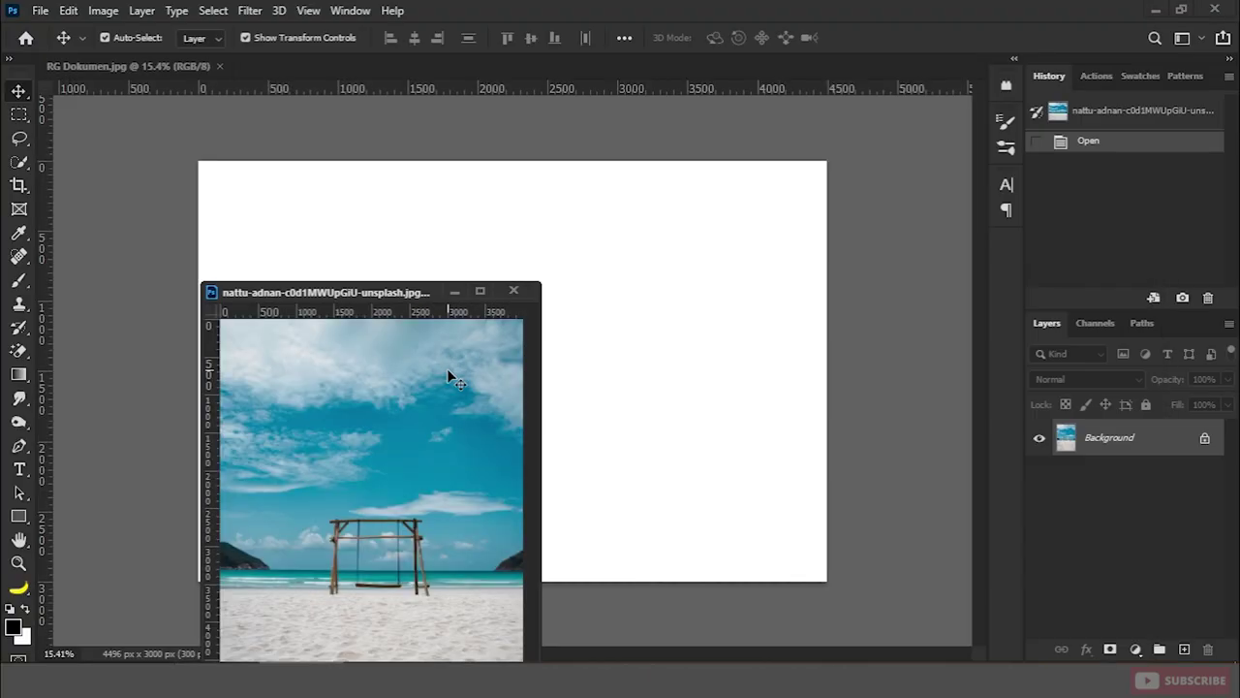
Place the beach photo in the document, scale it to cover the canvas, and crop the overhang
left_click(513, 292)
scroll(529, 324, "down", 3)
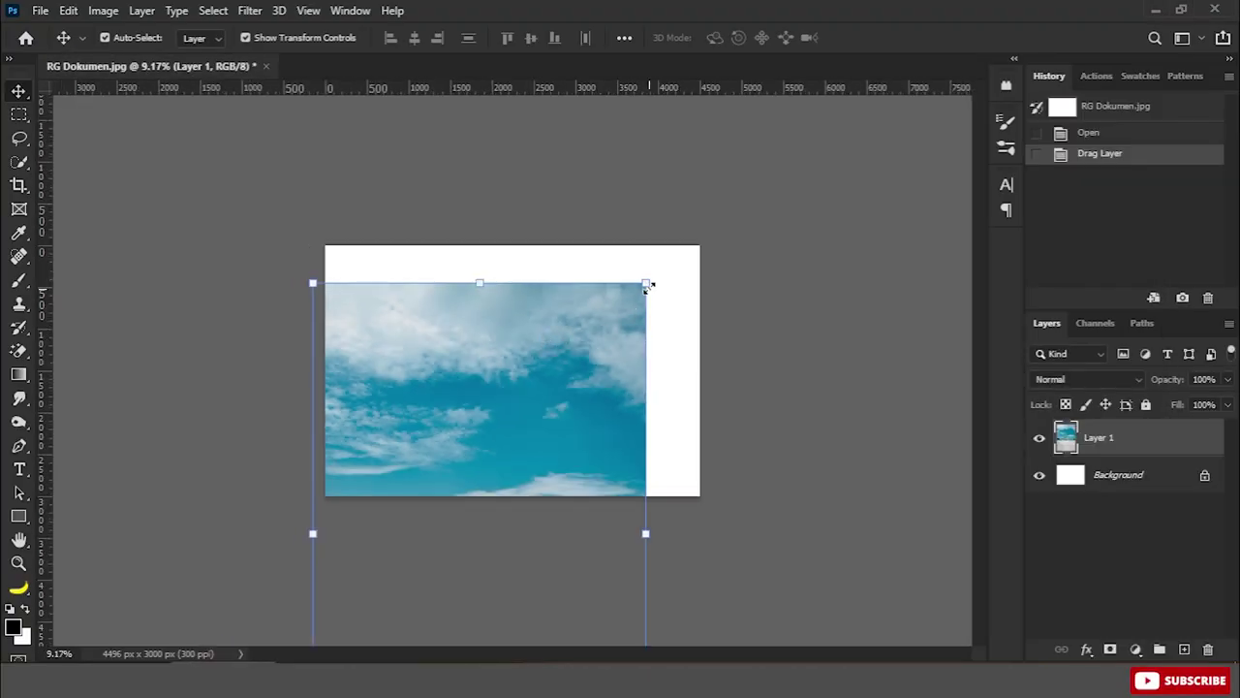
left_click_drag(648, 280, 695, 210)
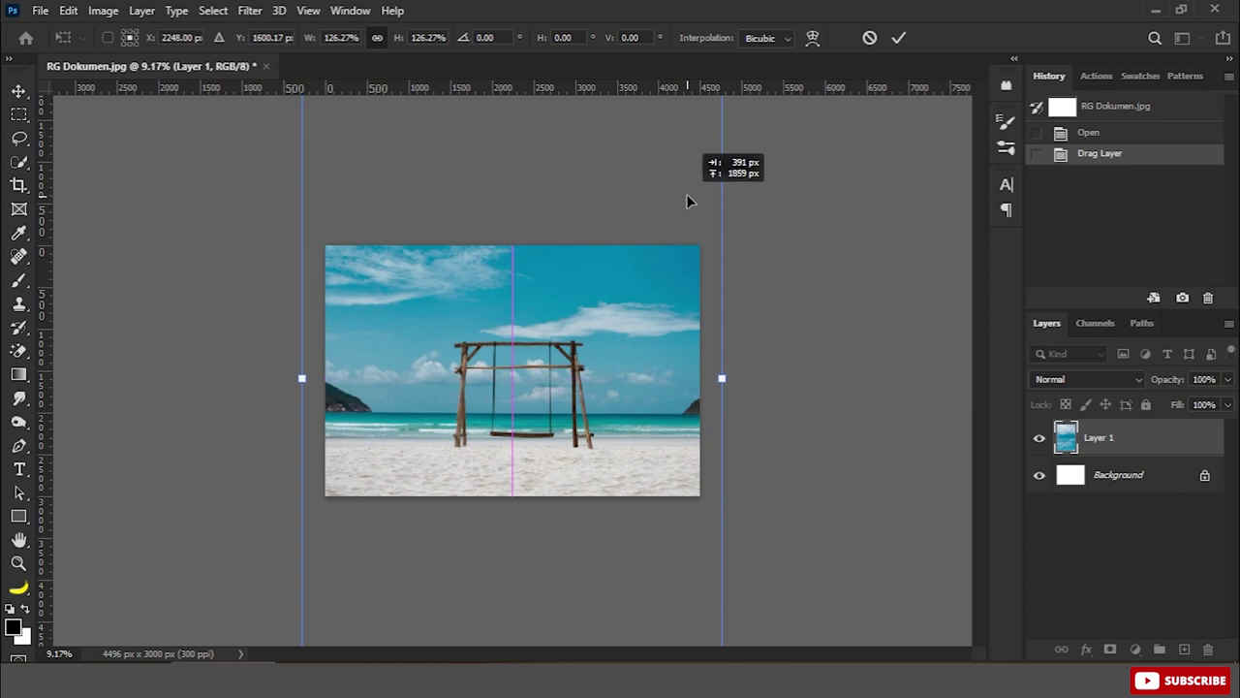
left_click_drag(667, 336, 682, 279)
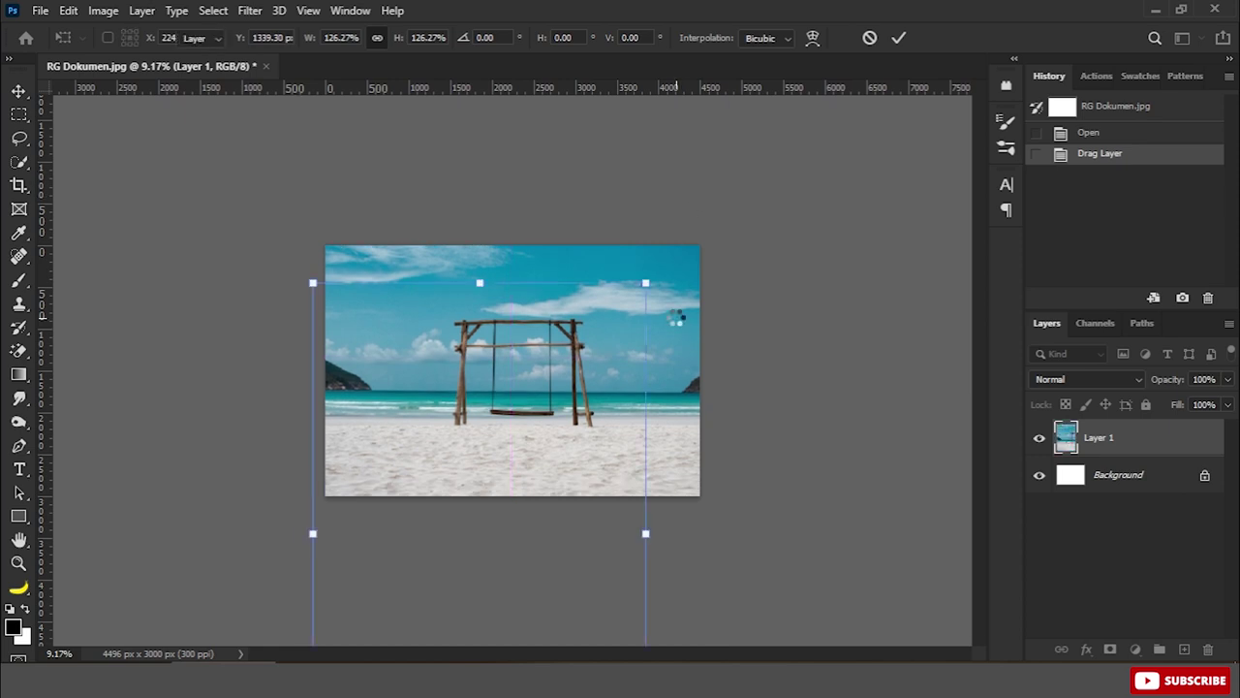
key("Return")
key("c")
key("Return")
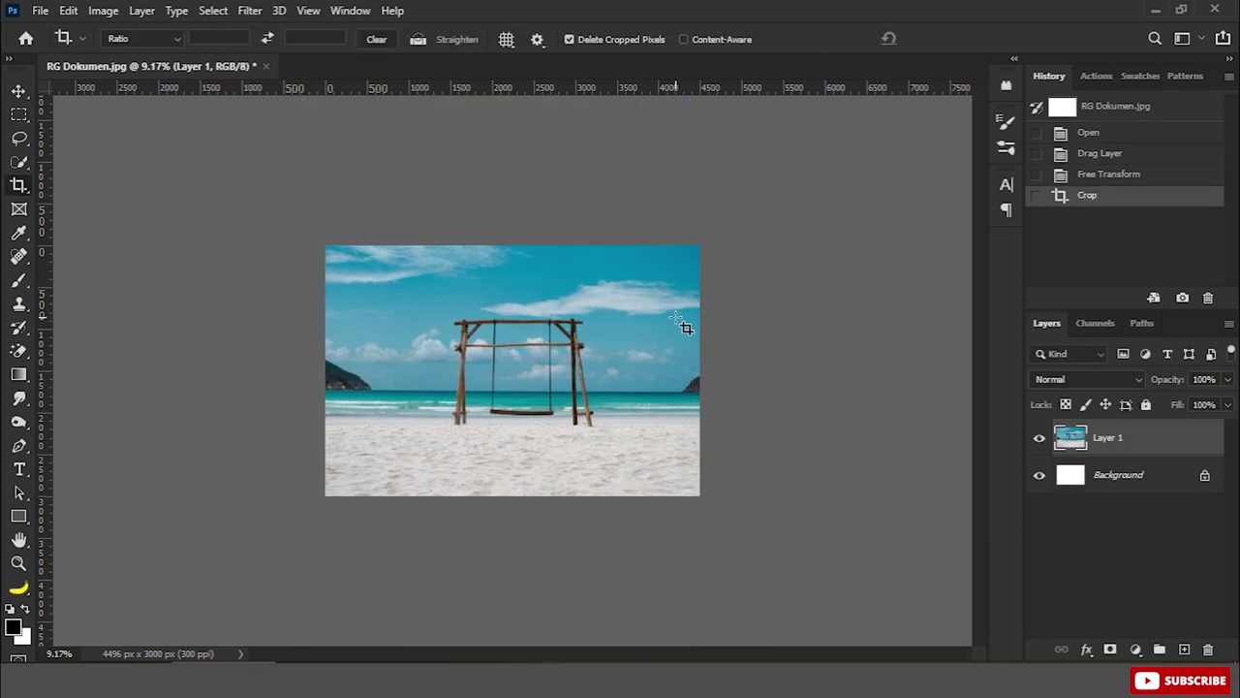
key("ctrl+0")
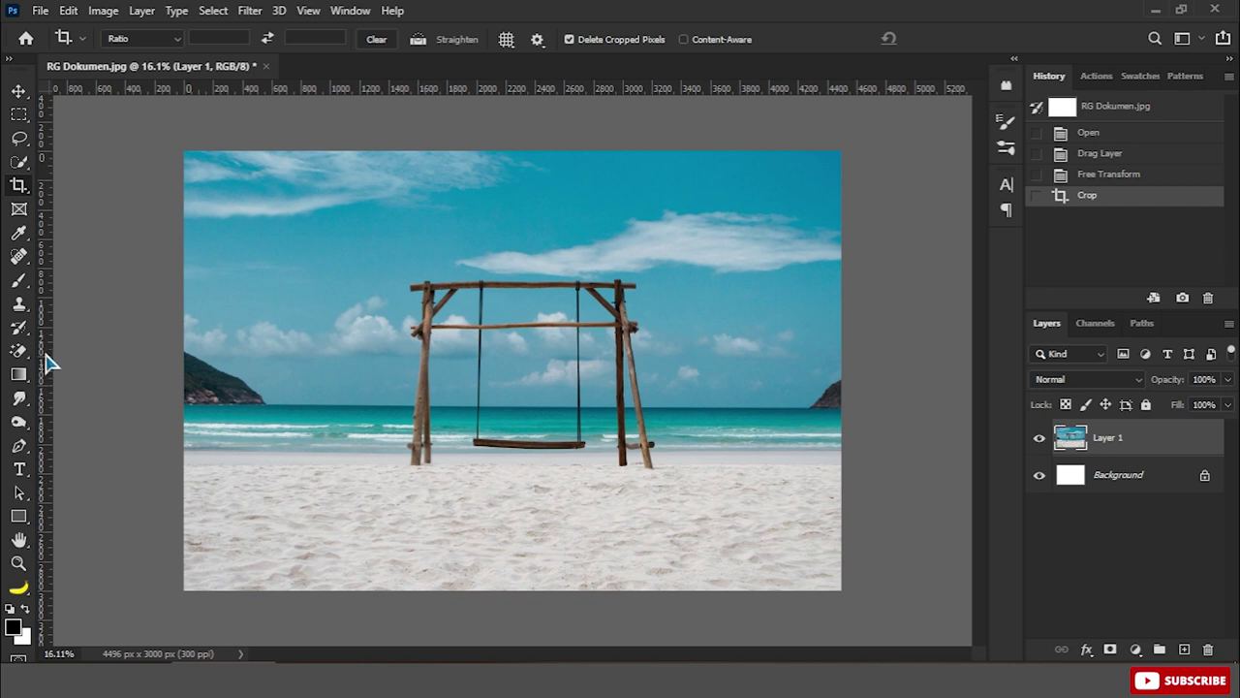
Add a layer mask and drag a black gradient to hide the beach's sky and sea
left_click_drag(45, 362, 250, 334)
left_click(19, 374)
left_click(97, 372)
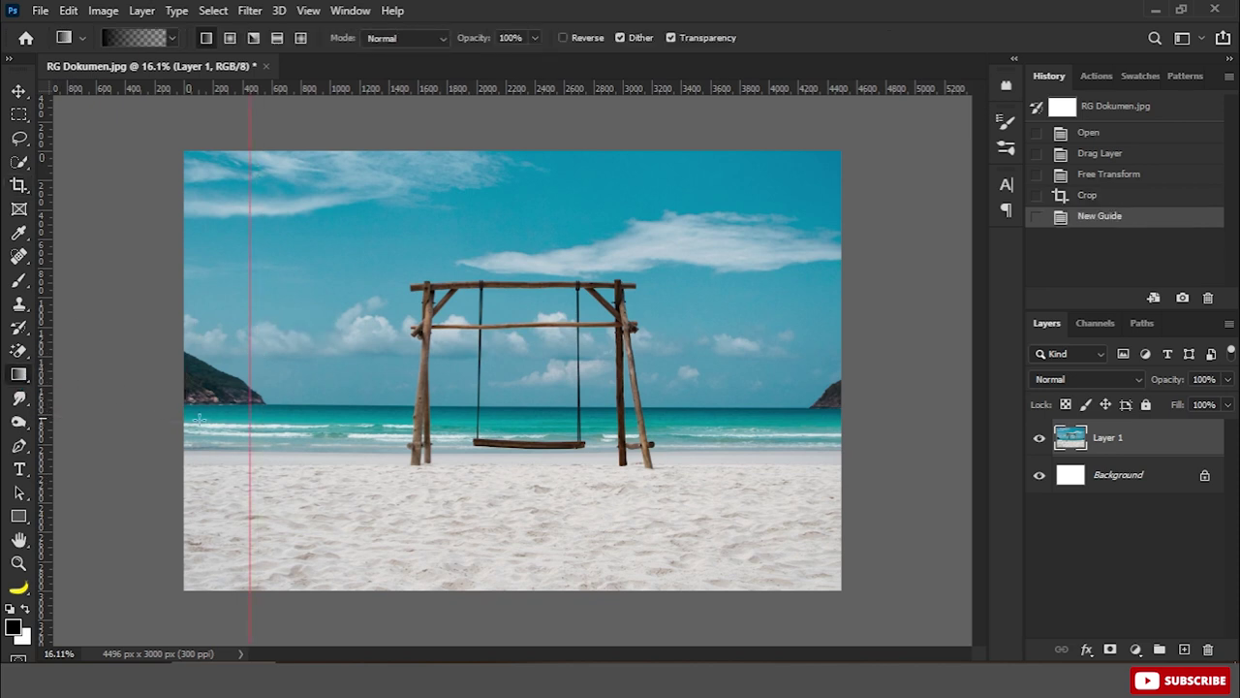
scroll(233, 491, "up", 3, "alt")
left_click(1112, 648)
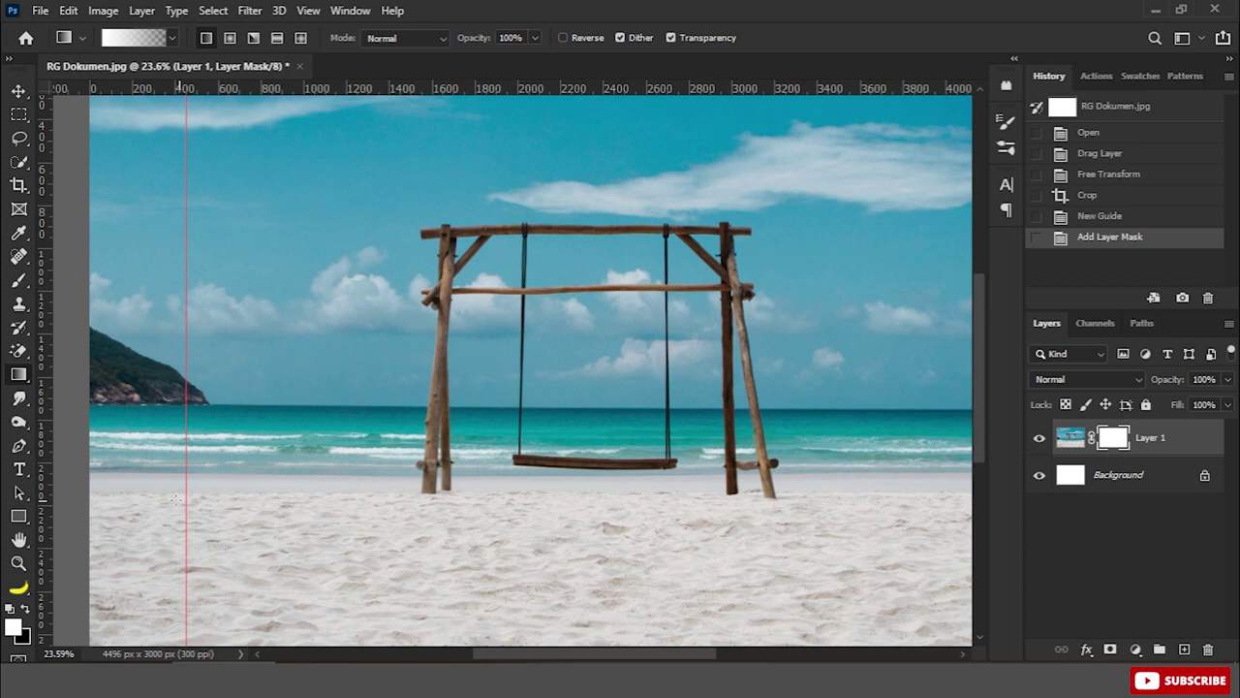
key("x")
left_click_drag(185, 501, 185, 506)
scroll(388, 388, "down", 3)
scroll(484, 387, "down", 1)
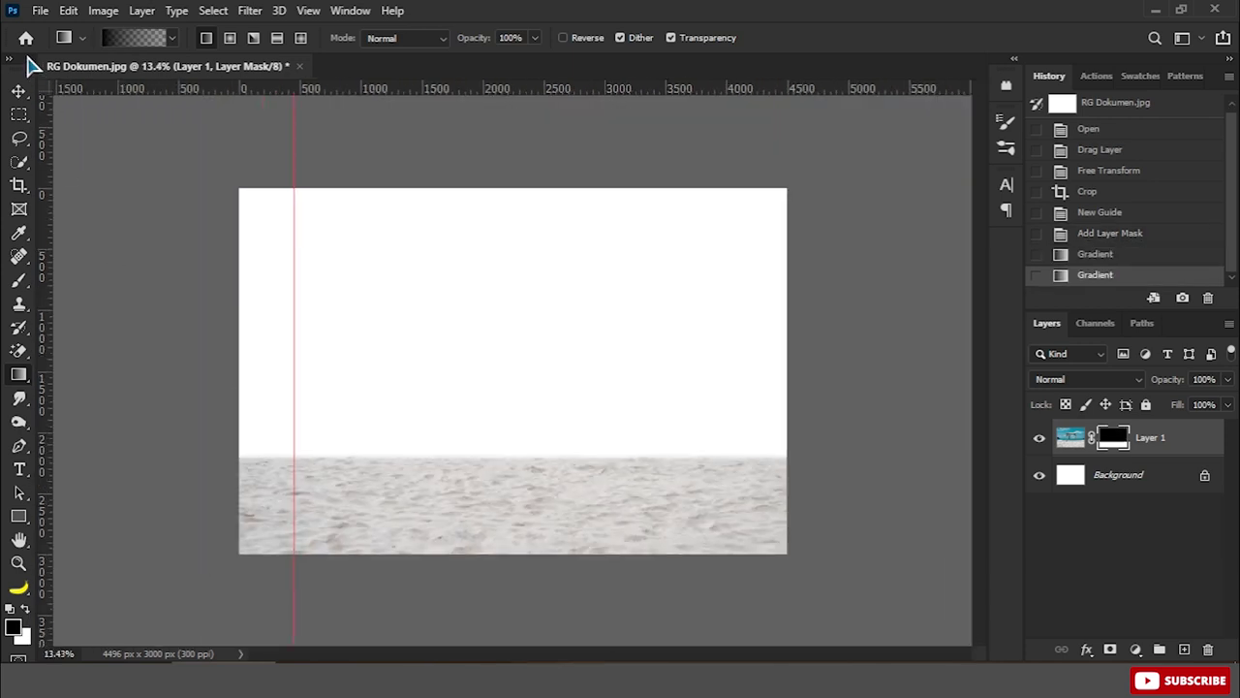
Stretch the masked beach layer upward on the canvas
key("v")
scroll(559, 412, "down", 2)
left_click_drag(516, 242, 513, 190)
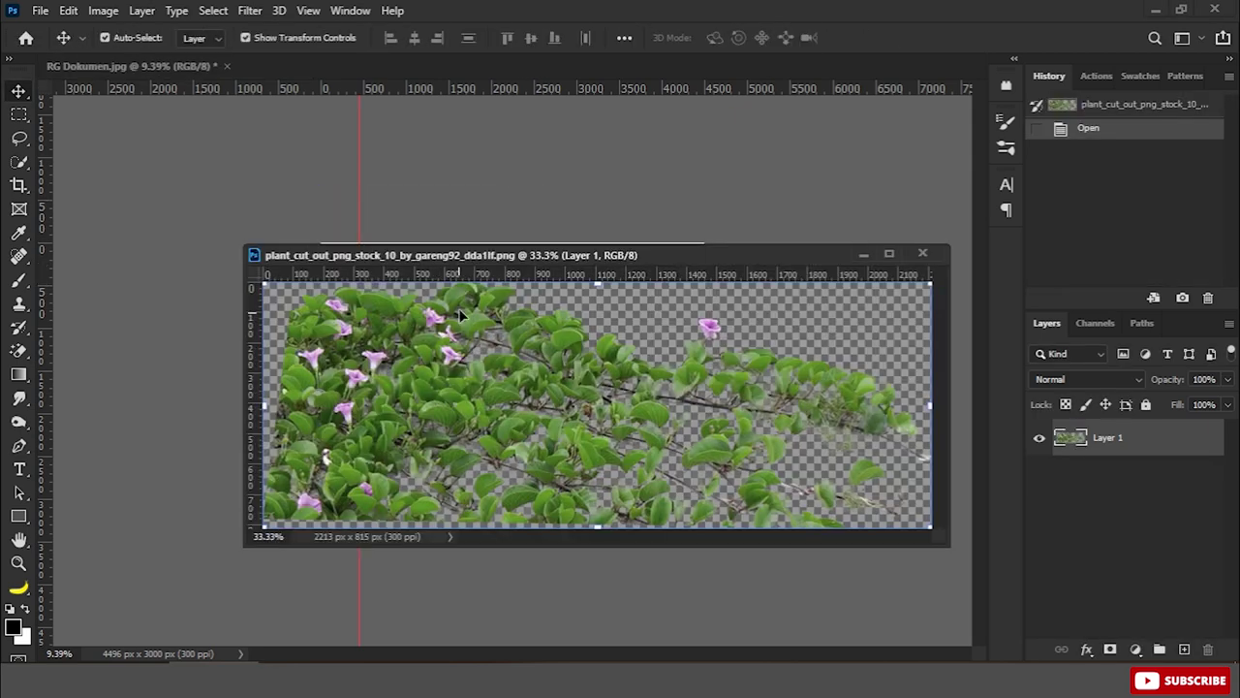
Bring in the plant cutout, enlarge it into the sand's lower-left corner, and remove the guide
left_click_drag(469, 244, 504, 406)
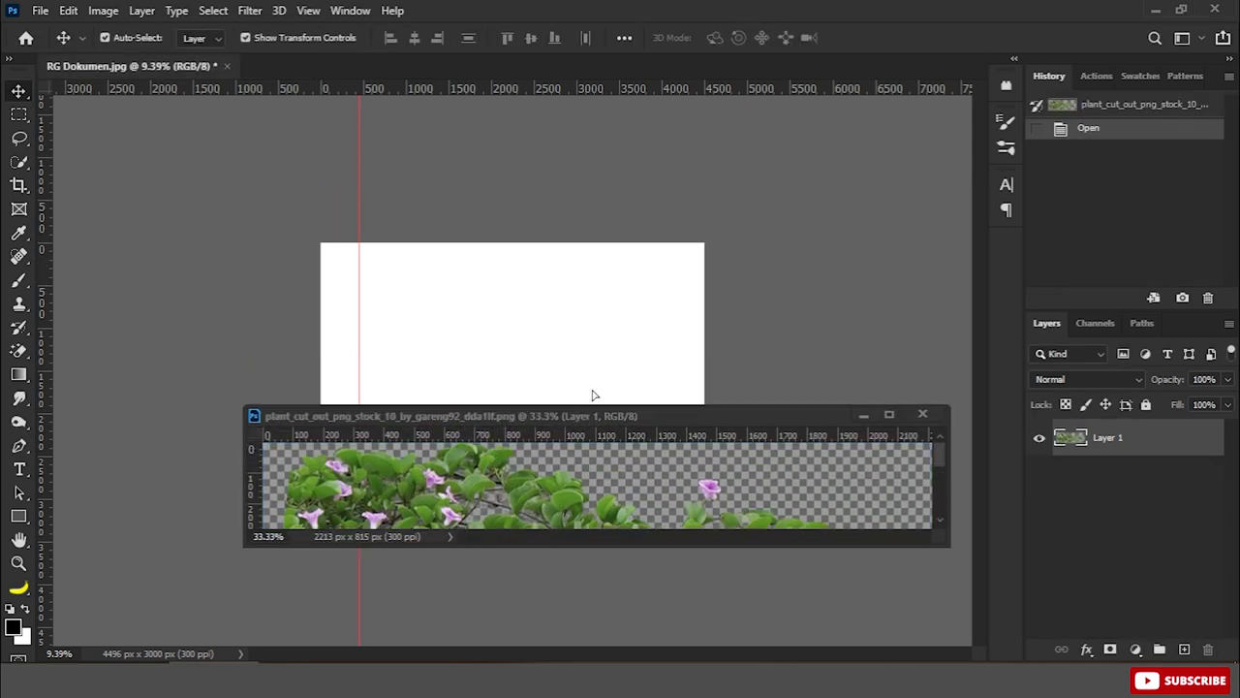
left_click_drag(594, 394, 586, 392)
left_click(922, 414)
left_click_drag(465, 421, 420, 438)
left_click_drag(514, 398, 395, 472)
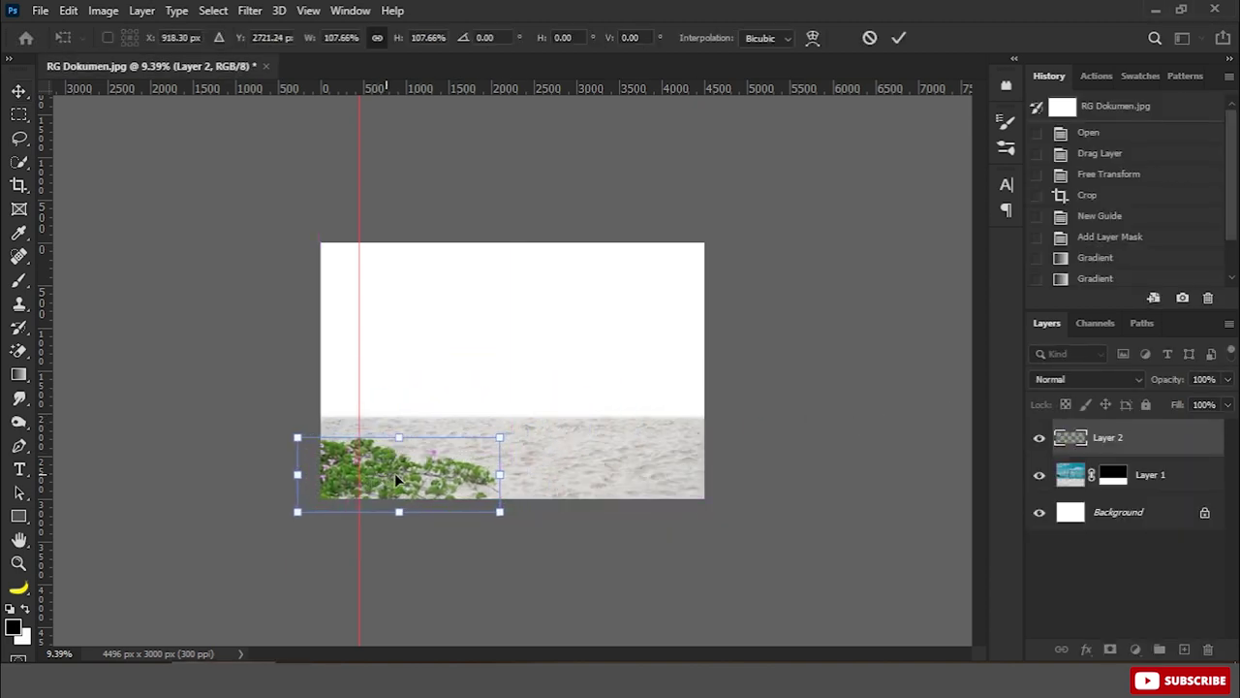
key("Return")
left_click_drag(360, 238, 140, 337)
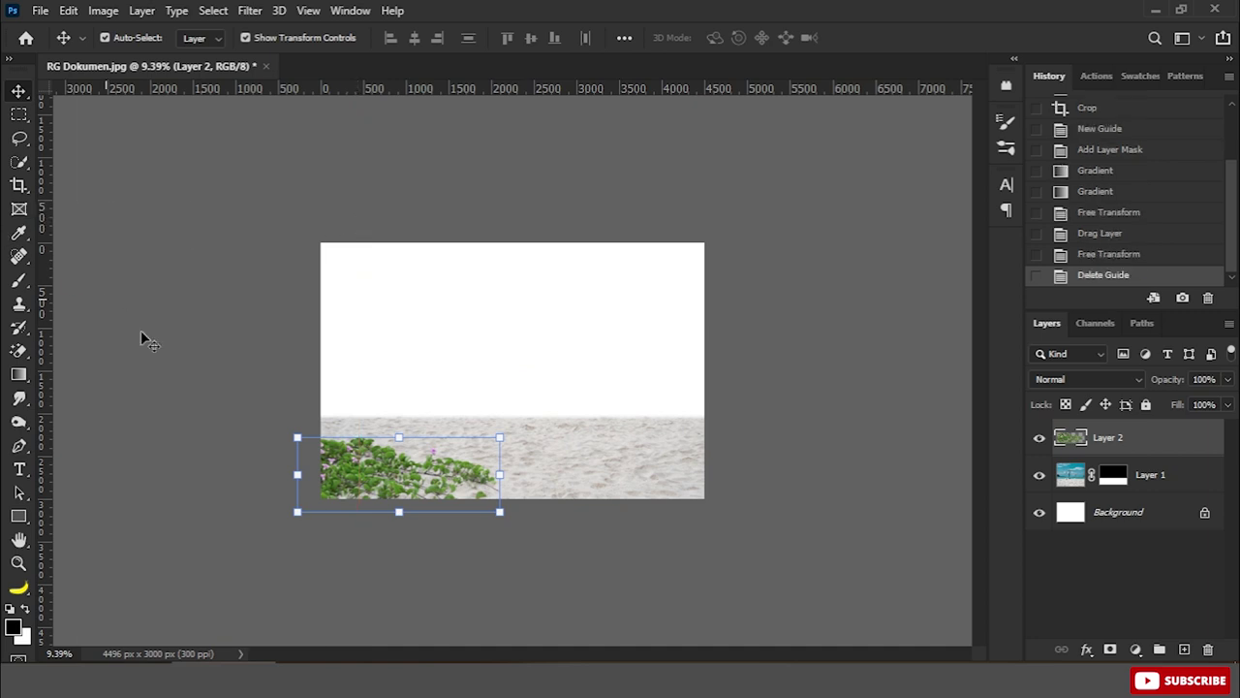
Add a second plant copy at the bottom right and resize both plants into their corners
mouse_move(655, 498)
left_mouse_down()
mouse_move(640, 276)
mouse_move(696, 494)
left_mouse_up()
mouse_move(405, 475)
left_mouse_down()
mouse_move(438, 474)
mouse_move(424, 463)
left_mouse_up()
key("ctrl+t")
key("Return")
left_click(667, 474)
left_click_drag(511, 446, 546, 449)
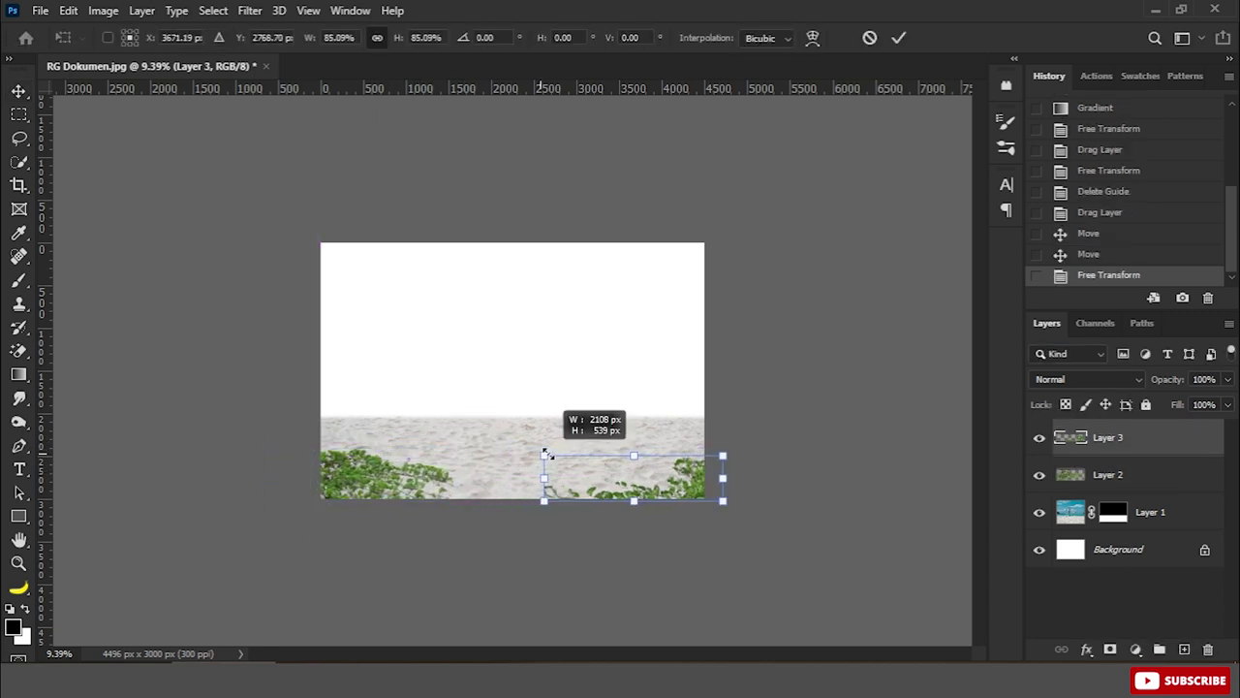
key("Return")
left_click(722, 480)
key("Left")
left_click(775, 485)
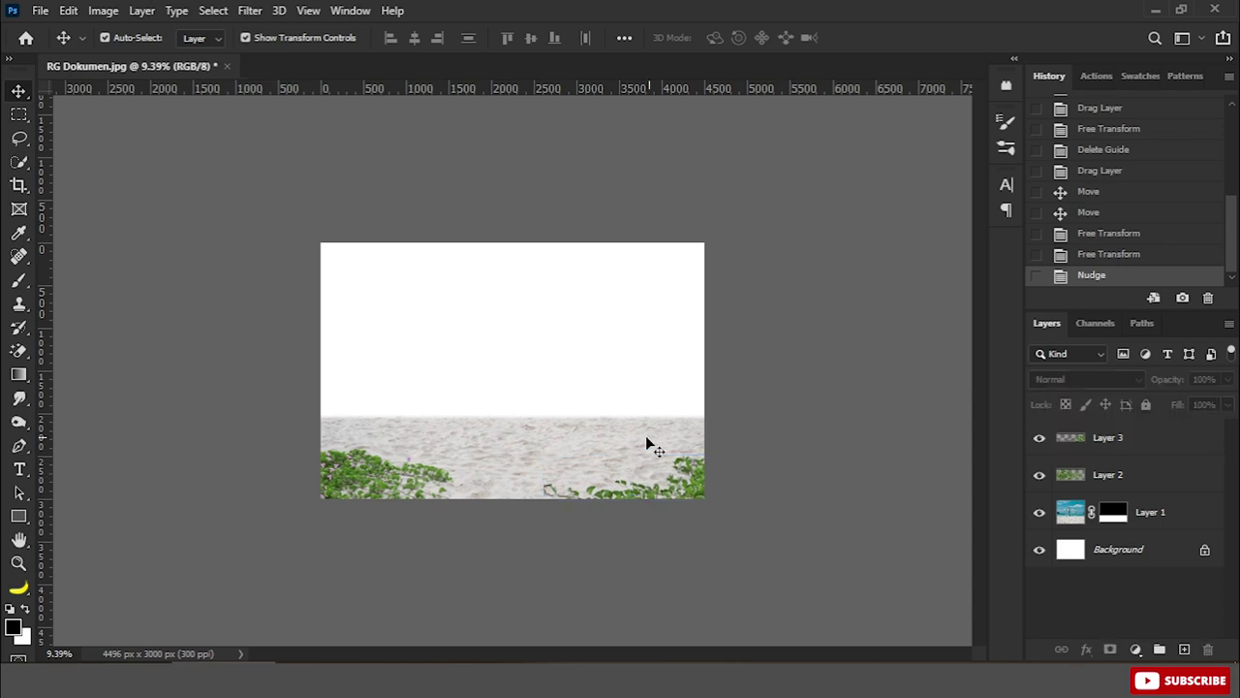
left_click(626, 407)
Apply the layer mask to the sand layer and stretch its top edge upward
key("ctrl+minus")
right_click(1107, 518)
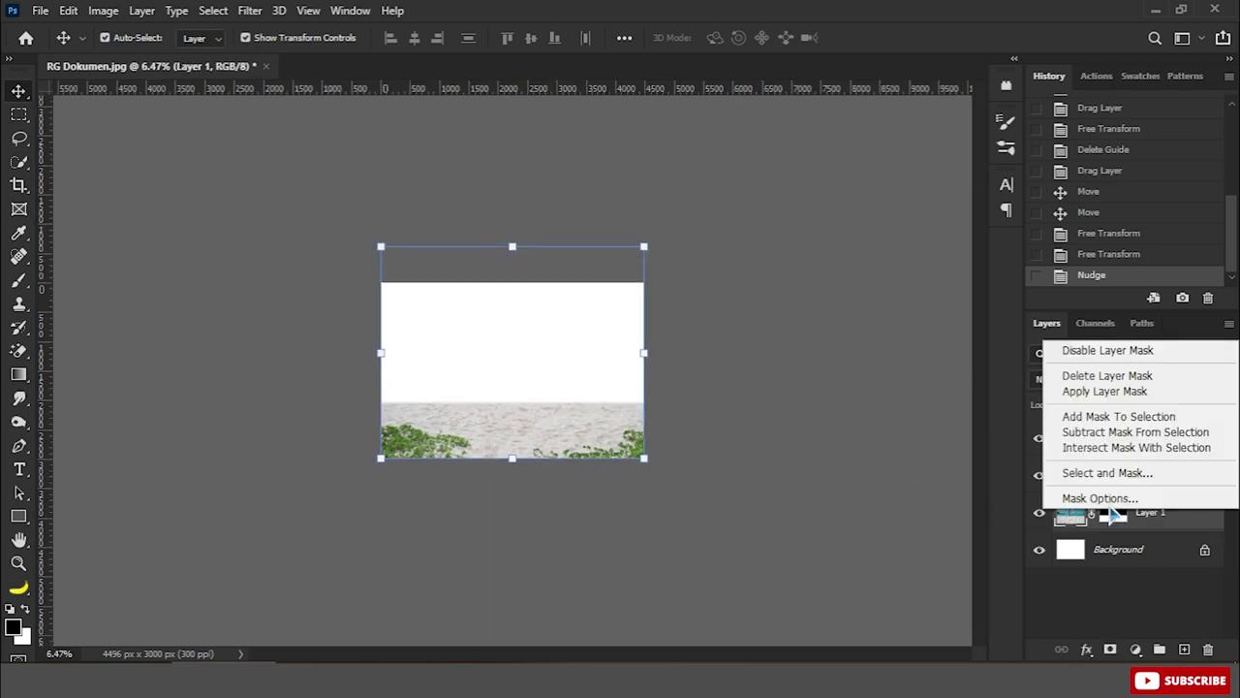
left_click(1093, 393)
left_click_drag(514, 400, 514, 382)
key("Return")
key("ctrl+plus")
Widen the sand toward the bottom in Perspective, crop the overhang, and pull its top edge down
right_click(567, 451)
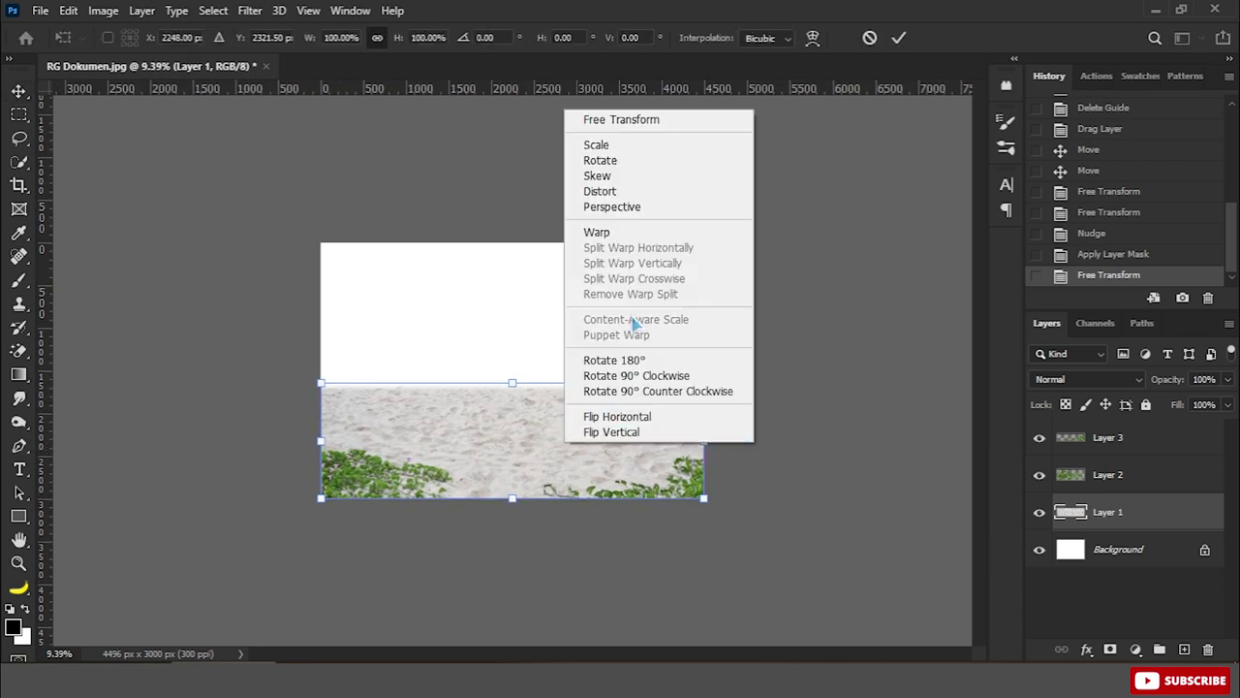
left_click(630, 207)
left_click_drag(704, 499, 758, 505)
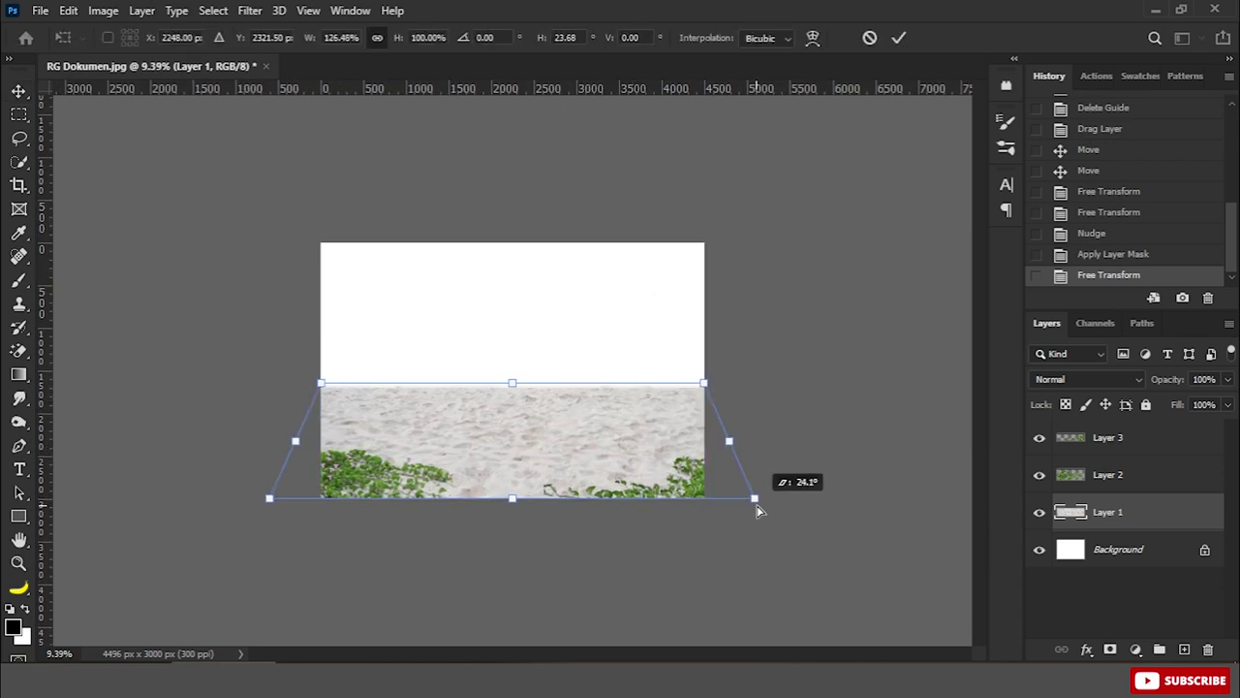
key("Return")
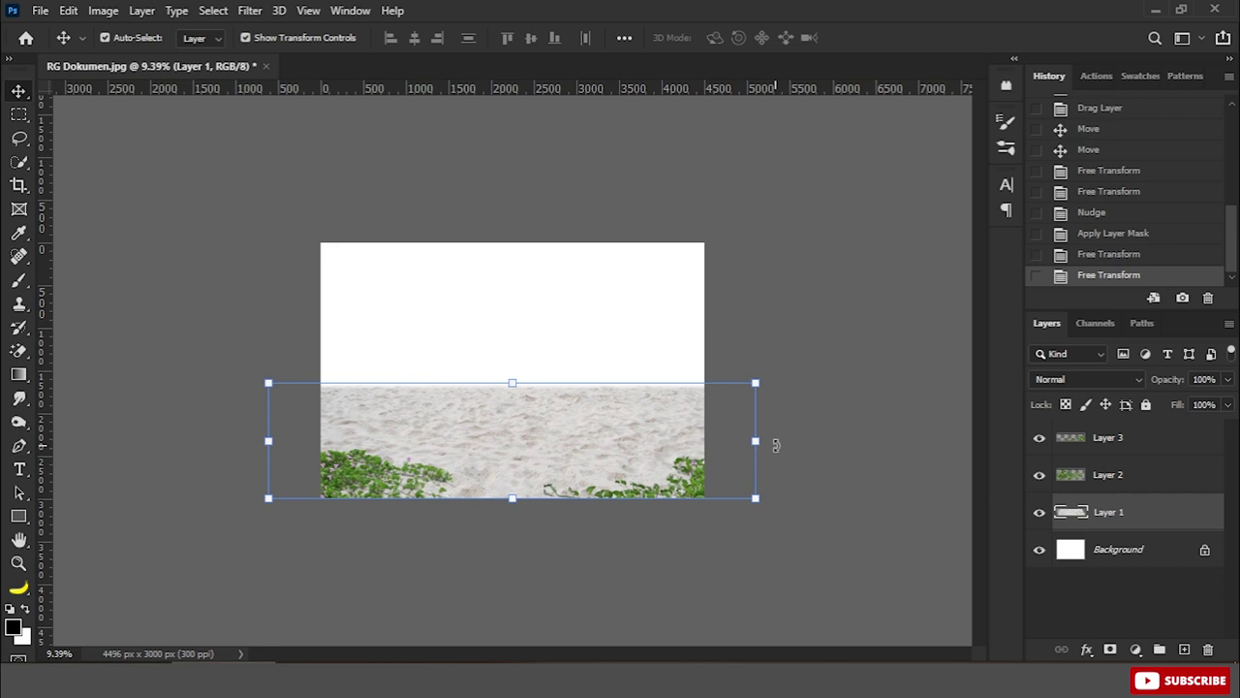
key("c")
key("Return")
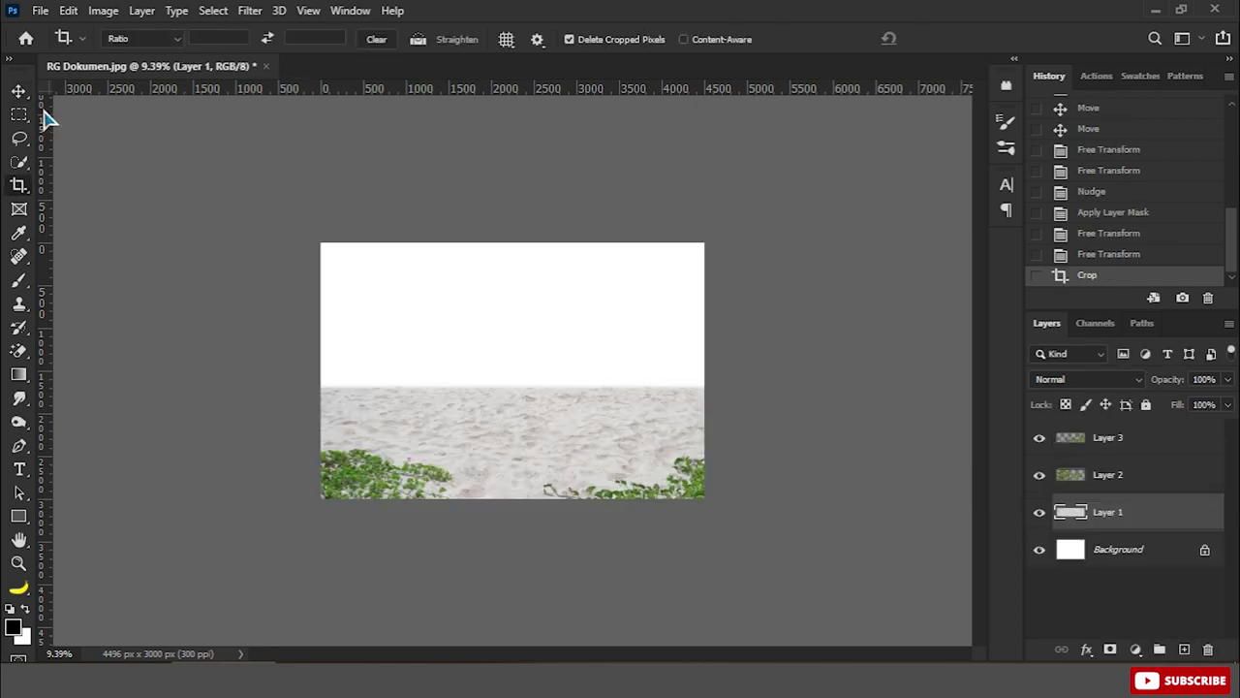
key("v")
key("ctrl+t")
left_click_drag(511, 383, 514, 397)
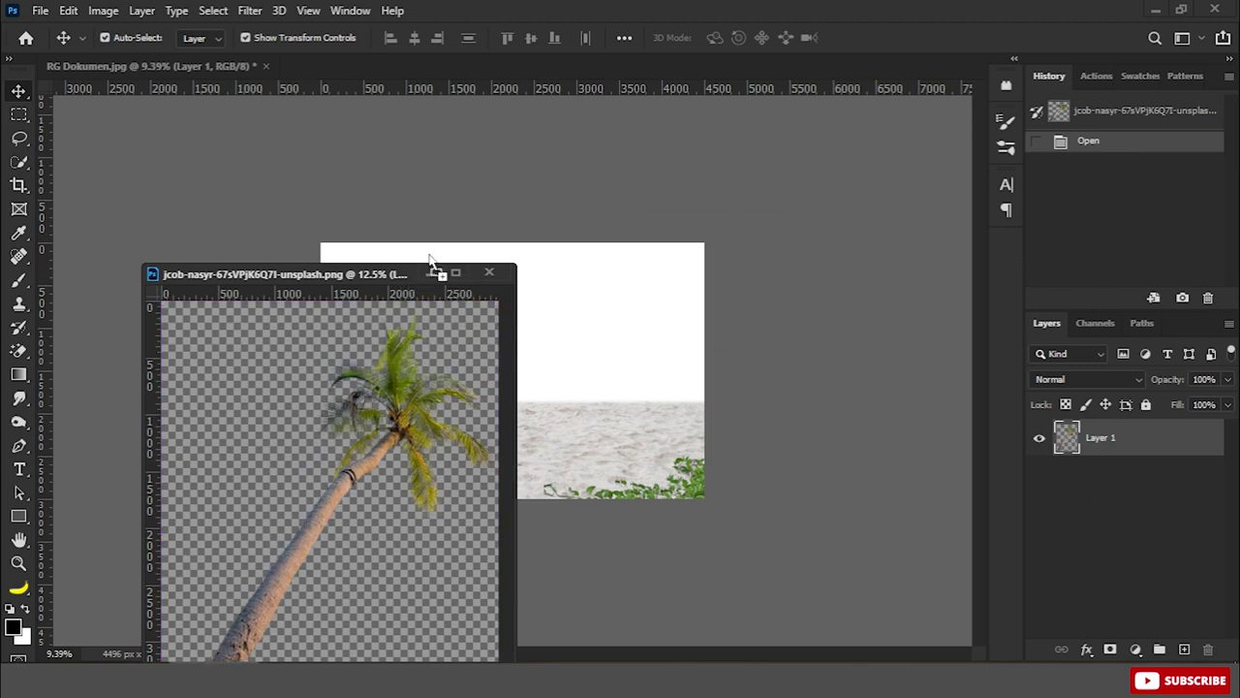
Place the palm tree cutout at the canvas's top-left, scaled and slightly tilted
left_click_drag(395, 373, 435, 266)
left_click(489, 272)
left_click_drag(504, 204, 476, 229)
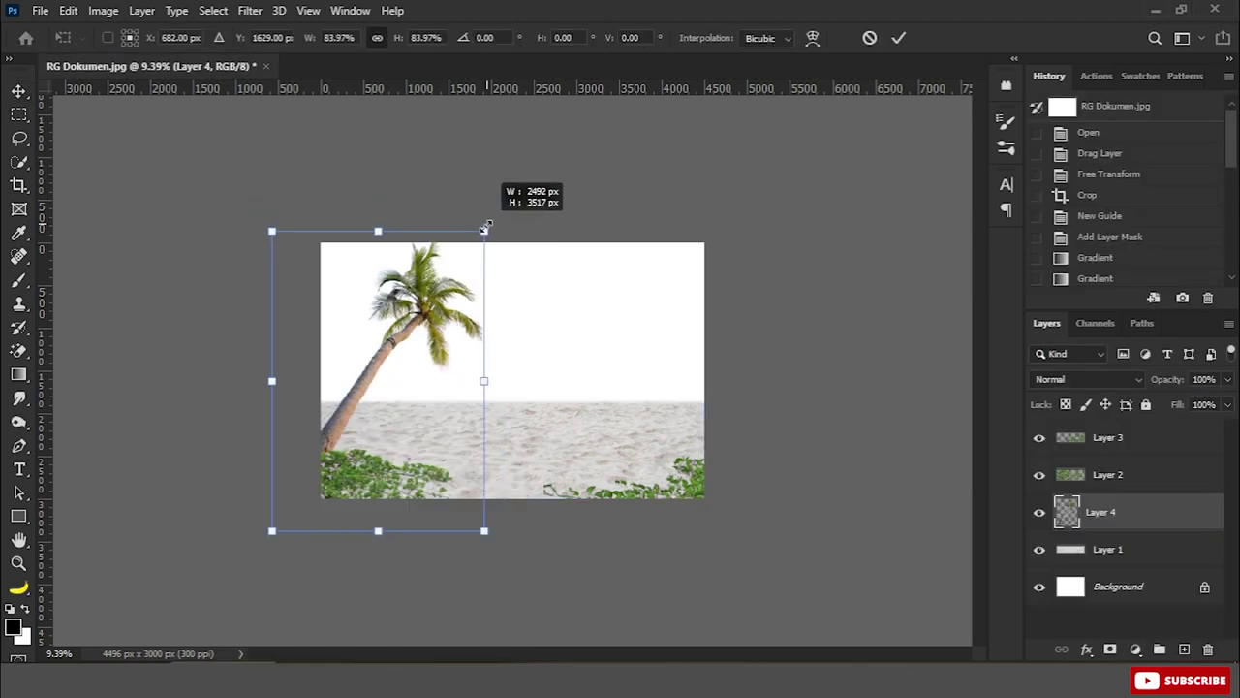
left_click_drag(427, 325, 449, 298)
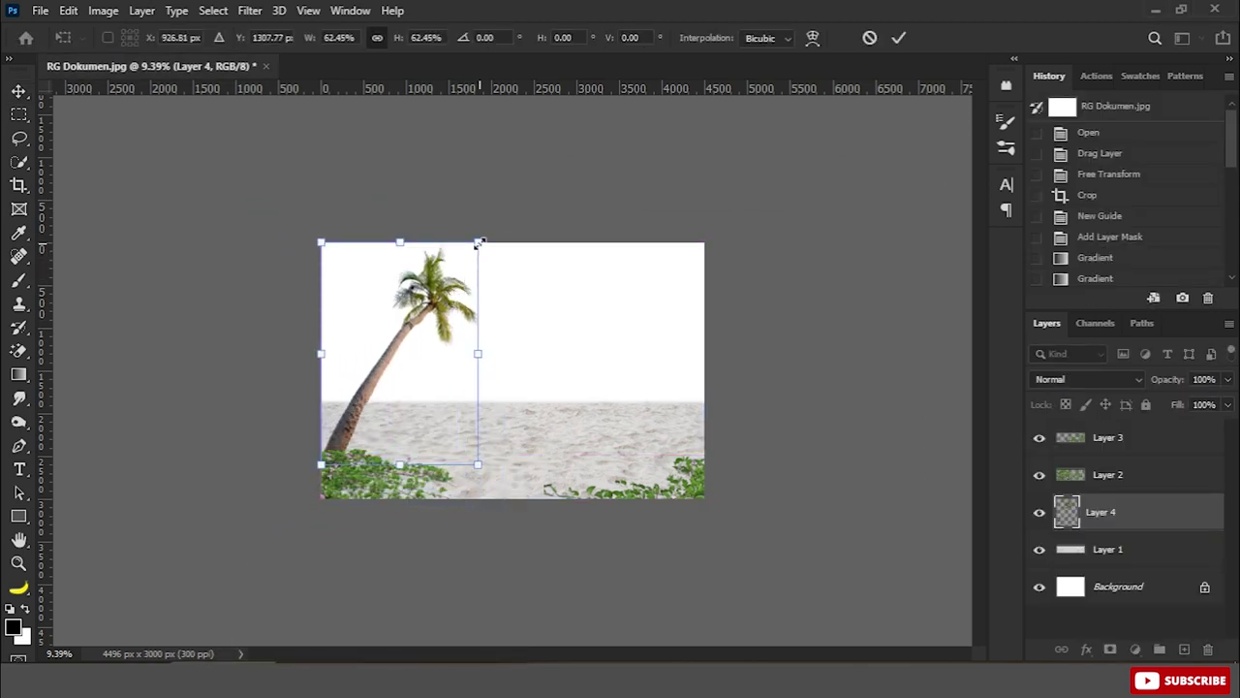
left_click_drag(478, 244, 481, 227)
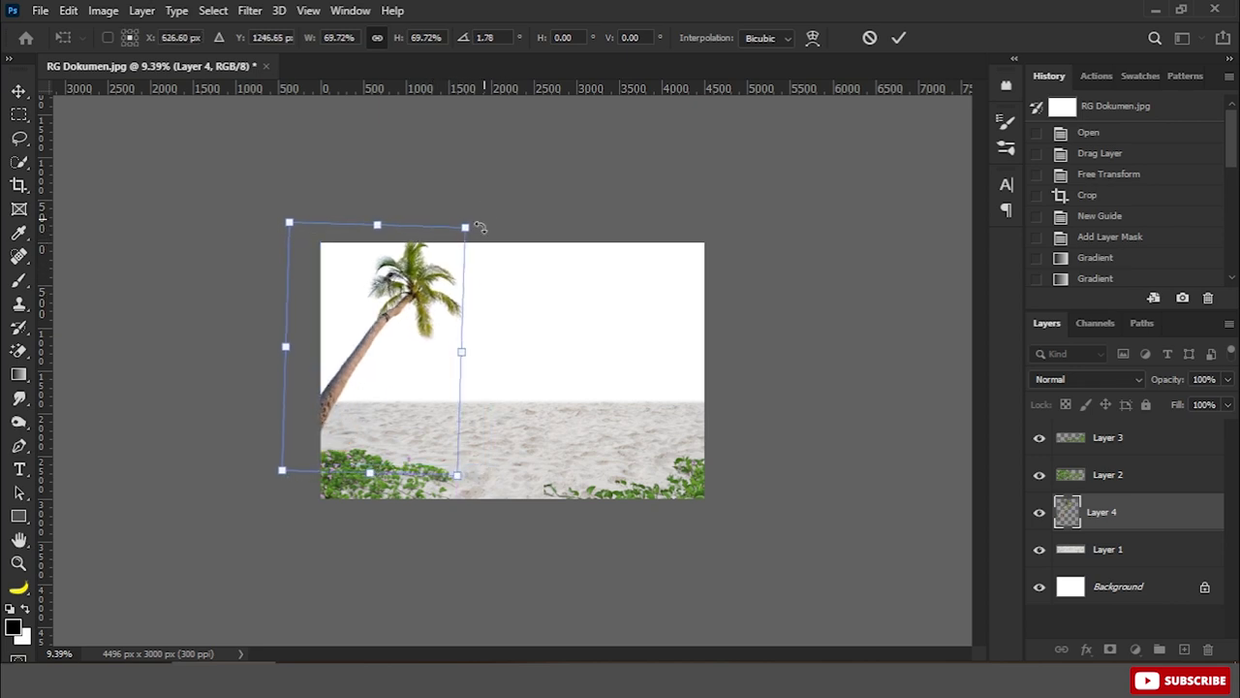
key("Return")
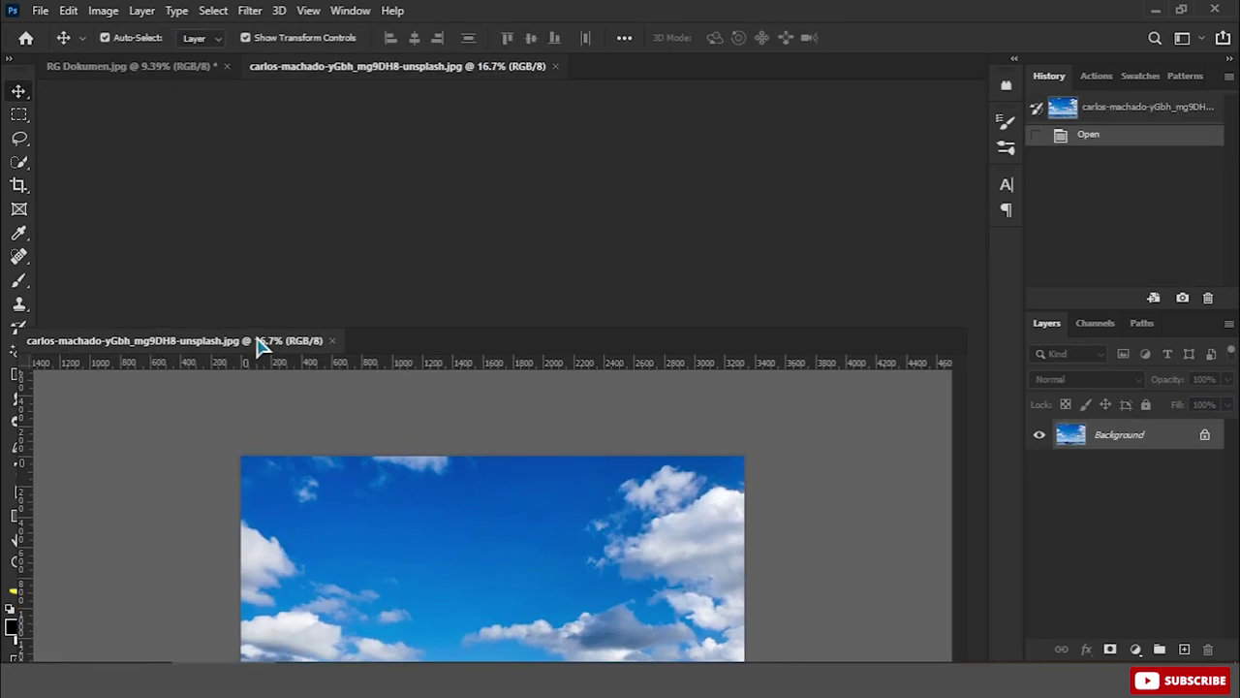
Bring the cloudy sky photo in behind the sand and enlarge it to fill the canvas
left_click_drag(260, 344, 267, 347)
left_click(1143, 594)
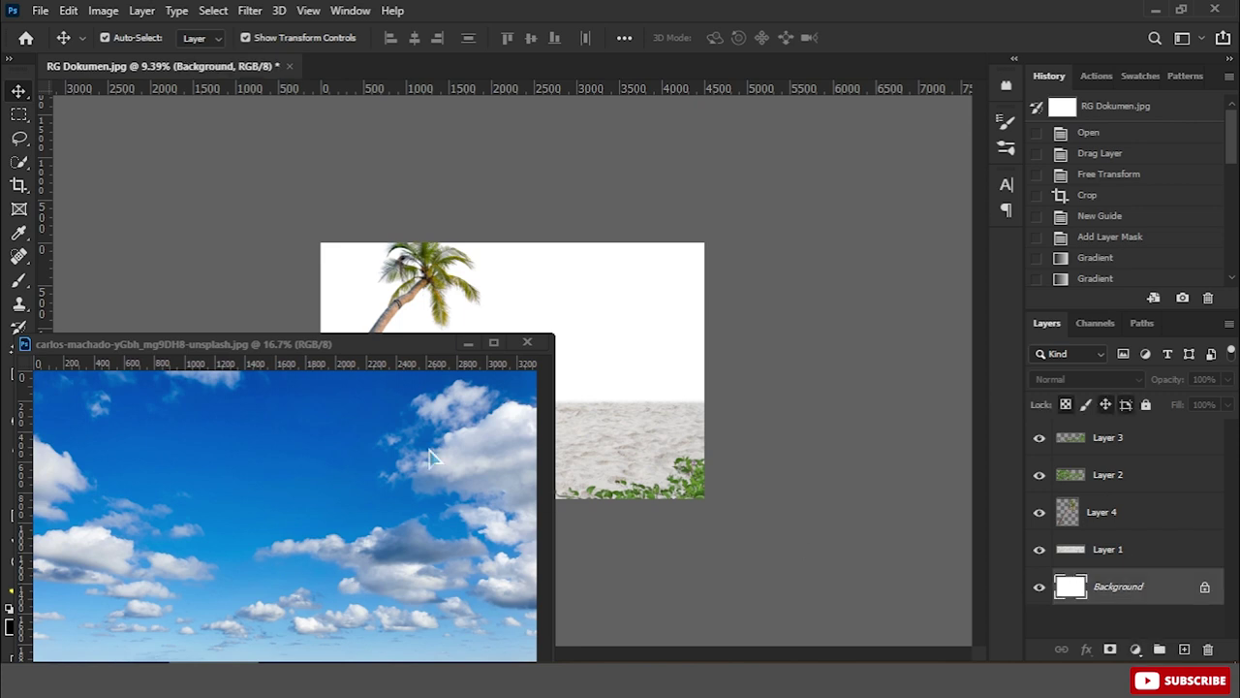
left_click_drag(589, 382, 542, 349)
key("ctrl+t")
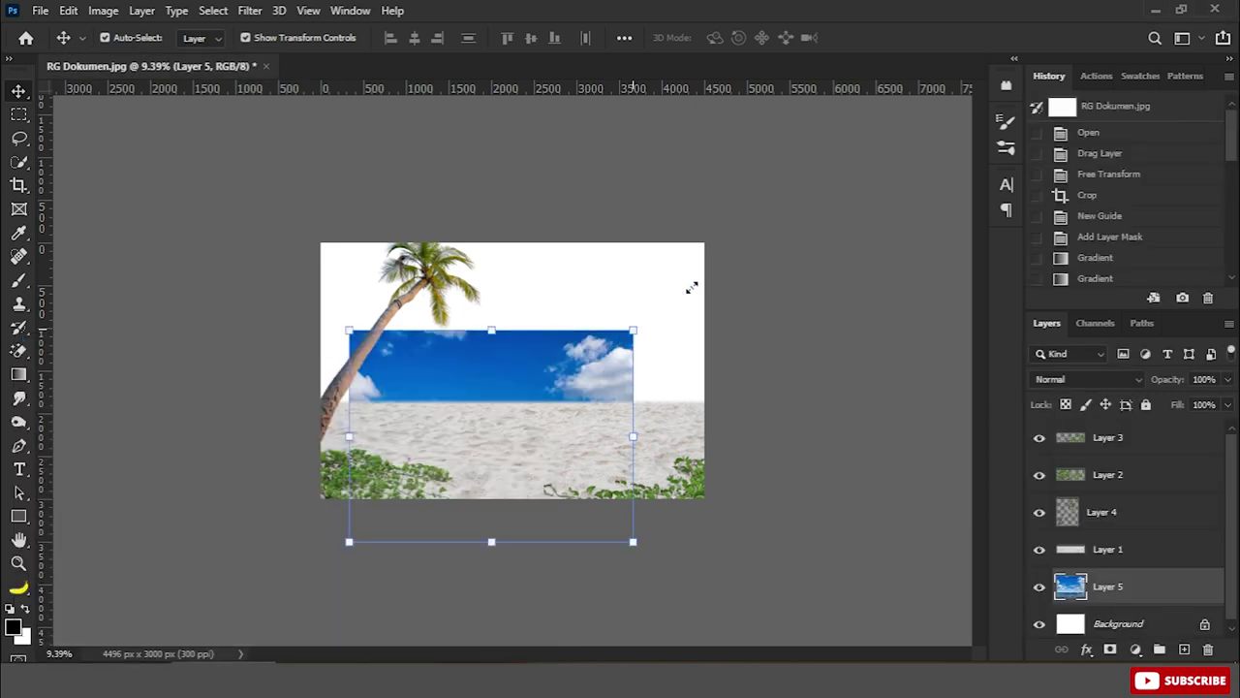
left_click_drag(691, 285, 662, 242)
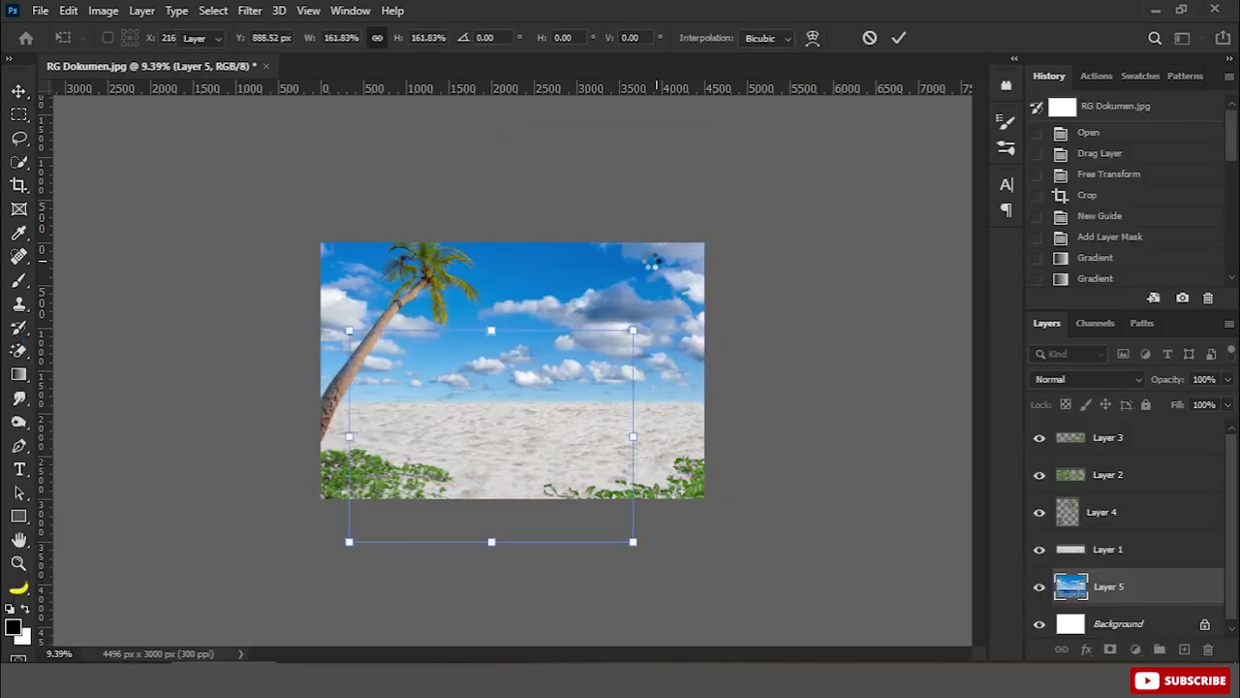
key("Return")
left_click(842, 485)
Readjust the sky layer's transform and reposition the sky on the canvas
left_click(1139, 593)
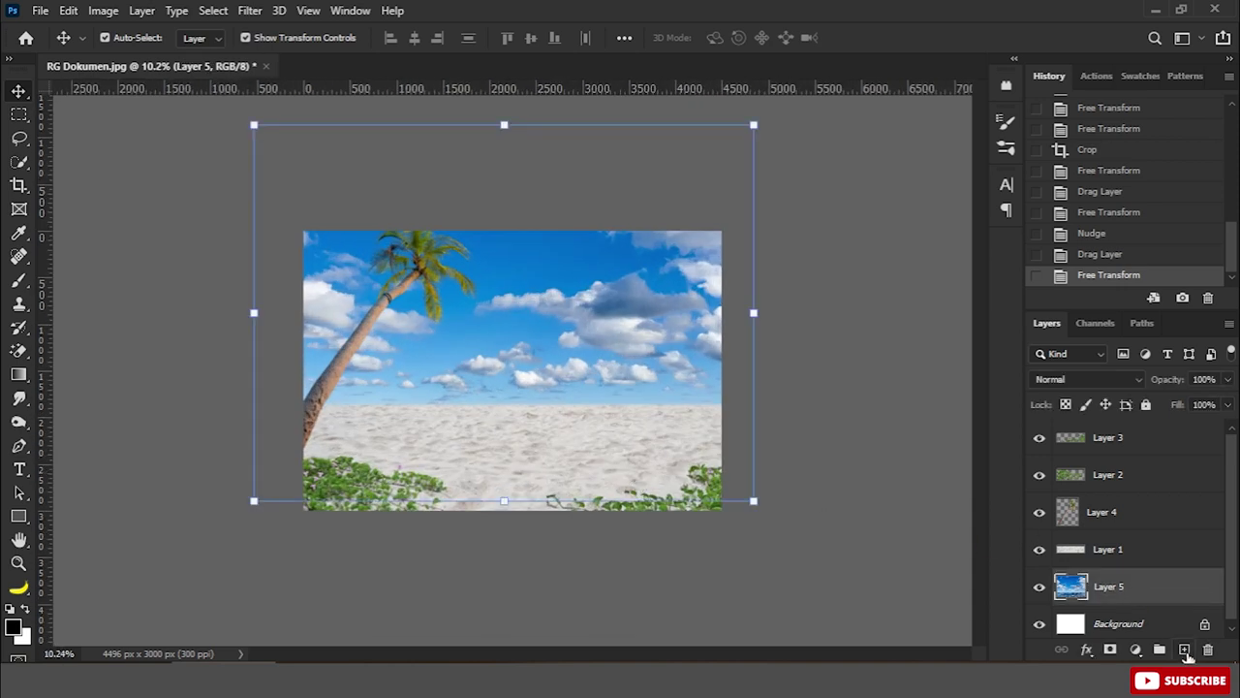
key("ctrl+minus")
key("ctrl+t")
left_click_drag(664, 334, 695, 324)
key("ctrl+z")
key("Return")
left_click_drag(602, 347, 617, 339)
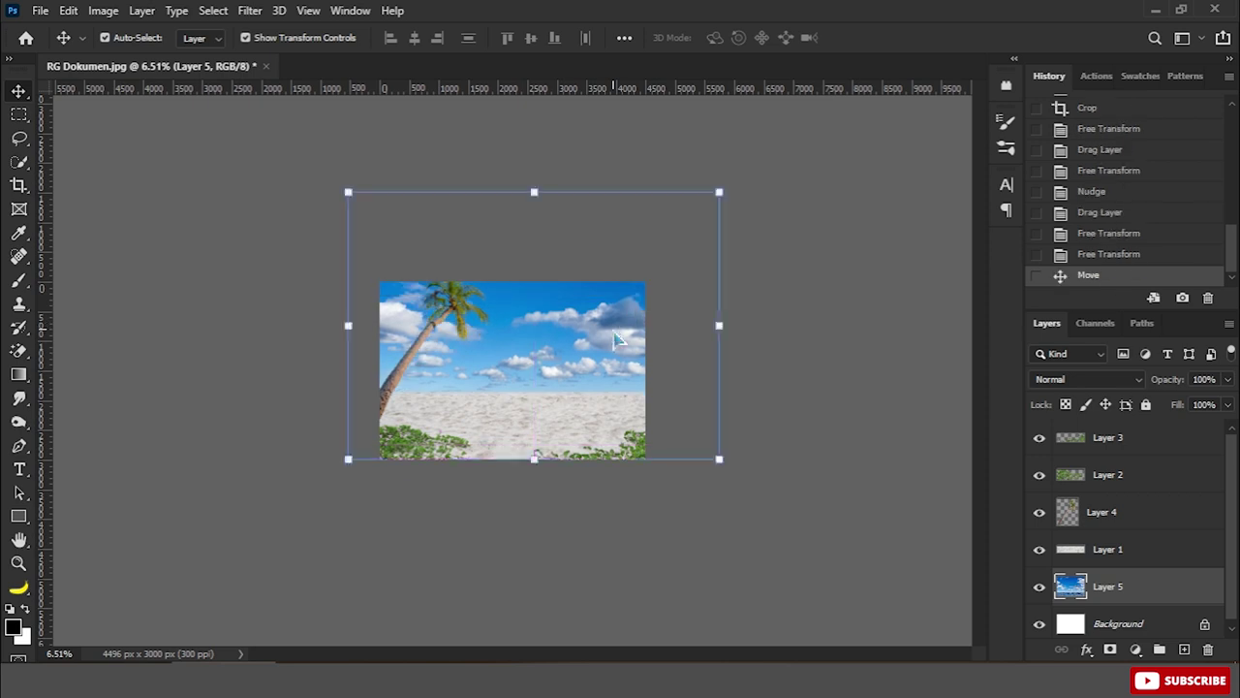
Undo an accidental crop from History and add a new empty layer above the sky
key("c")
key("Return")
left_click(1095, 257)
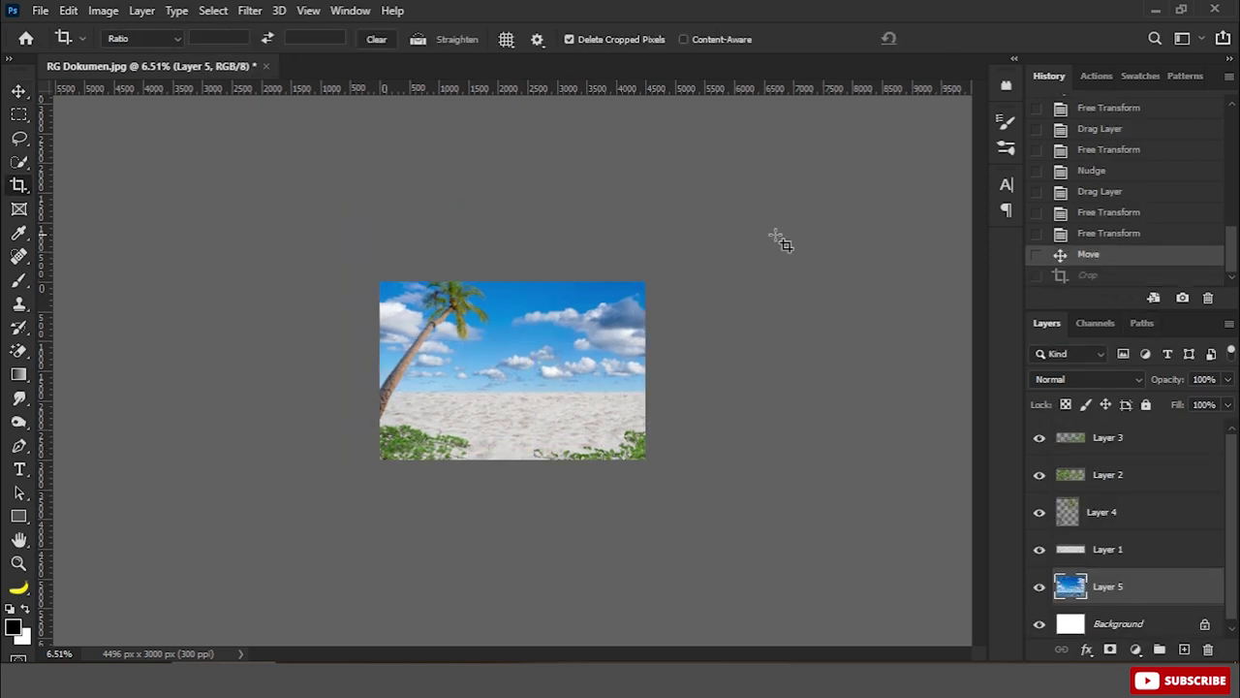
left_click(17, 92)
left_click(1184, 649)
Paint a white-to-transparent gradient on the new layer over the horizon, then remove the guide
key("ctrl+plus")
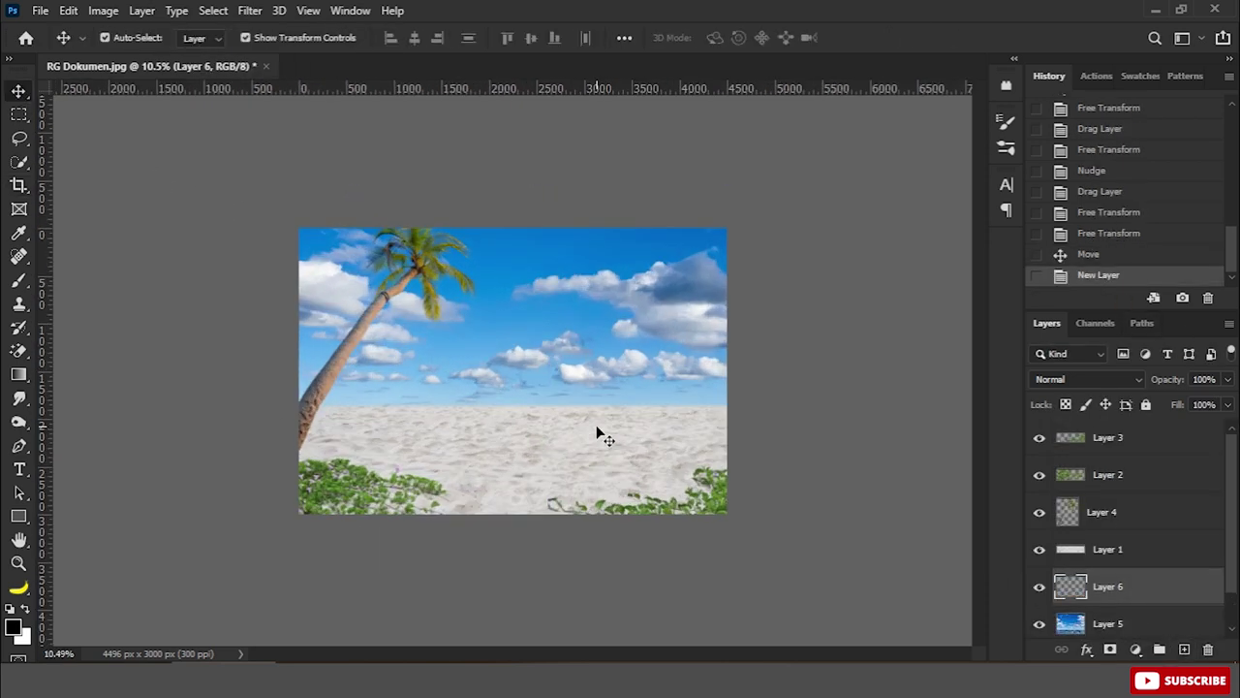
key("g")
left_click_drag(45, 330, 547, 387)
key("x")
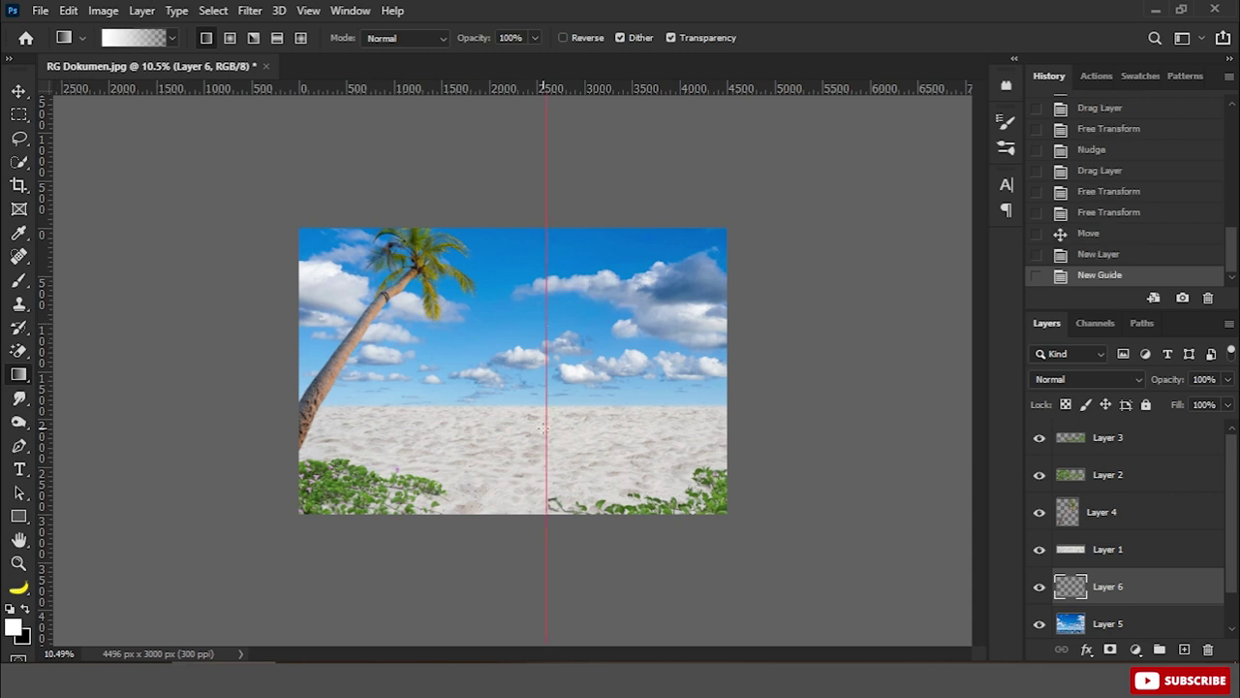
left_click_drag(547, 271, 548, 272)
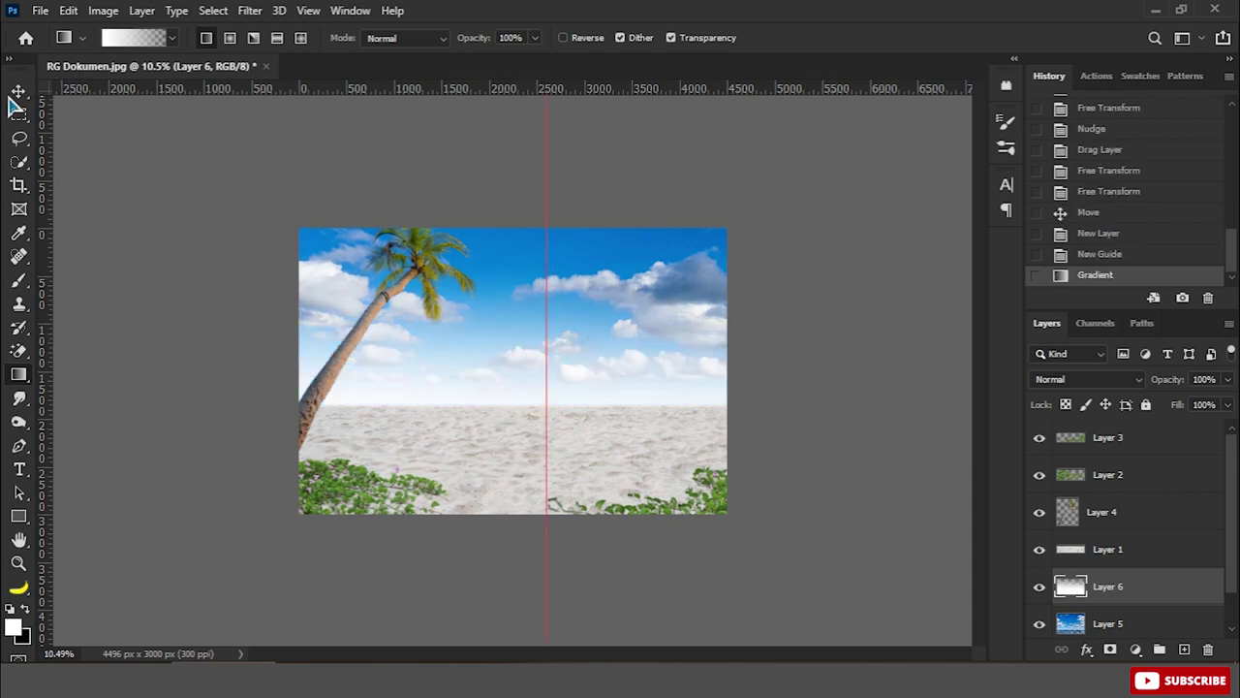
left_click(19, 92)
left_click_drag(8, 150, 10, 145)
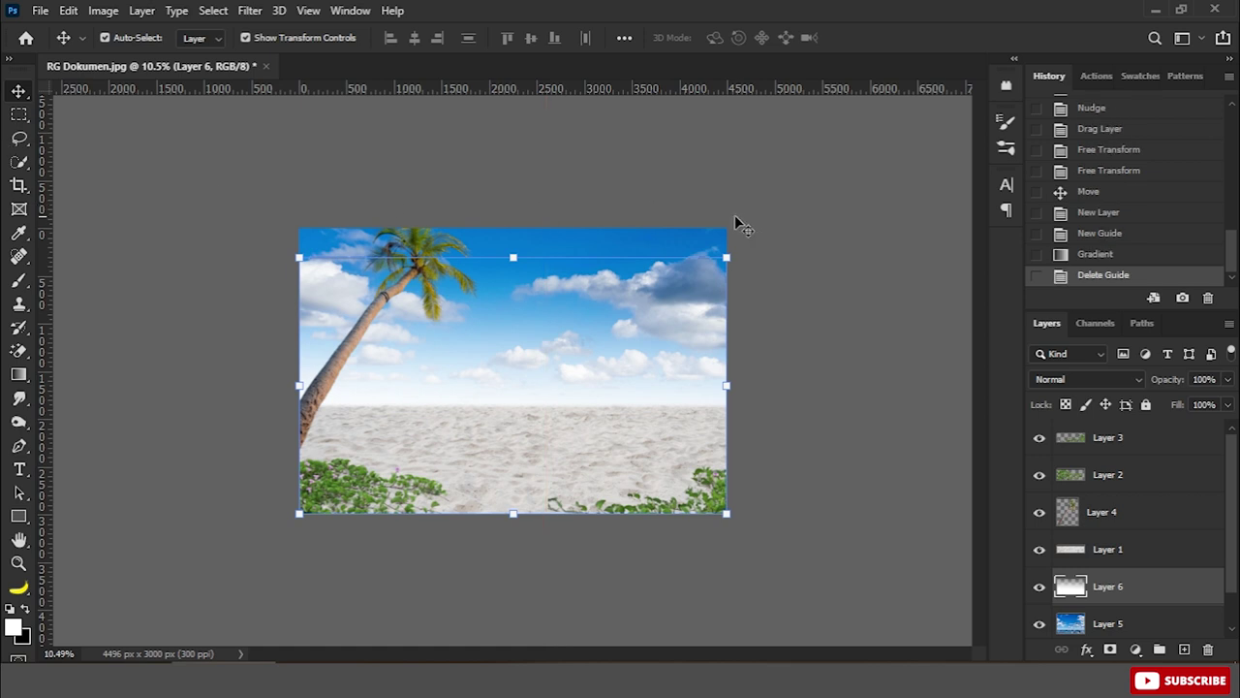
left_click(649, 431)
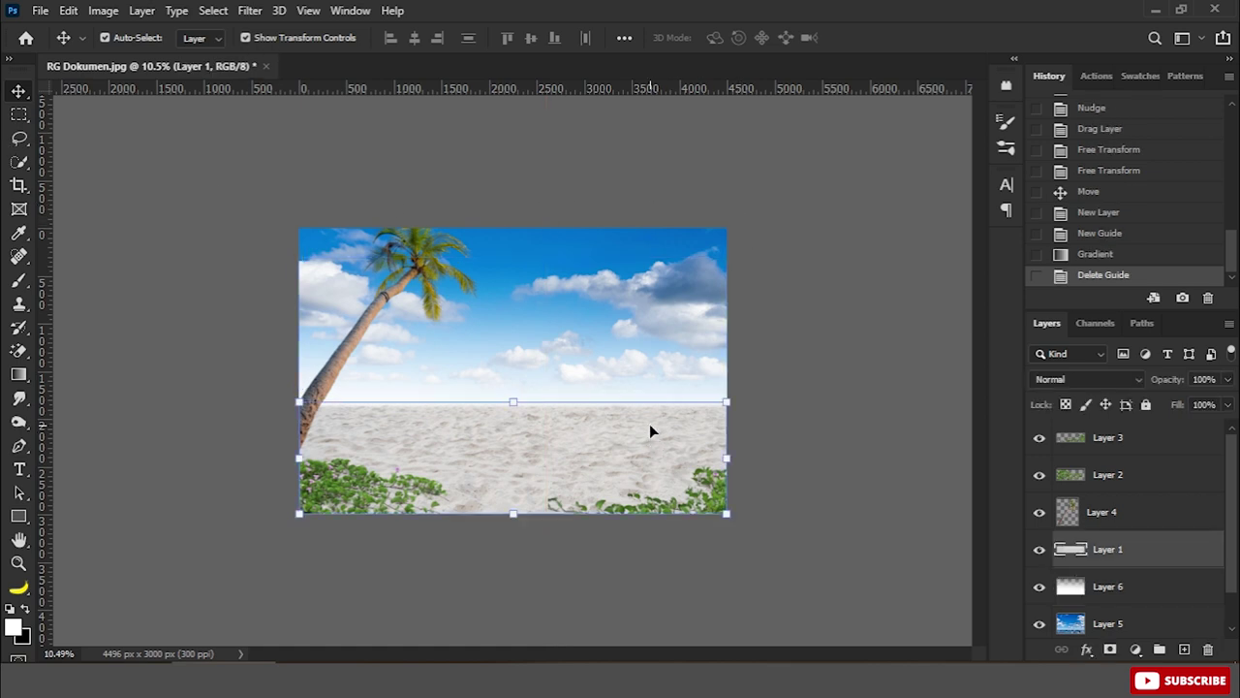
Group the sand layer and add a clipped Levels adjustment with black input raised to 87
key("ctrl+g")
left_click(1124, 570)
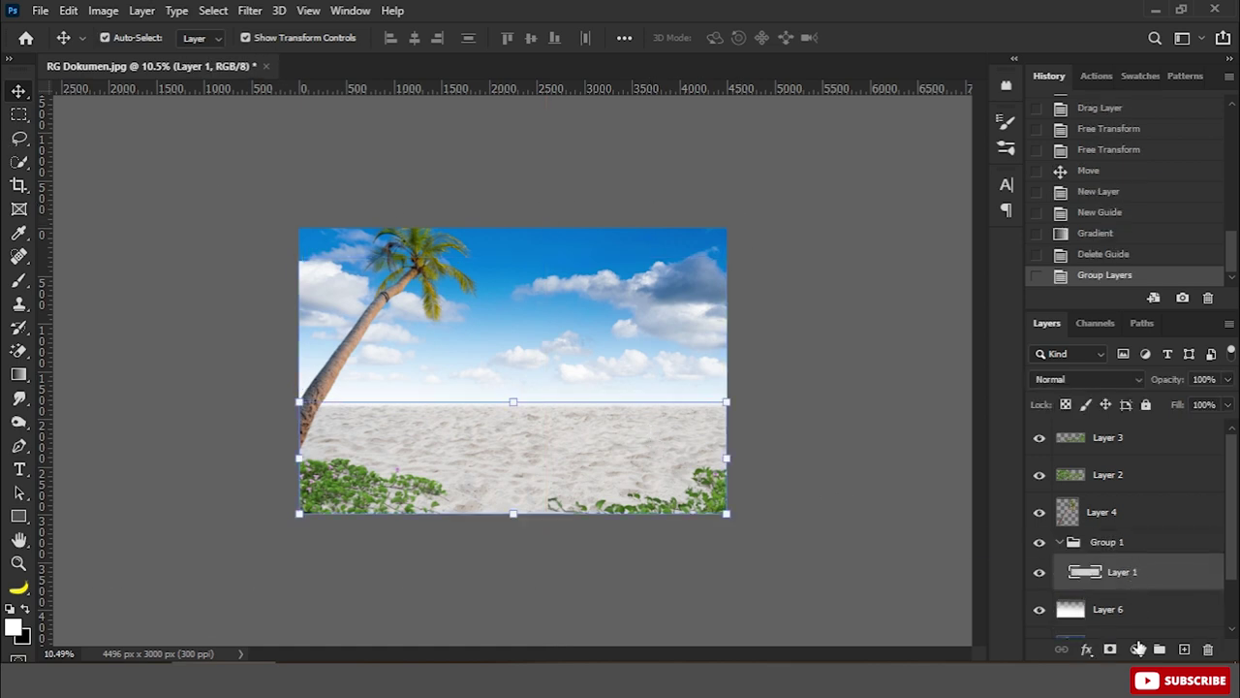
left_click(1136, 649)
left_click(1124, 405)
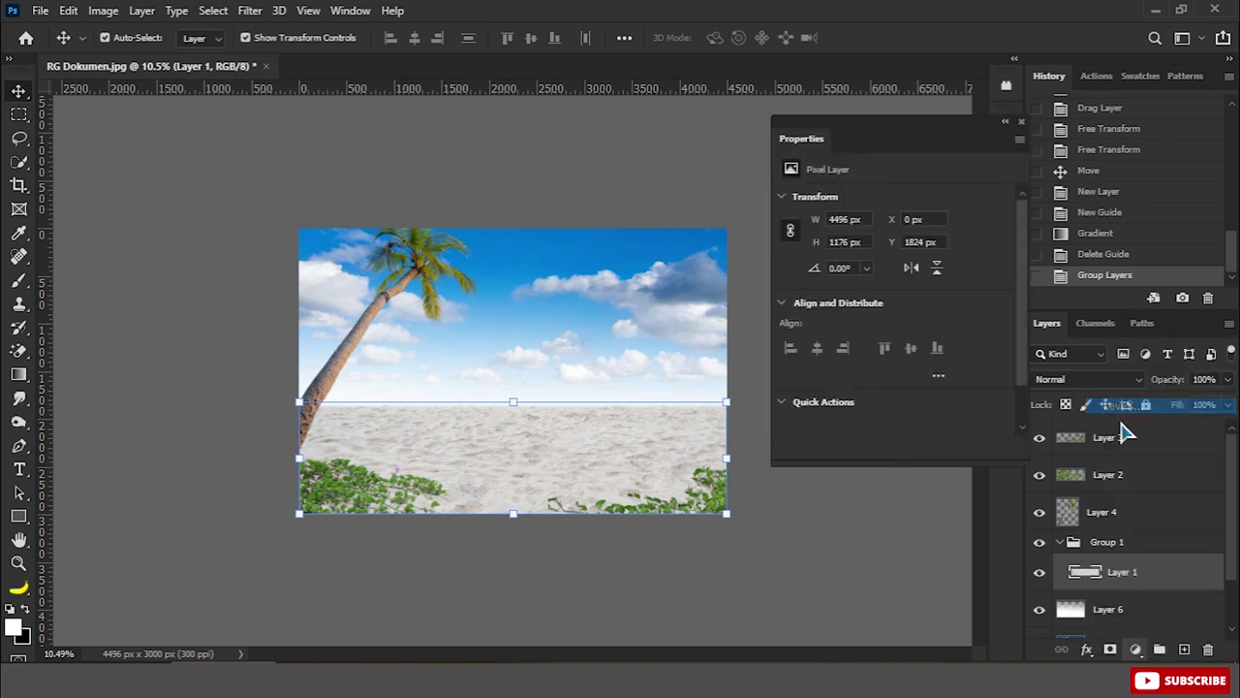
left_click(891, 449)
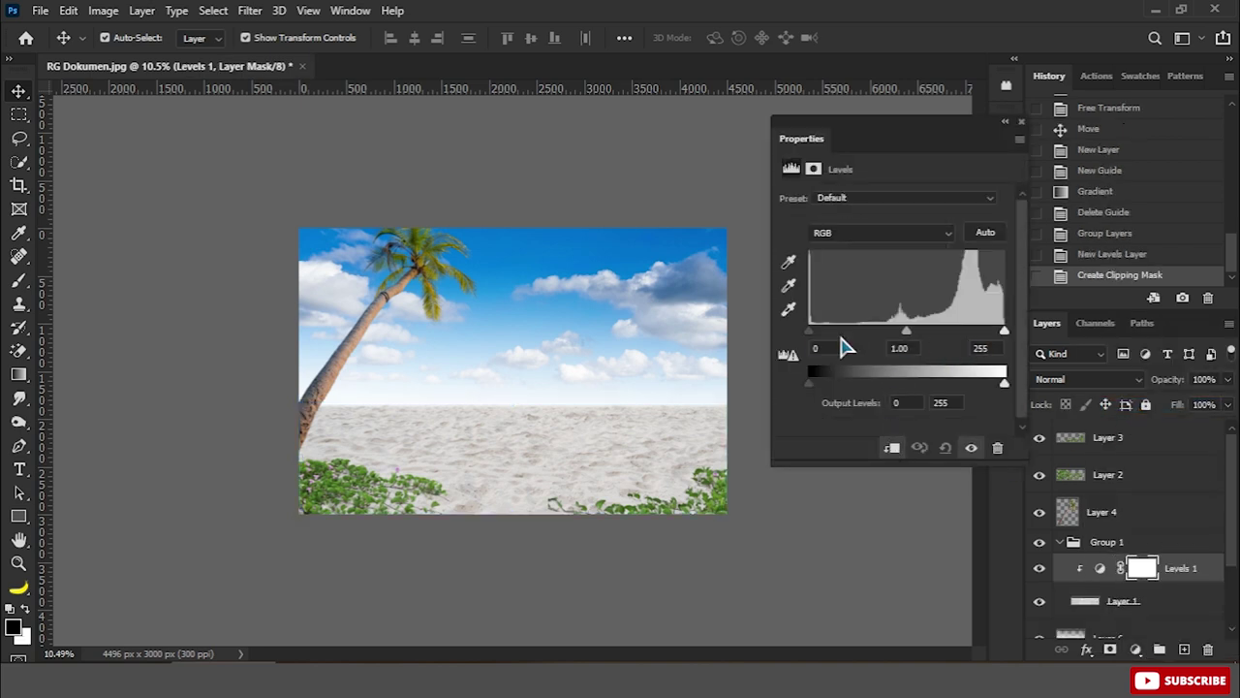
left_click_drag(809, 332, 870, 332)
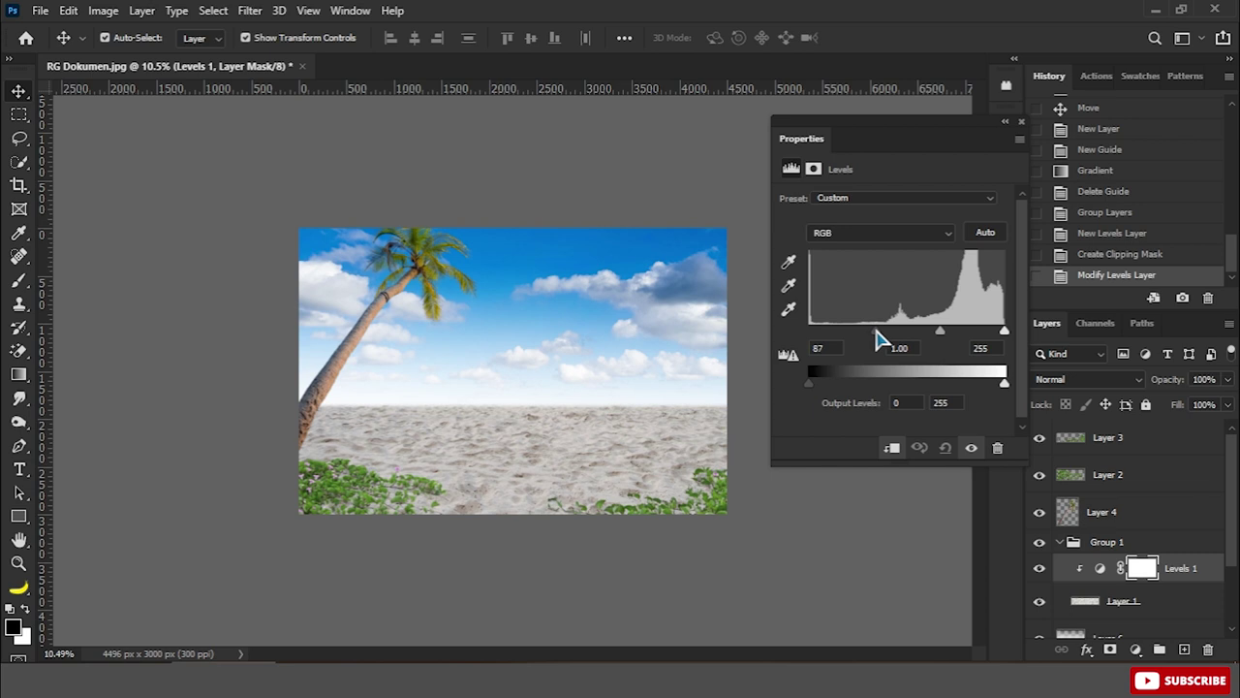
left_click(1021, 124)
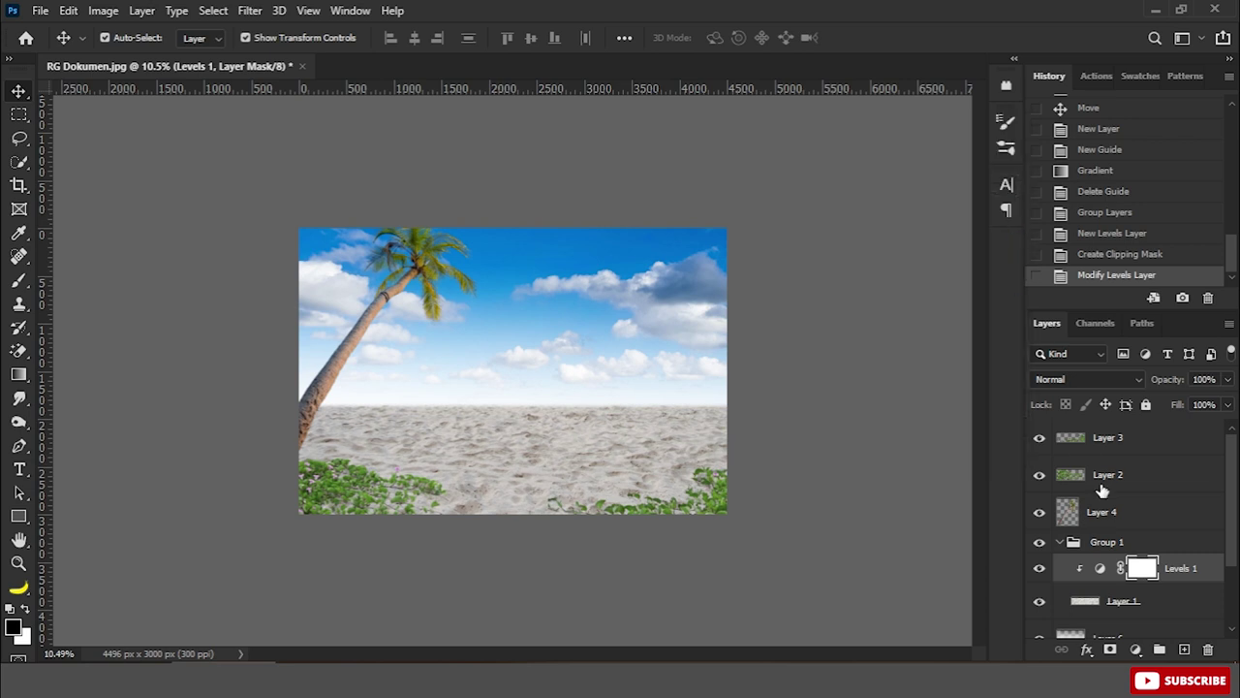
Add a Brightness/Contrast adjustment to the sand at brightness -14, contrast 18
left_click(1143, 601)
left_click(1136, 649)
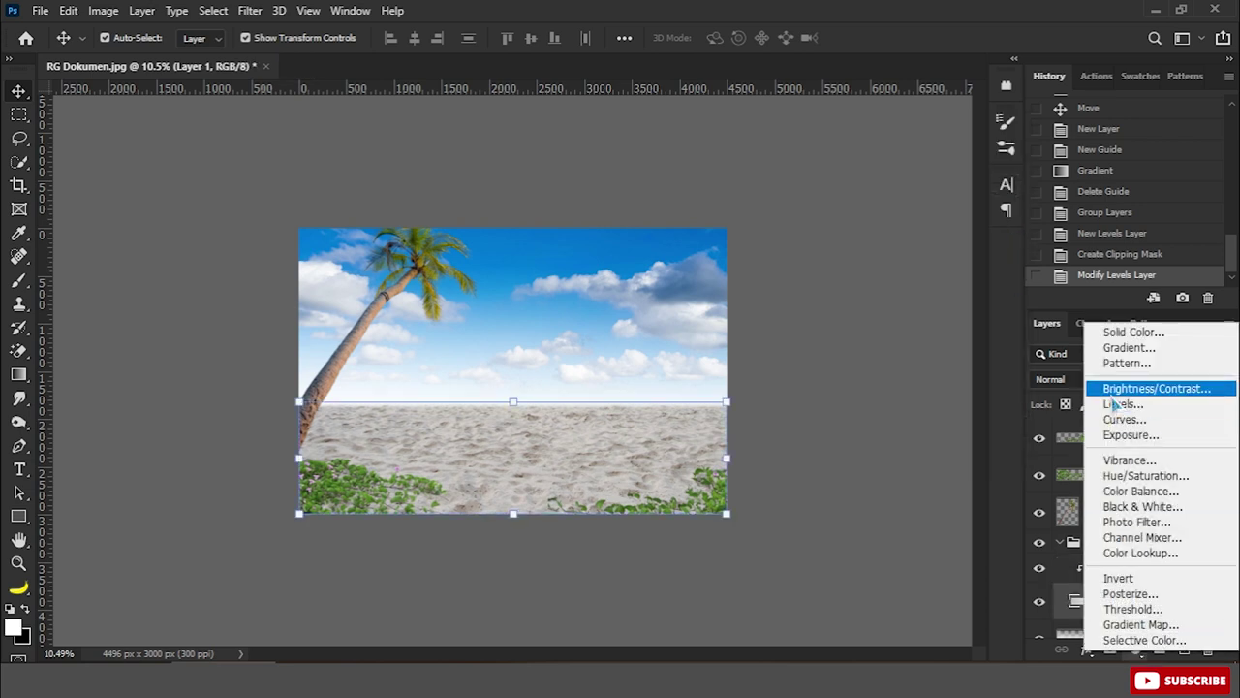
left_click(1117, 389)
left_click_drag(893, 253, 882, 254)
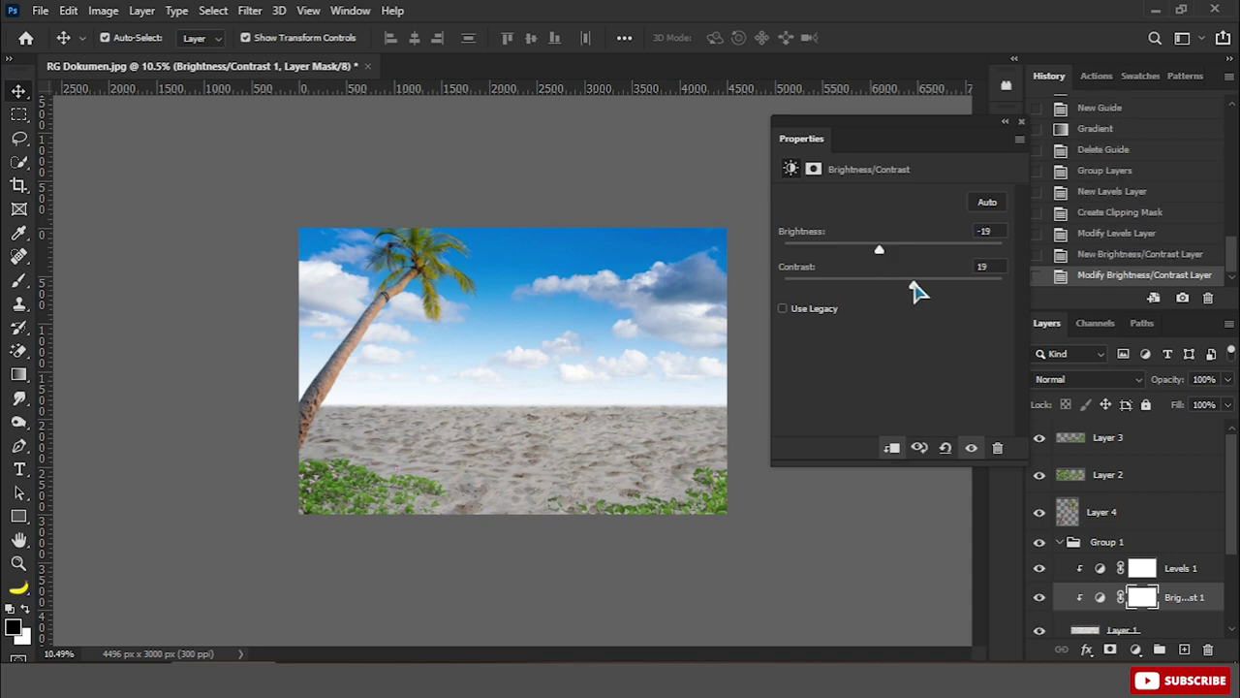
left_click_drag(882, 254, 883, 254)
left_click(1021, 122)
scroll(1188, 599, "down", 2)
Add a gradient layer above the sand in Soft Light mode, stretched down over the sand
left_click(1169, 553)
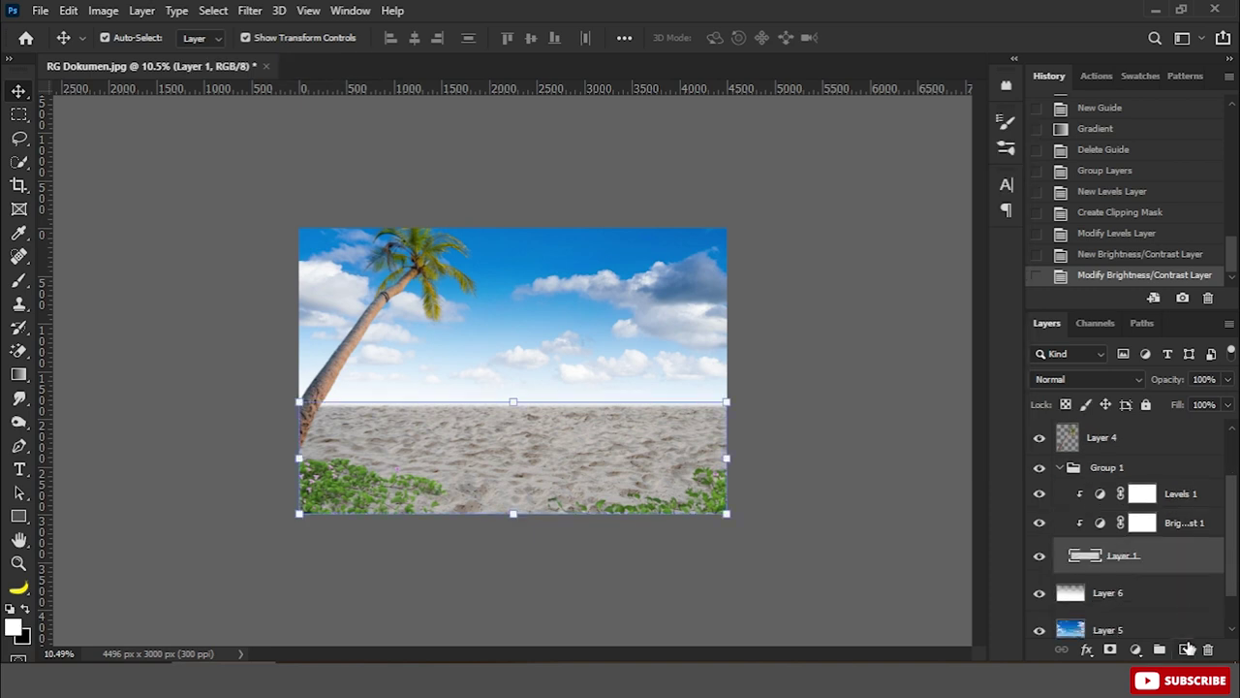
left_click(1184, 650)
left_click_drag(43, 417, 369, 407)
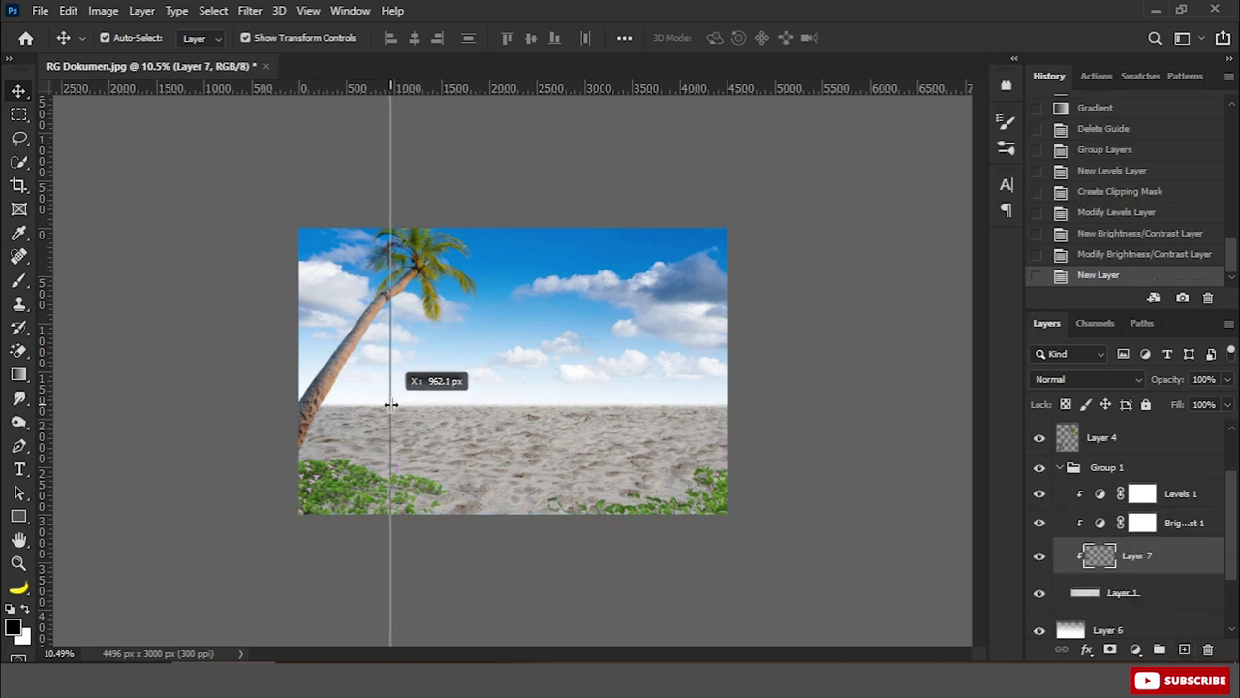
left_click(18, 377)
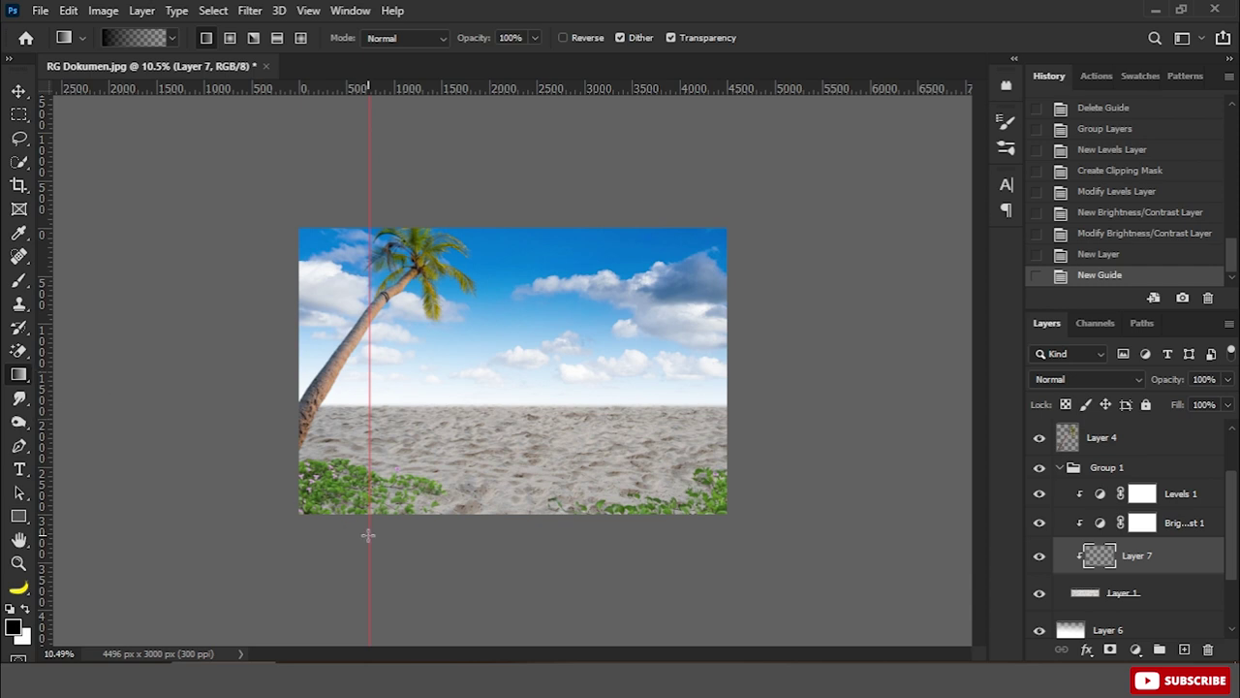
mouse_move(481, 494)
left_mouse_down()
mouse_move(367, 528)
mouse_move(373, 385)
left_mouse_up()
left_click(1063, 384)
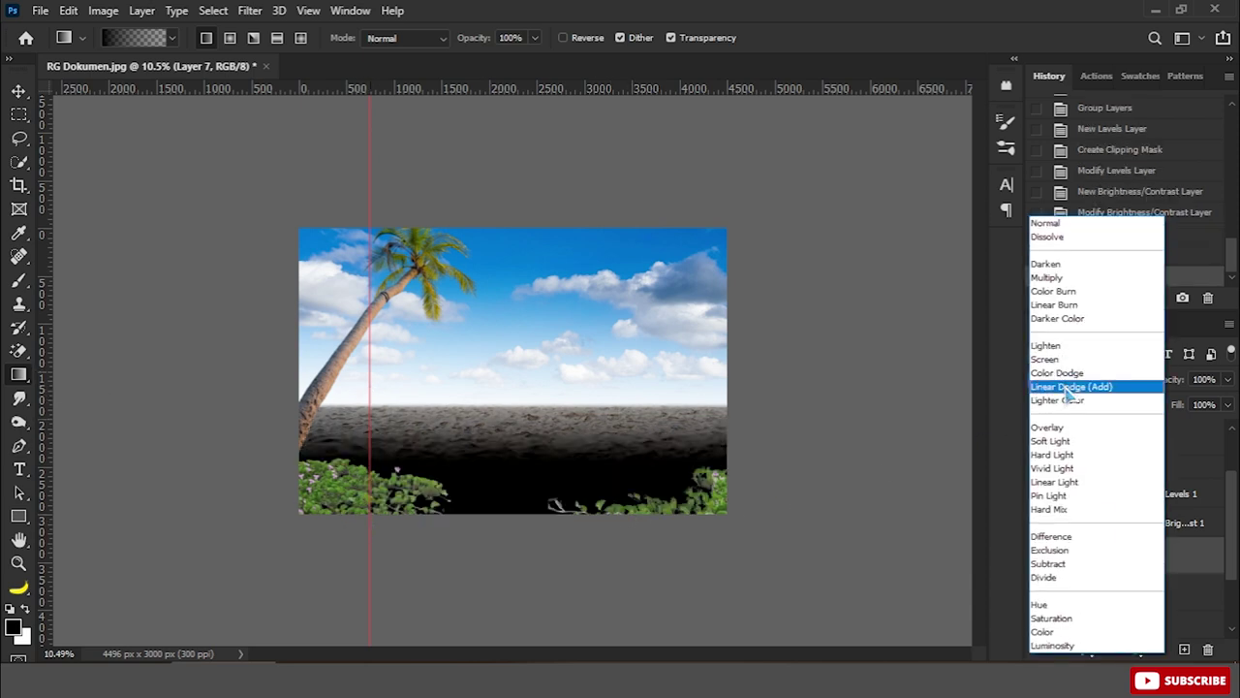
left_click(1061, 435)
left_click(18, 90)
left_click_drag(368, 175, 368, 87)
left_click_drag(512, 513, 512, 536)
key("Return")
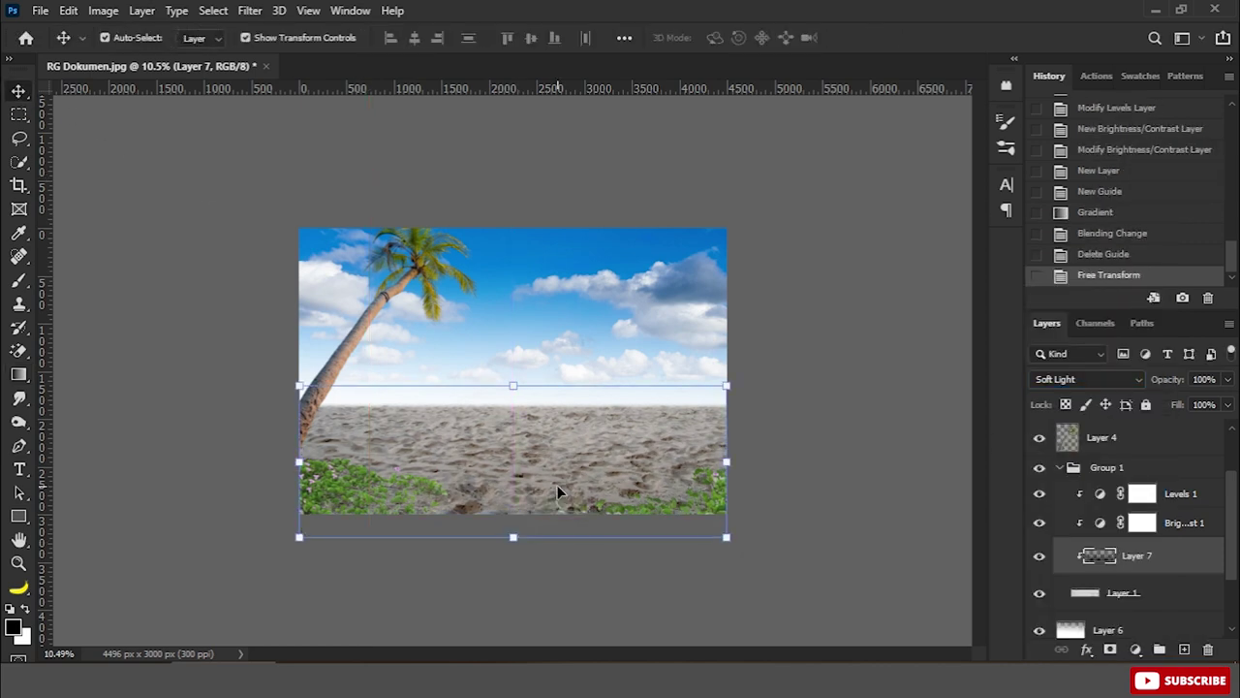
Fade the Brightness/Contrast and Levels darkening with gradients on their masks
left_click(1038, 522)
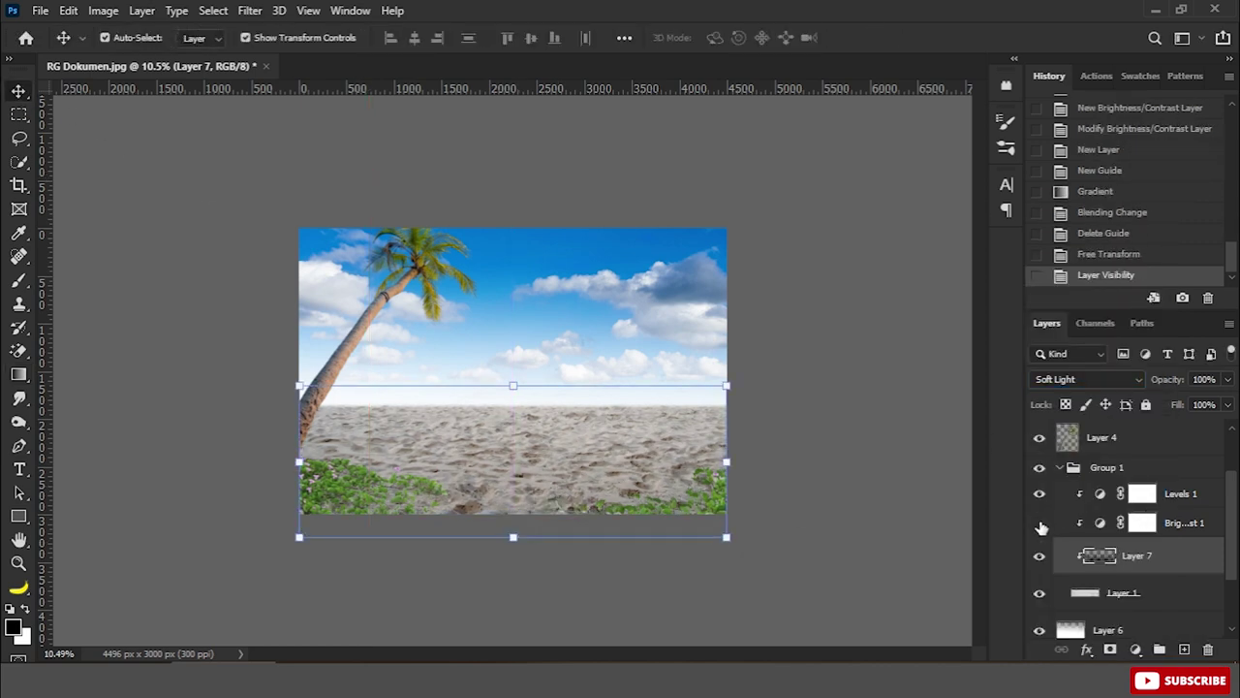
left_click(1141, 523)
left_click(18, 374)
left_click(97, 372)
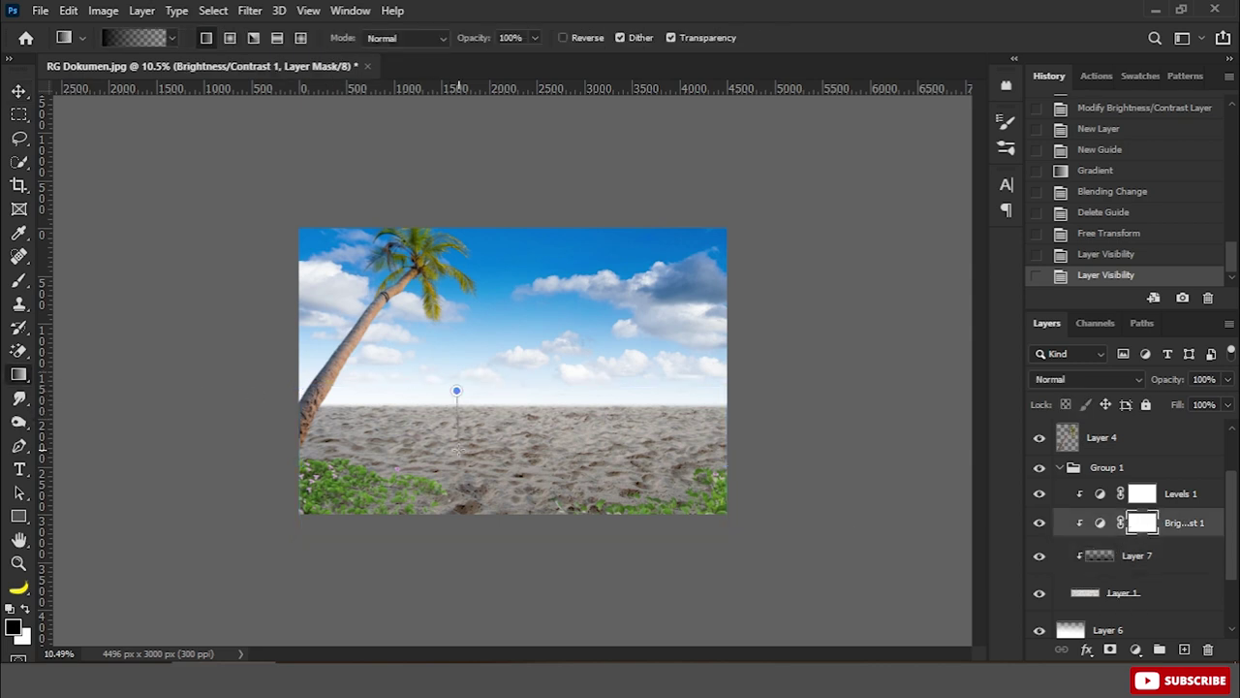
left_click_drag(457, 391, 457, 451)
left_click(1144, 496)
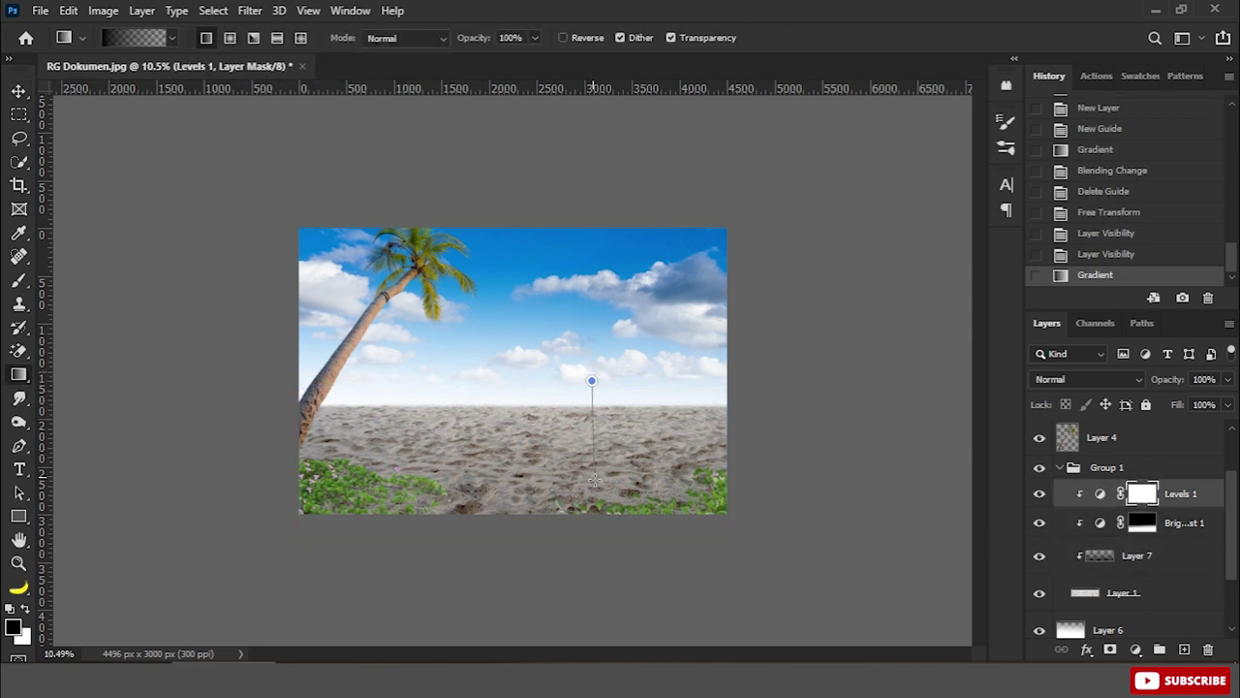
left_click_drag(592, 484, 592, 487)
left_click(1124, 592)
Add Color Balance to the sand: Shadows Cyan-Red +7, Highlights Cyan-Red +5, Yellow-Blue -4
left_click(1136, 649)
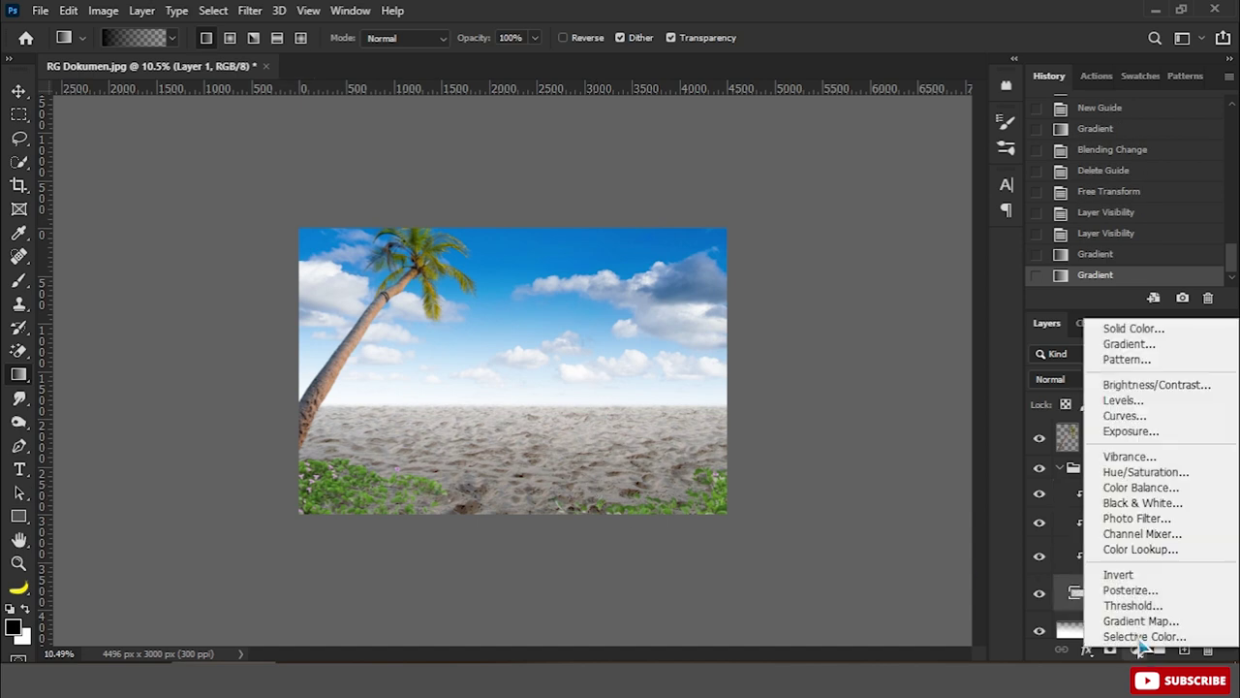
left_click(1138, 487)
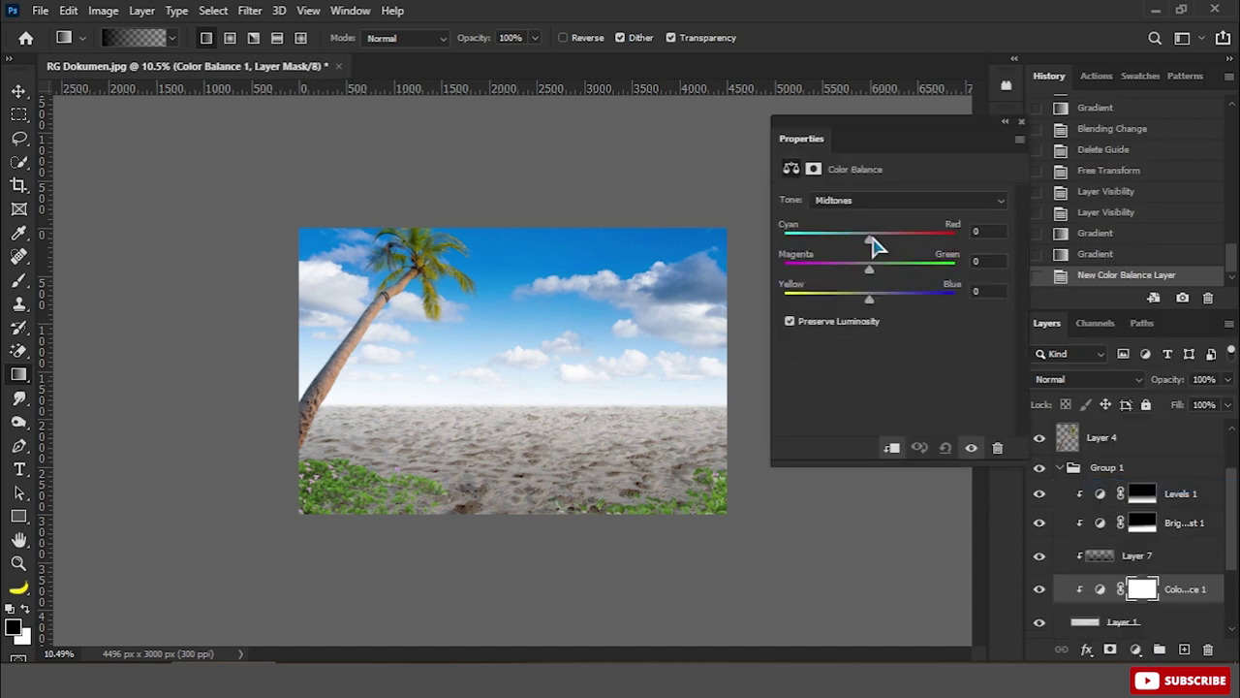
left_click_drag(877, 245, 878, 243)
left_click(904, 198)
left_click(904, 201)
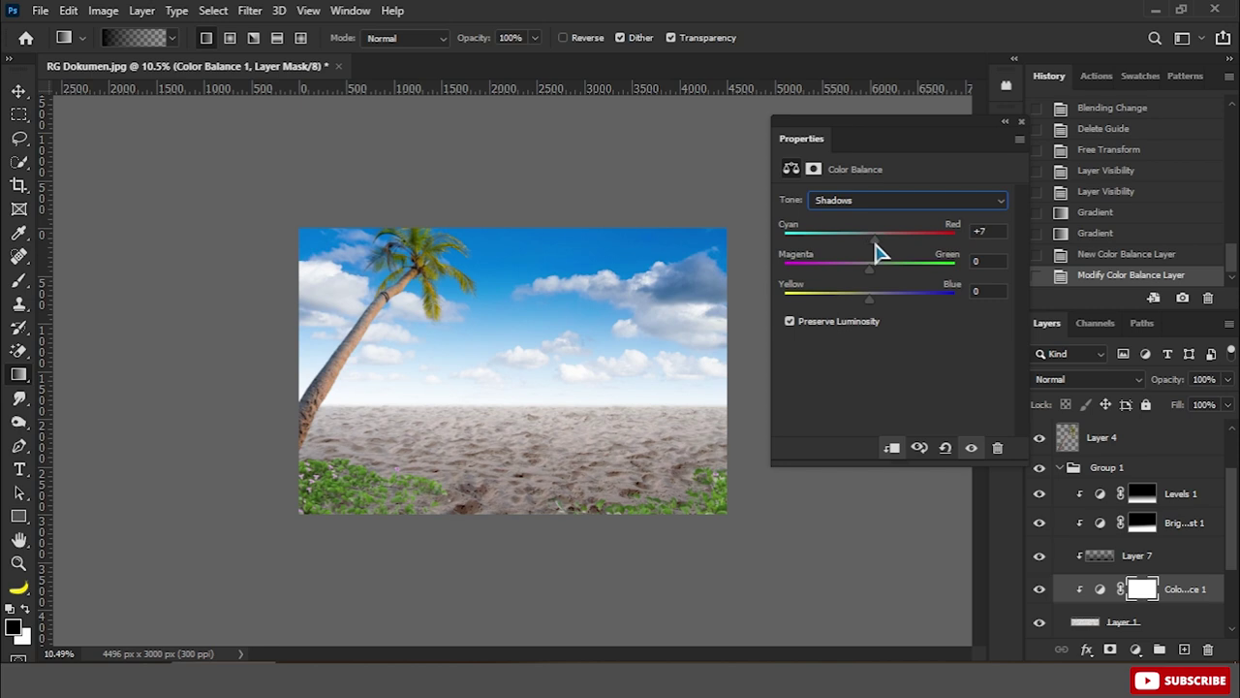
left_click(904, 200)
left_click(893, 242)
left_click_drag(863, 306, 872, 303)
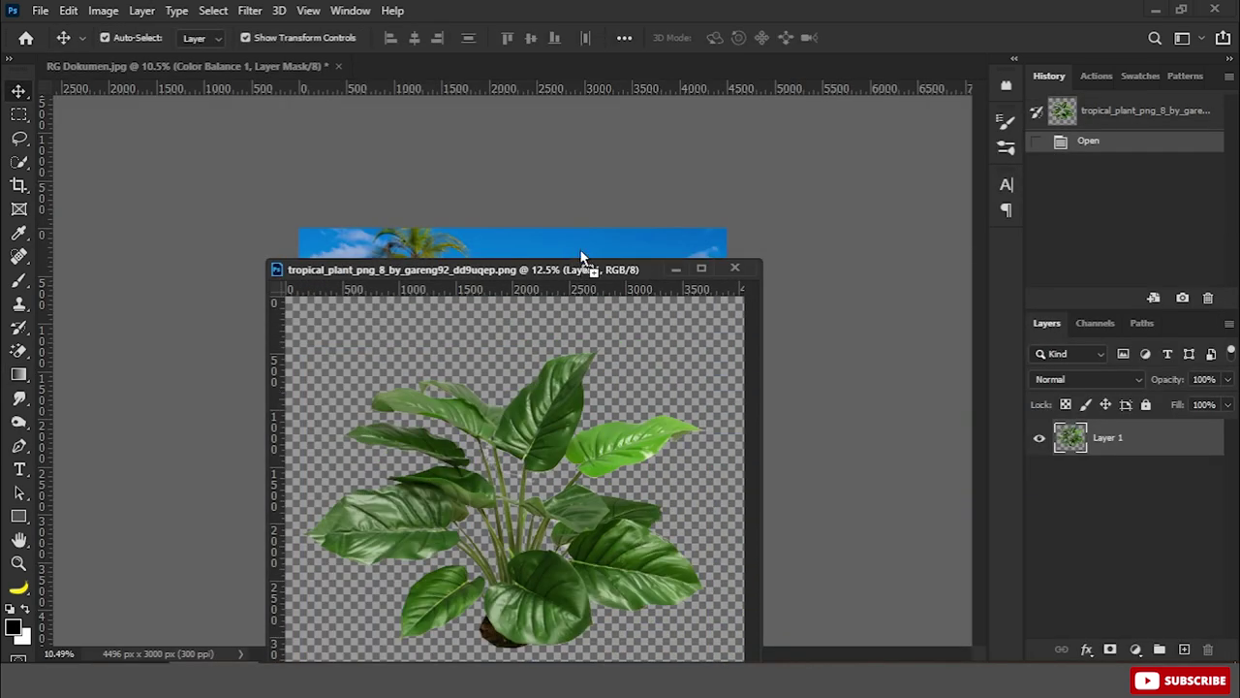
Bring the banana plant into the beach image, then shrink and position it
left_click_drag(575, 297, 581, 255)
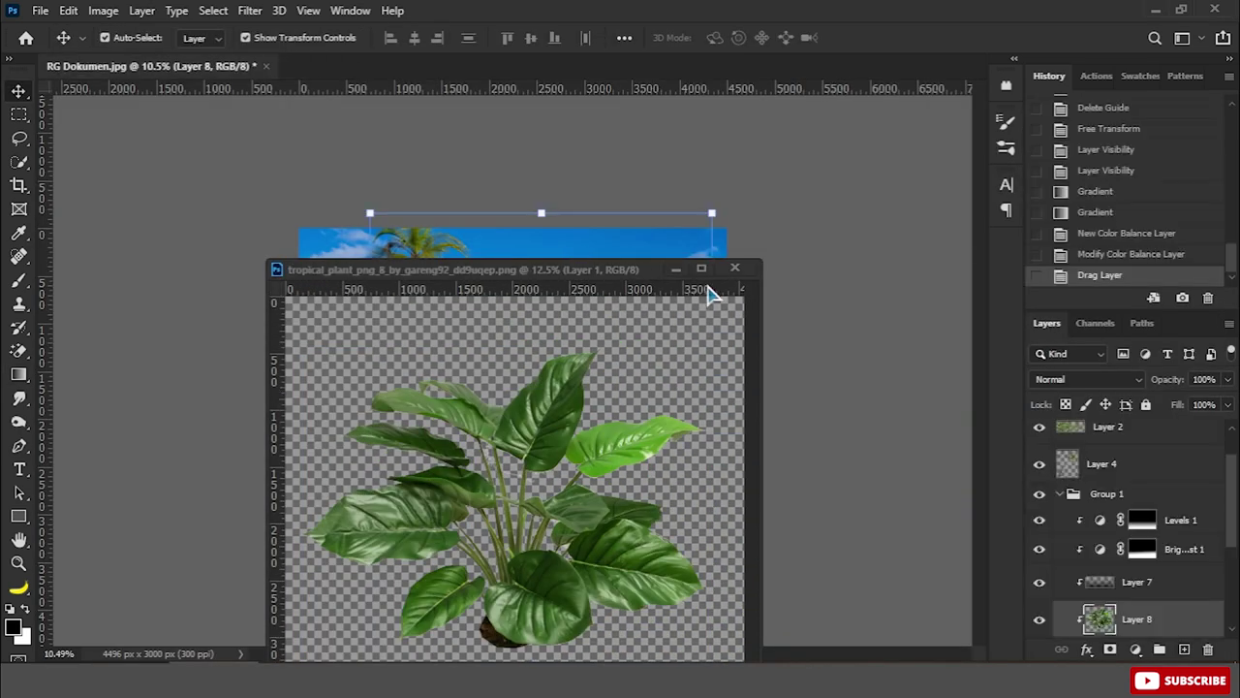
left_click_drag(708, 269, 459, 380)
left_click_drag(397, 542, 548, 368)
mouse_move(594, 283)
left_mouse_down()
mouse_move(412, 447)
mouse_move(439, 408)
left_mouse_up()
key("Return")
left_click_drag(1102, 512, 1059, 443)
mouse_move(455, 390)
left_mouse_down()
mouse_move(328, 455)
mouse_move(334, 421)
mouse_move(336, 438)
left_mouse_up()
key("Return")
Stretch the lower-left green ground plants slightly toward the right
left_click(405, 489)
left_click_drag(451, 513, 484, 516)
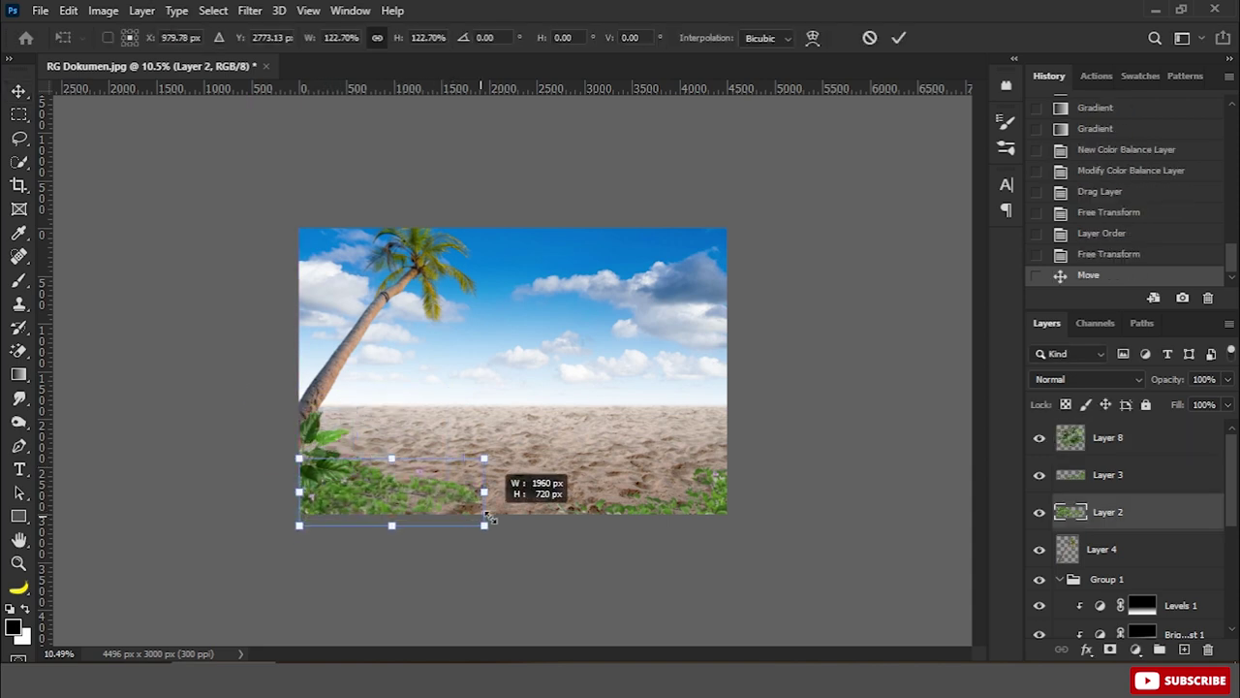
key("Return")
Scale the banana plant to about 60% and set it at the right edge
left_click(601, 550)
left_click(343, 469)
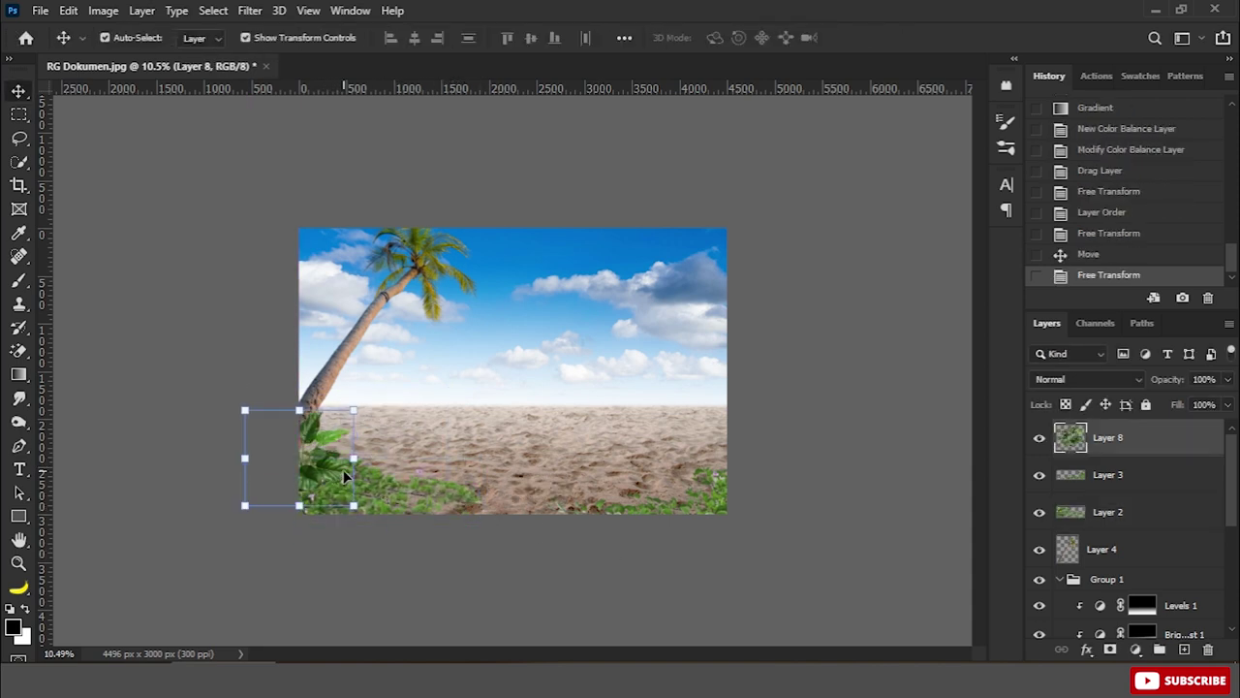
key("Left")
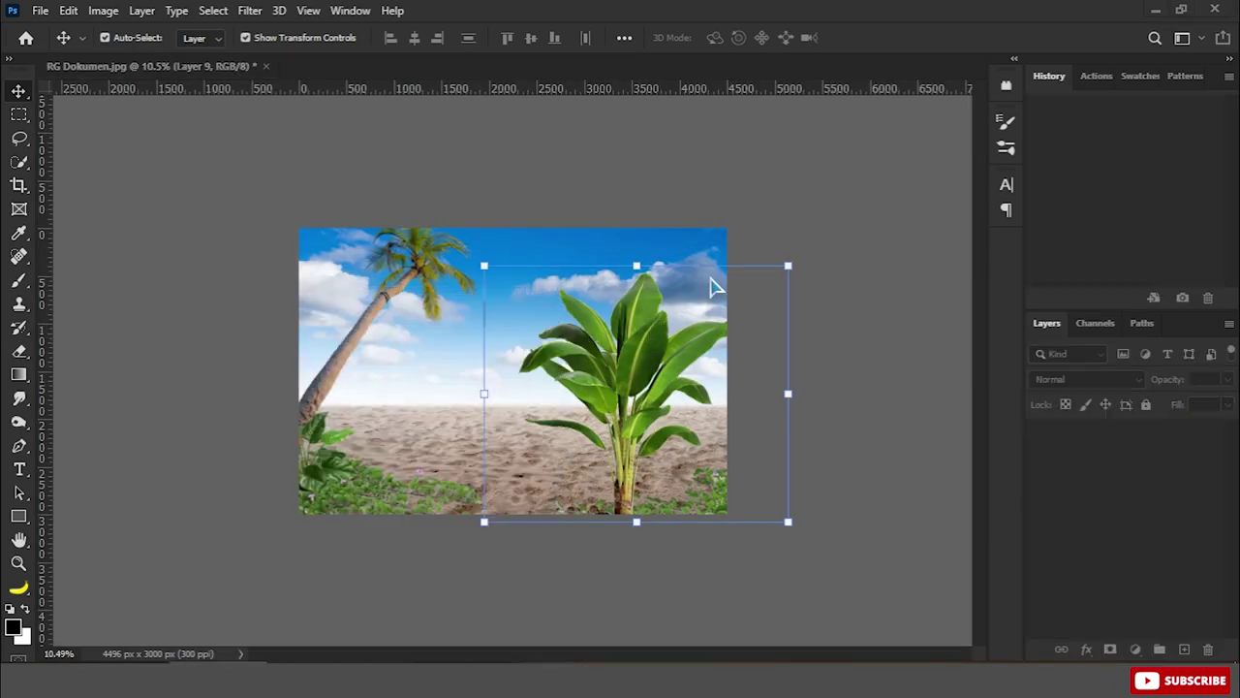
mouse_move(816, 371)
left_mouse_down()
mouse_move(836, 350)
mouse_move(783, 423)
left_mouse_up()
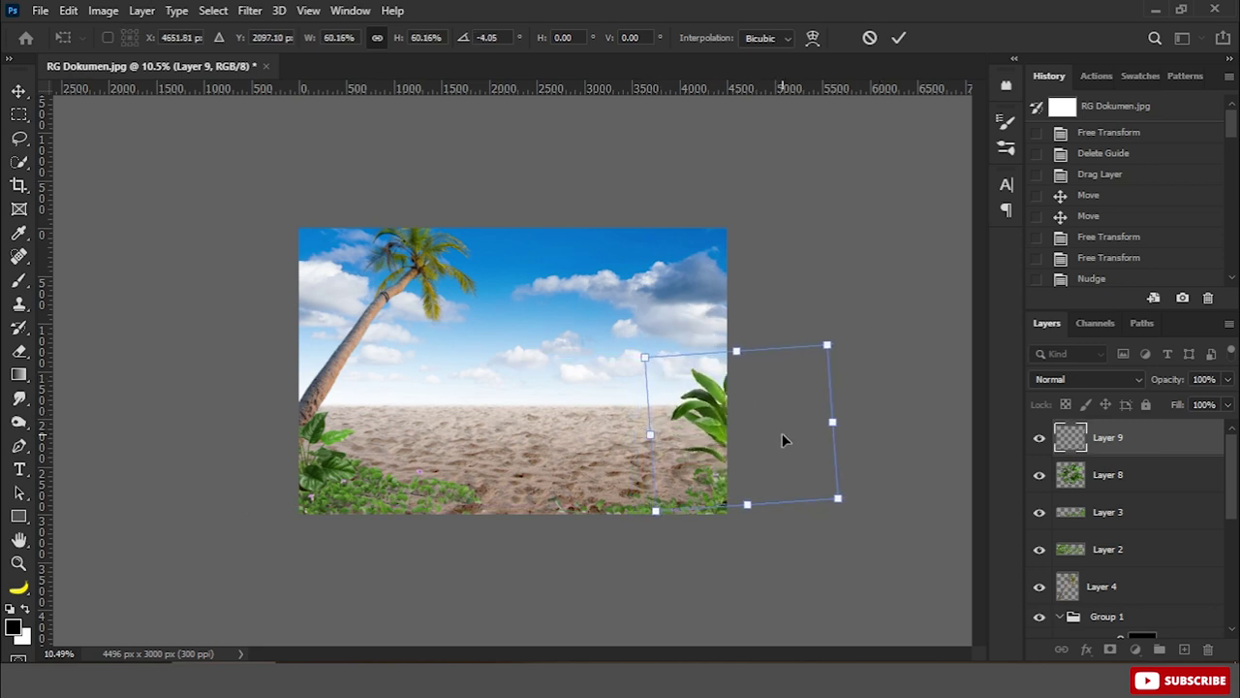
key("Return")
Group the two grass layers into Group 2 and merge Layer 2 and Layer 3
left_click(313, 317)
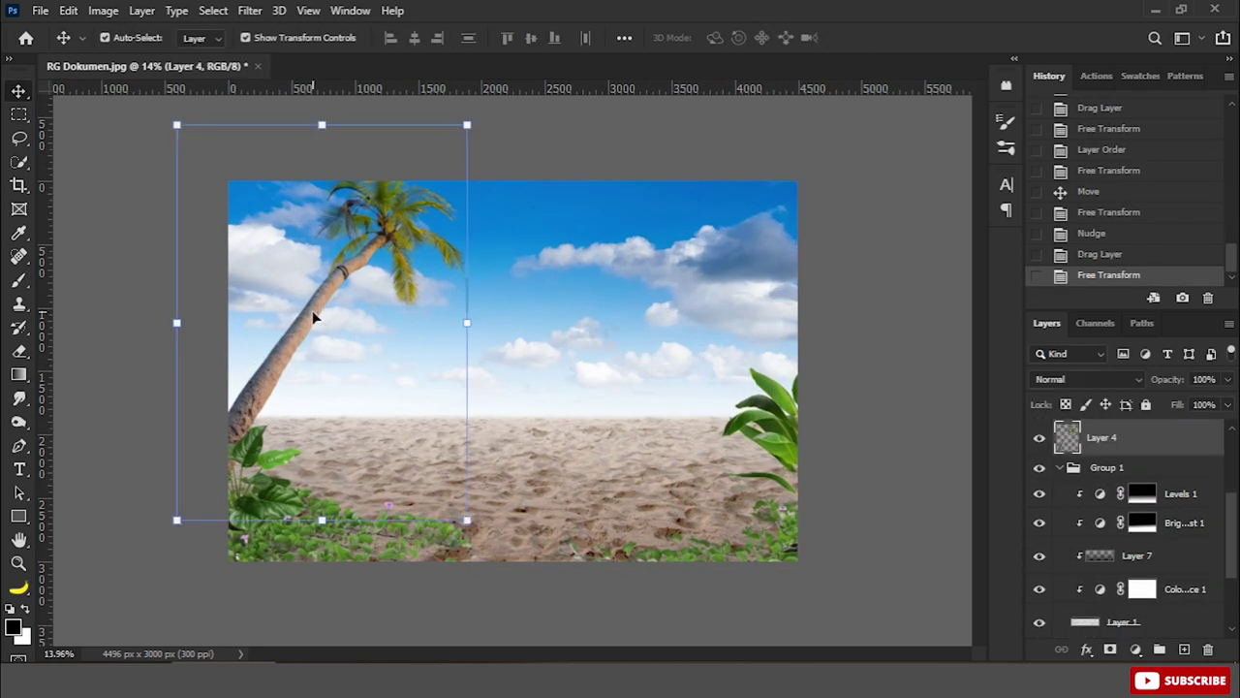
left_click(332, 491)
left_click(1134, 519, "ctrl")
key("ctrl+g")
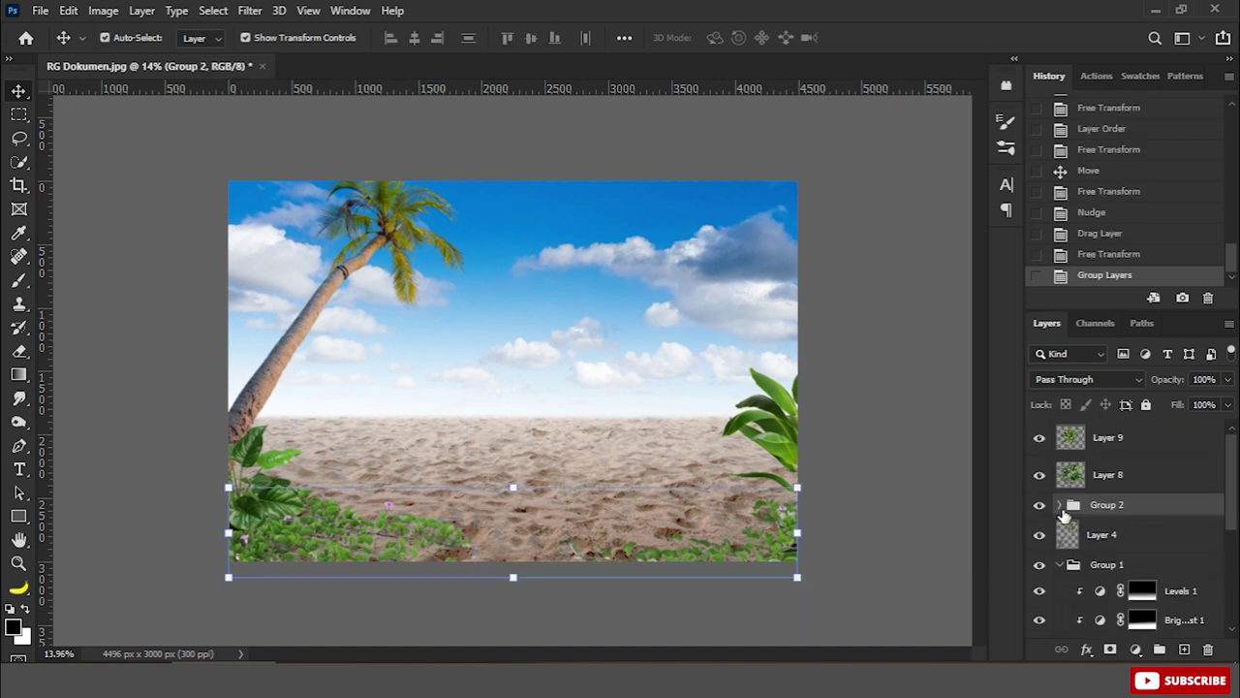
left_click(1061, 505)
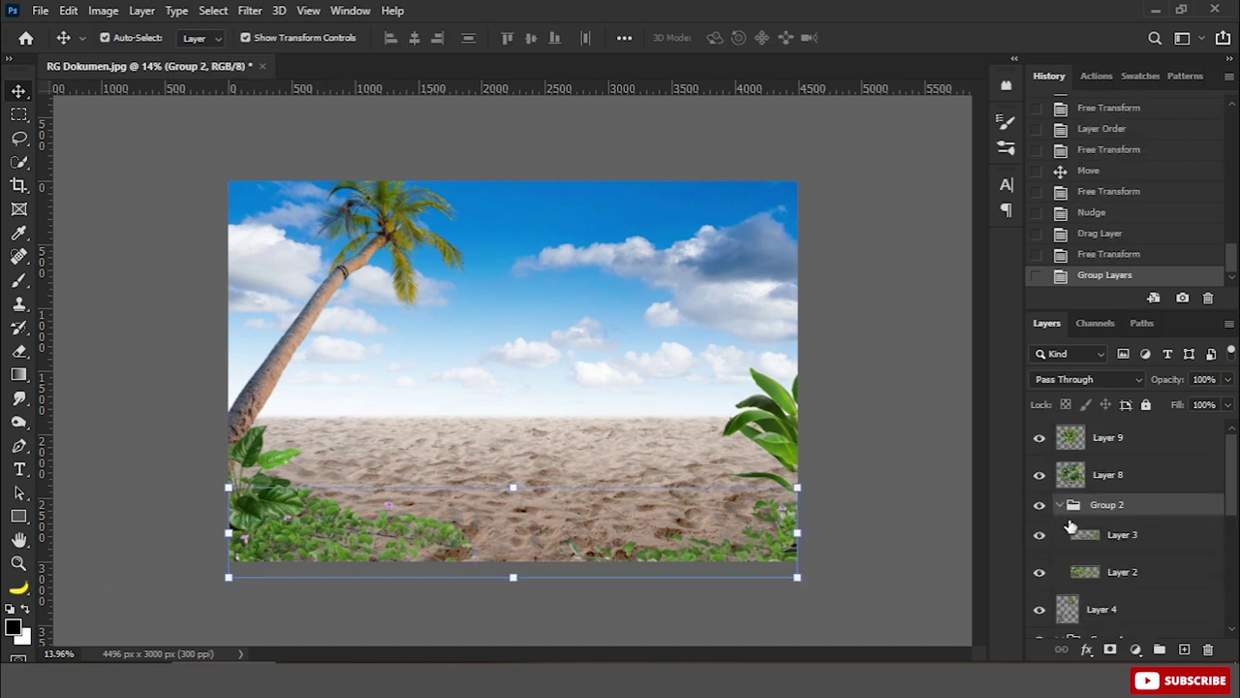
left_click(1148, 548)
left_click(1145, 582)
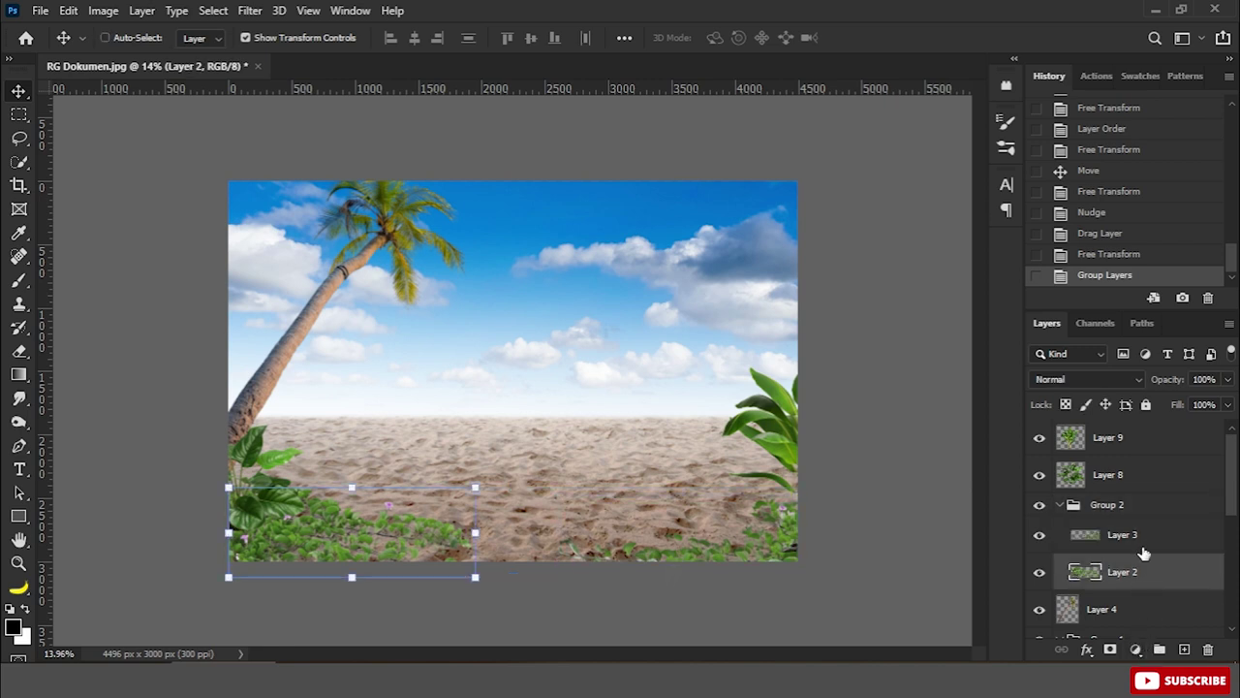
left_click(1143, 551, "ctrl")
key("ctrl+e")
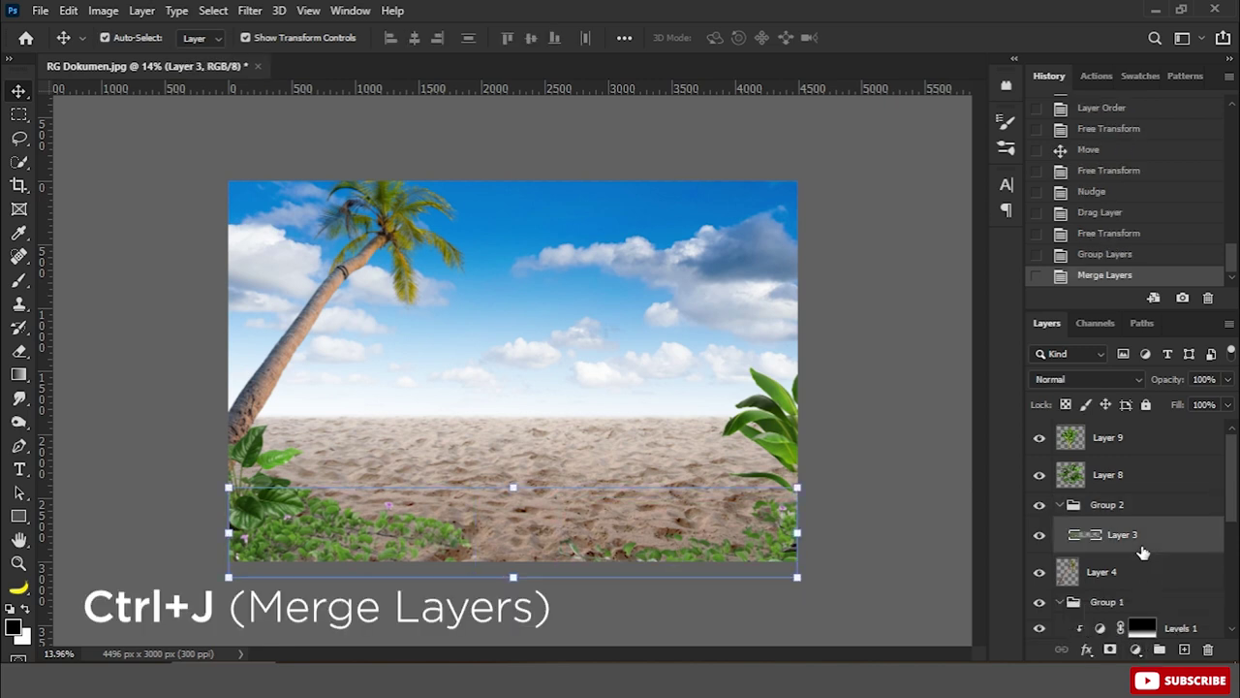
Darken the grass with a clipped Levels adjustment, black input 41
left_click(1136, 647)
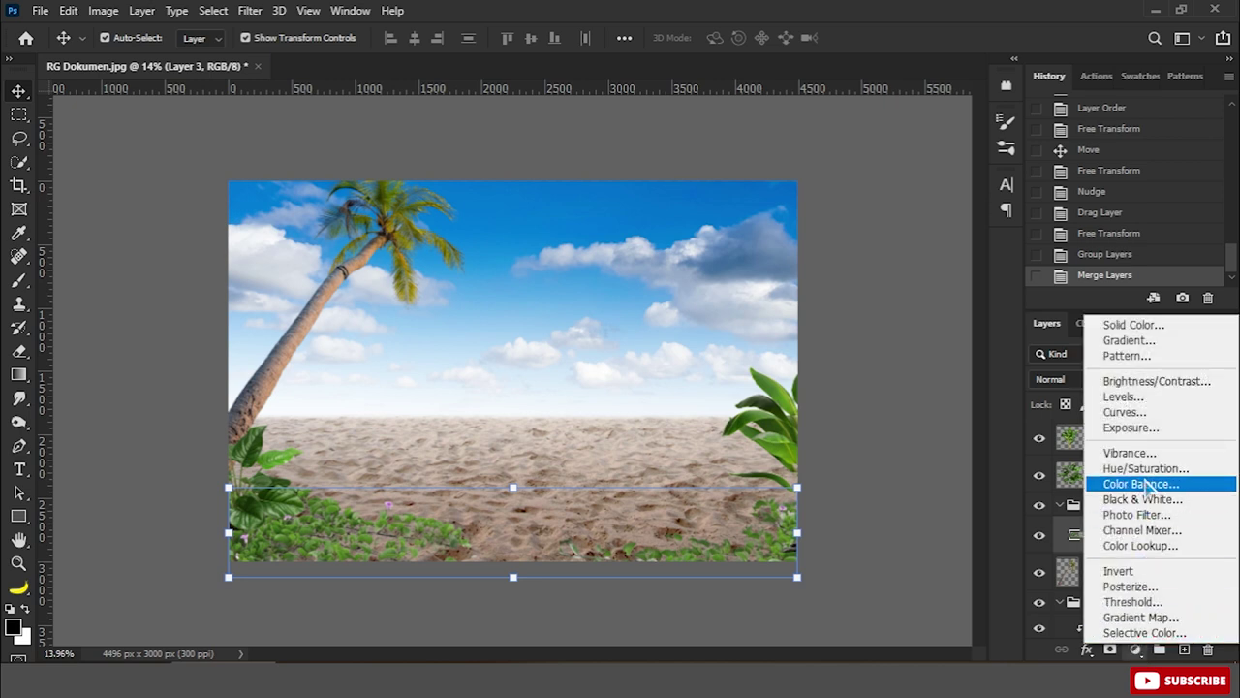
left_click(1141, 398)
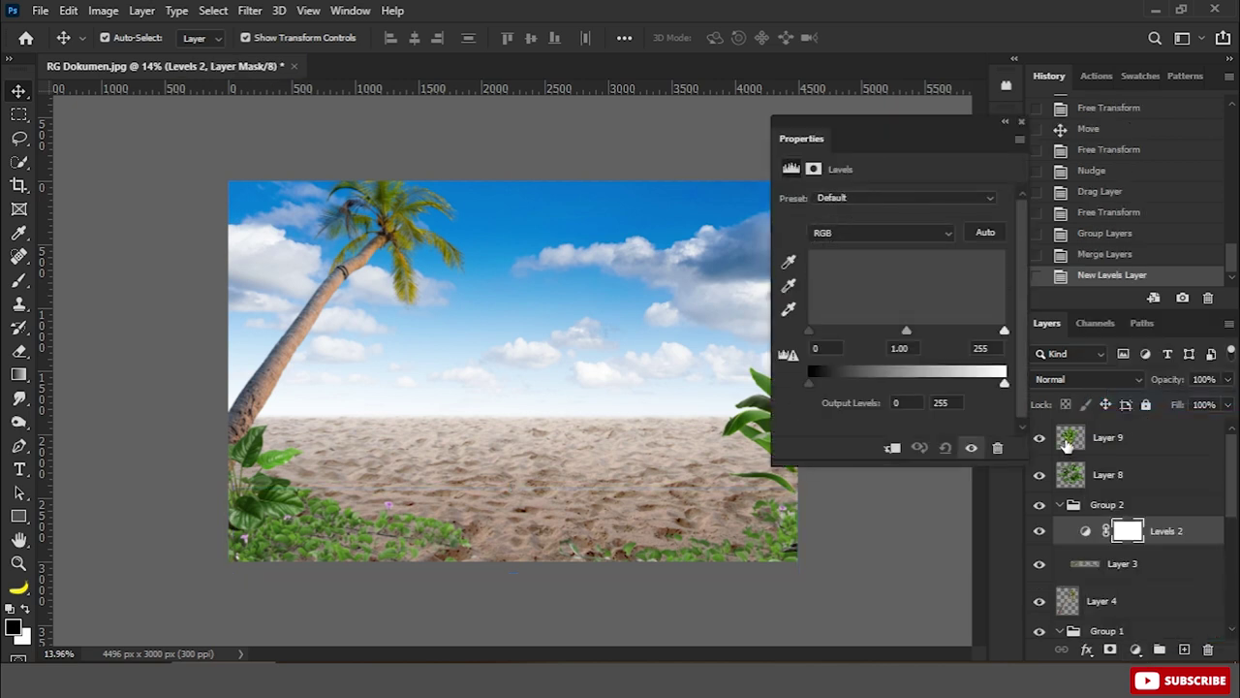
left_click(893, 449)
left_click_drag(809, 332, 841, 332)
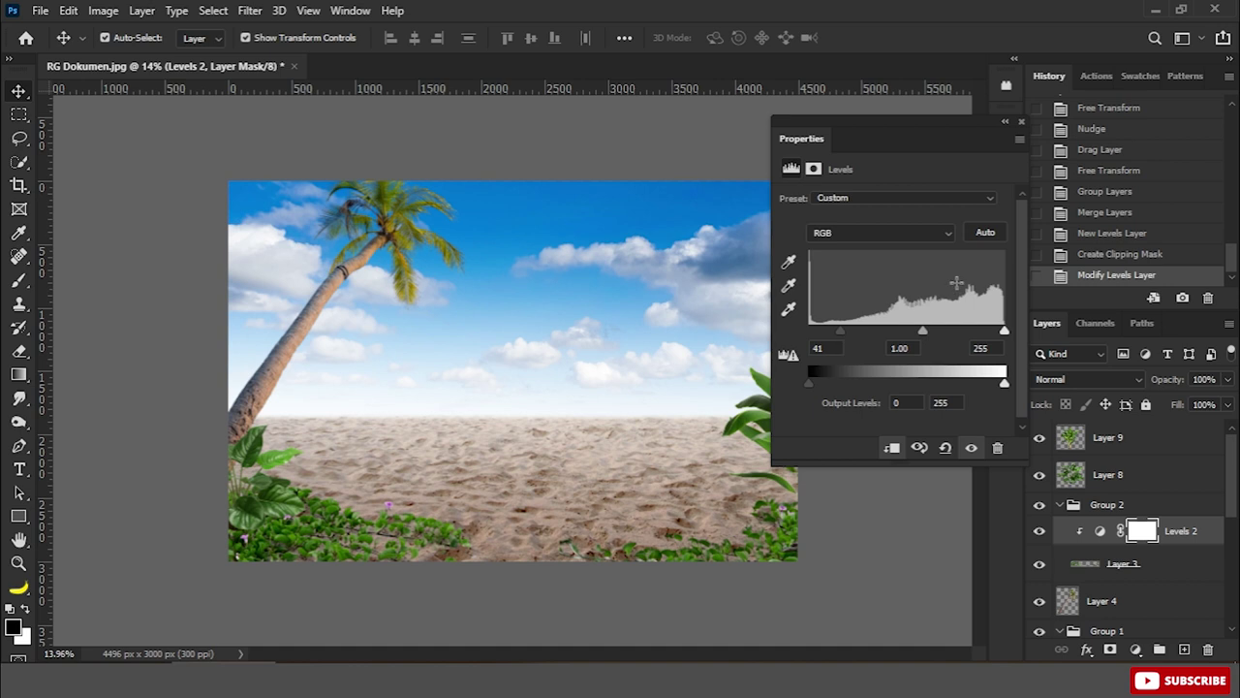
left_click(1020, 124)
left_click(904, 297)
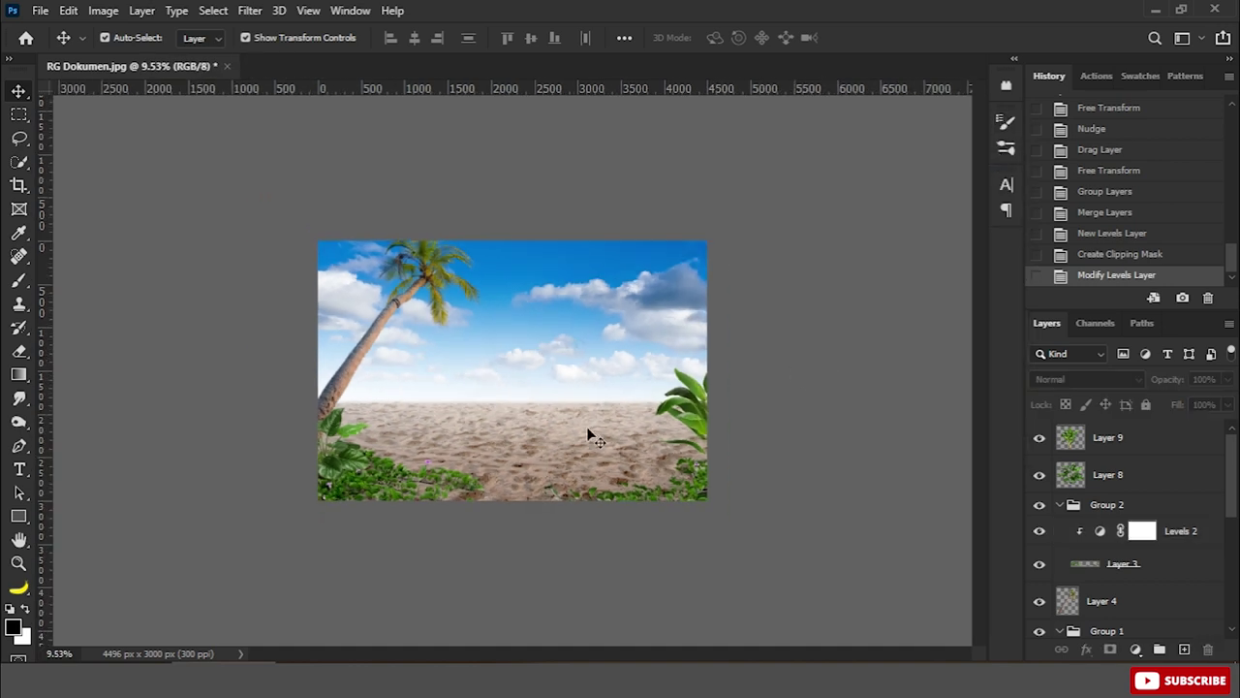
Group the two banana-plant layers into Group 3 and select Layer 9
left_click(317, 508)
key("ctrl+g")
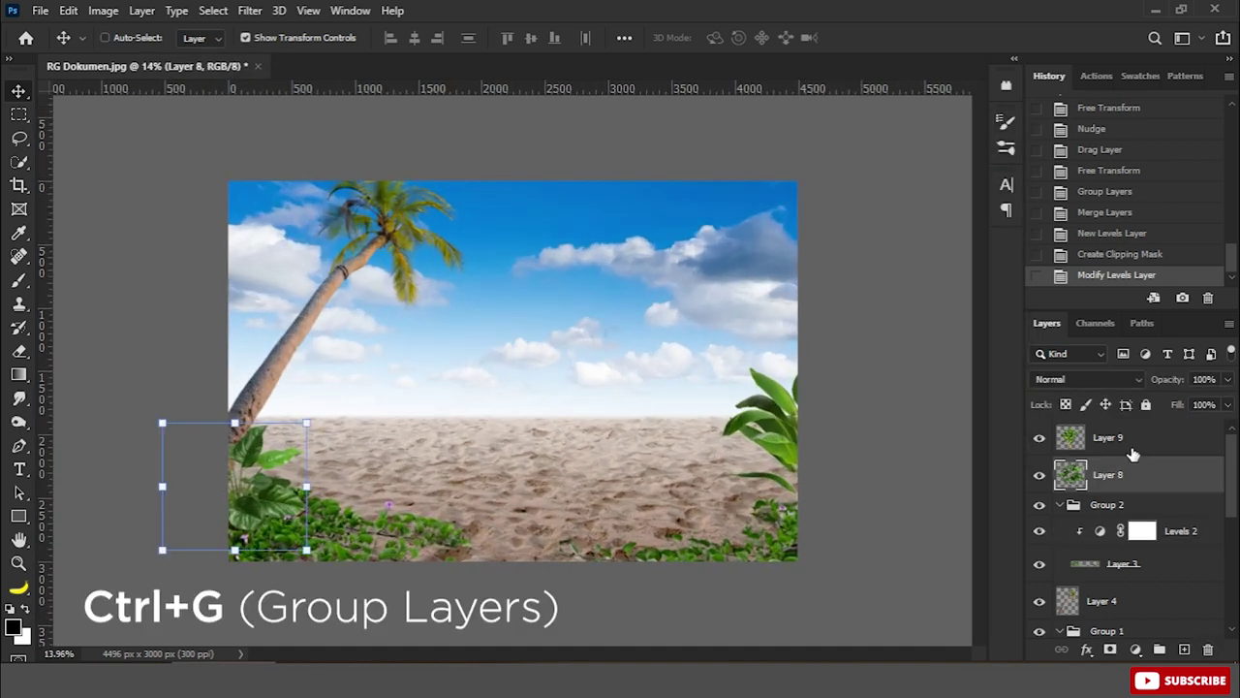
left_click(1061, 431)
left_click(1124, 470)
Darken Layer 9 with a clipped Levels adjustment, black input 39
left_click(1135, 649)
left_click(1129, 418)
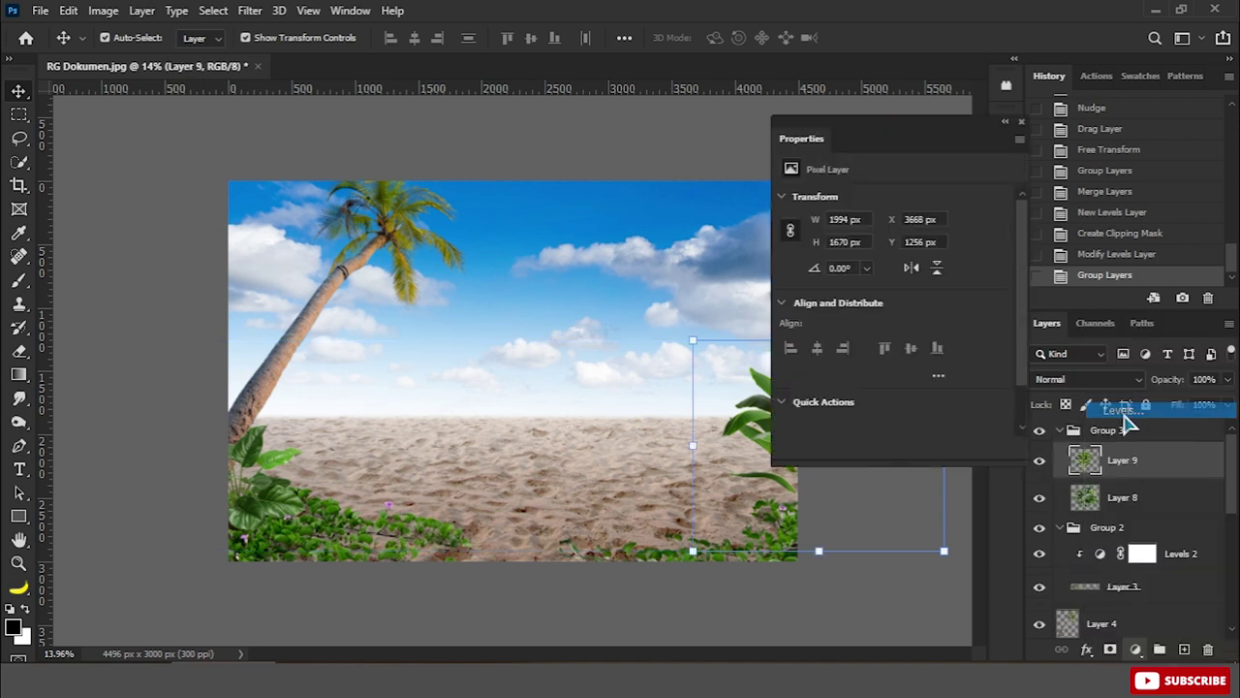
left_click_drag(810, 332, 838, 333)
left_click(891, 448)
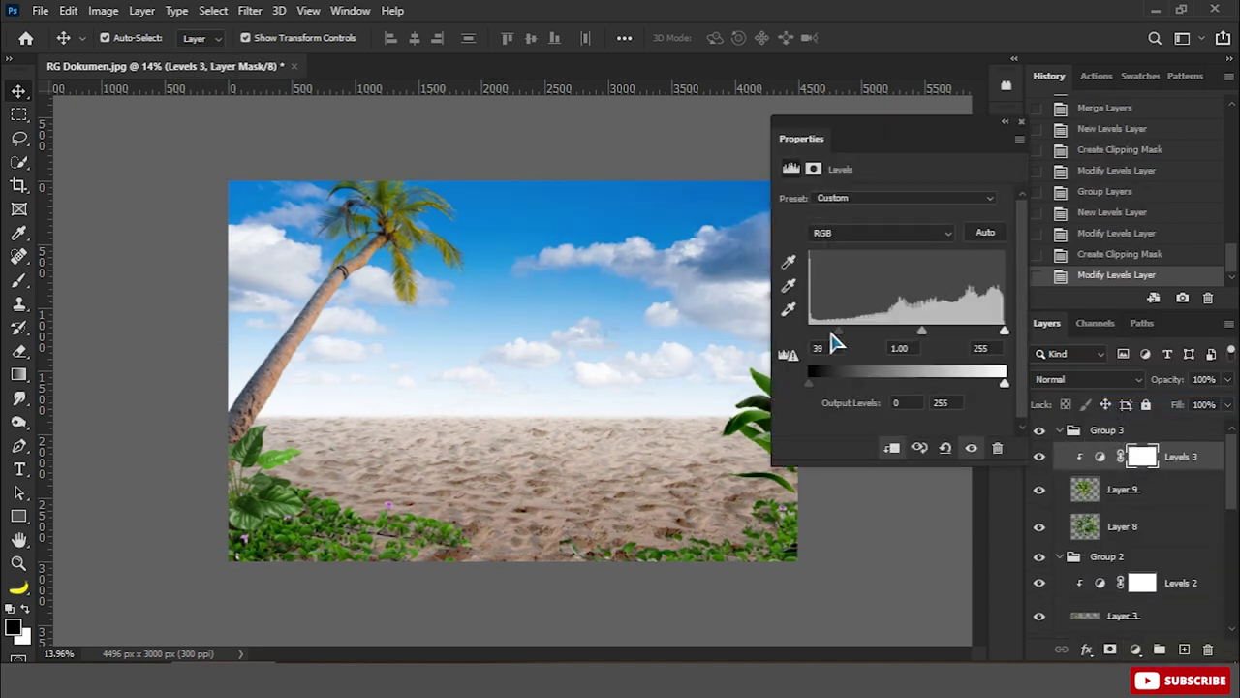
left_click(1021, 122)
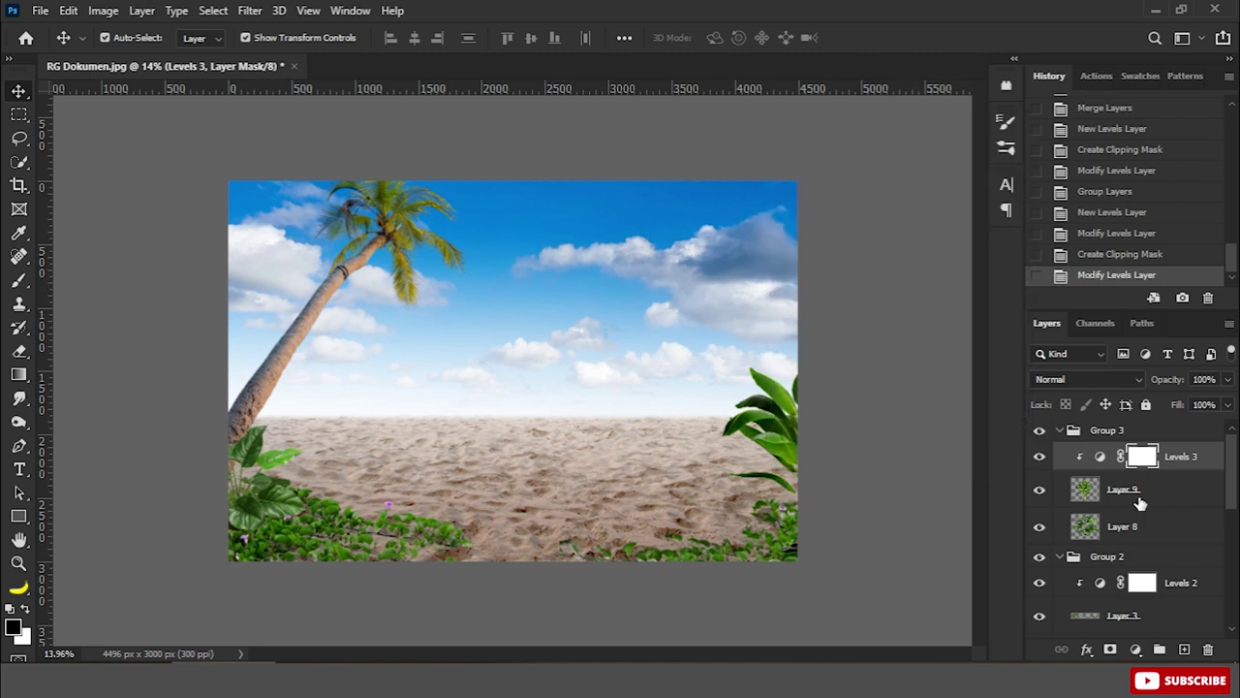
Duplicate the Levels adjustment and clip the copy to Layer 8
key("ctrl+j")
left_click_drag(1180, 457, 1167, 531)
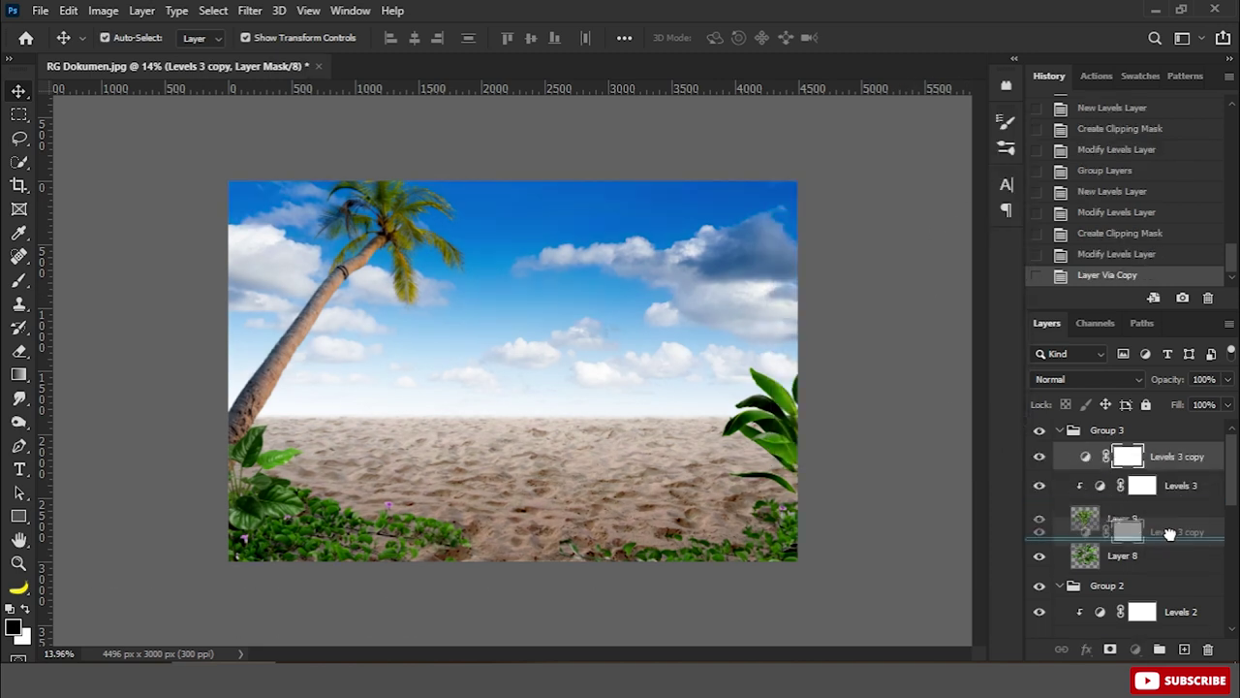
right_click(1168, 528)
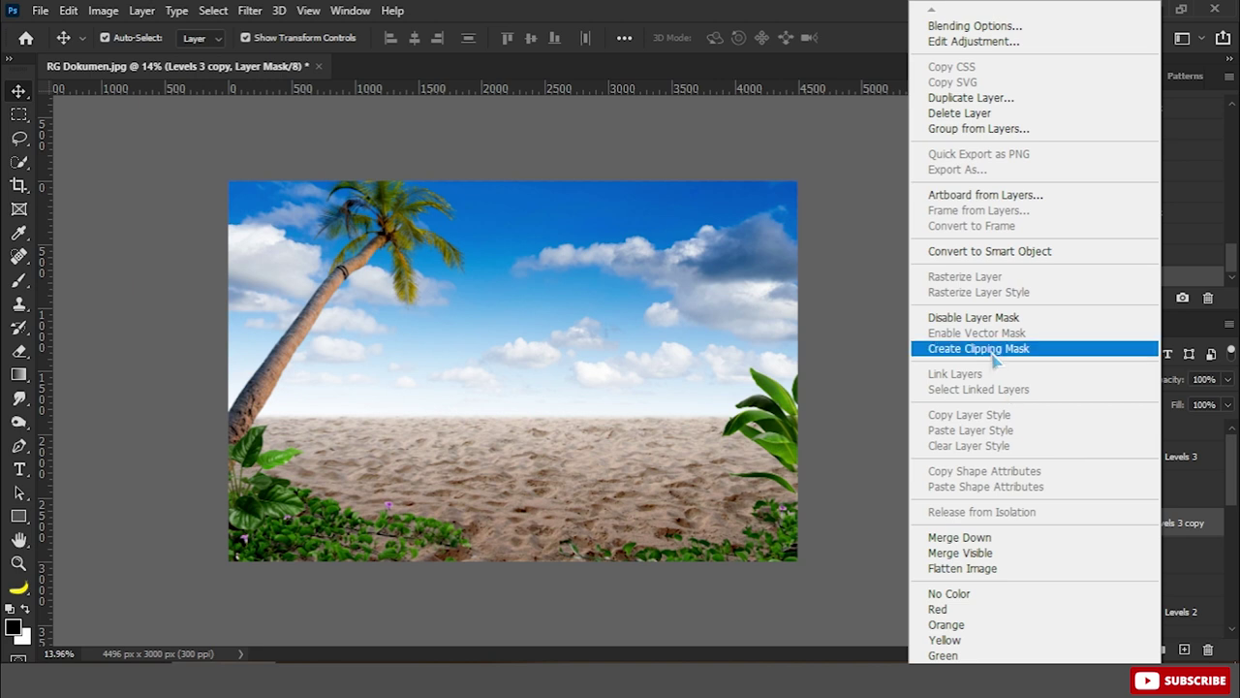
left_click(992, 355)
scroll(858, 406, "down", 2)
scroll(775, 484, "up", 1)
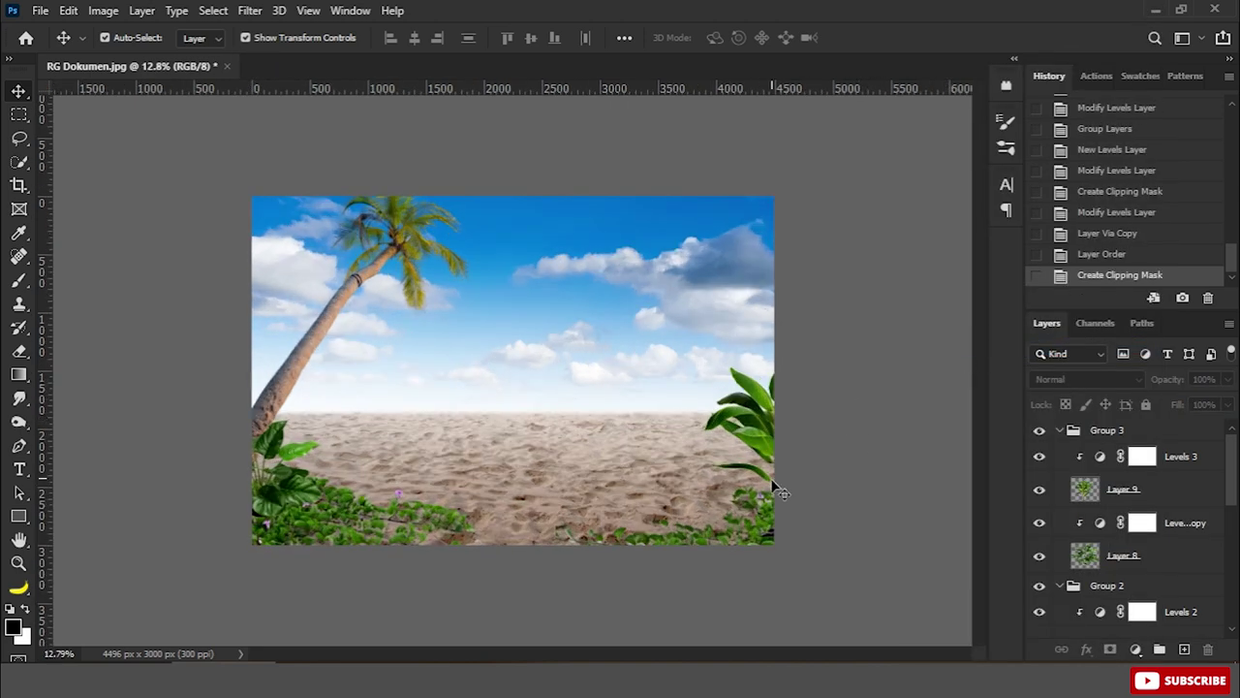
scroll(1140, 573, "down", 2)
scroll(1141, 503, "down", 1)
right_click(1143, 489)
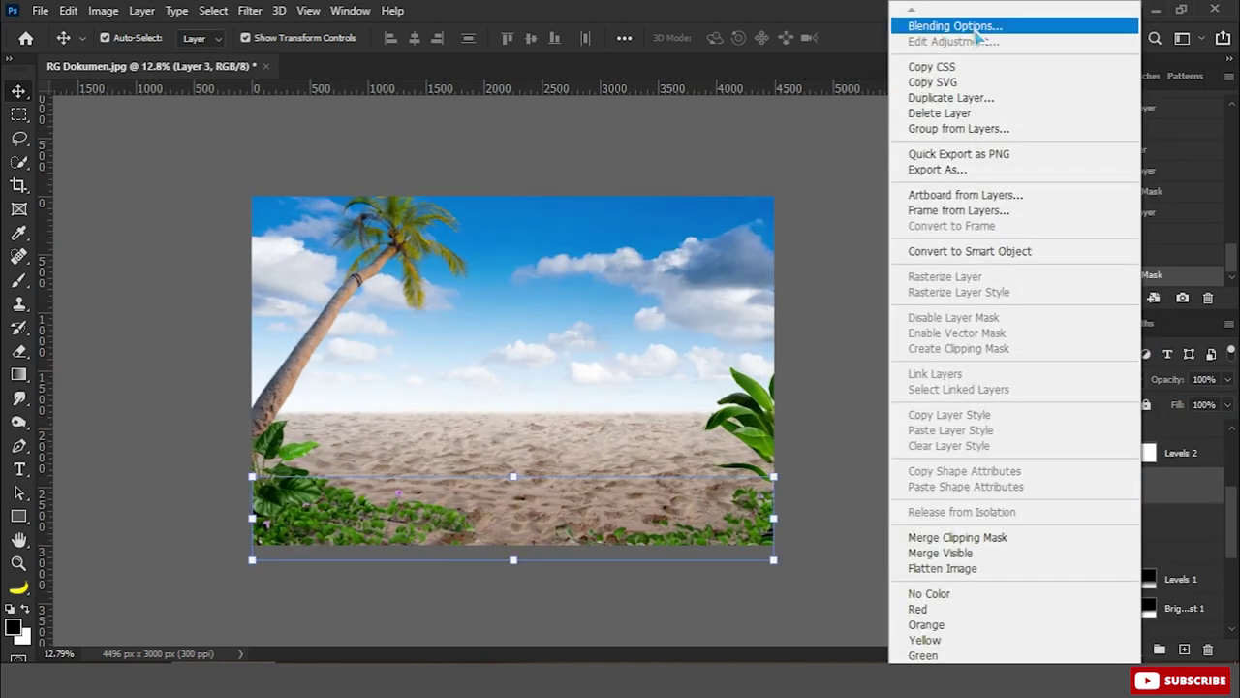
Enable a dark brown drop shadow in Normal blend mode on the grass layer
left_click(976, 27)
left_click_drag(649, 209, 801, 190)
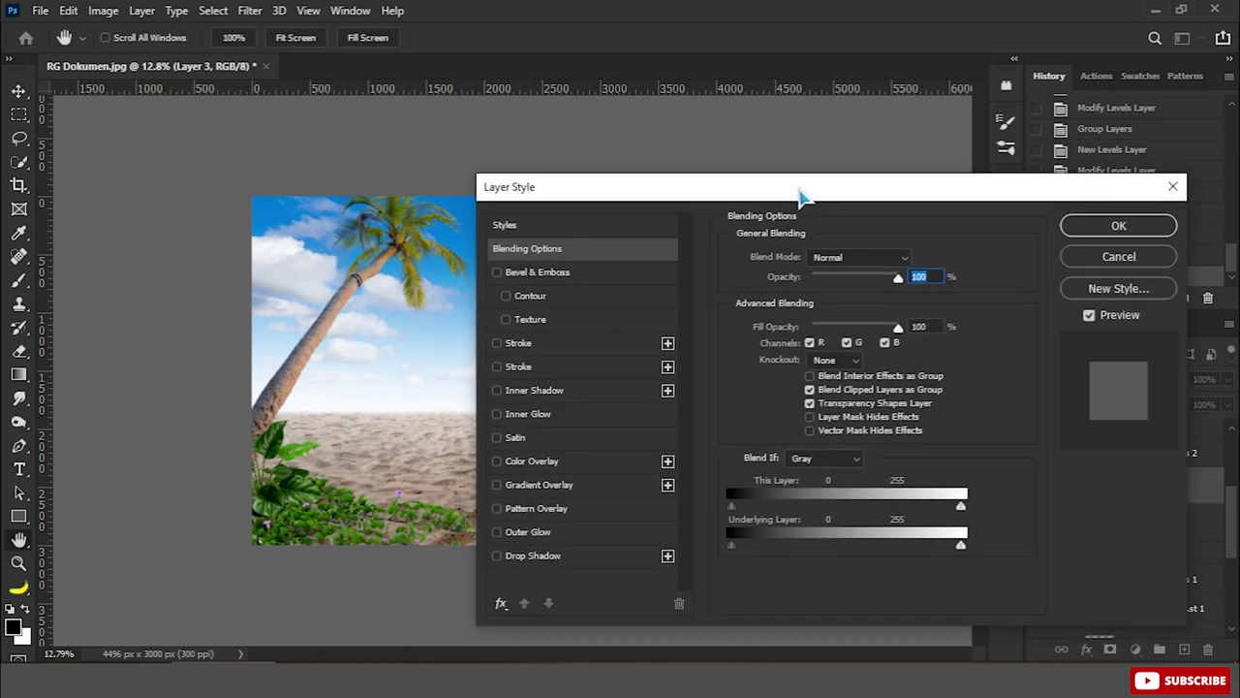
left_click(609, 564)
left_click(912, 267)
type("0")
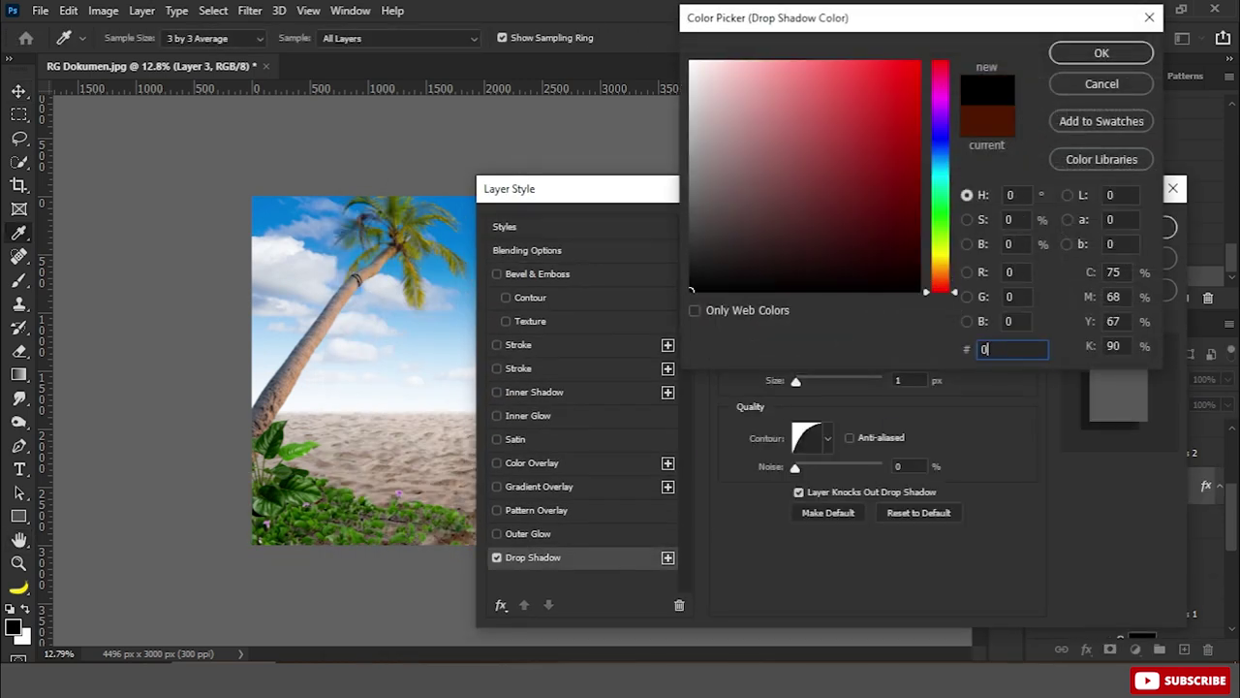
key("Return")
left_click(843, 262)
left_click(823, 229)
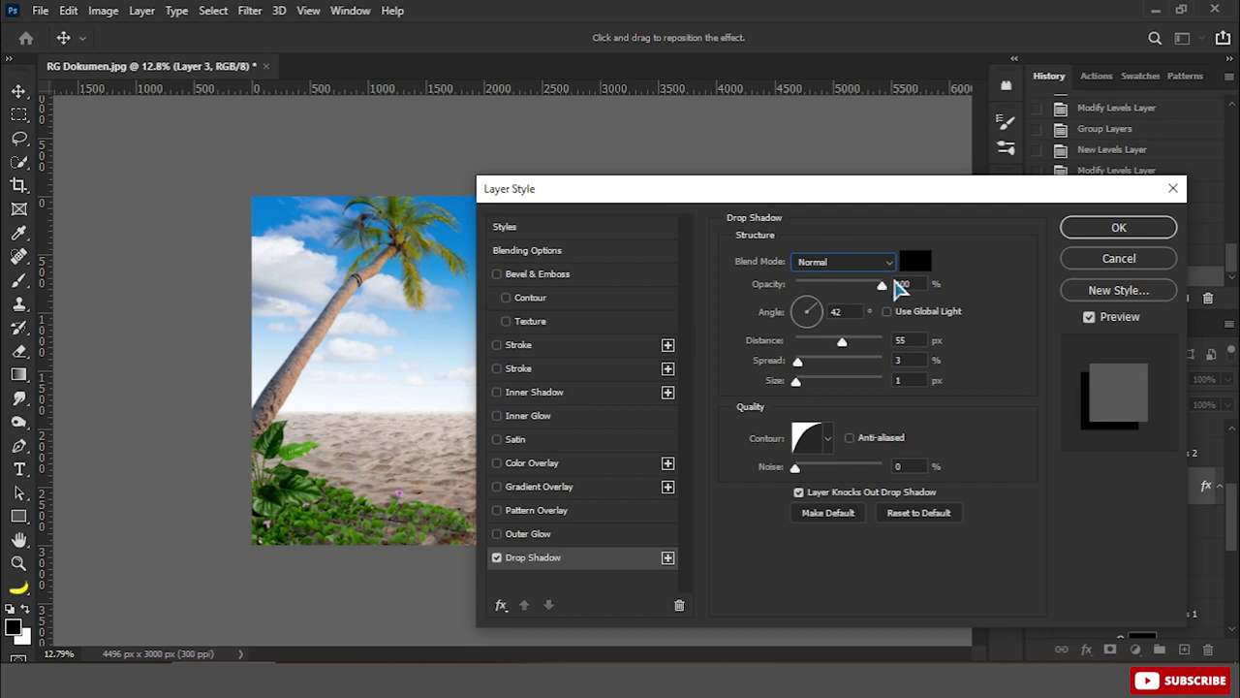
left_click_drag(842, 341, 830, 341)
left_click(916, 261)
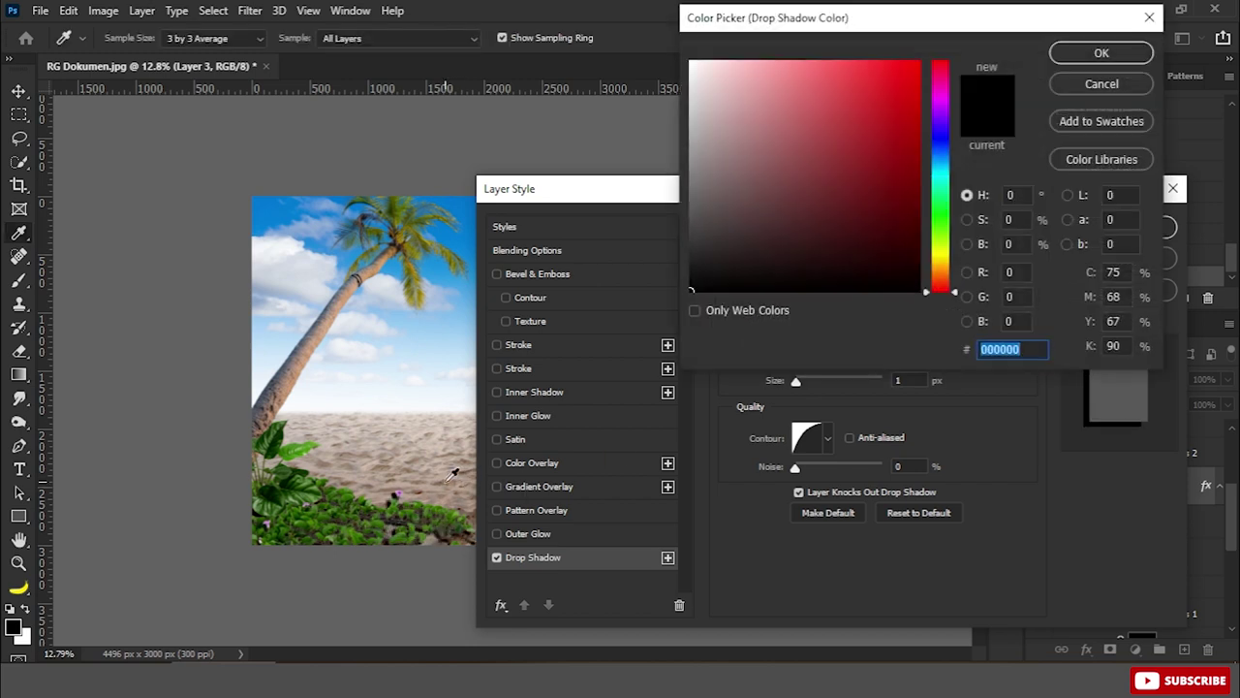
left_click(940, 272)
left_click(915, 258)
left_click(1094, 56)
Set the shadow to 40% opacity, 45° angle, 11 px distance and 9 px size
left_click_drag(882, 286, 863, 287)
mouse_move(795, 380)
left_mouse_down()
mouse_move(809, 380)
mouse_move(819, 343)
left_mouse_up()
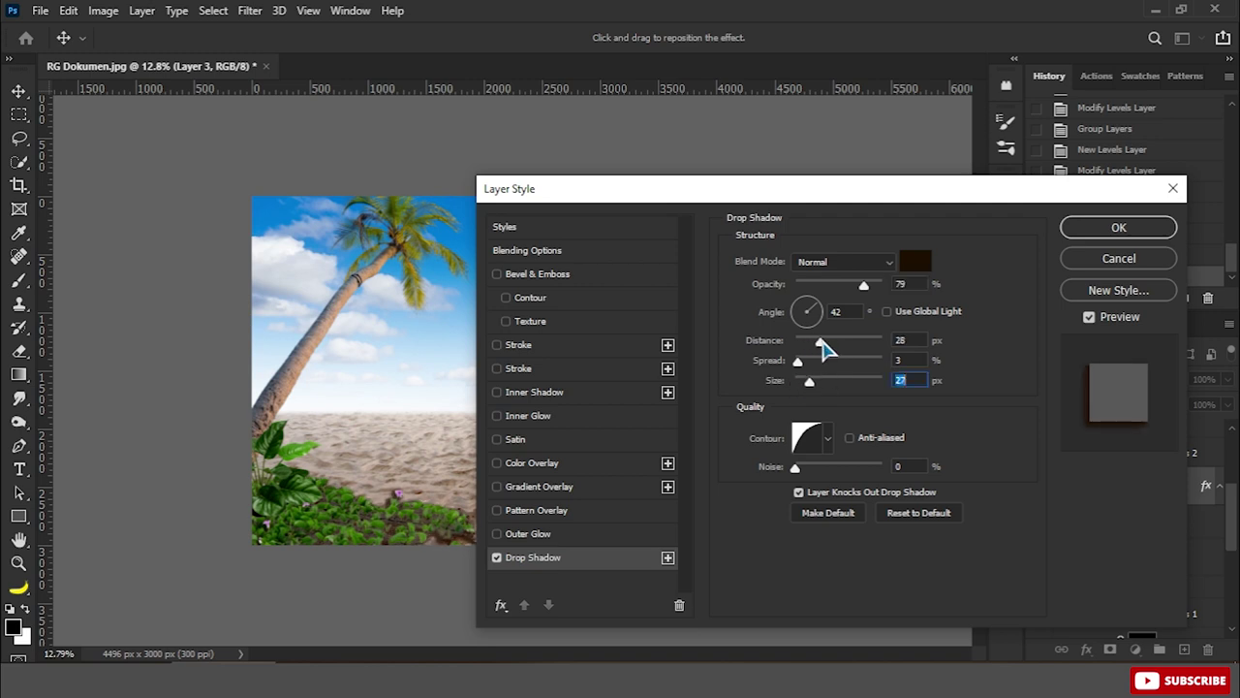
left_click_drag(456, 545, 462, 549)
mouse_move(842, 342)
left_mouse_down()
mouse_move(796, 342)
mouse_move(802, 380)
left_mouse_up()
left_click_drag(470, 549, 467, 545)
double_click(901, 284)
type("40")
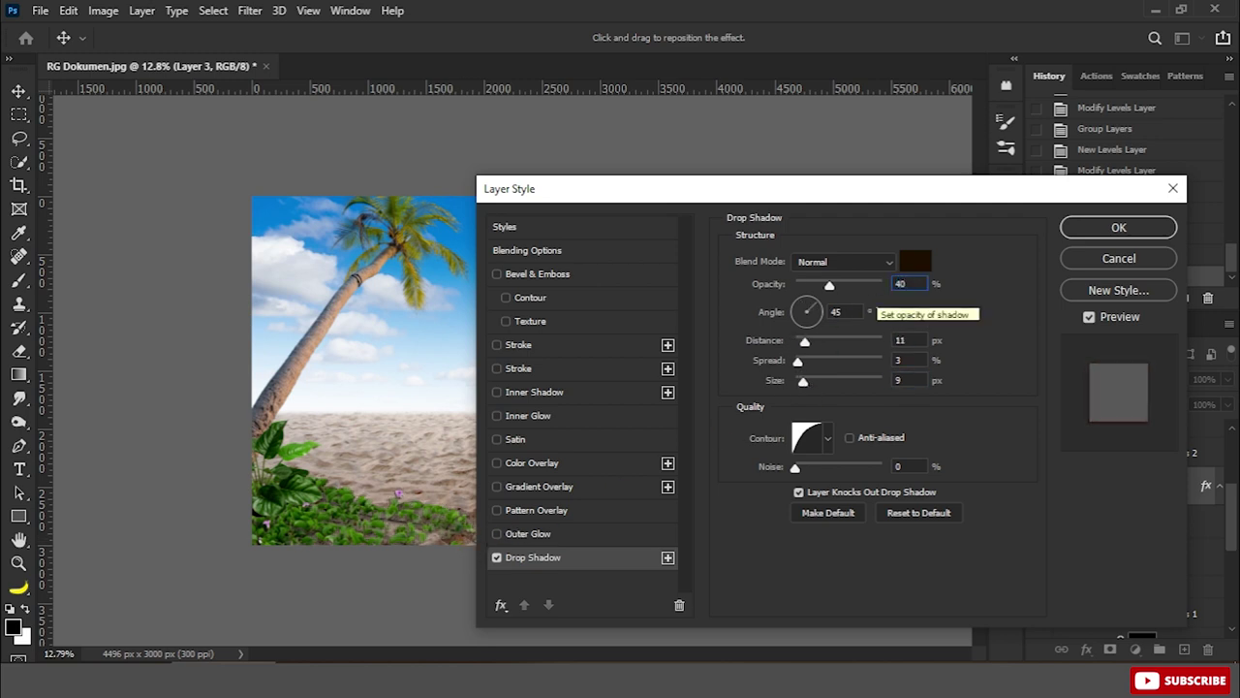
key("Return")
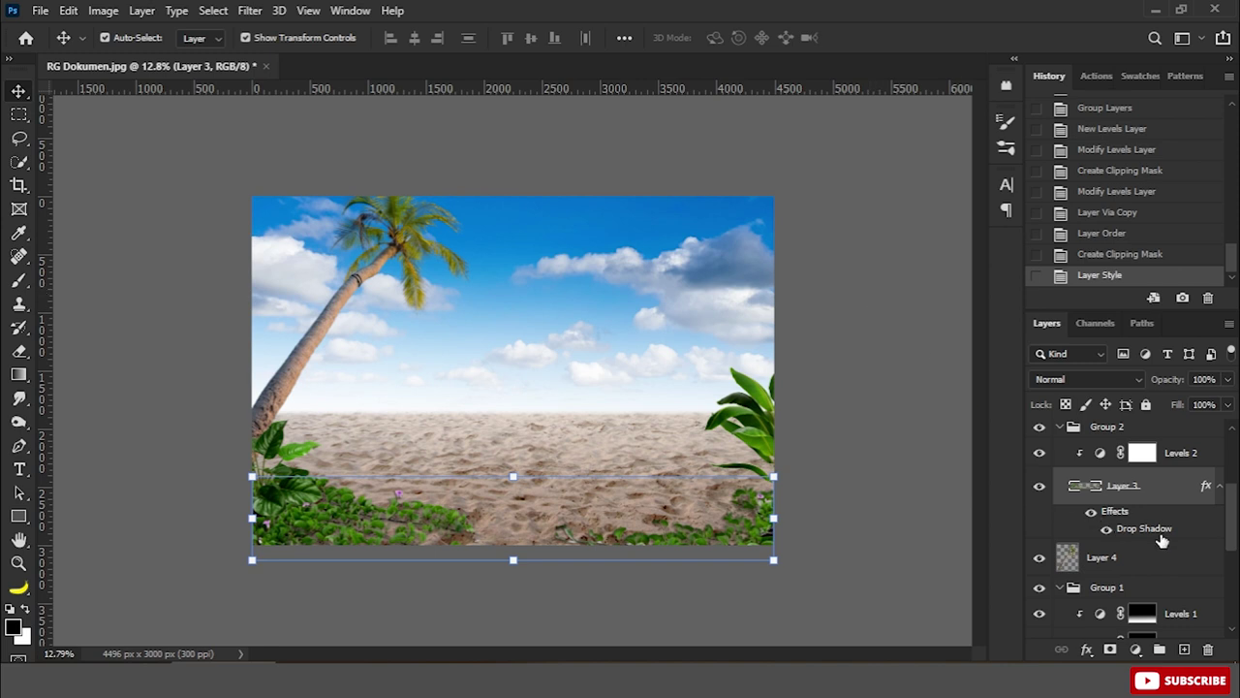
Convert the grass drop shadow into its own layer and nudge it down-left
right_click(1161, 538)
left_click(1161, 489)
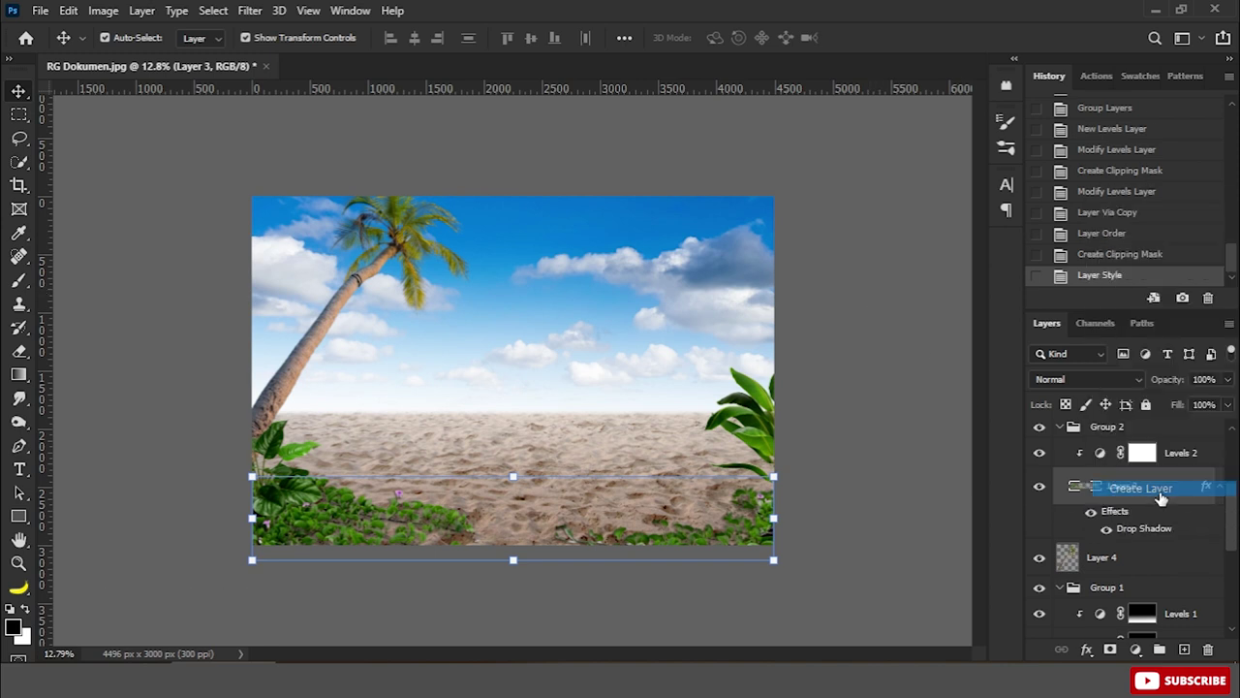
left_click(1158, 524)
key("shift+Down")
key("shift+Left")
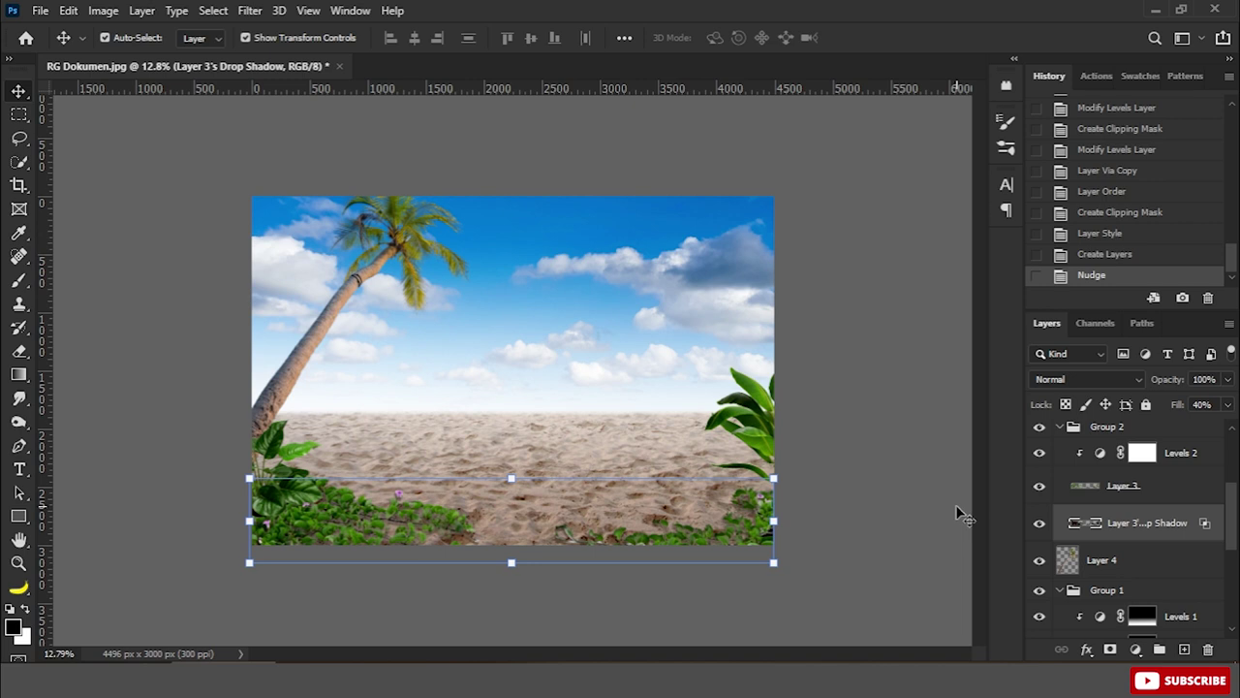
left_click(921, 499)
key("ctrl+plus")
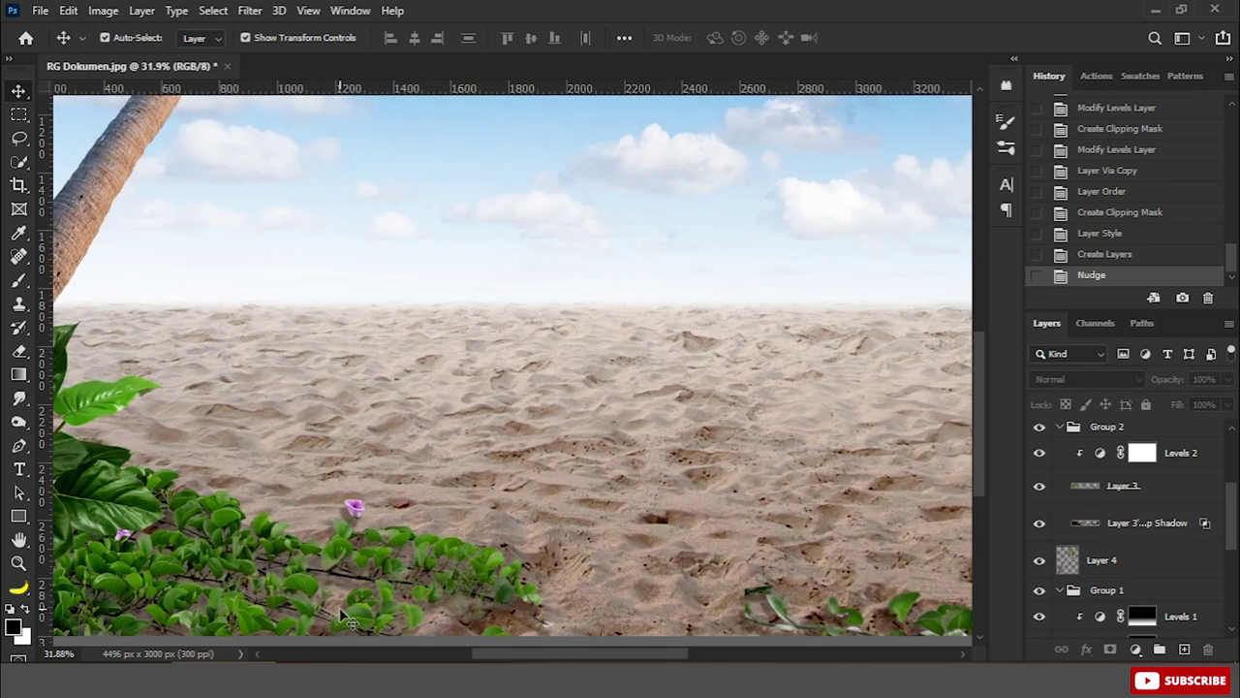
Defringe the bottom plant strip by 5 px and adjust its shadow's opacity
left_click(1141, 489)
left_click(141, 11)
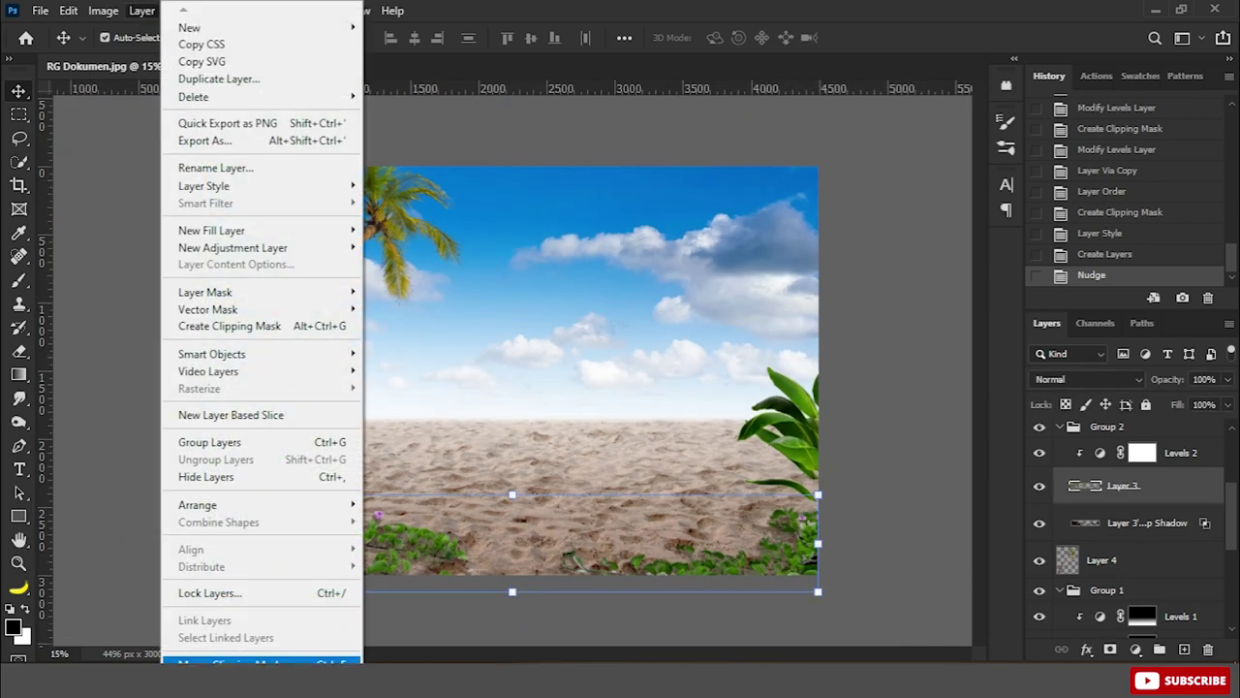
scroll(261, 339, "down", 3)
left_click(407, 626)
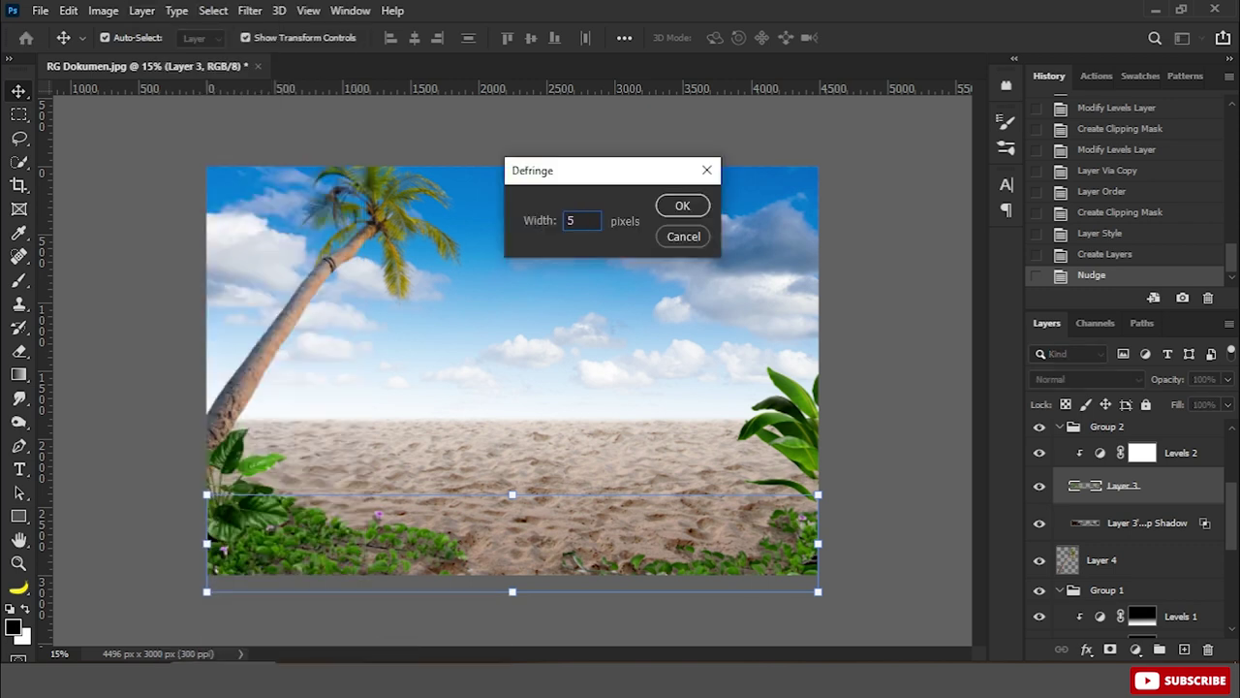
key("Return")
key("ctrl+0")
left_click(803, 546)
left_click(1153, 522)
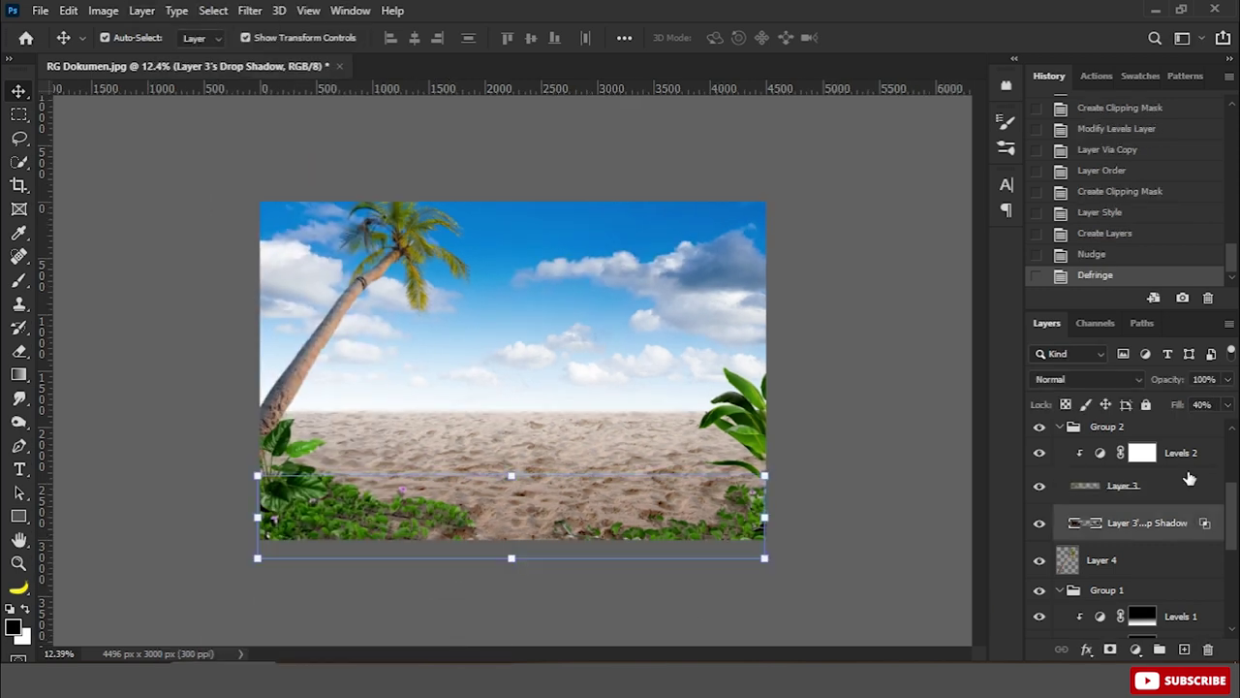
key("Return")
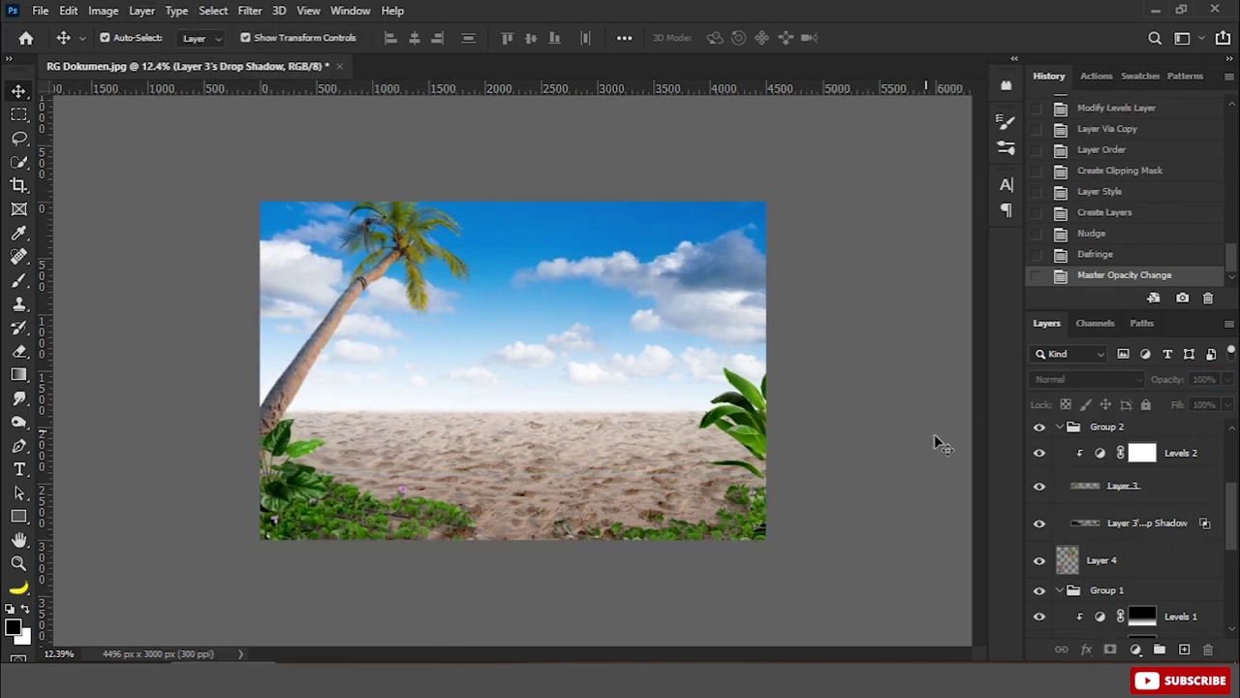
Apply Levels to the plant strip with black input 18 and white input 247
key("ctrl+l")
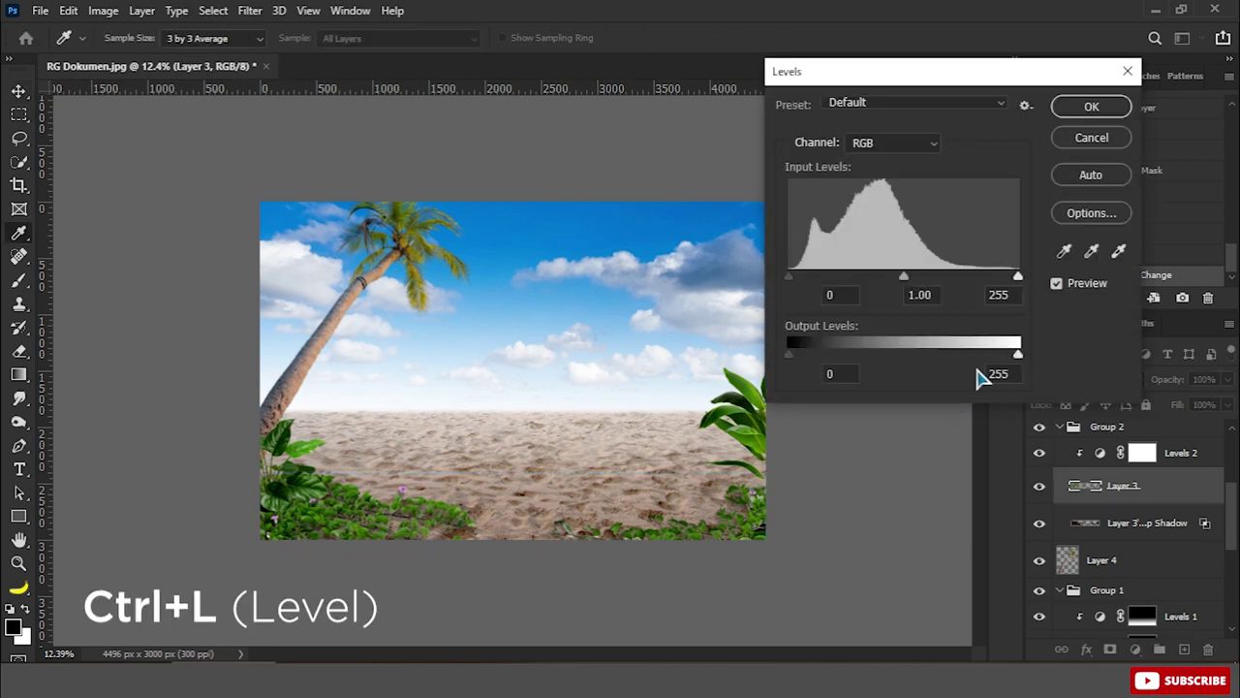
left_click_drag(1016, 276, 1012, 278)
left_click_drag(789, 277, 798, 279)
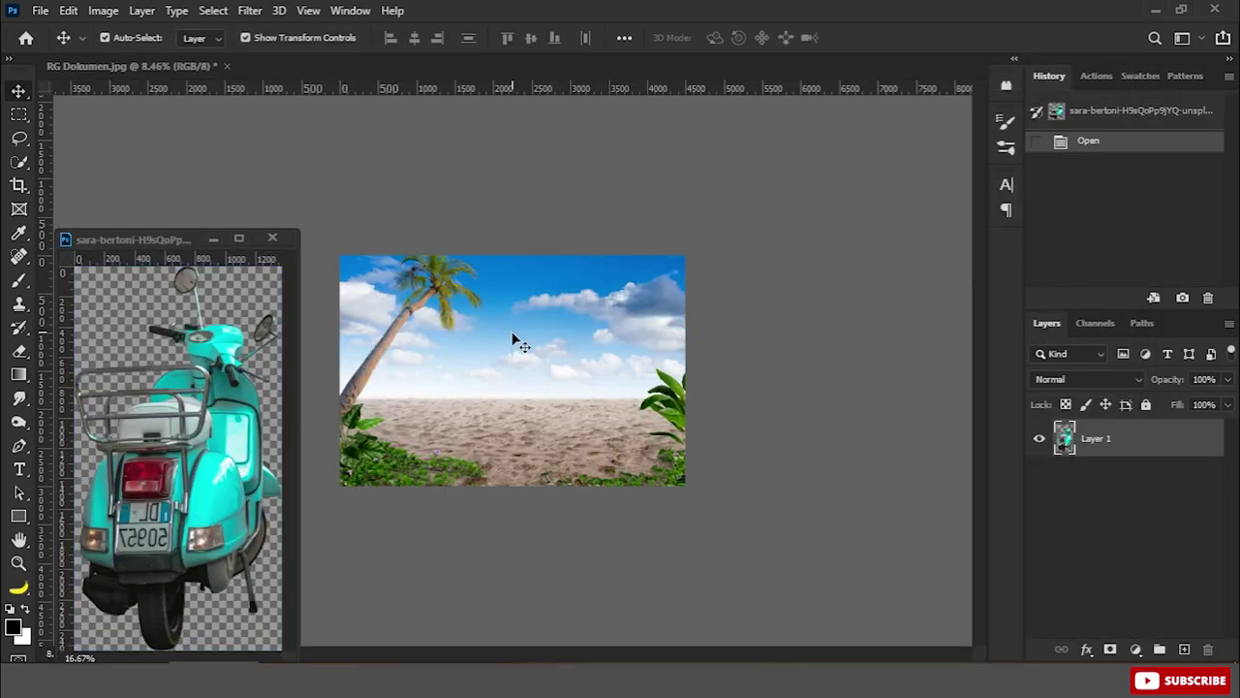
Copy the teal scooter above Group 3, shrink and tilt it, and move it onto the sand
left_click(515, 339)
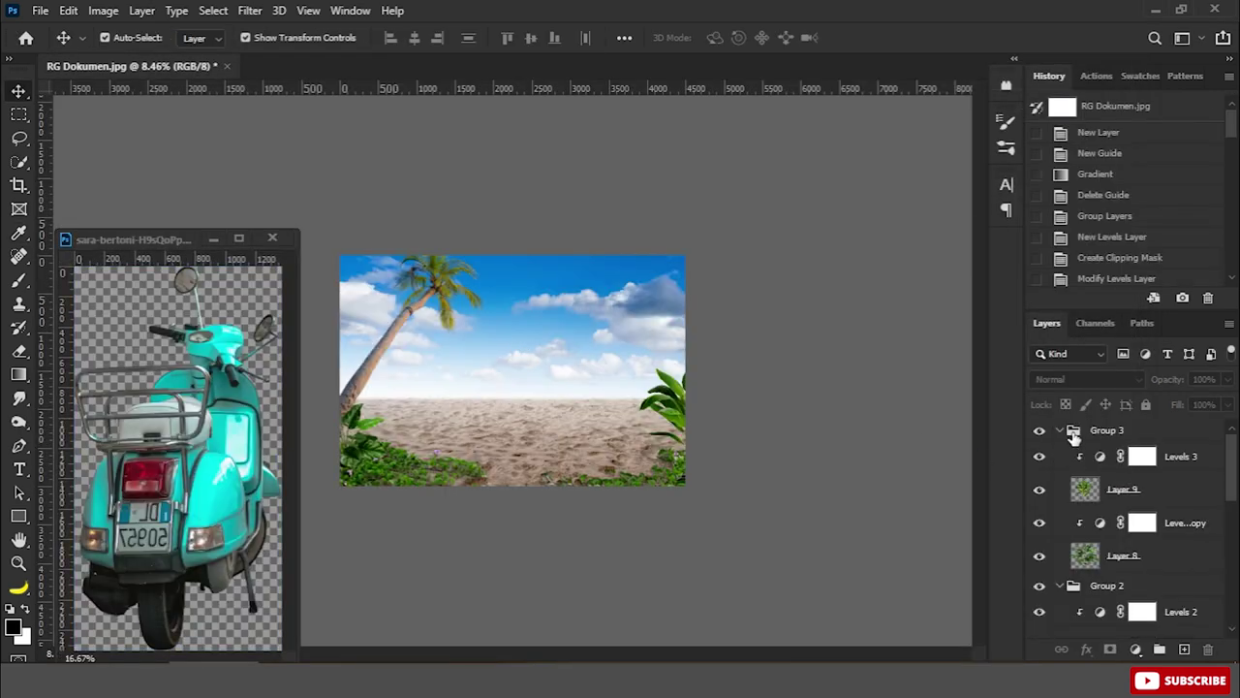
left_click(1060, 430)
left_click(1104, 430)
left_click_drag(251, 451, 417, 436)
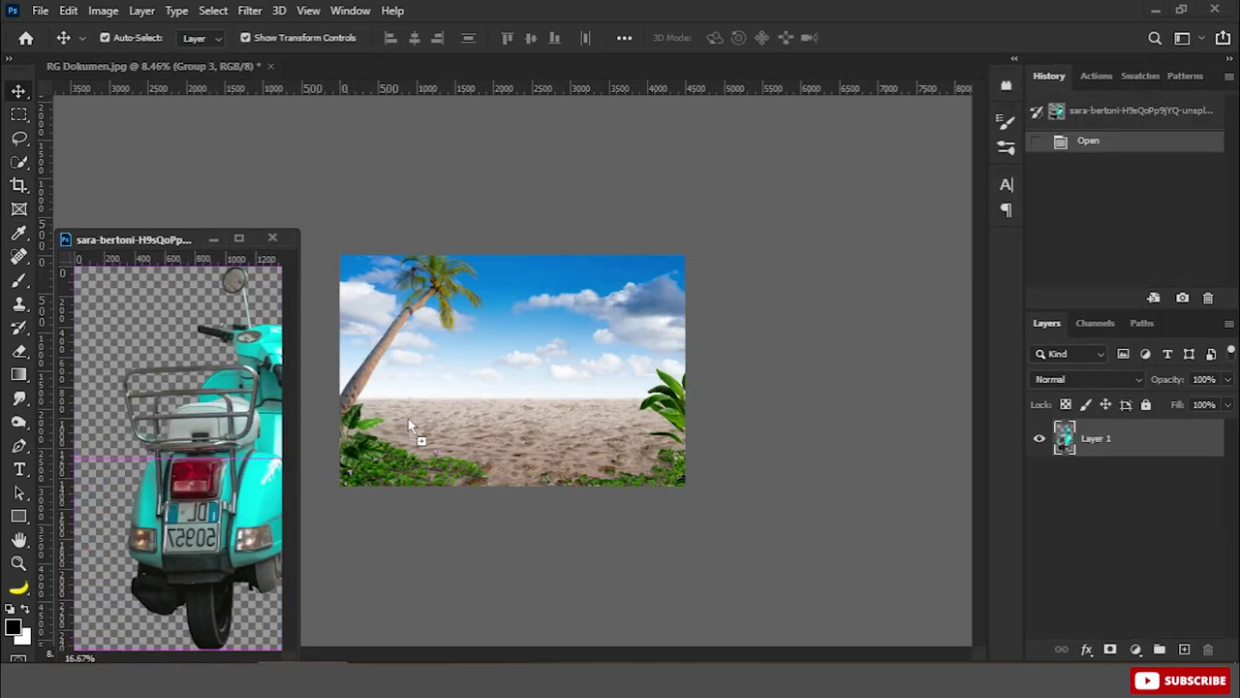
left_click(272, 237)
key("ctrl+t")
mouse_move(504, 321)
left_mouse_down()
mouse_move(488, 361)
mouse_move(501, 348)
left_mouse_up()
key("Return")
scroll(501, 349, "up", 3)
left_click_drag(465, 441, 504, 440)
Slightly resize the bottom plant strip
key("ctrl+t")
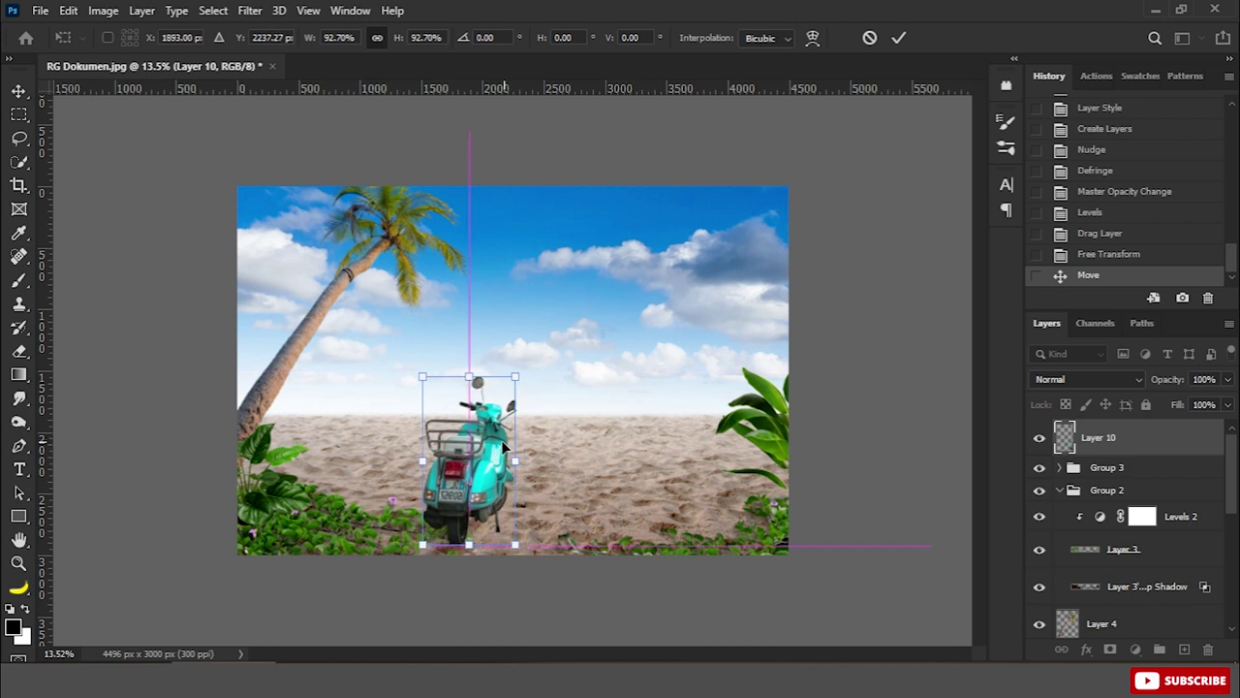
key("Return")
left_click(237, 572)
left_click_drag(238, 571, 243, 564)
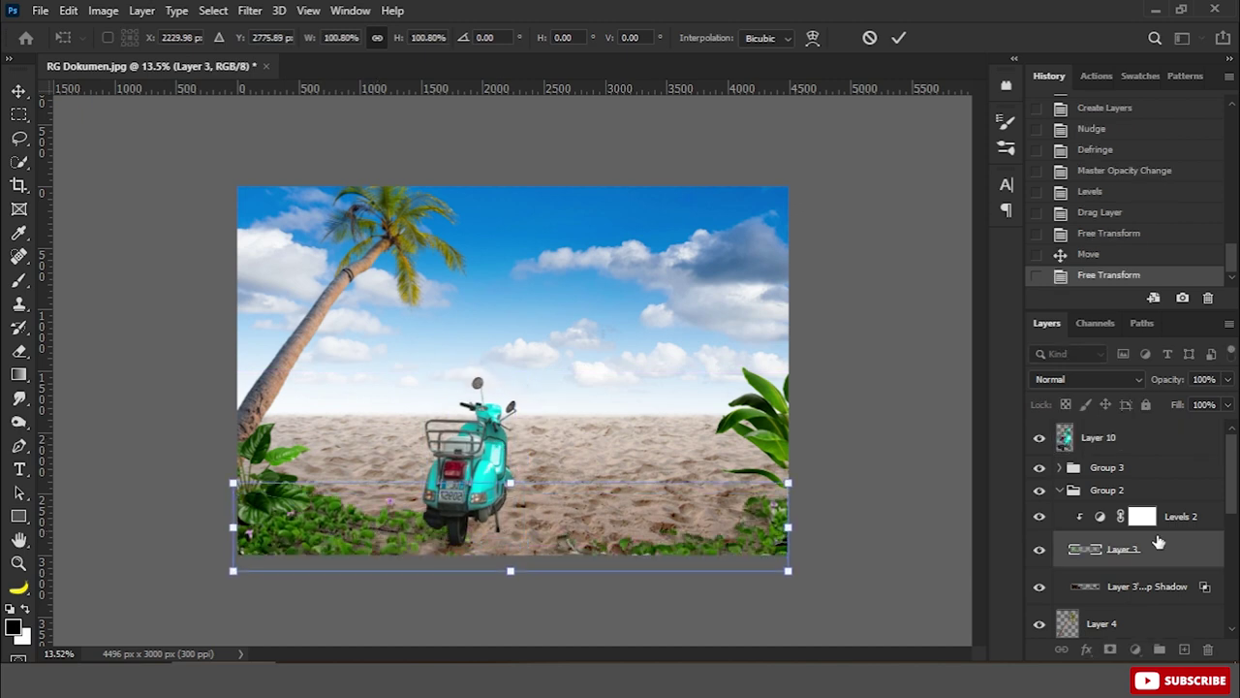
key("Return")
Select Group 2 and nudge it slightly left
left_click(1142, 516)
left_click(1105, 489)
scroll(879, 511, "down", 1)
key("Left")
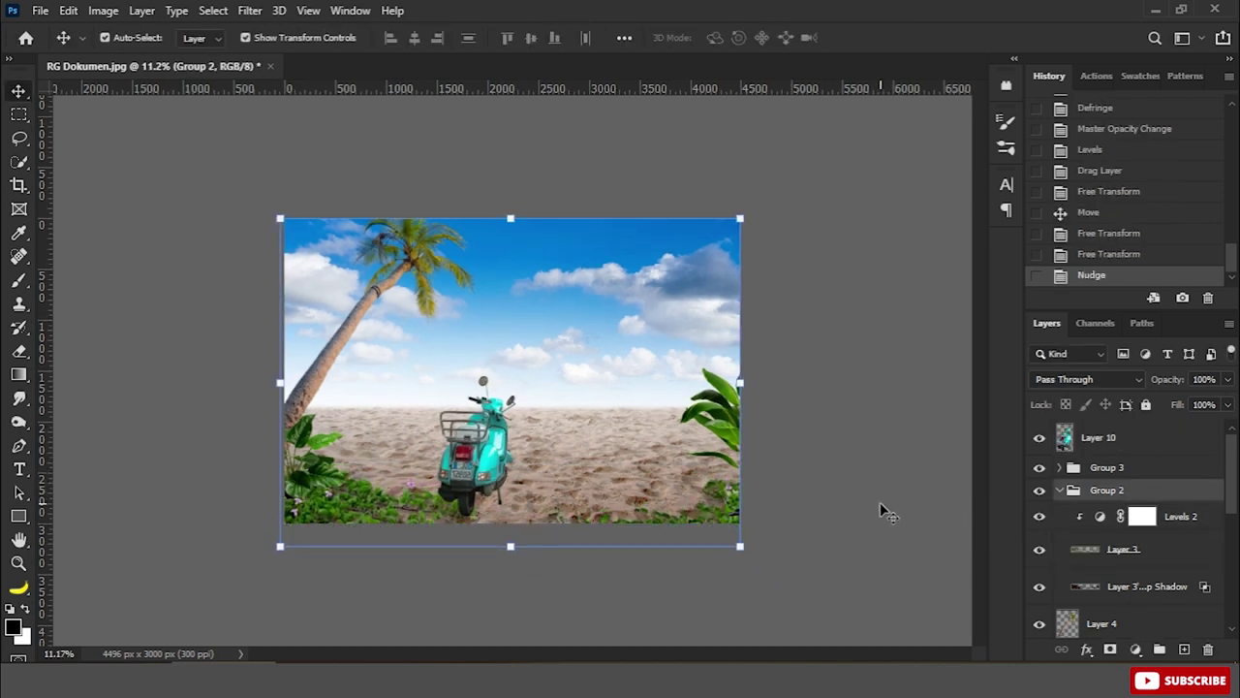
scroll(686, 520, "up", 2)
Rescale the scooter and settle it on the sand left of centre
left_click_drag(455, 494, 431, 494)
key("ctrl+t")
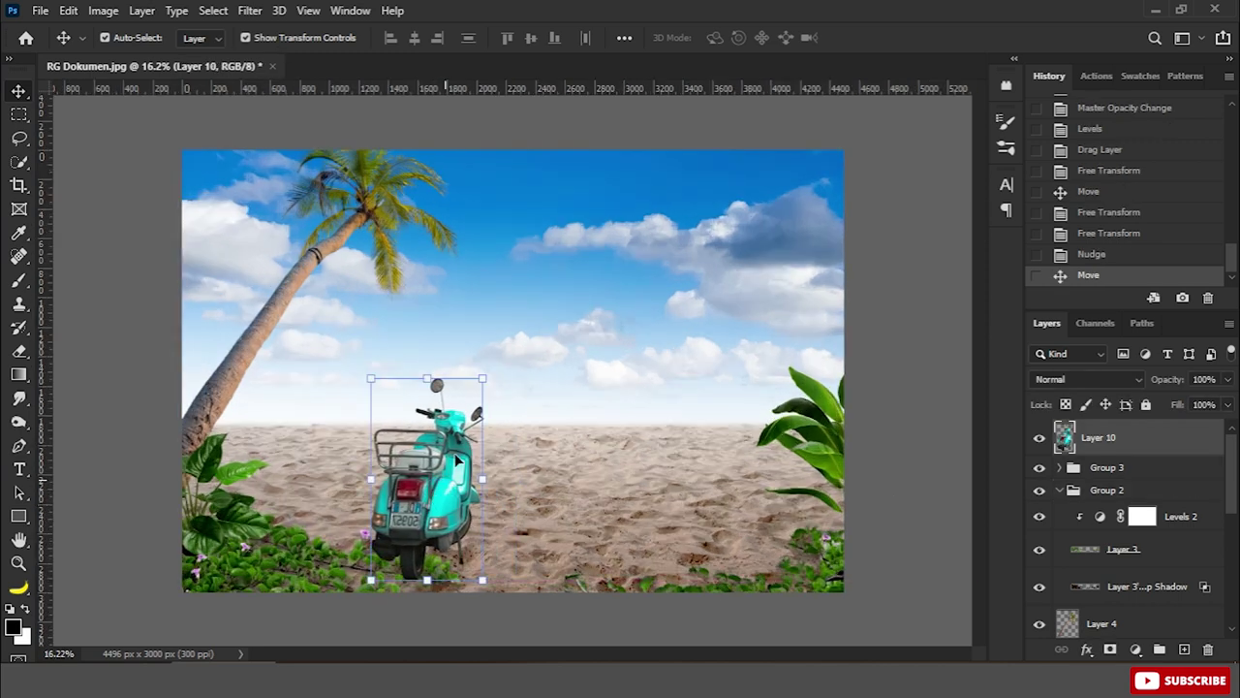
left_click_drag(492, 364, 472, 387)
key("Return")
mouse_move(440, 468)
left_mouse_down()
mouse_move(506, 468)
mouse_move(473, 458)
left_mouse_up()
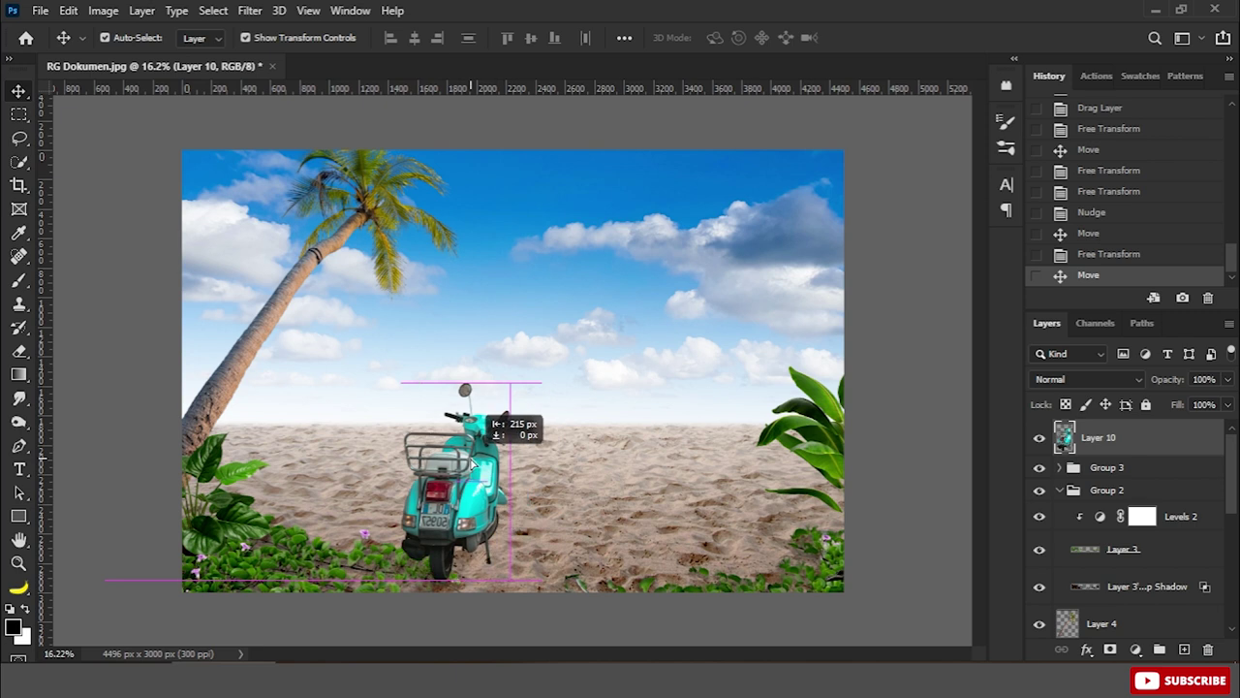
scroll(617, 489, "down", 2)
scroll(477, 531, "up", 3)
Add a Brightness/Contrast layer clipped to the scooter with brightness -35 and contrast 17
left_click(1136, 649)
left_click(1129, 395)
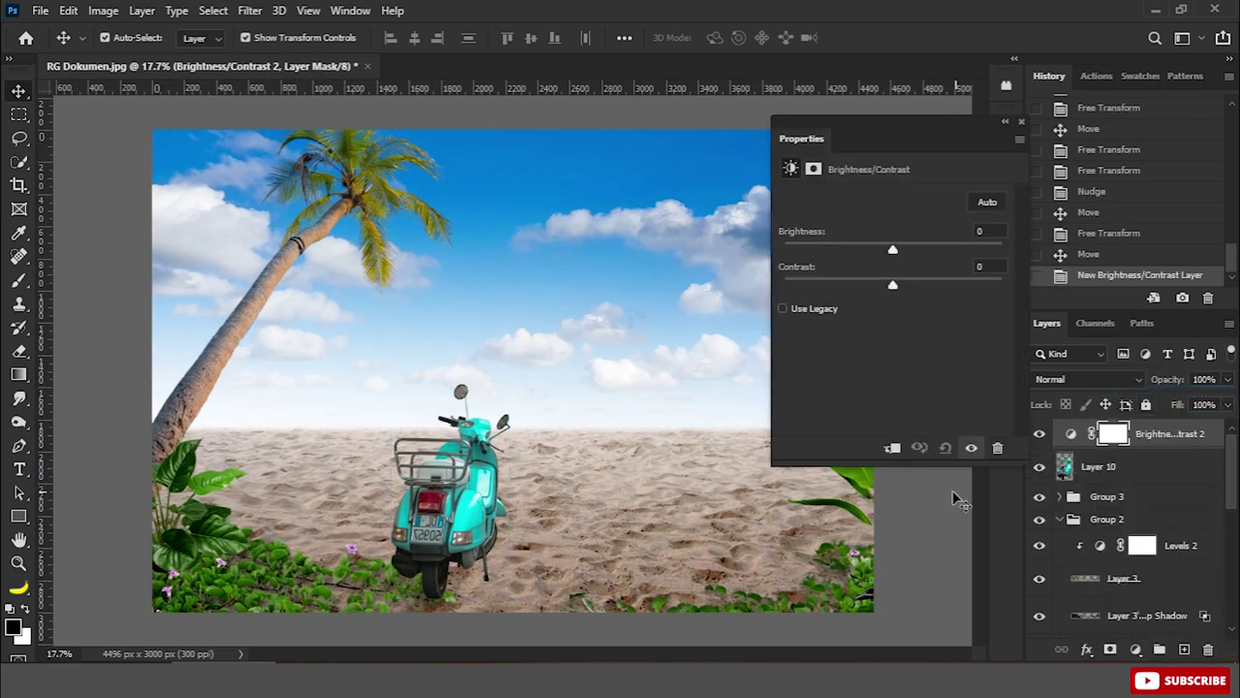
left_click(891, 449)
mouse_move(892, 249)
left_mouse_down()
mouse_move(867, 249)
mouse_move(910, 288)
left_mouse_up()
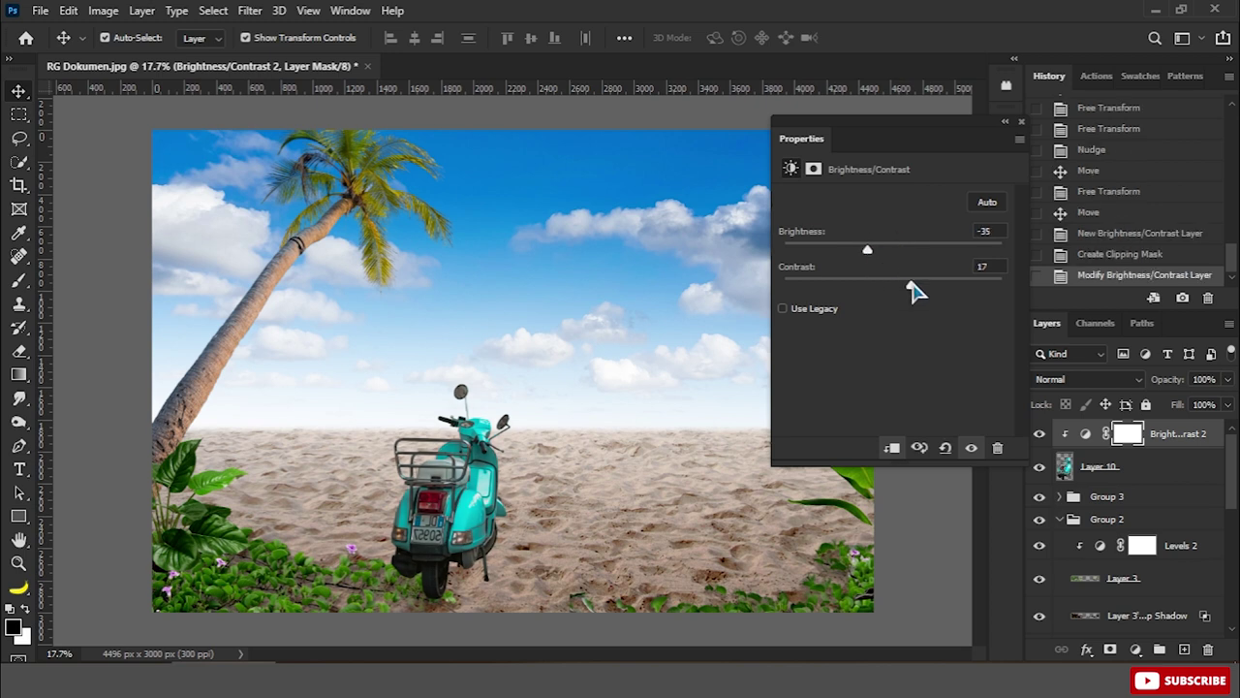
left_click(1021, 120)
Duplicate the Brightness/Contrast layer, clip the copy to the scooter, and set it to Overlay
key("ctrl+j")
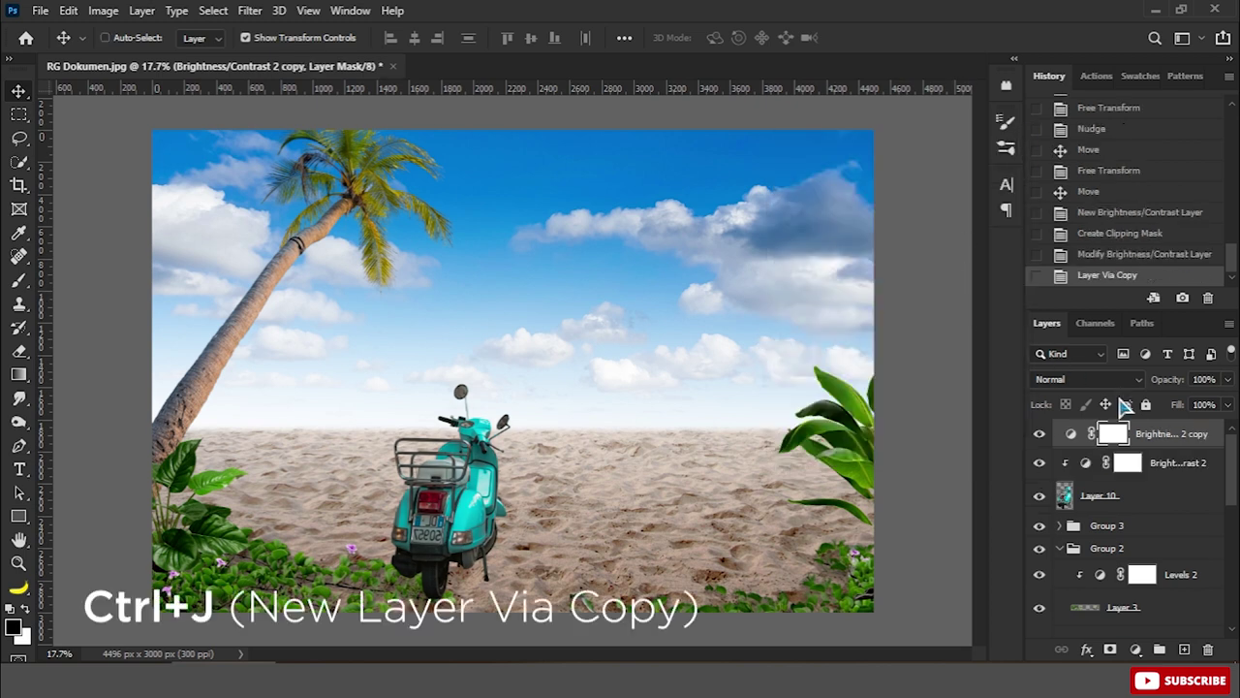
right_click(1127, 432)
left_click(1000, 348)
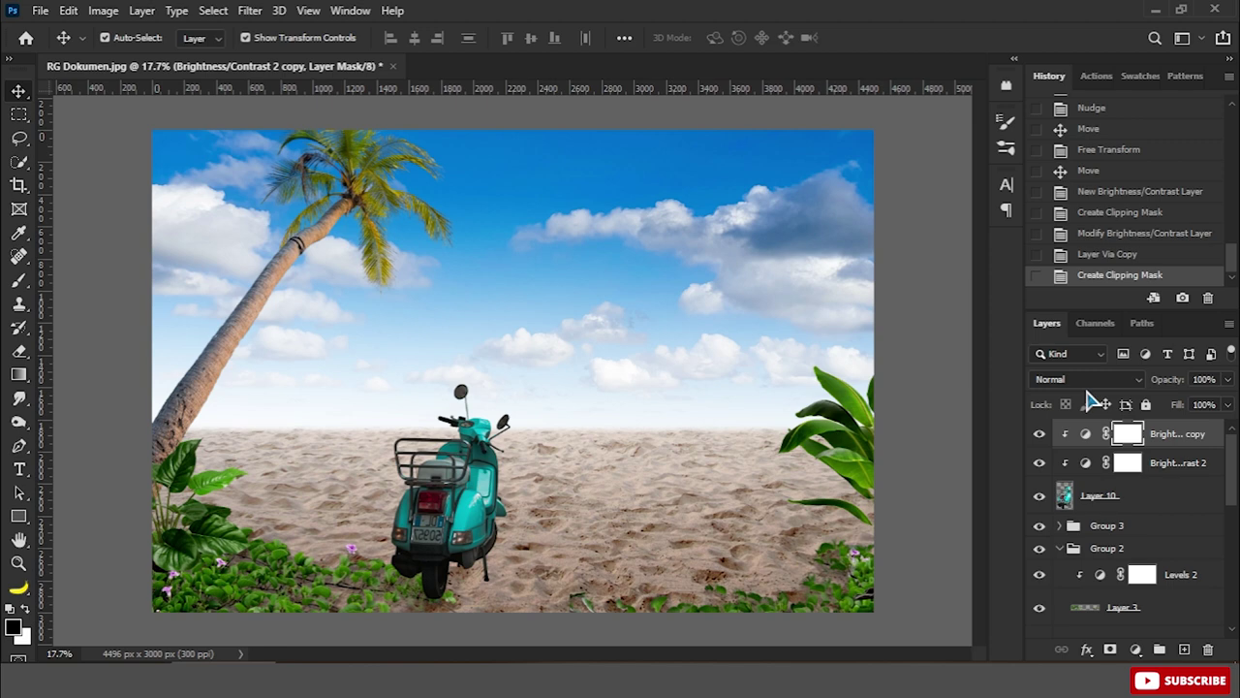
left_click(1085, 379)
left_click(1085, 424)
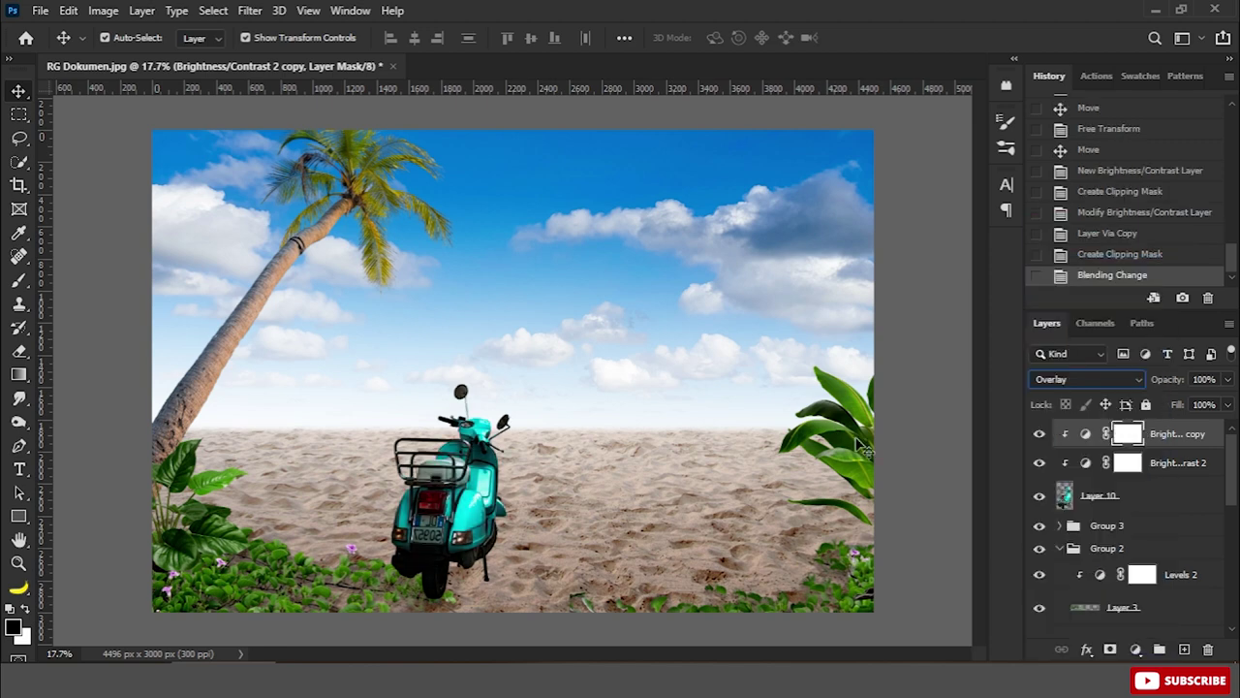
Switch to a soft brush with white paint and compare the scooter with the Overlay copy toggled
right_click(18, 280)
left_click(87, 272)
scroll(553, 471, "up", 1)
right_click(565, 465)
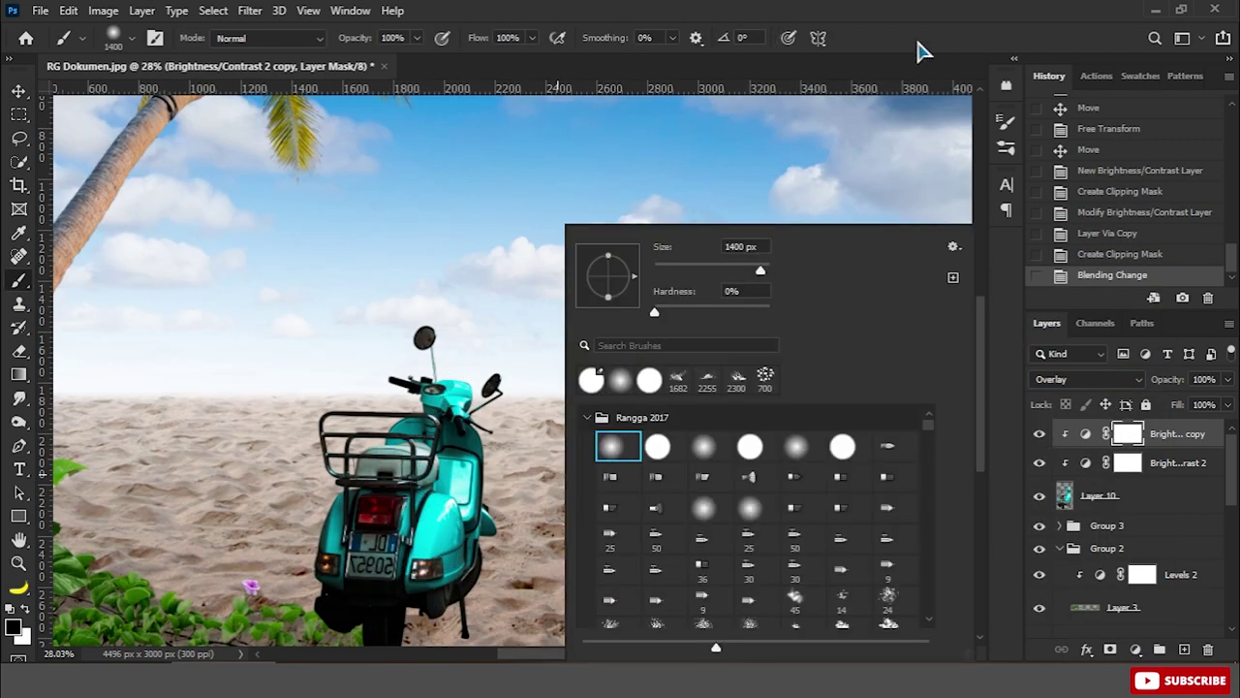
scroll(498, 401, "down", 2)
scroll(498, 401, "up", 3)
left_click(506, 395)
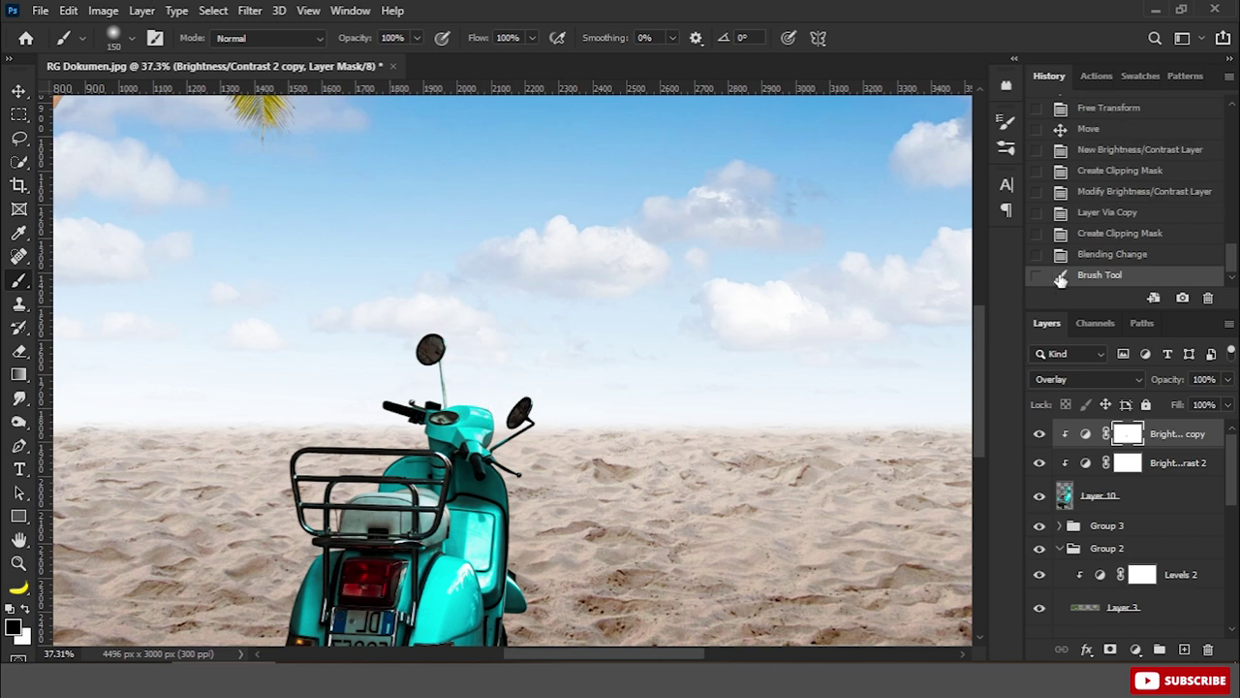
key("ctrl+z")
key("x")
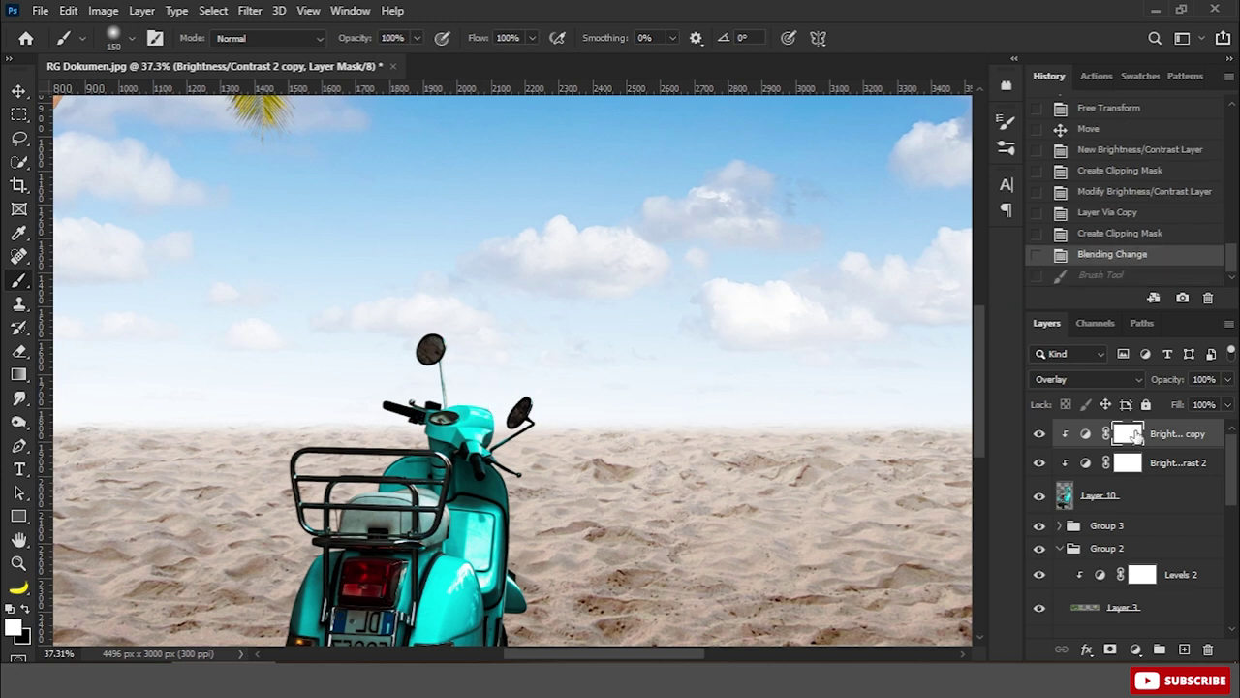
left_click(1038, 434)
Paint the first Brightness/Contrast mask to brighten the scooter's right side and mirror area
scroll(551, 383, "down", 2)
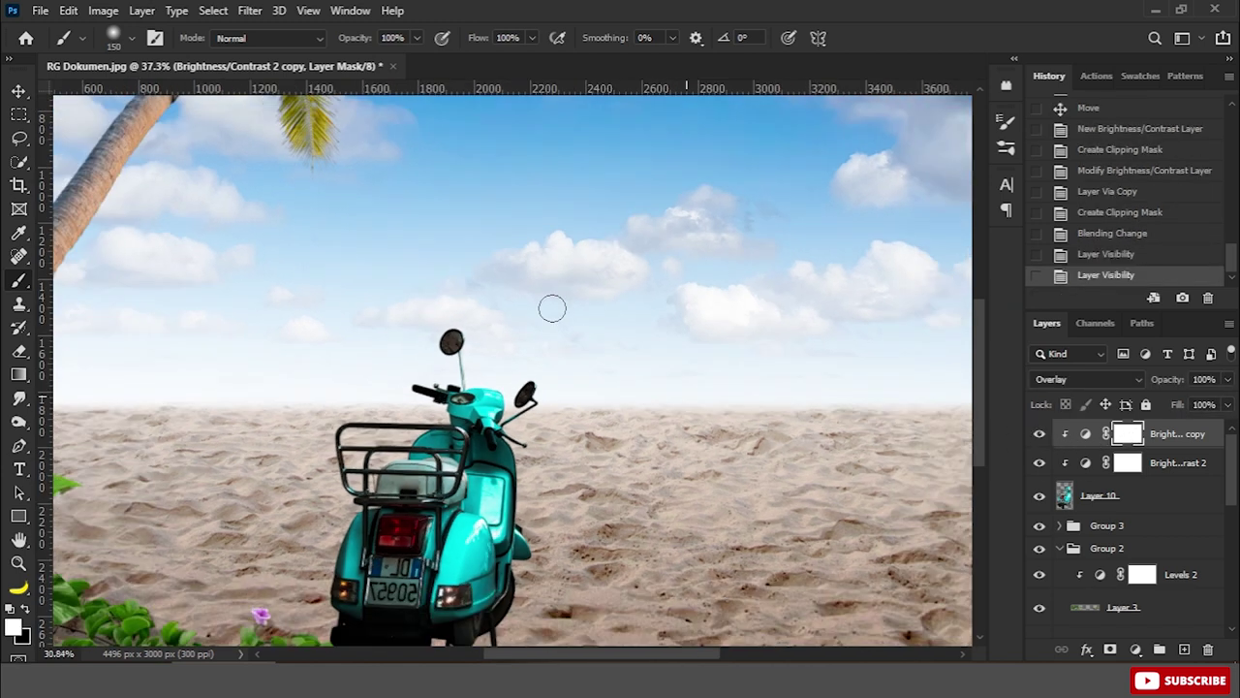
scroll(551, 384, "down", 1)
left_click(1125, 463)
scroll(567, 454, "up", 2)
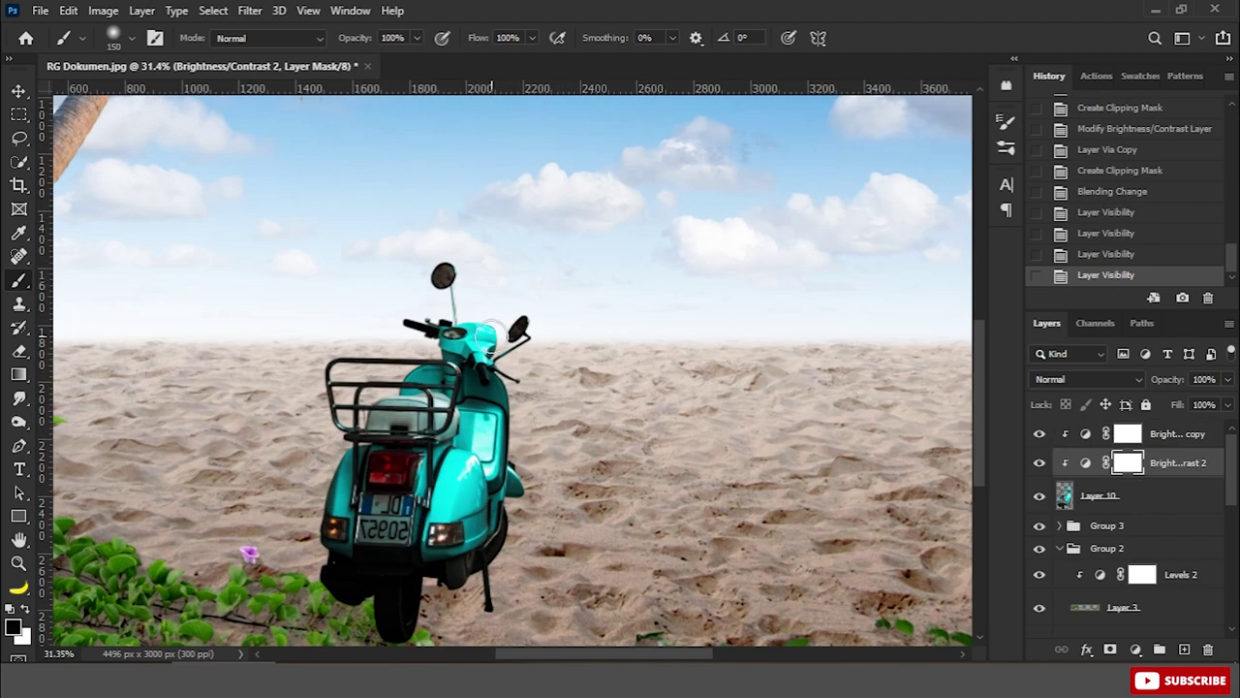
mouse_move(491, 337)
left_mouse_down()
mouse_move(523, 504)
mouse_move(460, 552)
mouse_move(417, 629)
mouse_move(542, 360)
mouse_move(449, 288)
mouse_move(502, 320)
left_mouse_up()
left_click(501, 319)
key("x")
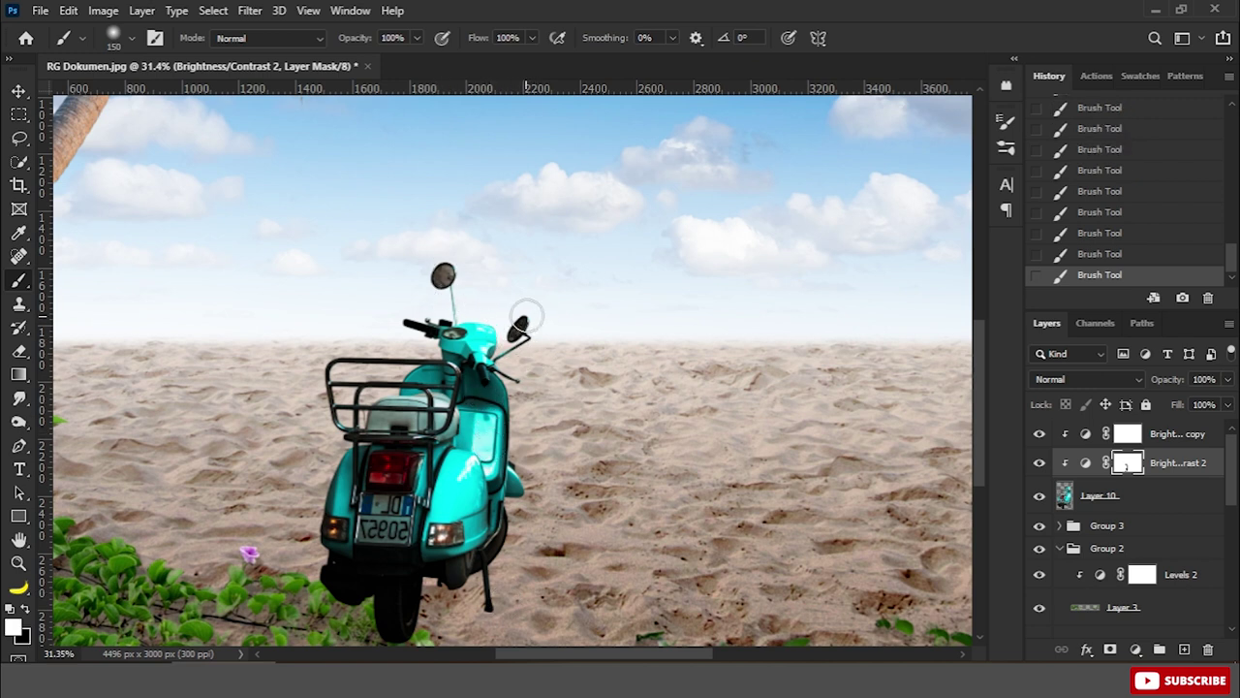
left_click(1045, 441)
key("x")
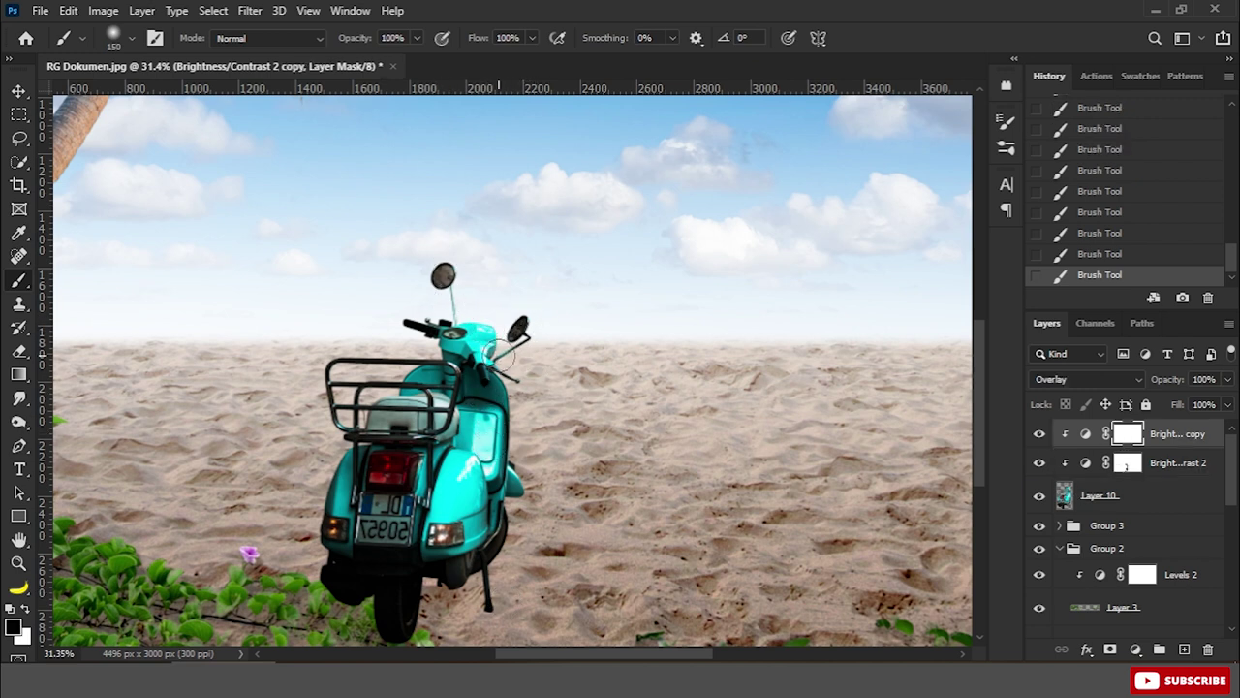
key("ctrl+z")
Fit the whole composite in view and return to the Move tool
key("ctrl+0")
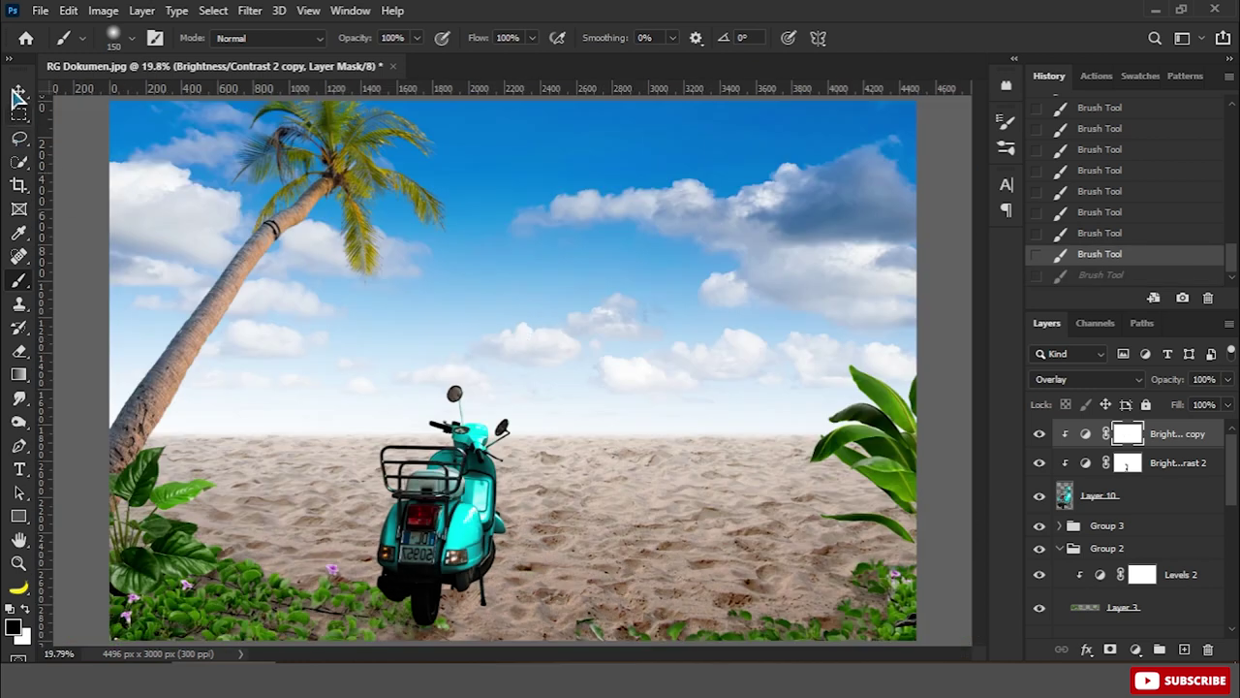
left_click(18, 91)
key("ctrl+minus")
key("ctrl+minus")
key("ctrl+plus")
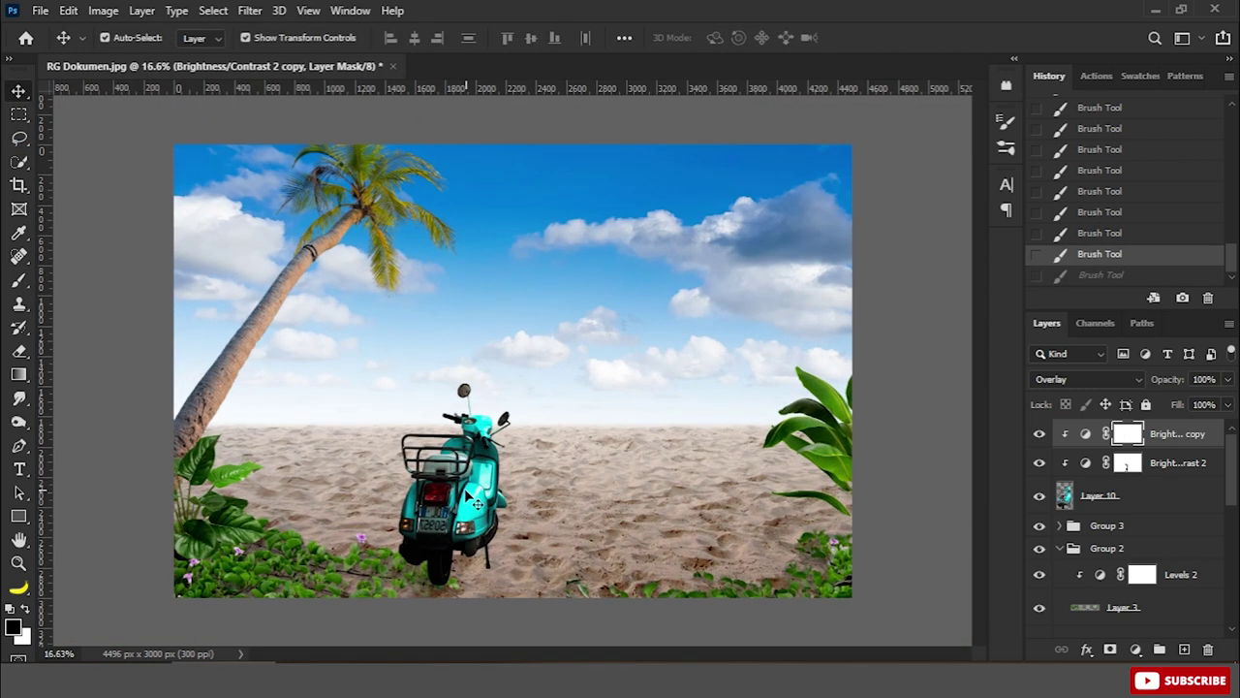
key("alt+bracketleft")
Add a pale yellow Solid Color fill layer above the scooter
left_click(1104, 496)
left_click(1135, 649)
left_click(1108, 334)
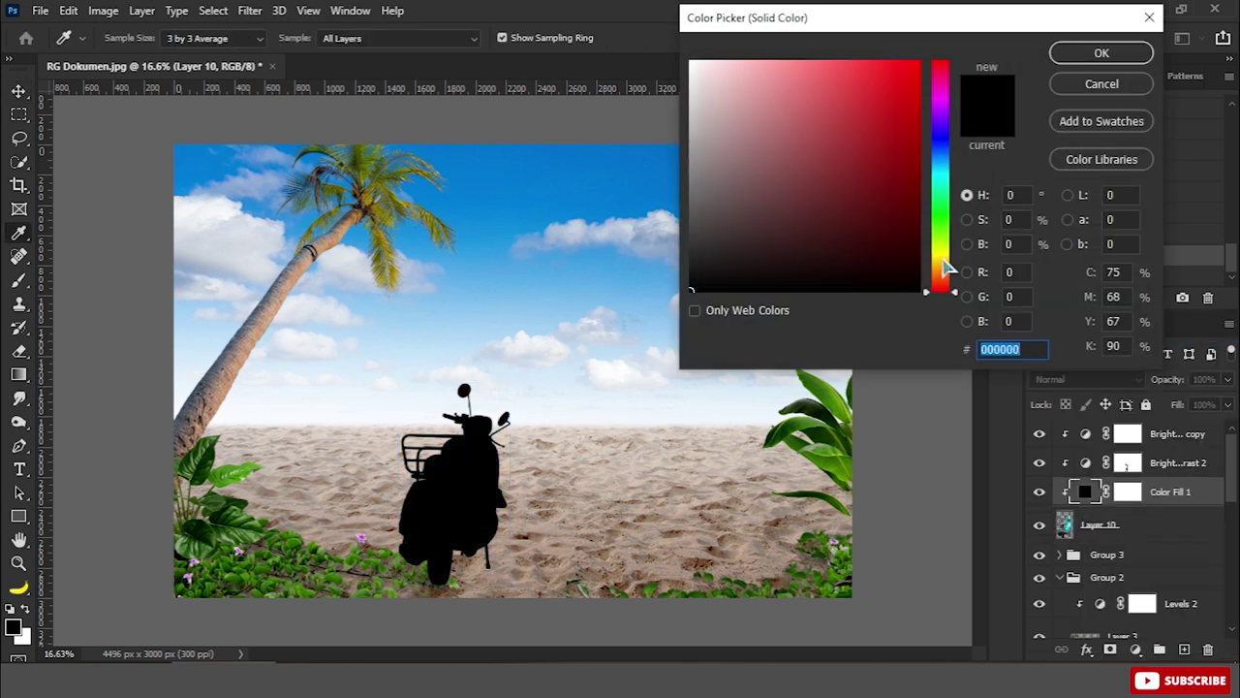
left_click(943, 260)
left_click(908, 68)
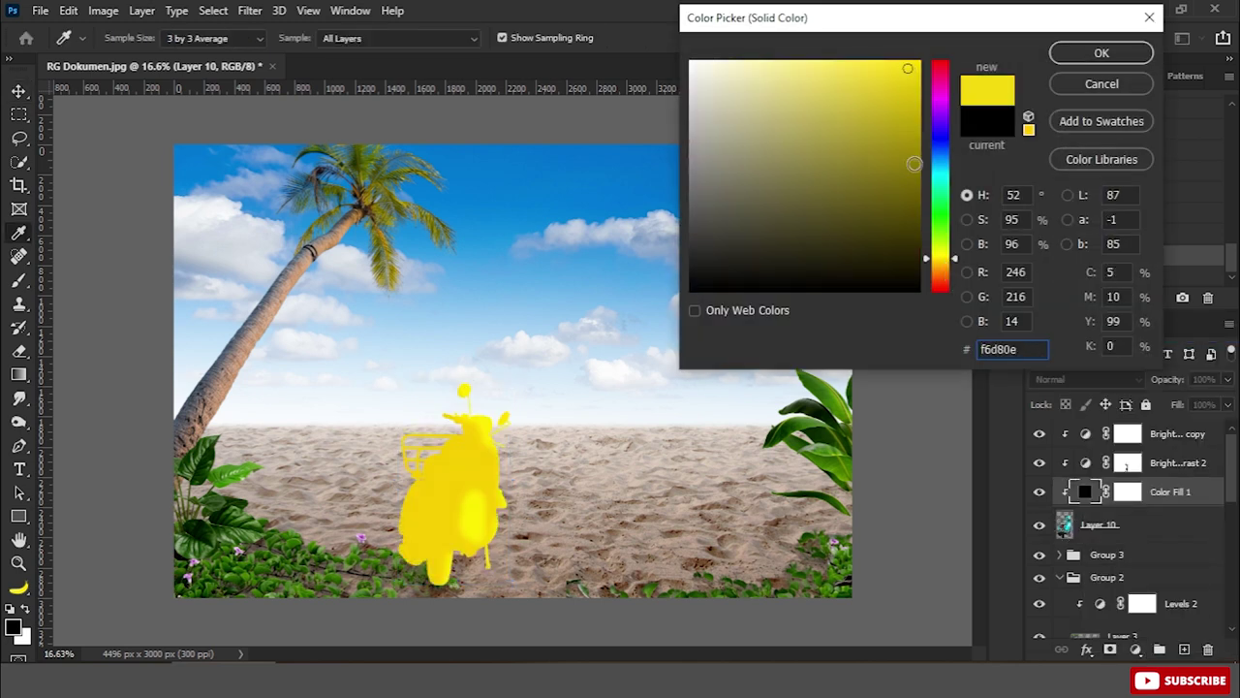
left_click(772, 69)
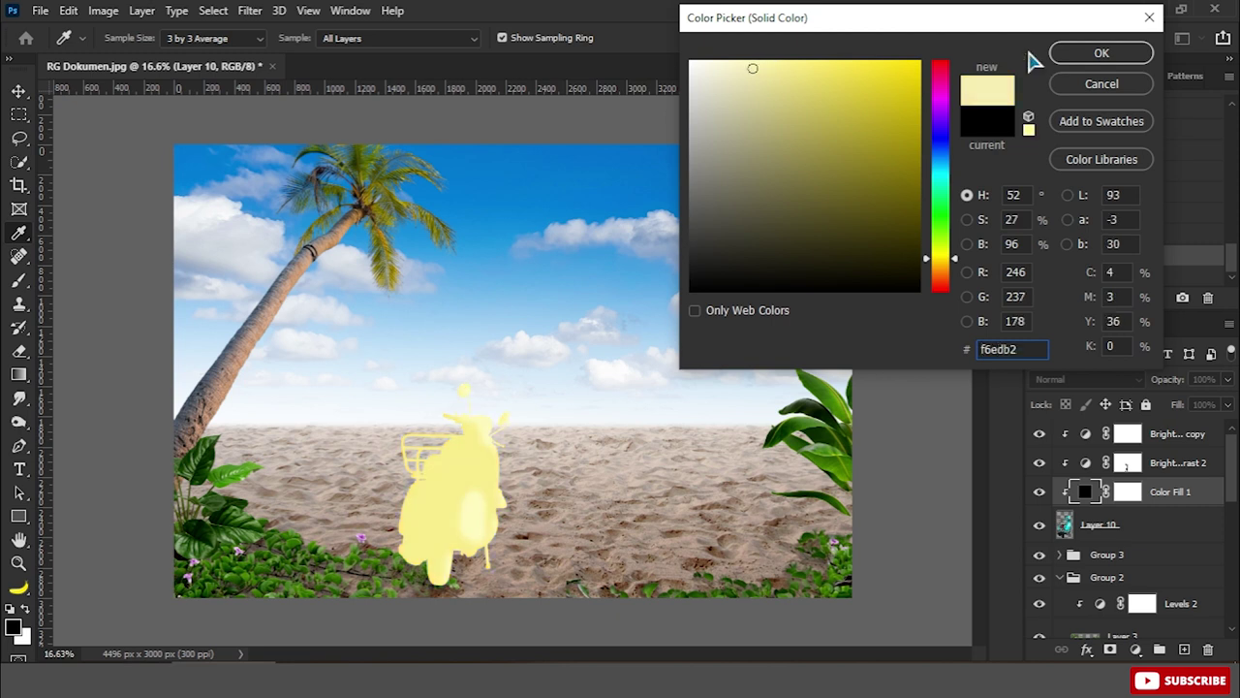
left_click(1062, 56)
Set the yellow fill to Overlay and invert its mask to hide the tint
left_click(1098, 383)
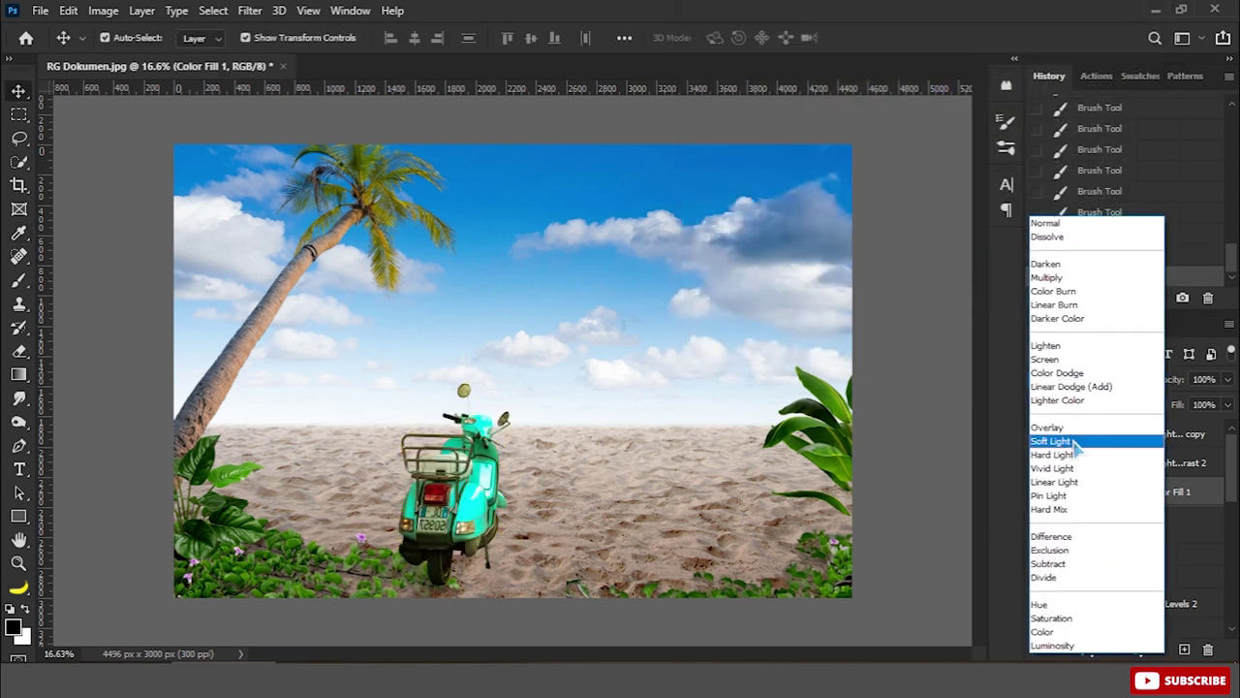
left_click(1071, 426)
left_click(1124, 494)
key("ctrl+i")
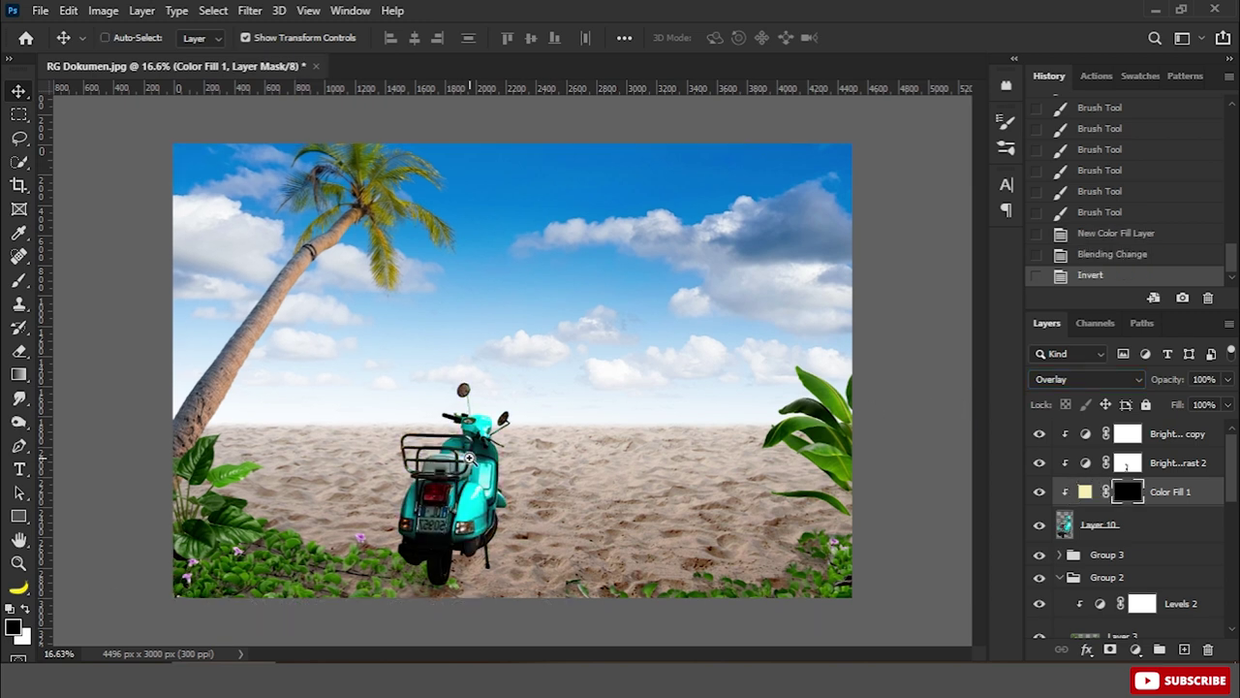
Zoom in and paint white on the mask to bring the tint onto the scooter body
scroll(469, 458, "up", 3)
left_click_drag(18, 280, 80, 281)
key("x")
key("bracketleft")
key("bracketleft")
key("bracketleft")
scroll(527, 357, "up", 2)
mouse_move(523, 372)
left_mouse_down()
mouse_move(493, 365)
mouse_move(540, 469)
mouse_move(496, 419)
mouse_move(518, 485)
left_mouse_up()
key("bracketleft")
key("bracketleft")
key("bracketleft")
scroll(539, 469, "up", 1)
scroll(540, 469, "up", 1)
scroll(521, 461, "down", 2)
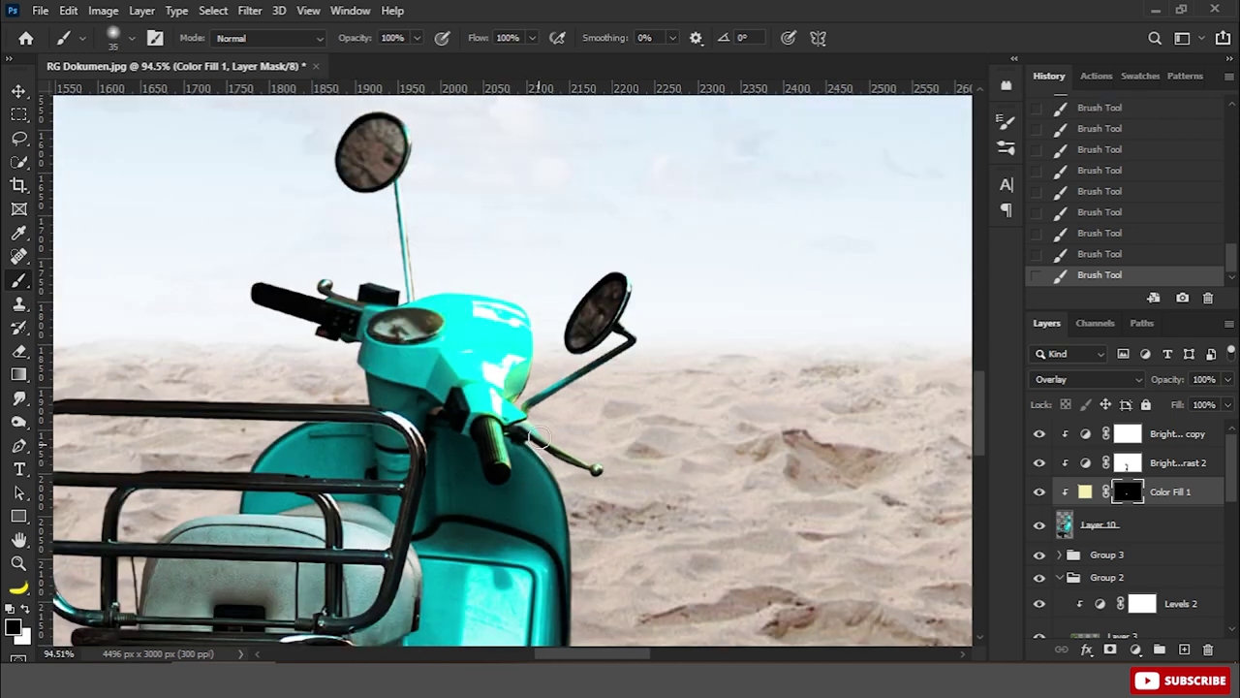
scroll(433, 164, "down", 2)
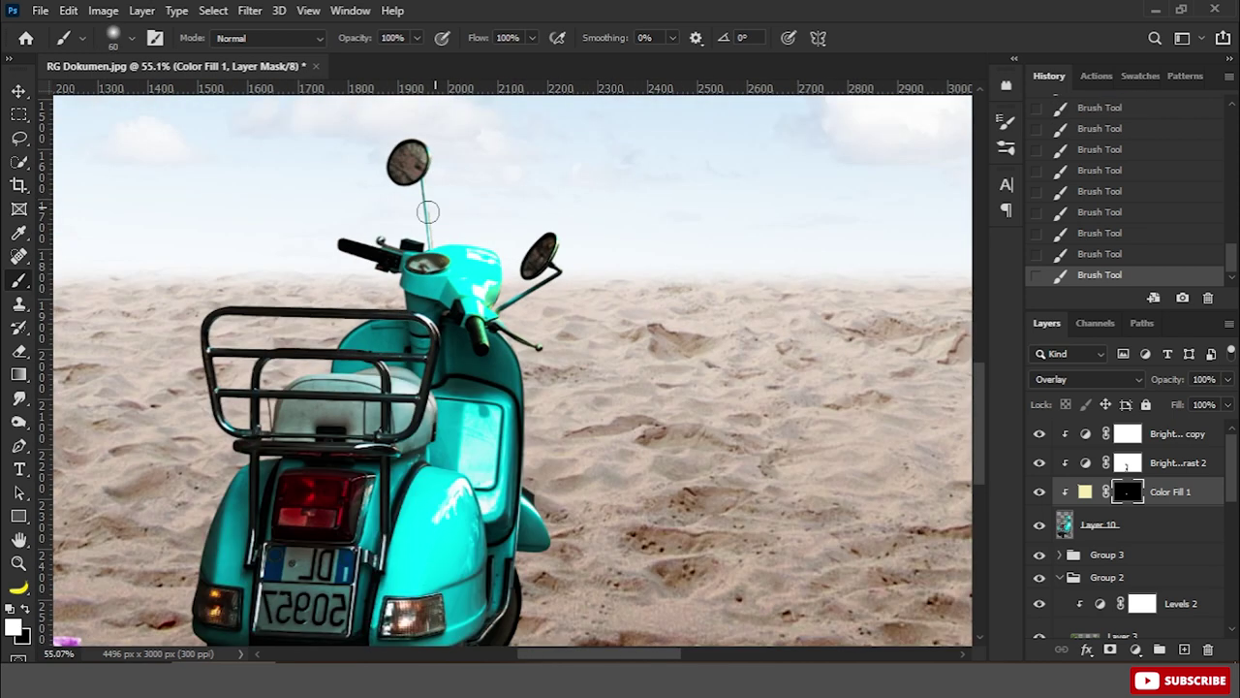
scroll(429, 233, "up", 1)
scroll(553, 396, "down", 2)
scroll(573, 338, "up", 2)
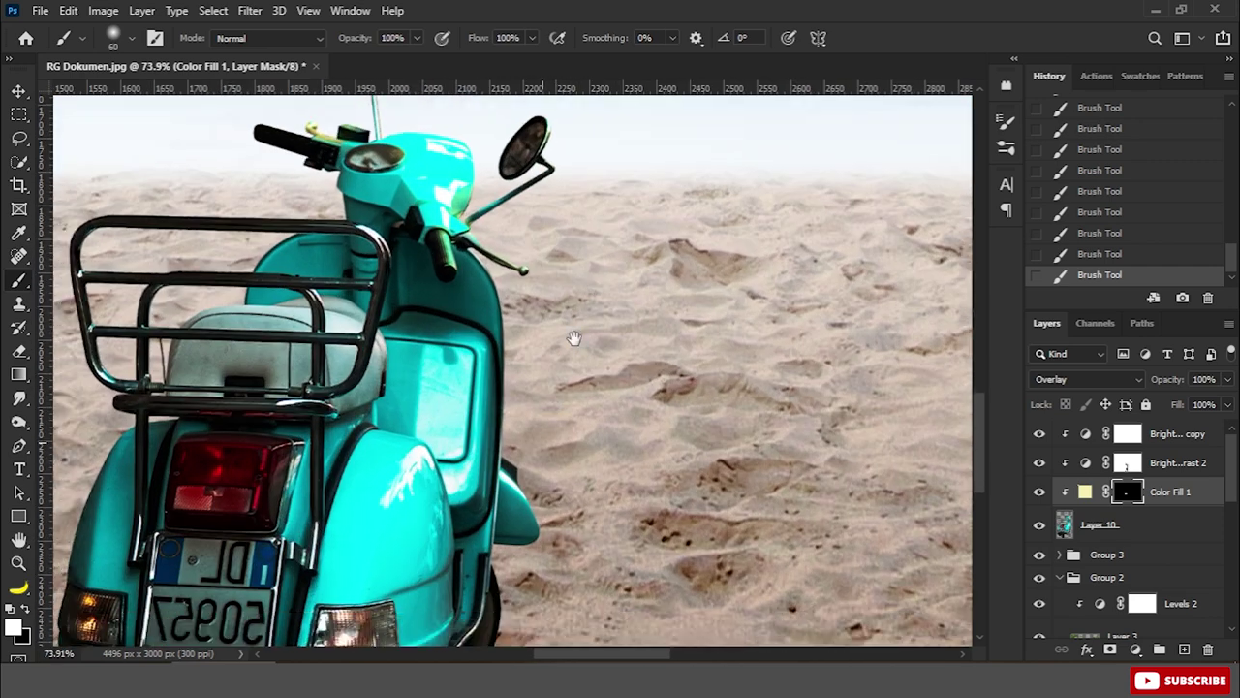
Paint the tint onto the side panel edge and fenders, then shrink the brush to 10 for the kickstand
left_click_drag(559, 322, 564, 378)
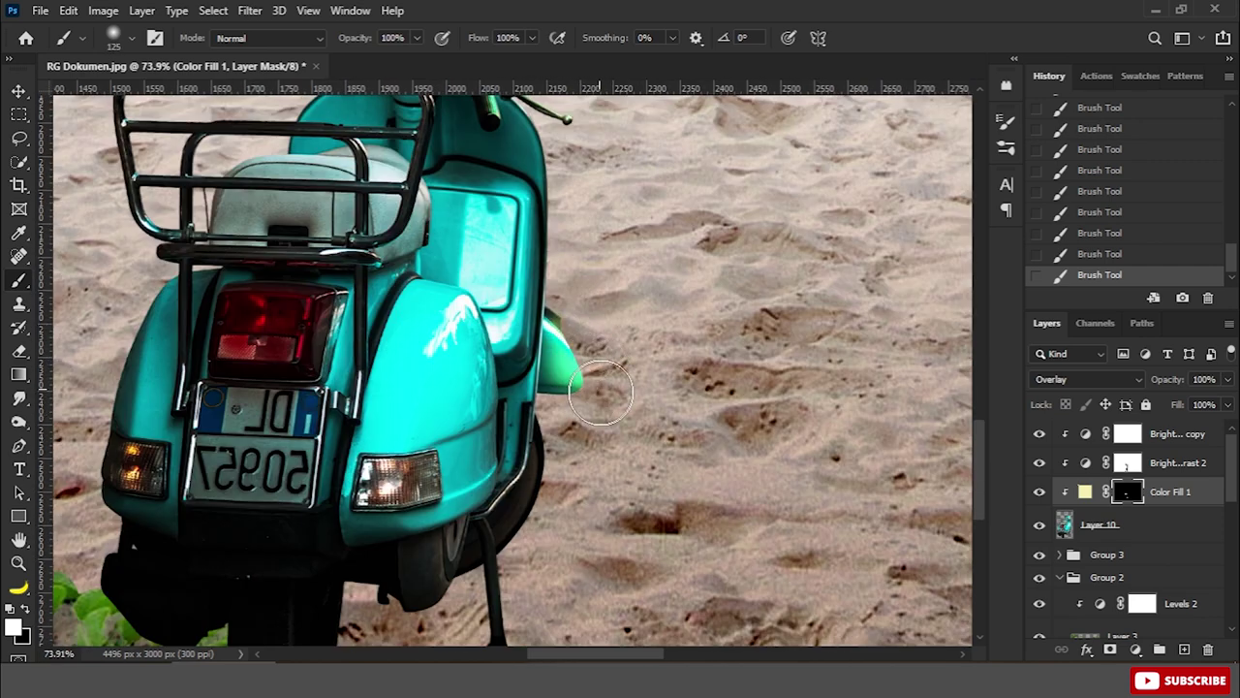
key("bracketright")
key("bracketright")
mouse_move(451, 324)
left_mouse_down()
mouse_move(444, 373)
mouse_move(545, 559)
left_mouse_up()
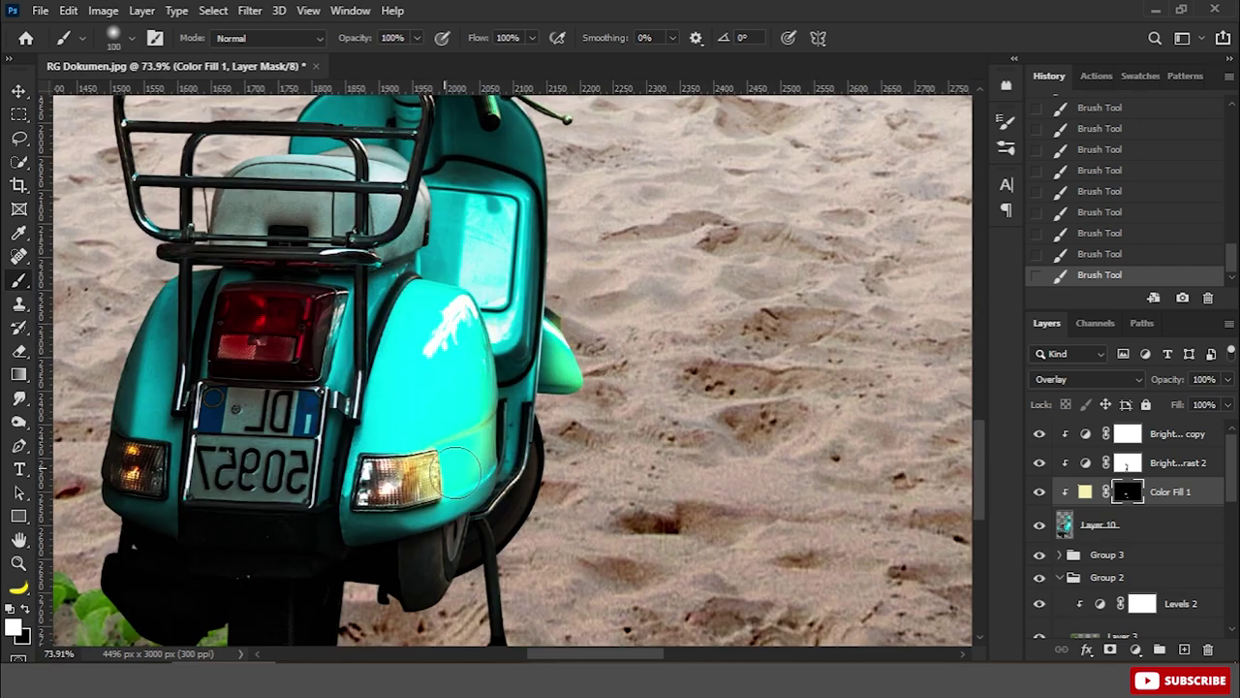
left_click_drag(366, 622, 444, 443)
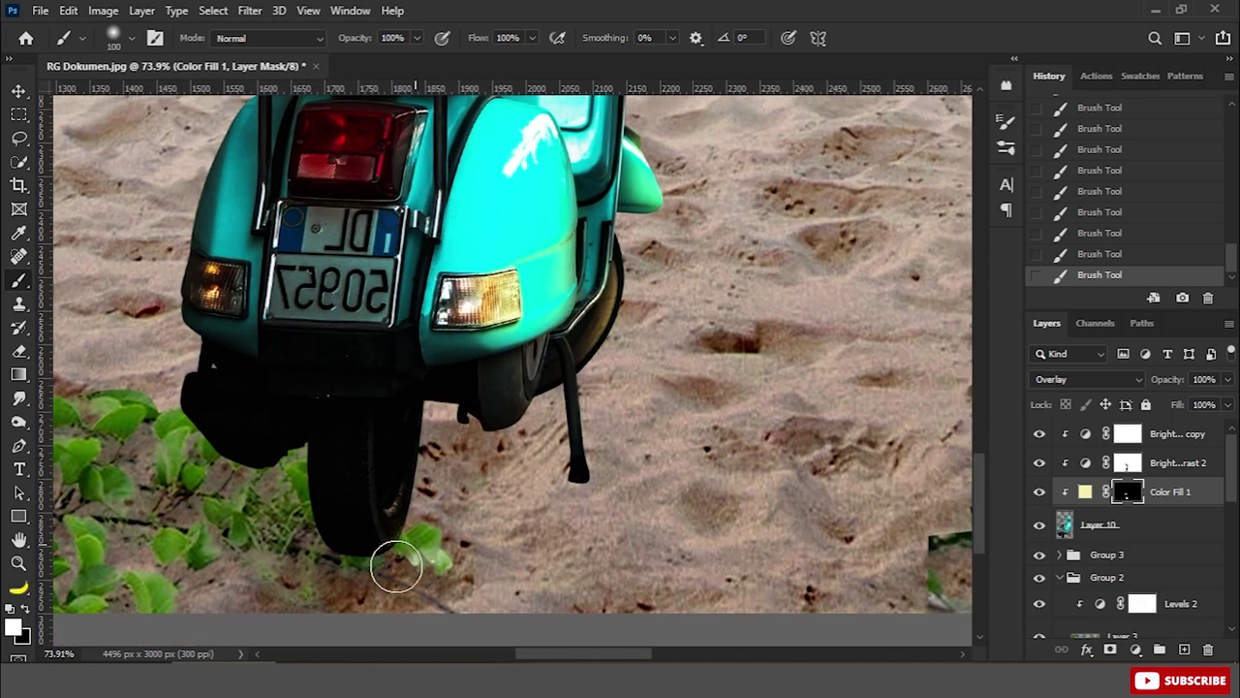
scroll(542, 267, "up", 3)
key("bracketleft")
key("bracketleft")
key("bracketleft")
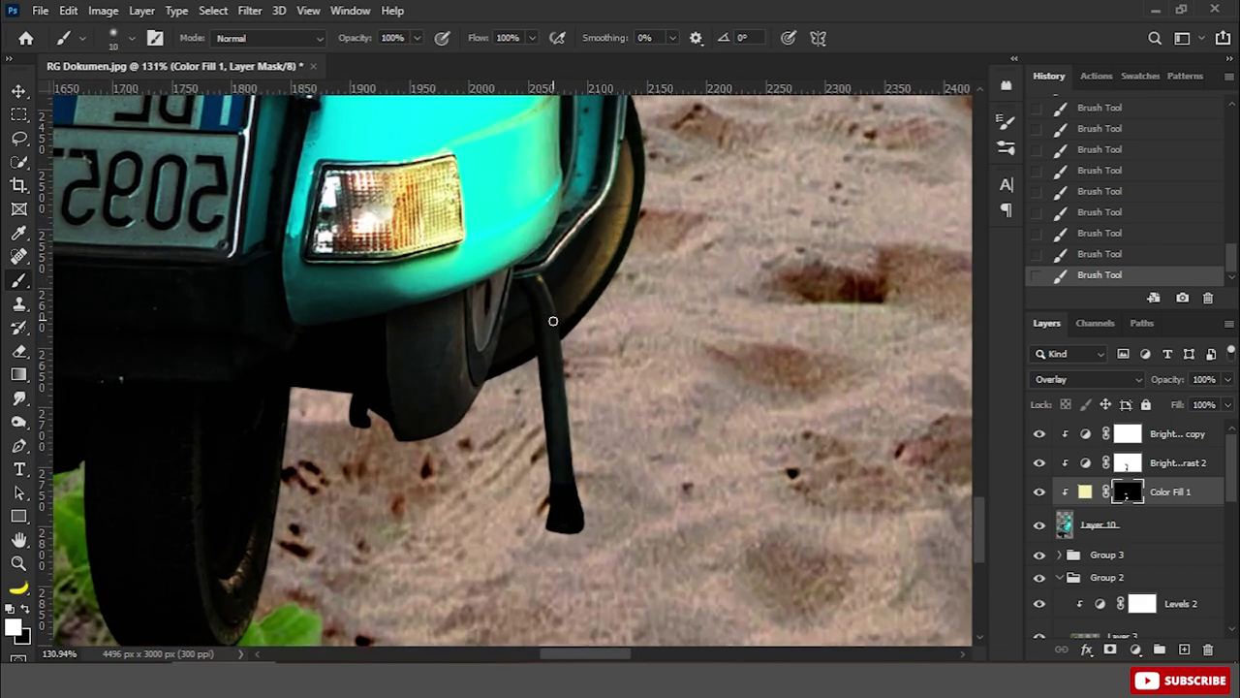
scroll(661, 357, "down", 3)
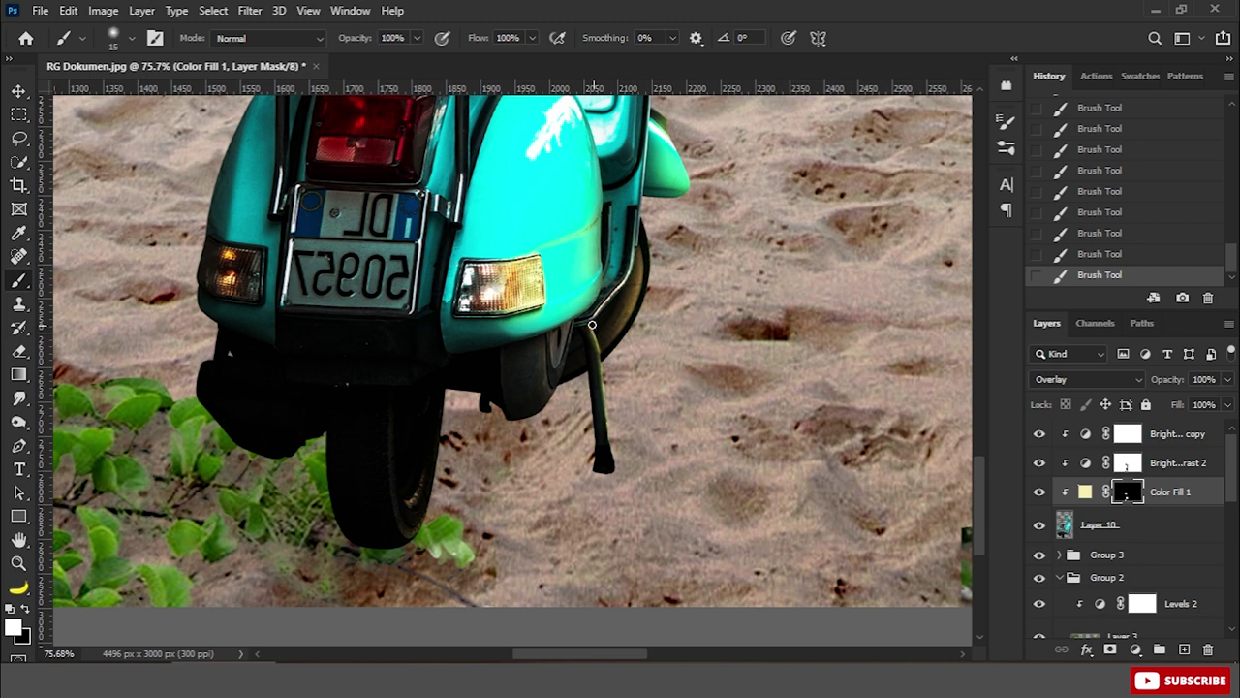
scroll(546, 446, "down", 5)
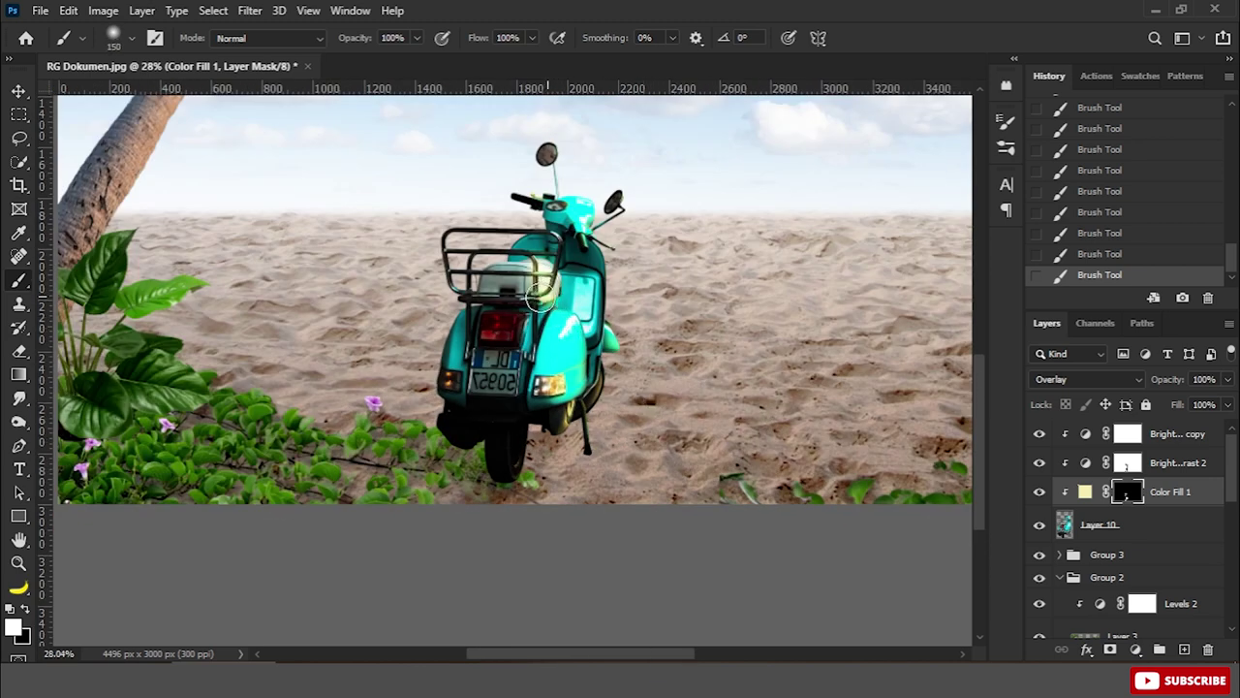
scroll(678, 381, "down", 2)
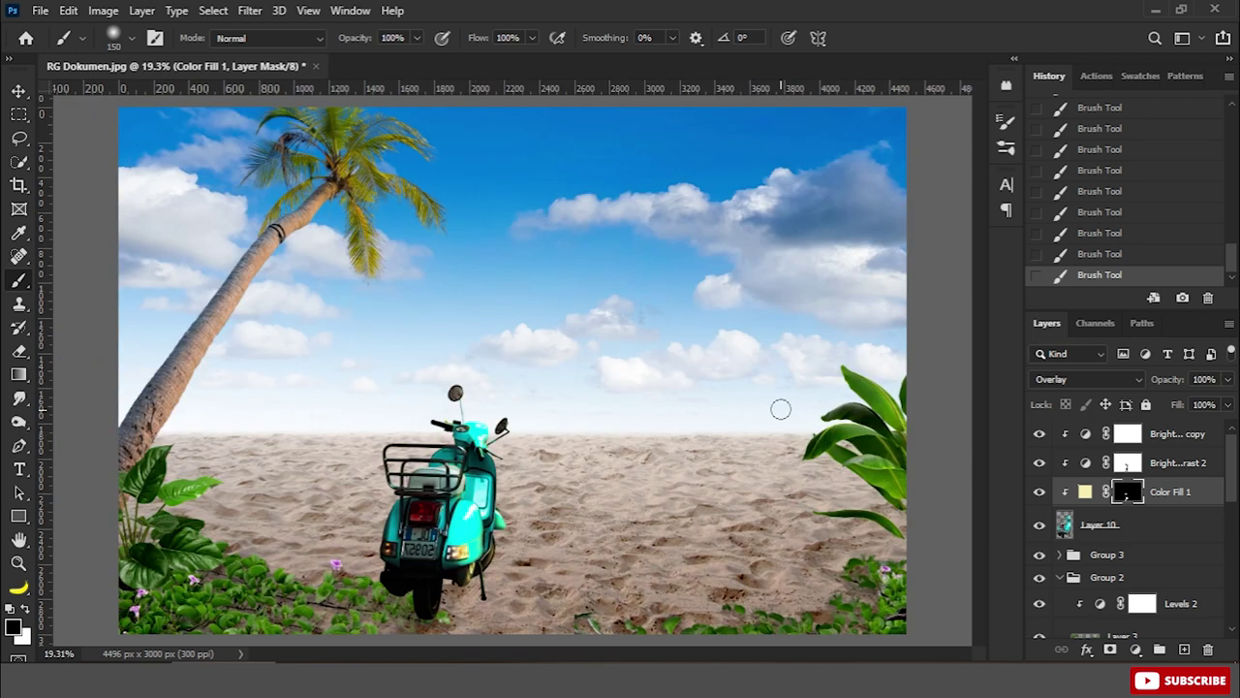
Group the scooter layers into Group 4 and duplicate the scooter layer
left_click(1179, 438)
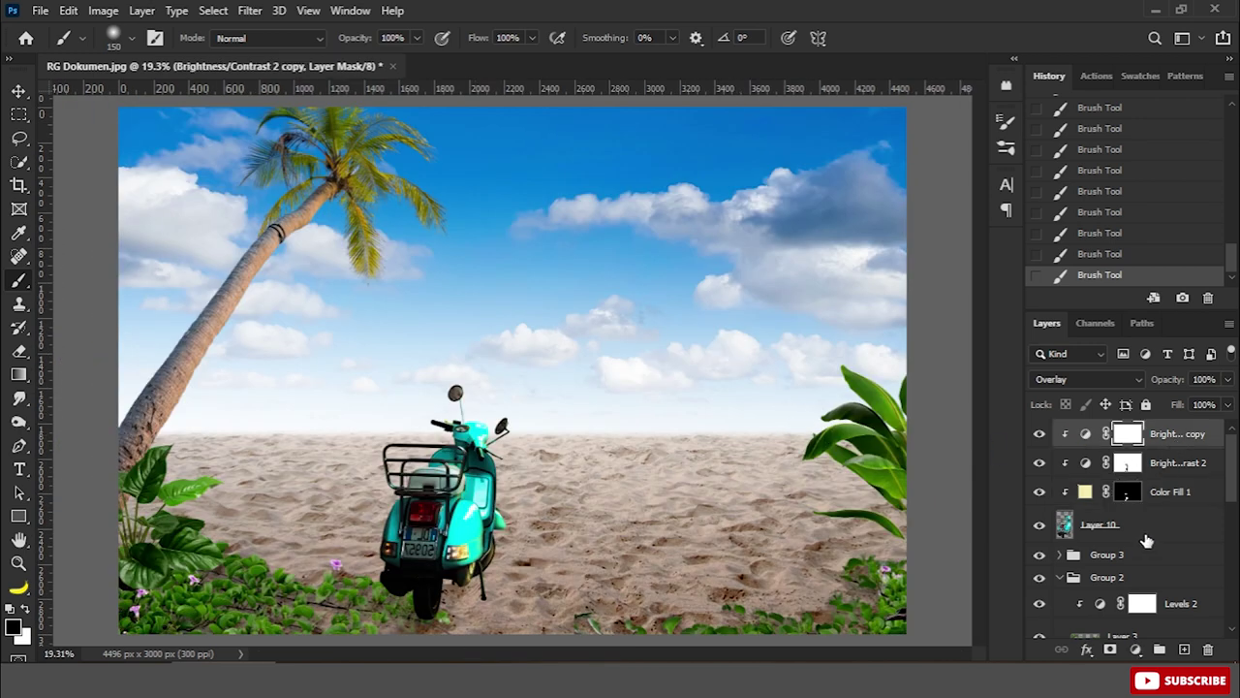
left_click(1145, 535)
key("ctrl+g")
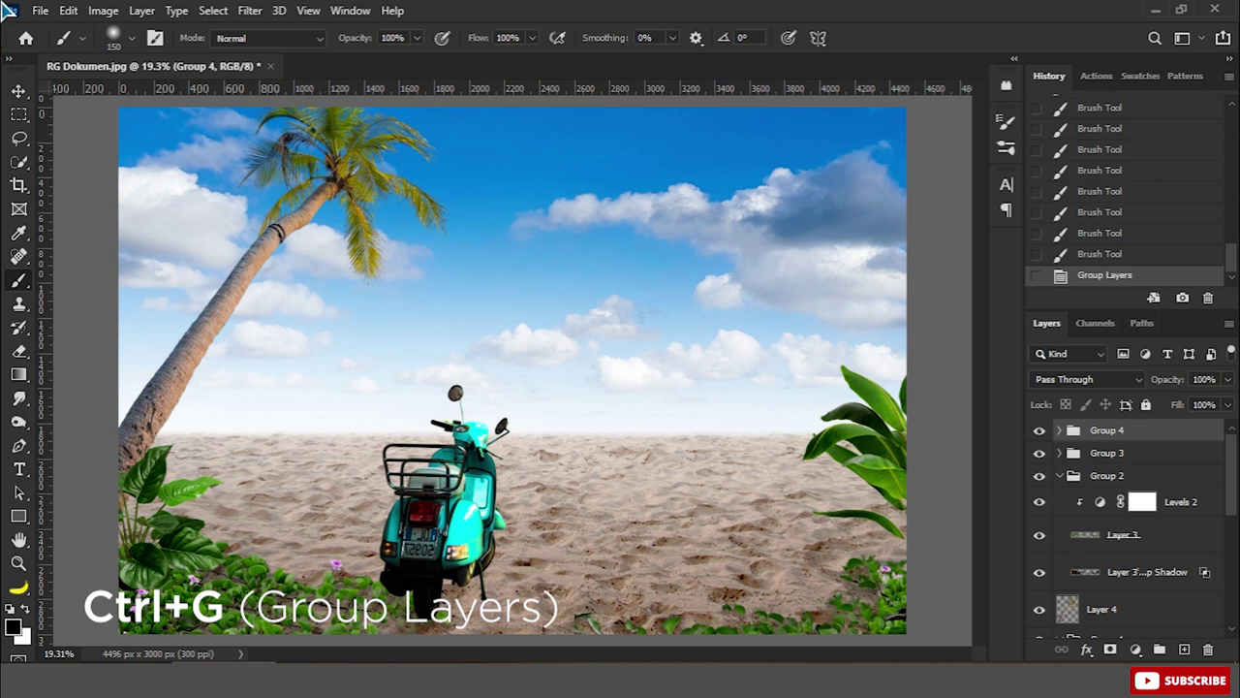
key("v")
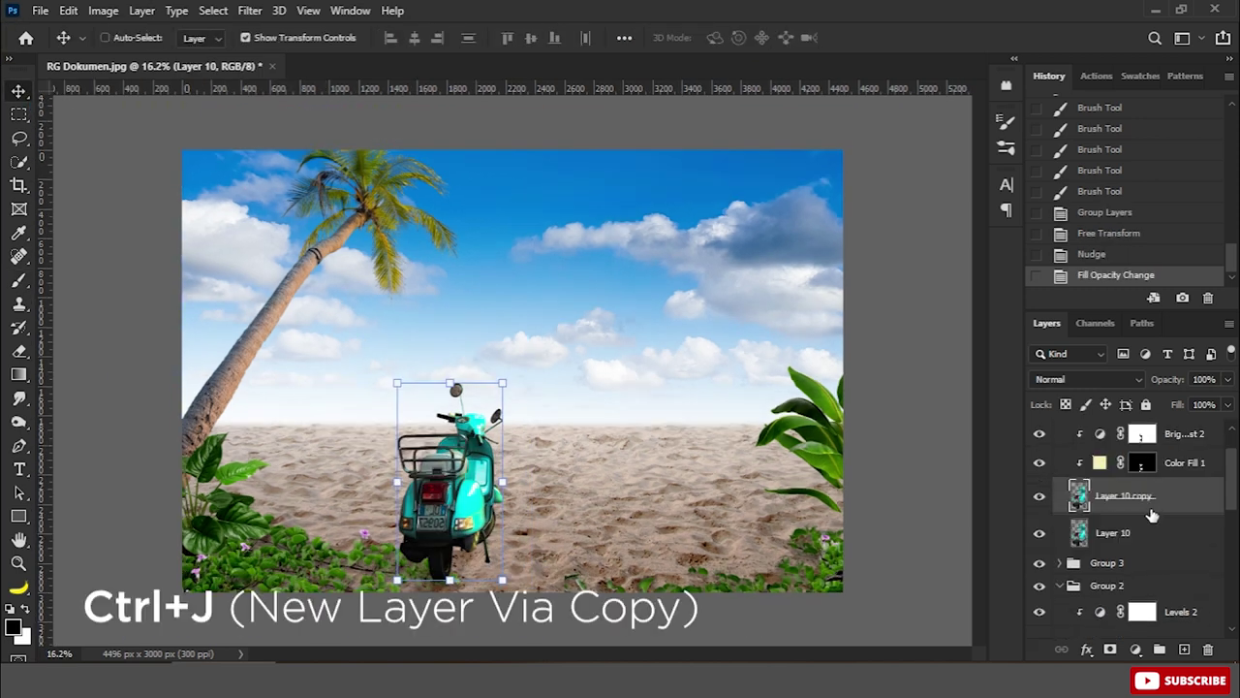
key("ctrl+j")
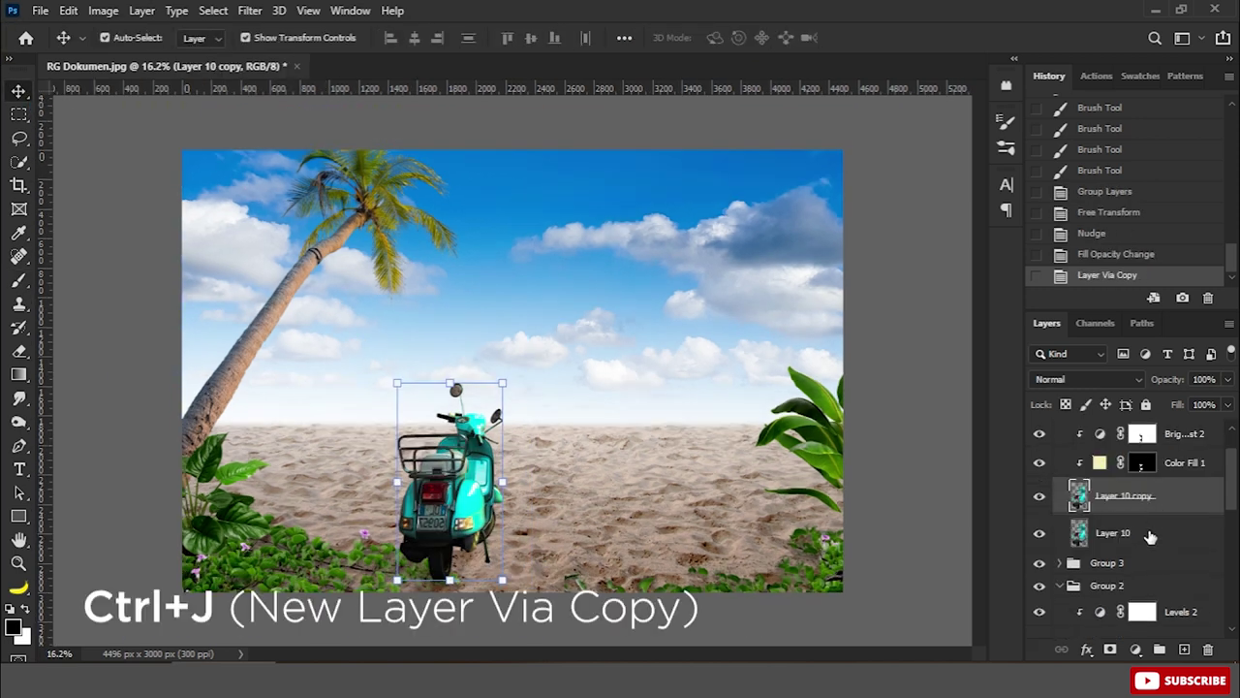
Give Layer 10 a very dark brown Color Overlay and rasterize the style into the layer
right_click(1146, 533)
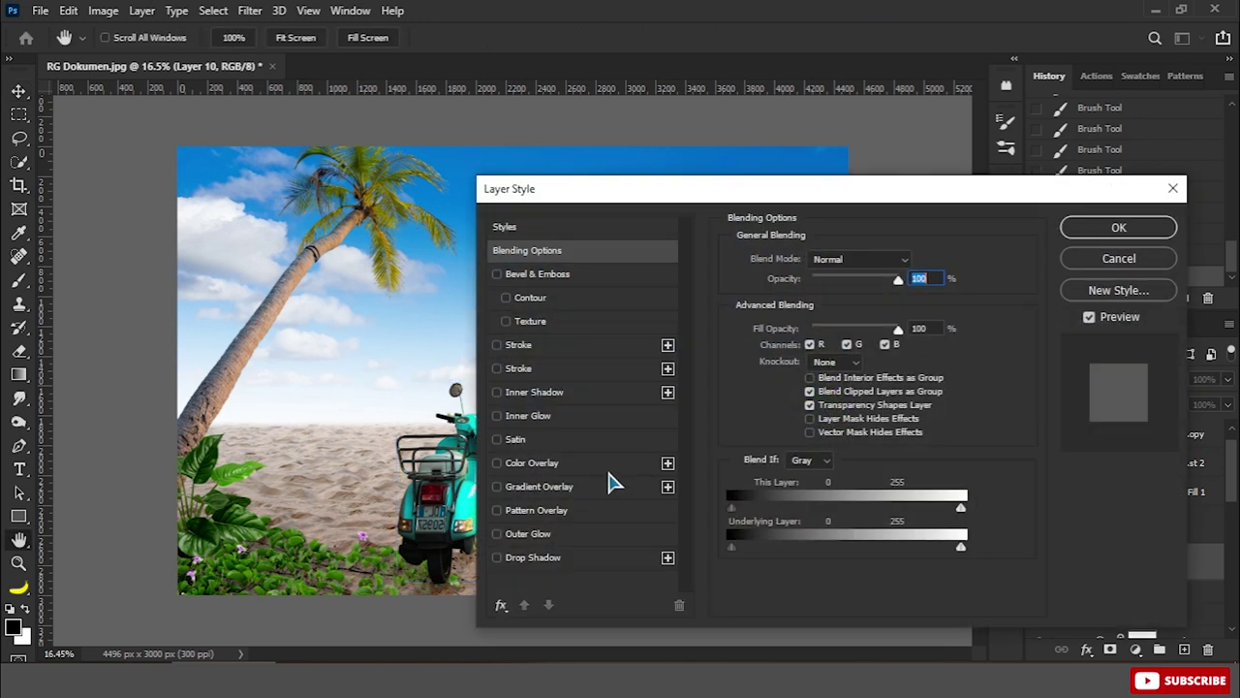
left_click(598, 465)
left_click(915, 260)
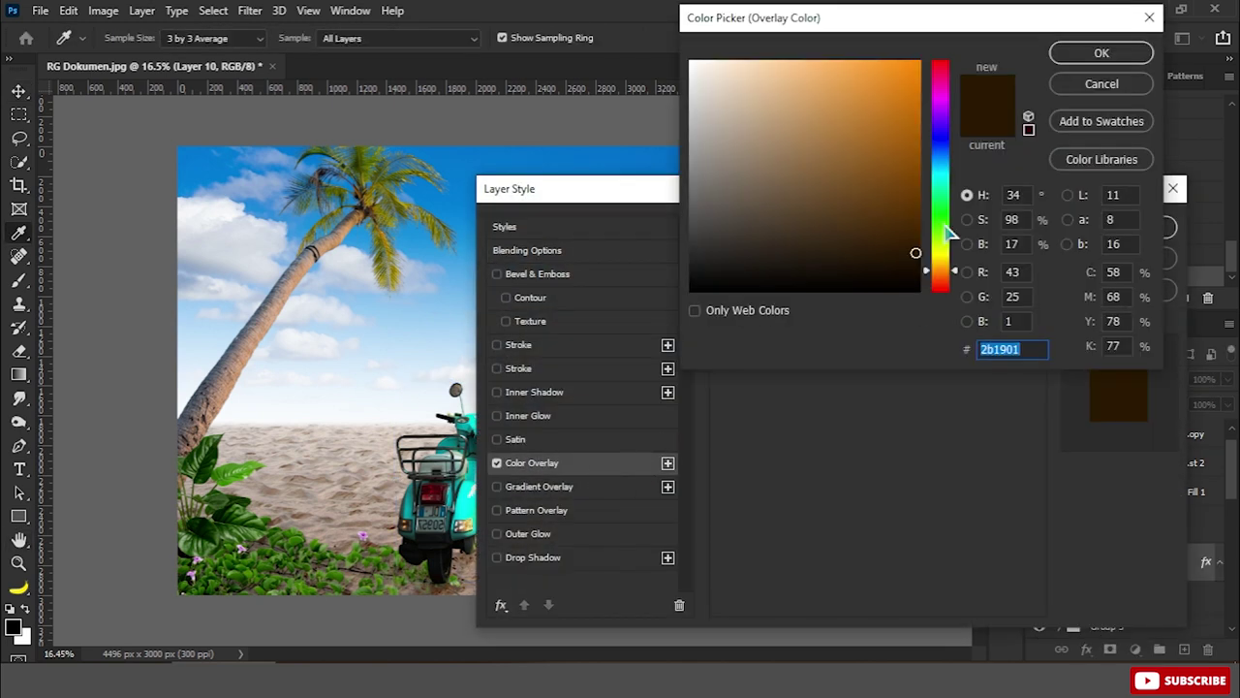
left_click(941, 274)
left_click(1100, 55)
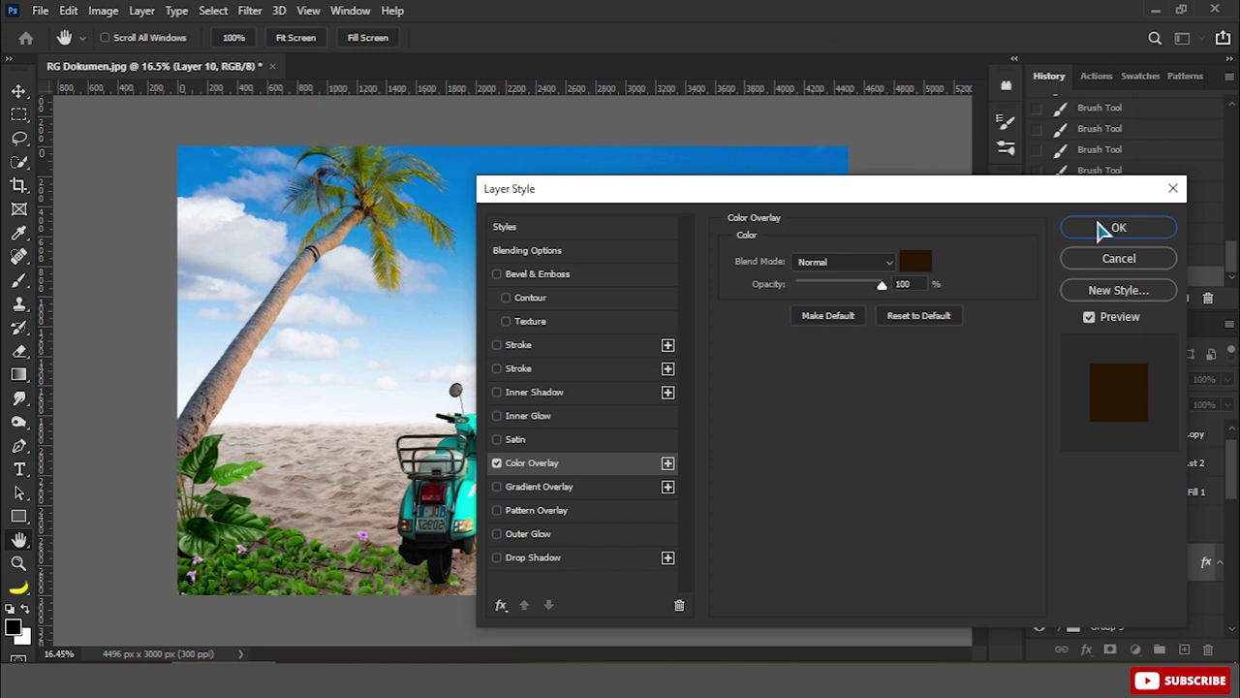
left_click(1101, 230)
right_click(1134, 573)
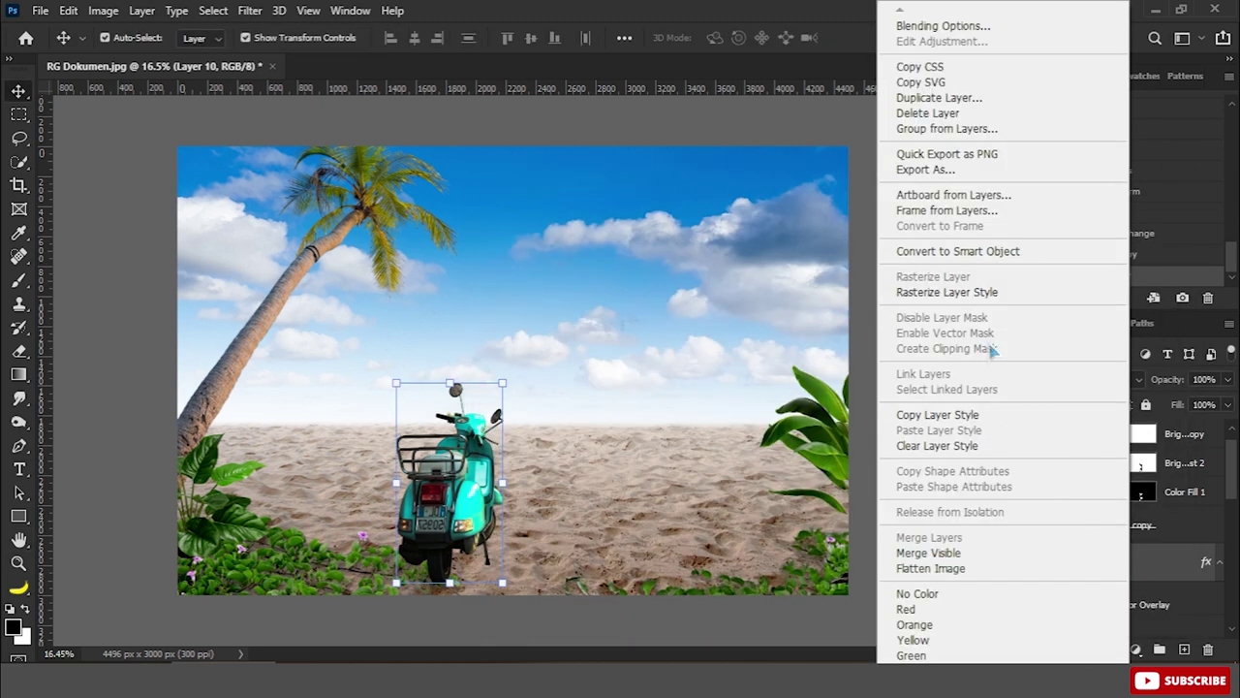
left_click(976, 294)
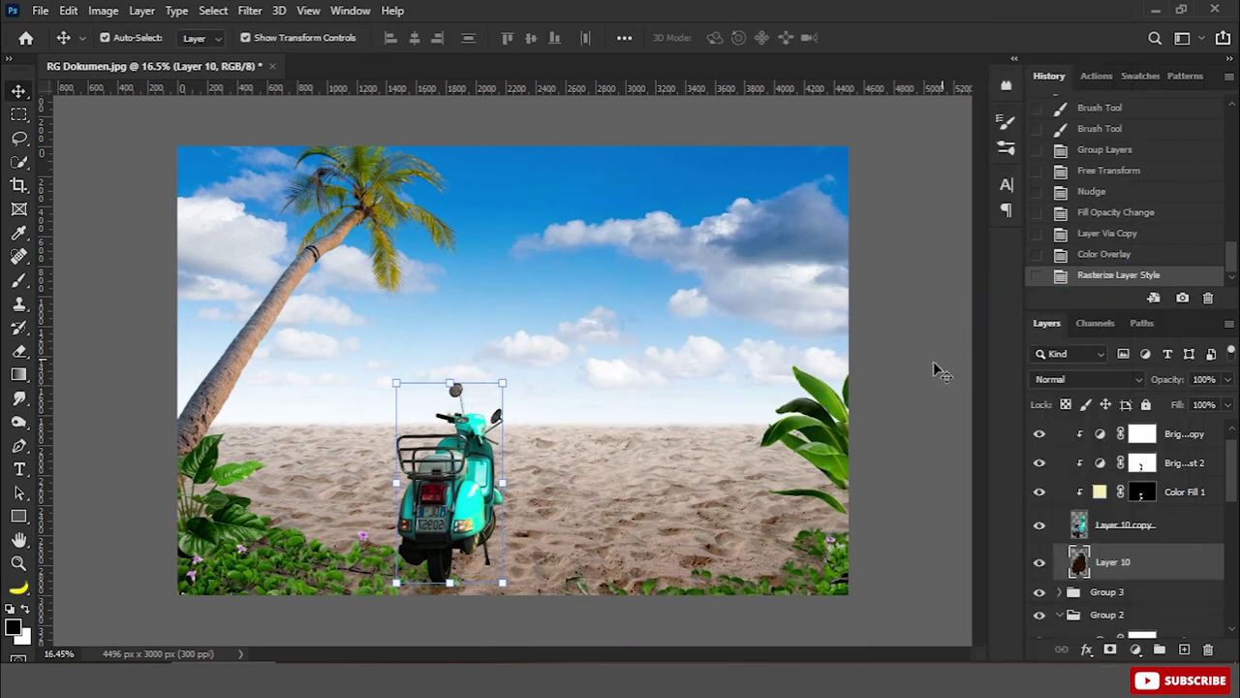
Rotate the dark silhouette and move it down and left beside the scooter
key("ctrl+t")
right_click(448, 514)
left_click(510, 442)
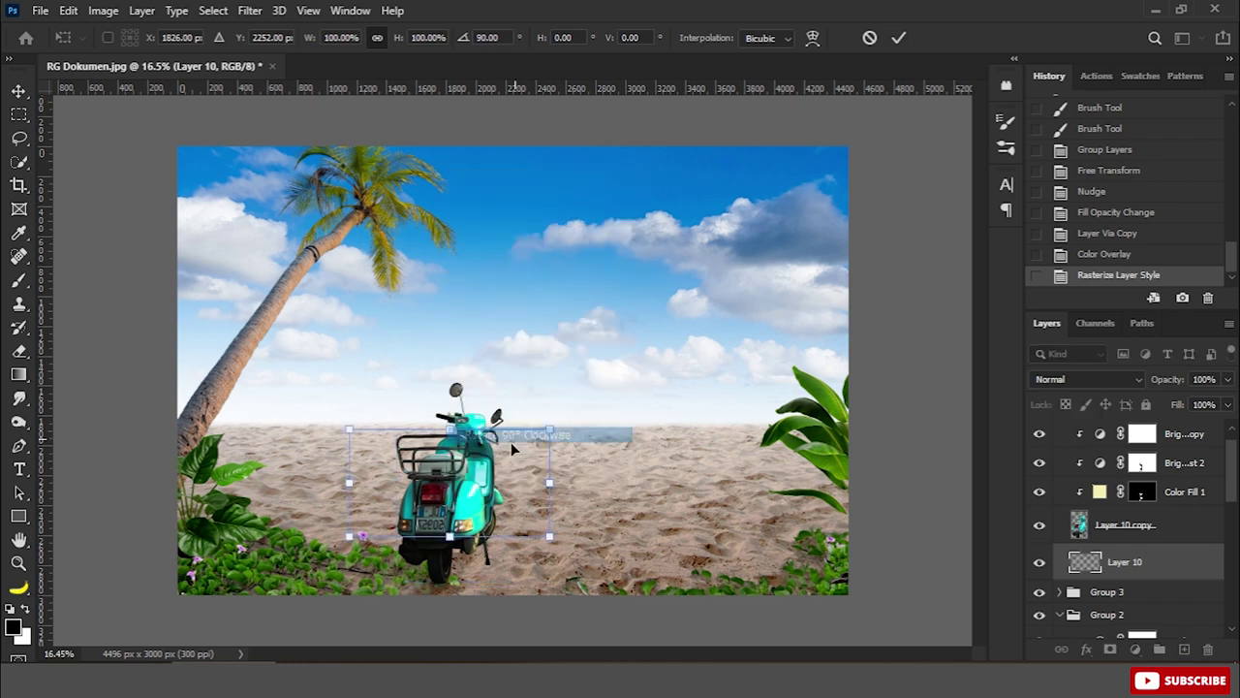
right_click(494, 502)
left_click(514, 411)
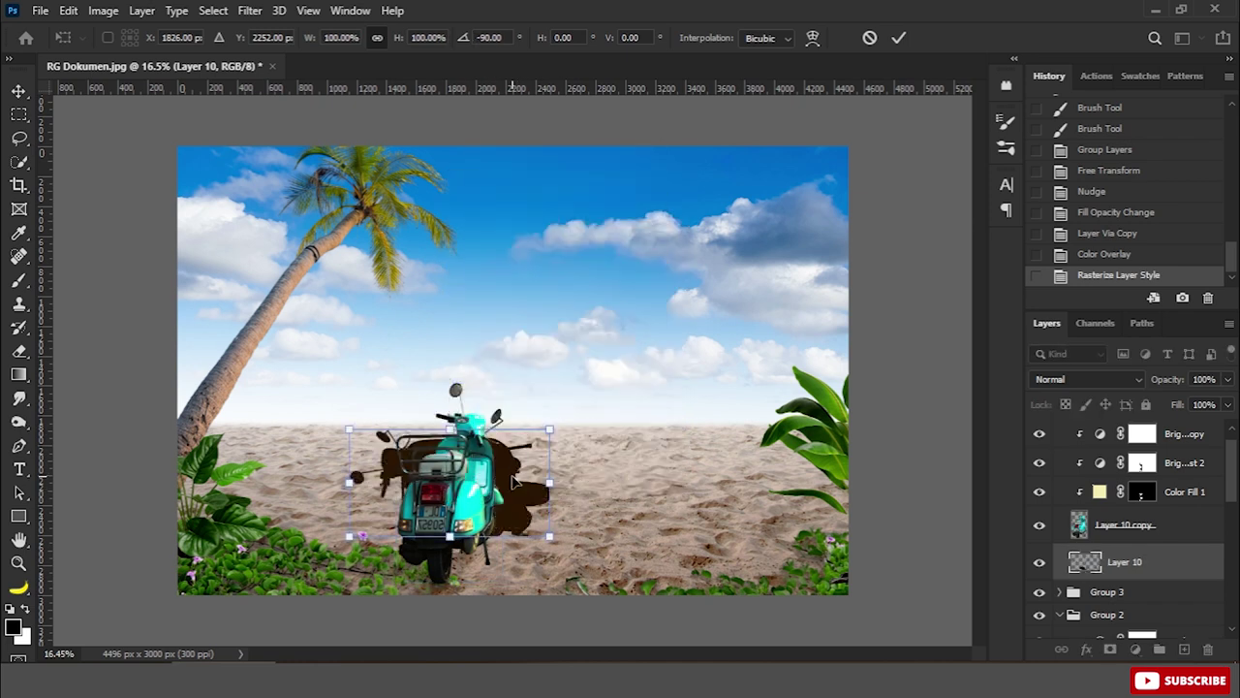
left_click_drag(513, 482, 431, 526)
Skew the silhouette so the shadow slants across the sand, then commit
right_click(431, 526)
left_click(455, 258)
left_click_drag(387, 582, 400, 617)
left_click_drag(489, 495, 467, 578)
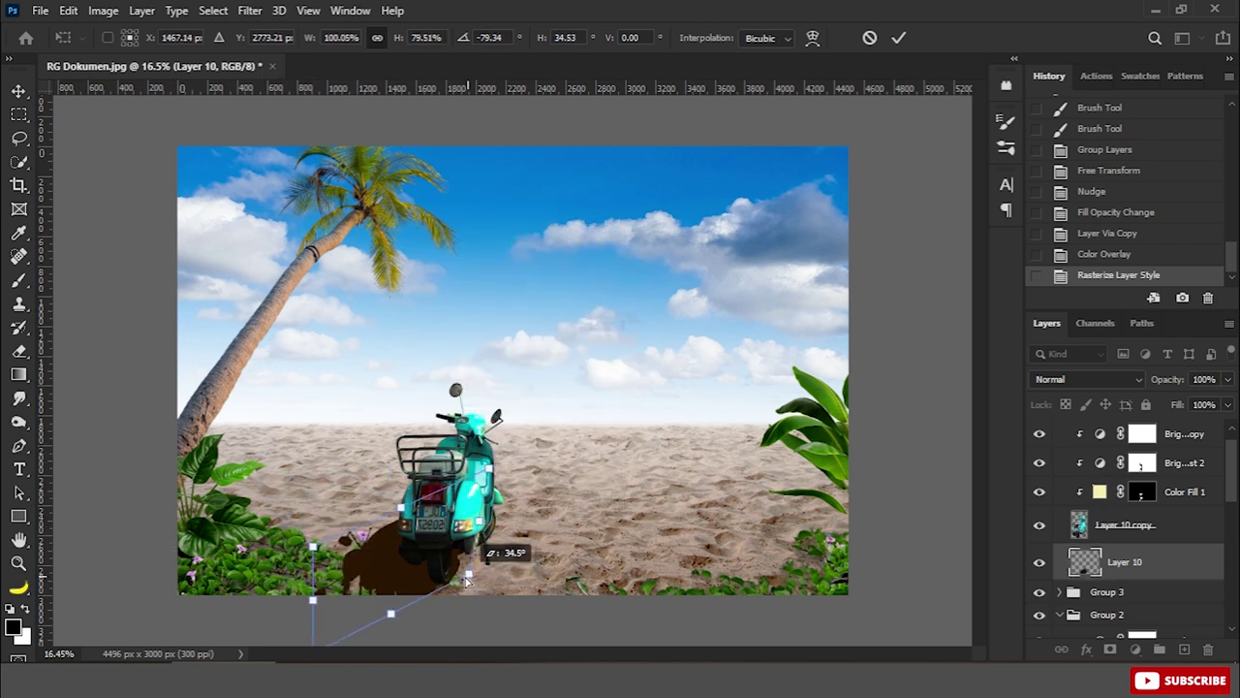
left_click_drag(312, 600, 378, 535)
key("ctrl+minus")
key("Return")
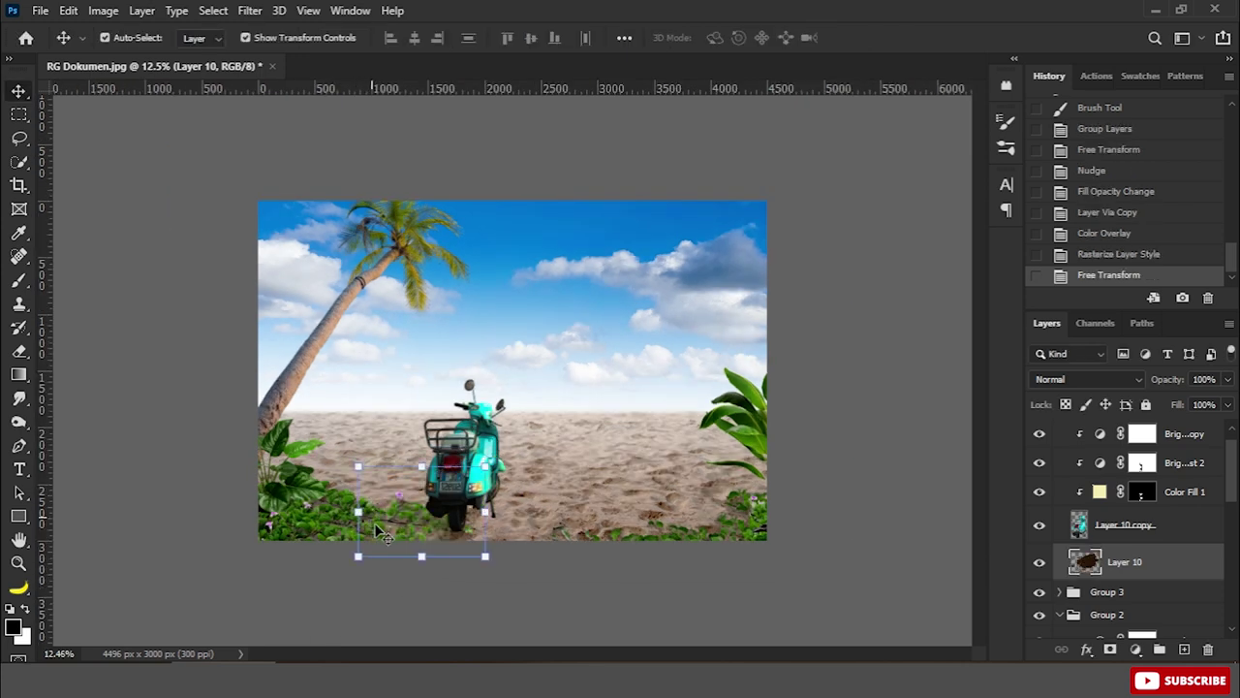
key("ctrl+plus")
Set the shadow to Soft Light, add a Normal copy, with fill 30% and opacity 50%
left_click(1090, 379)
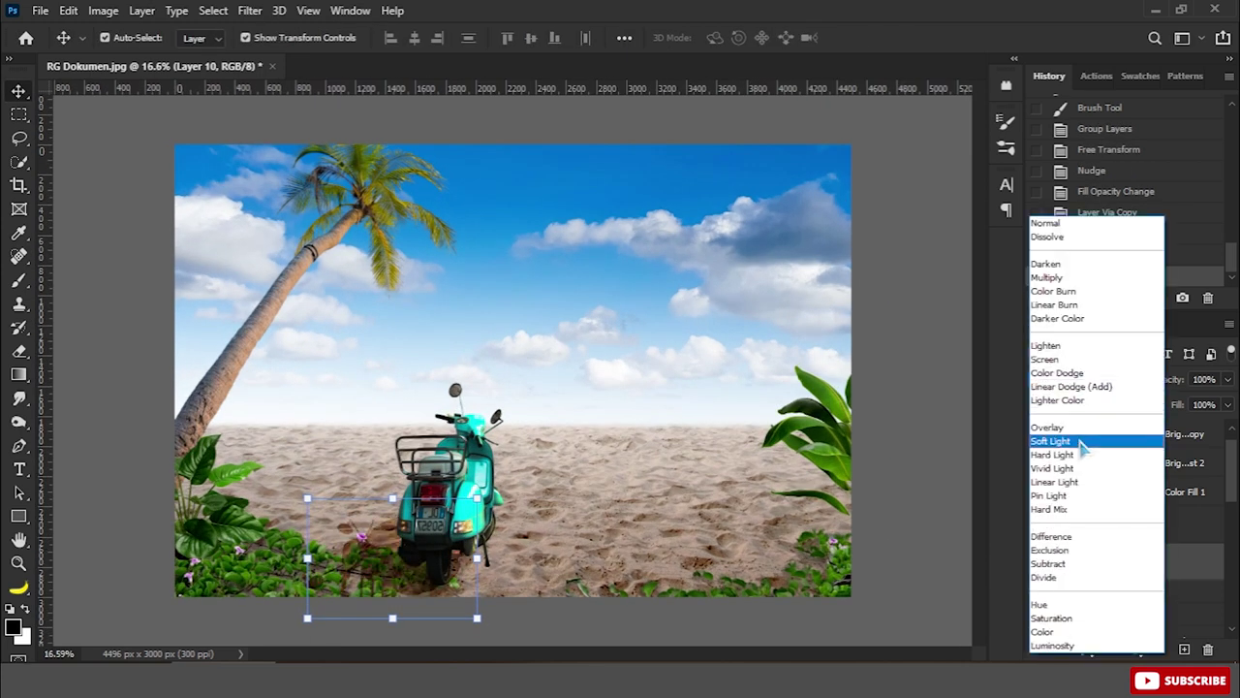
left_click(1082, 441)
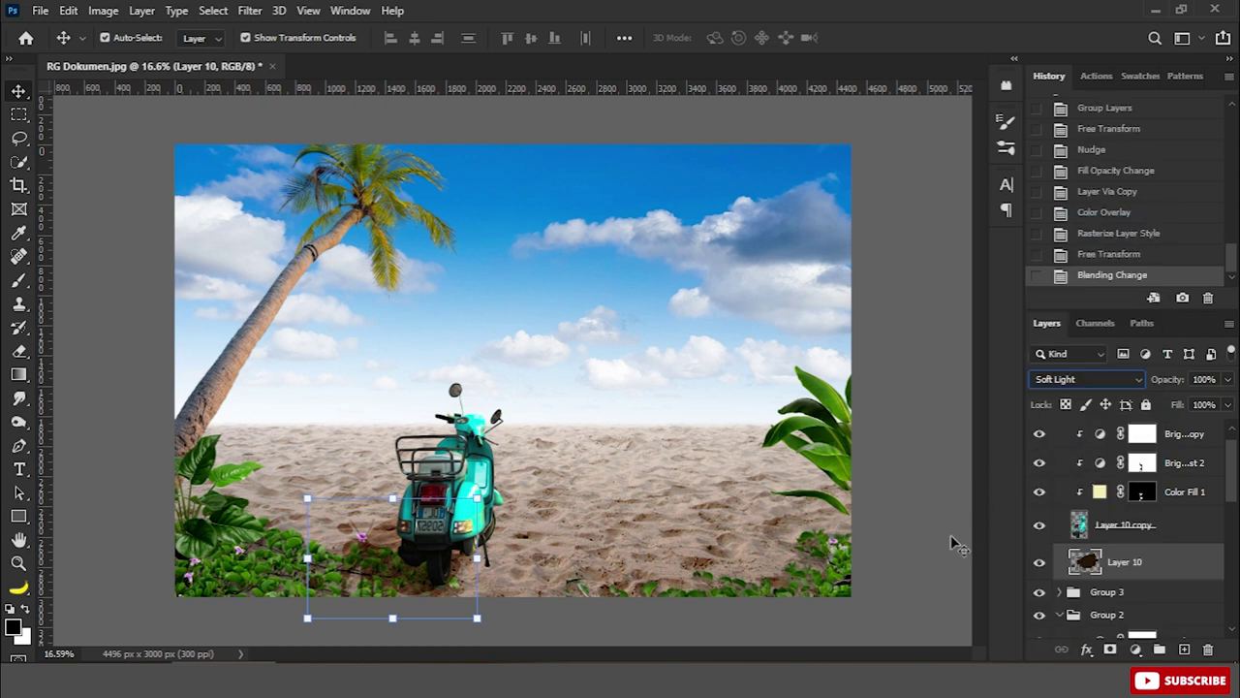
key("ctrl+j")
left_click(1112, 380)
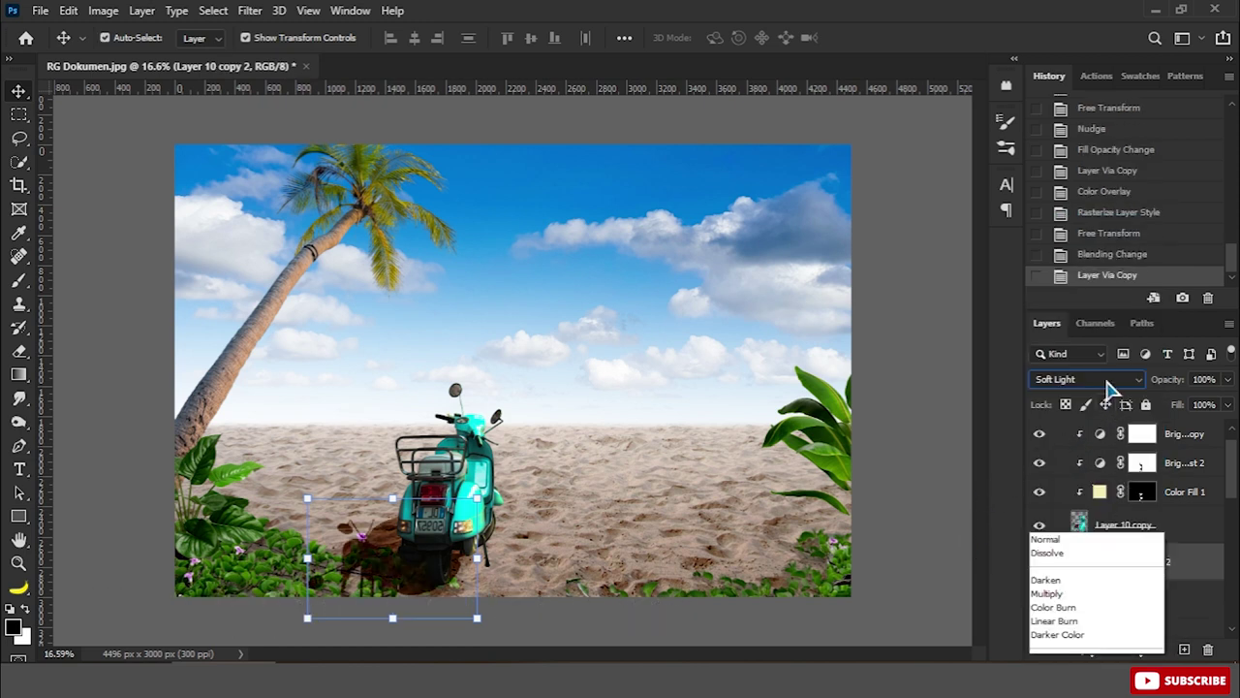
left_click(1065, 223)
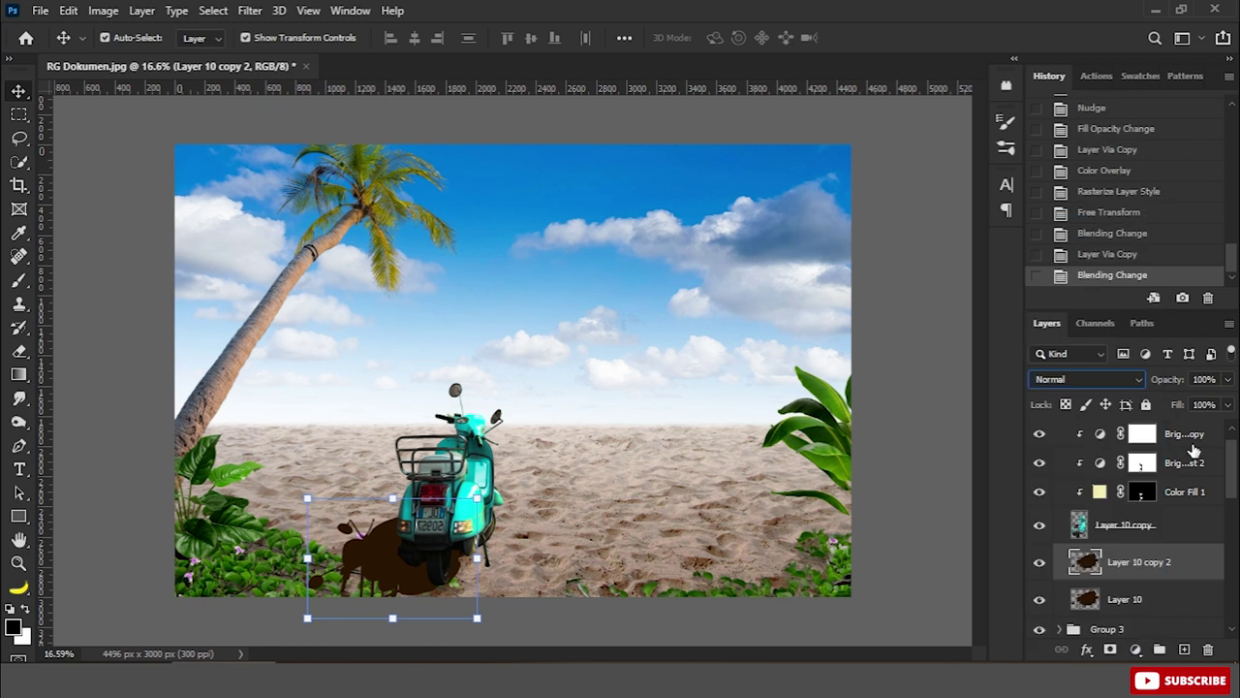
type("30")
key("Return")
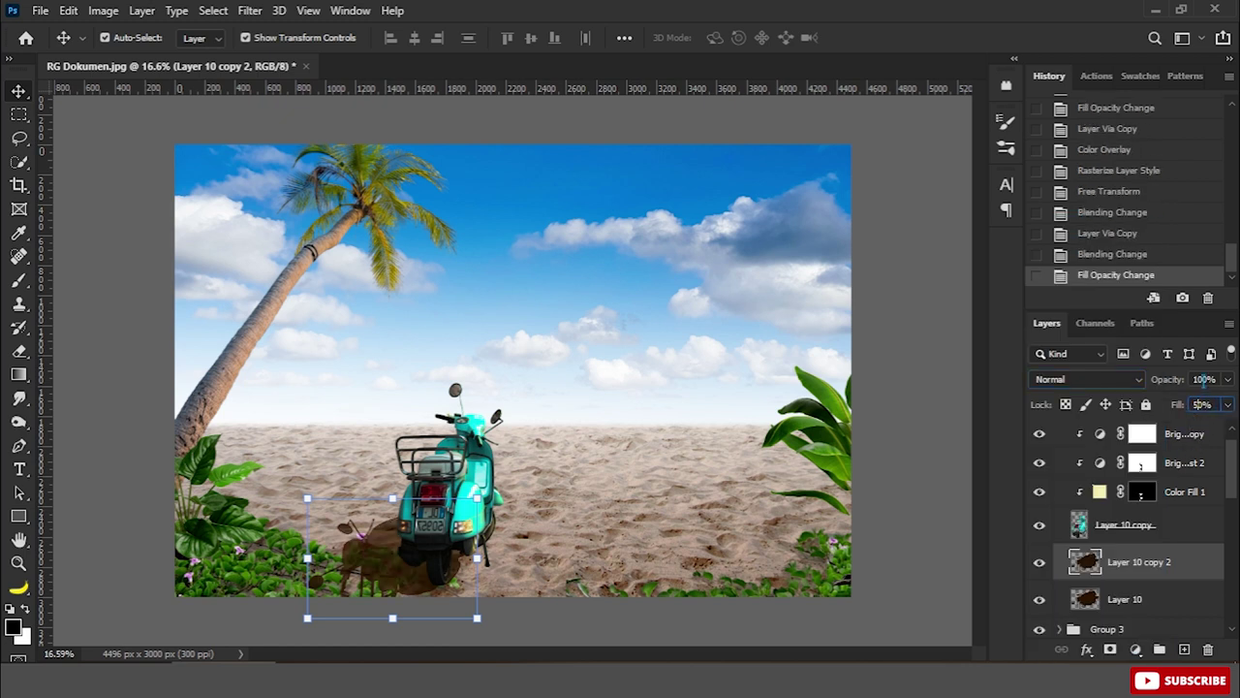
type("50")
key("Return")
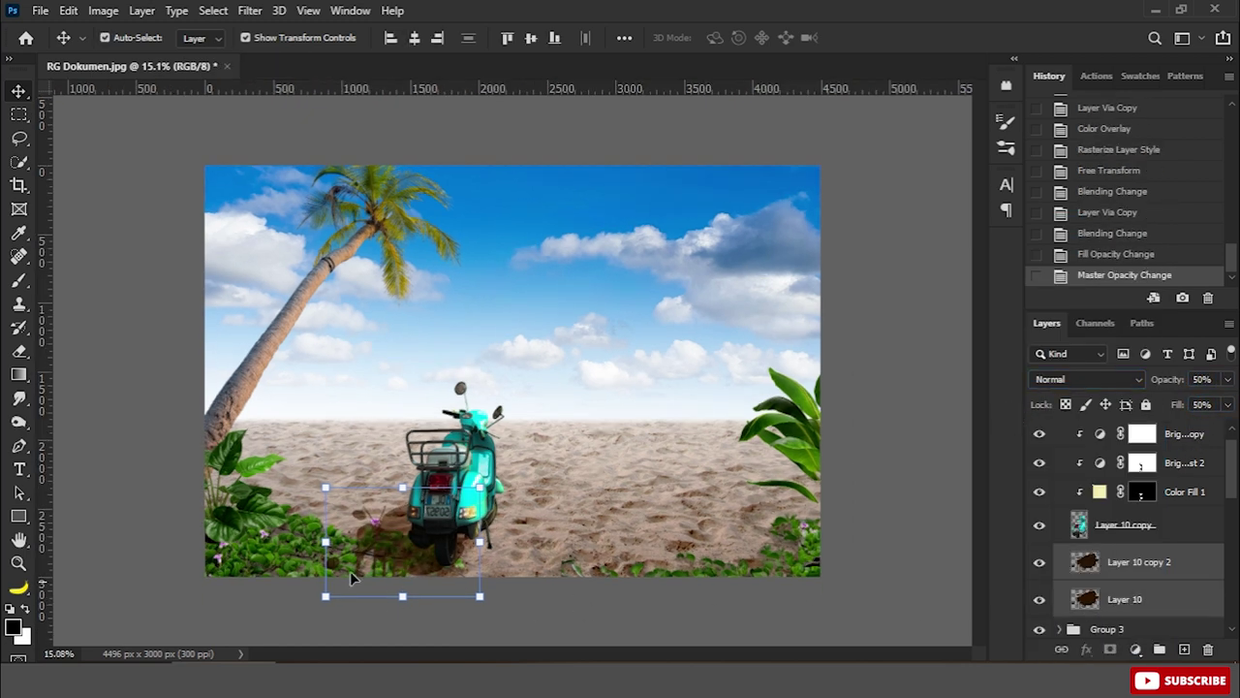
Widen the shadow to the left and skew its left side downward, then deselect
left_click_drag(326, 542, 290, 541)
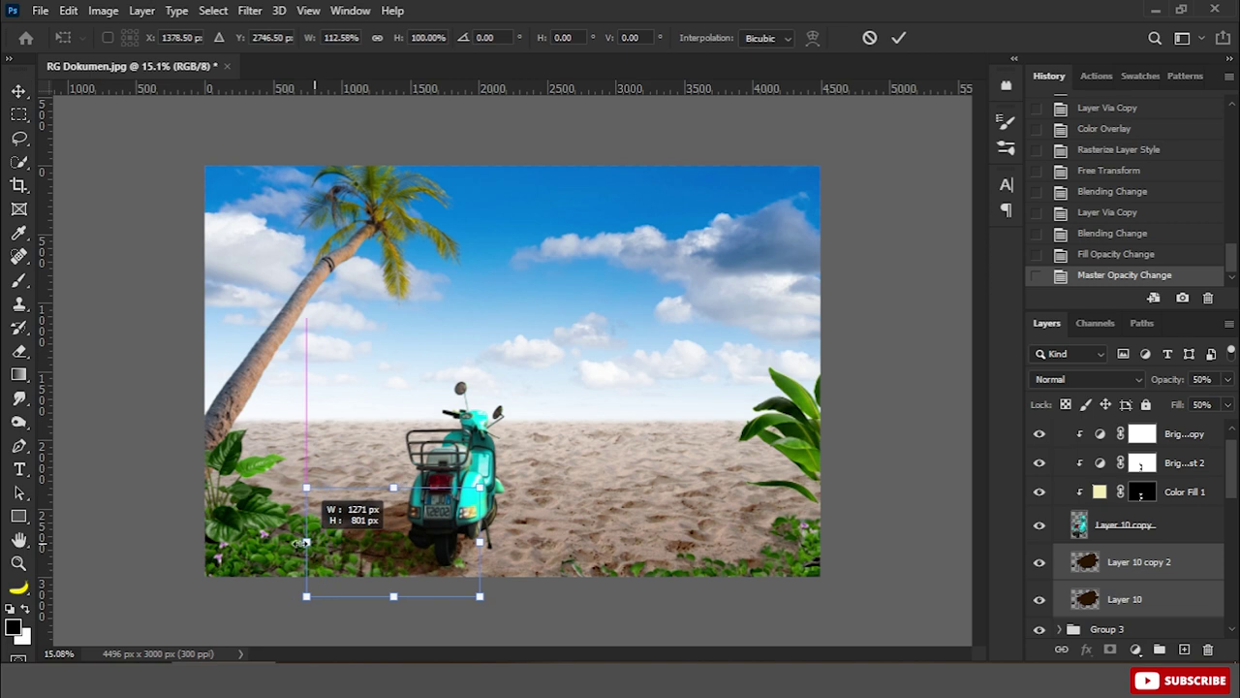
right_click(389, 550)
left_click(424, 280)
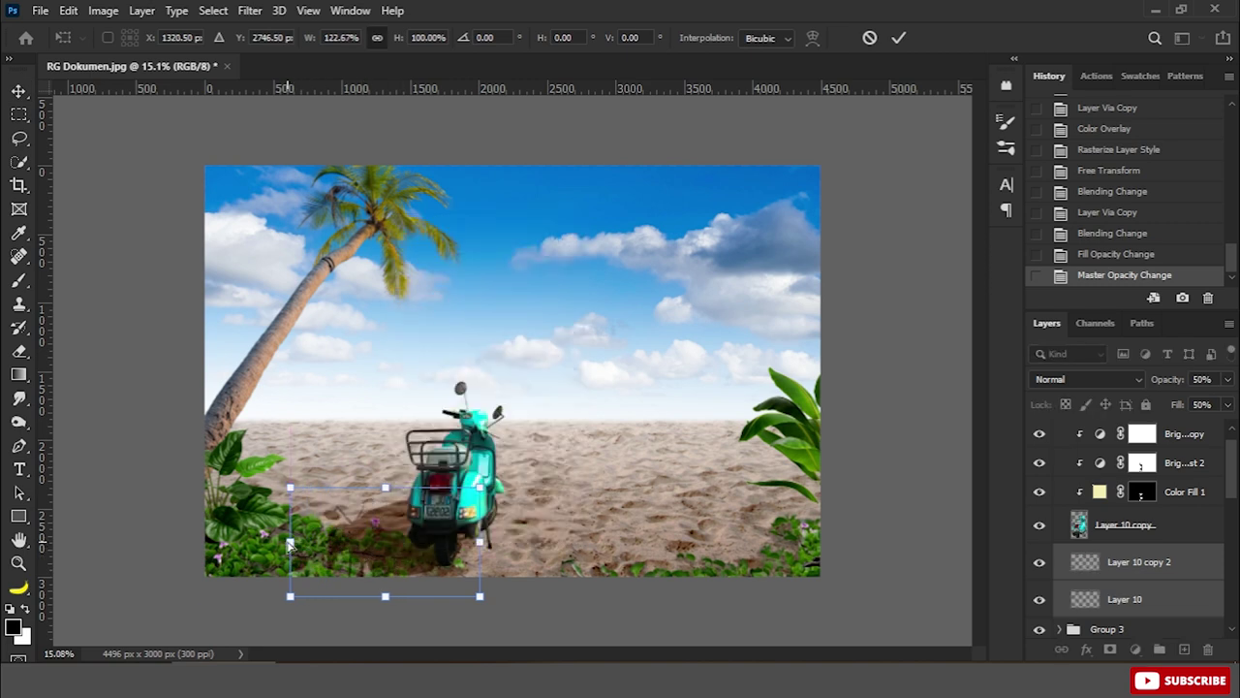
left_click_drag(290, 542, 289, 568)
key("Return")
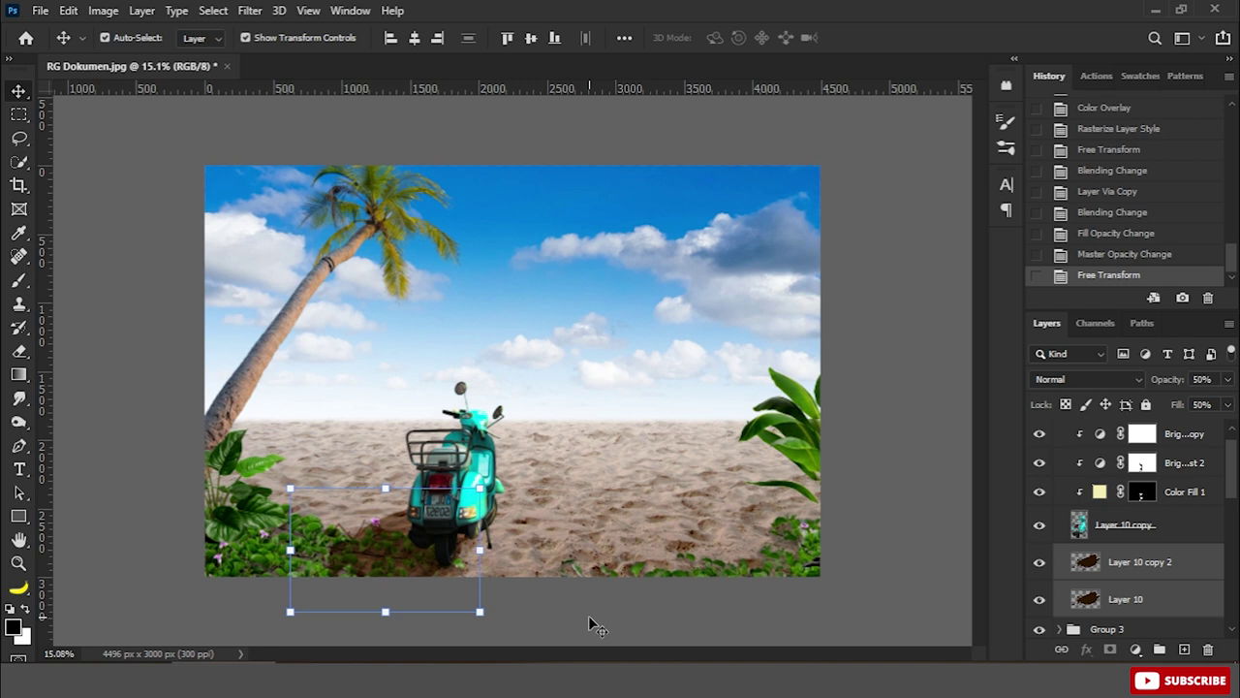
left_click(579, 611)
scroll(486, 495, "up", 3)
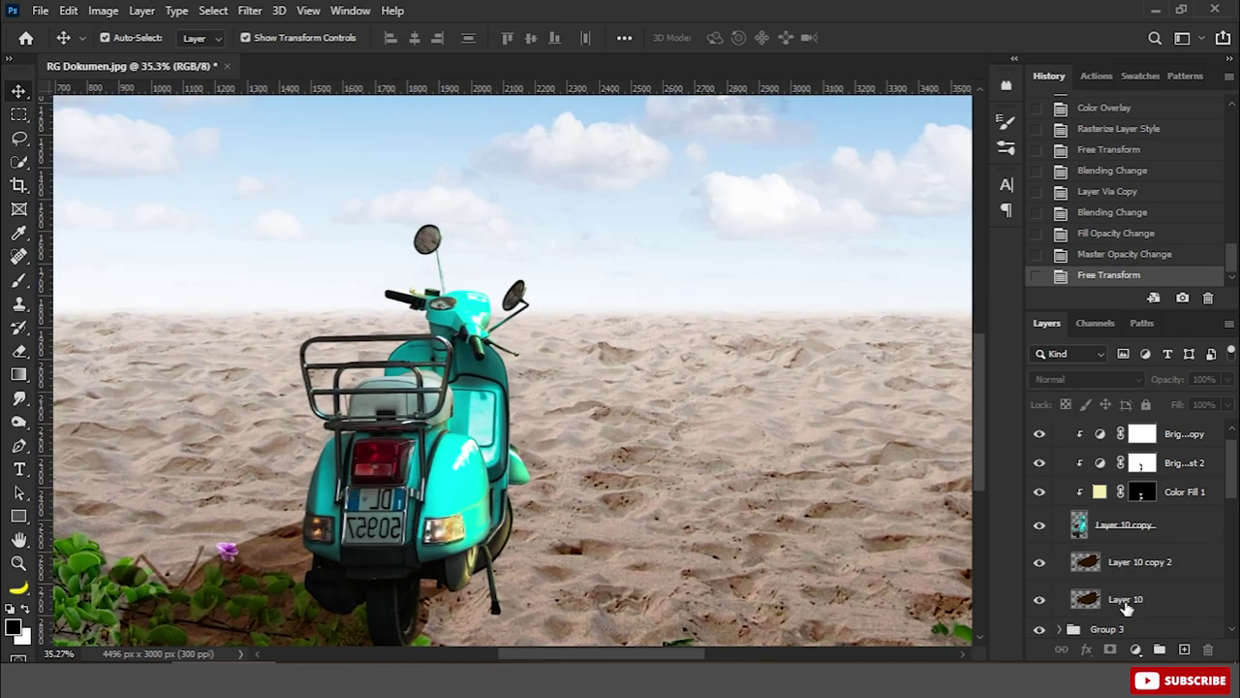
Brush extra shadow under the scooter on Layer 10, undoing the stroke on Layer 10 copy 2
left_click(1119, 601)
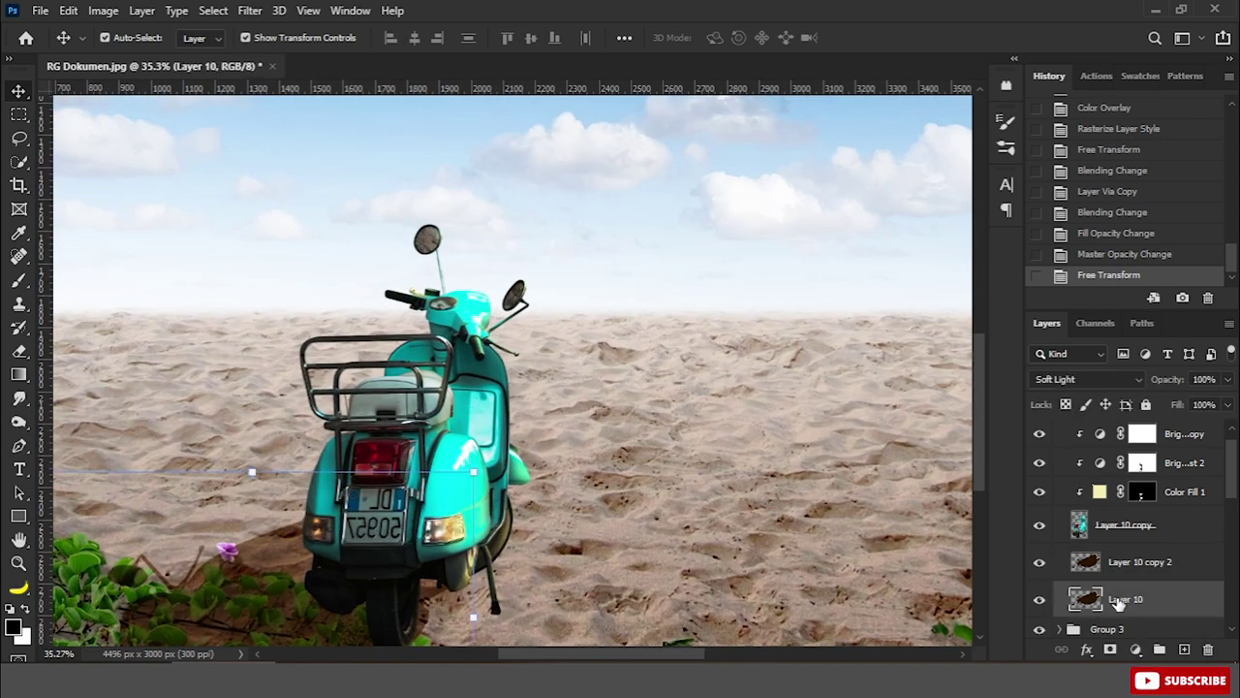
right_click(19, 281)
left_click(68, 280)
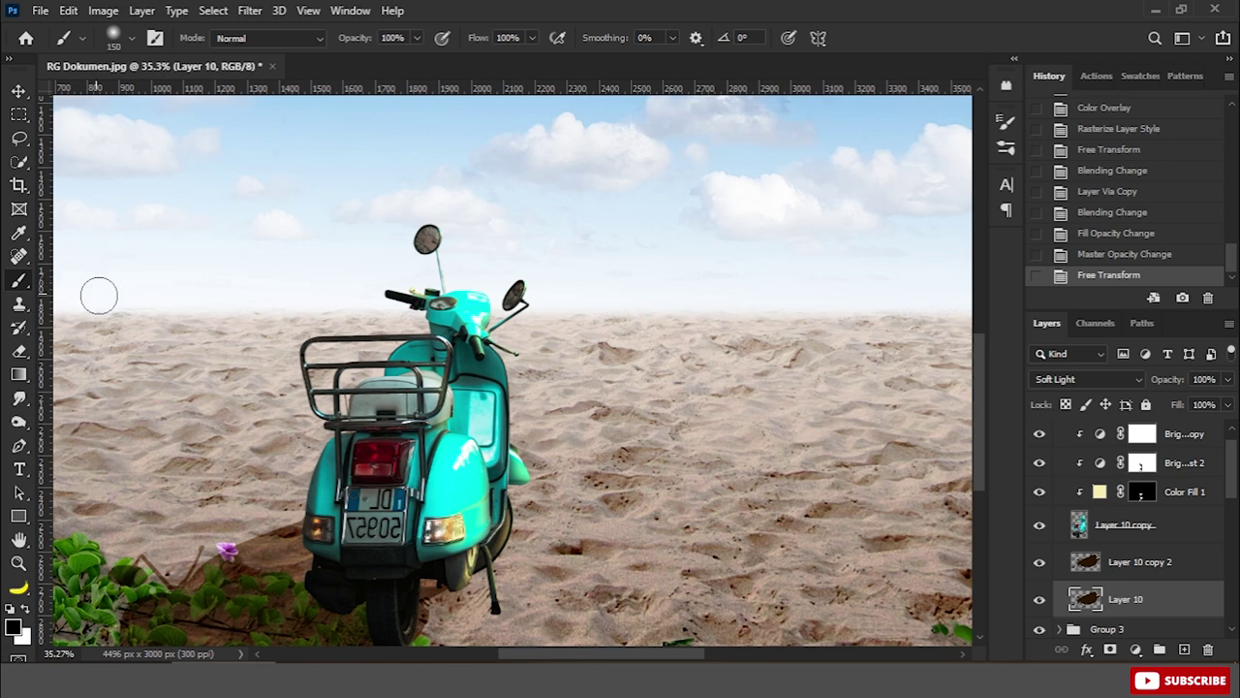
scroll(404, 572, "up", 3)
left_click(398, 584)
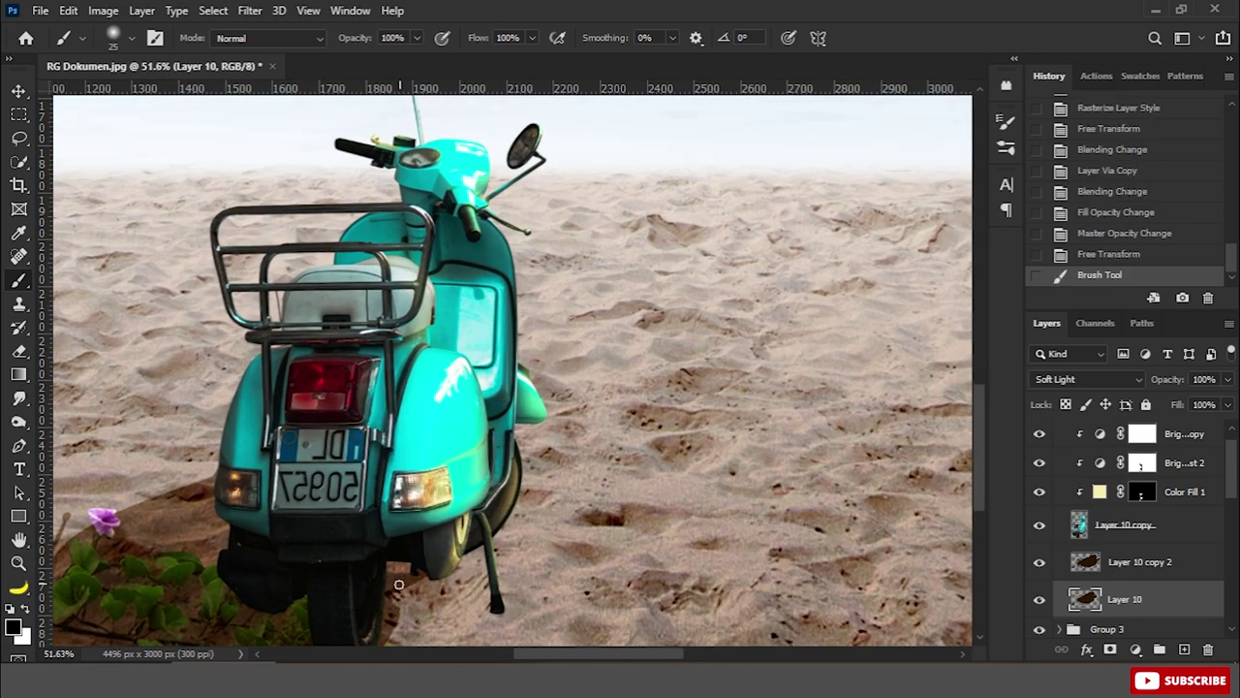
left_click(496, 609)
scroll(496, 608, "down", 3)
left_click(1133, 562)
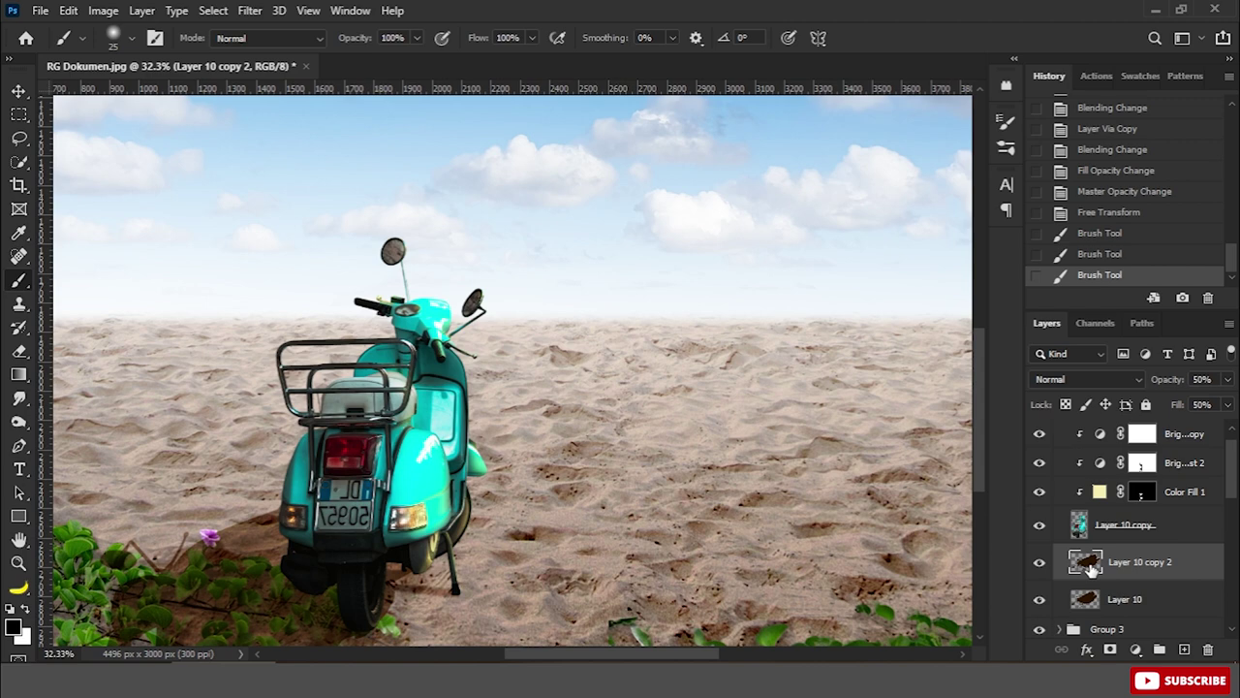
scroll(351, 588, "up", 2)
left_click(352, 588)
key("ctrl+0")
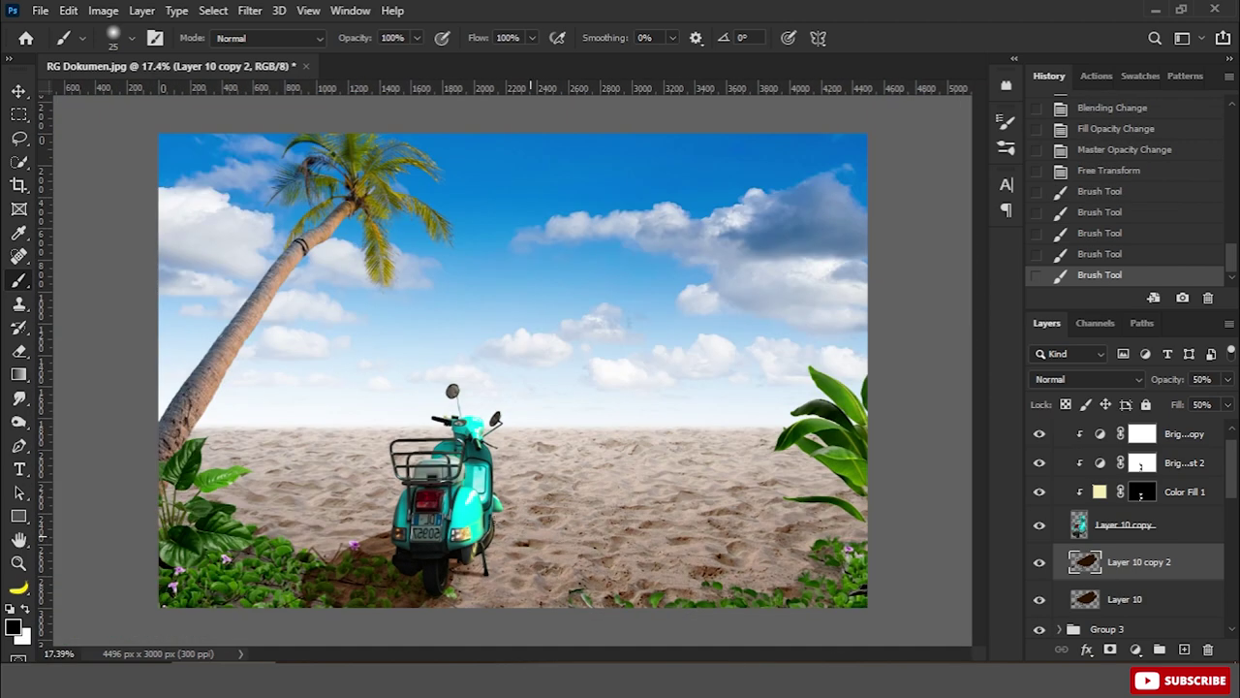
key("ctrl+z")
key("v")
Apply an 8.2 pixel Gaussian Blur to both scooter shadow layers
left_click(250, 11)
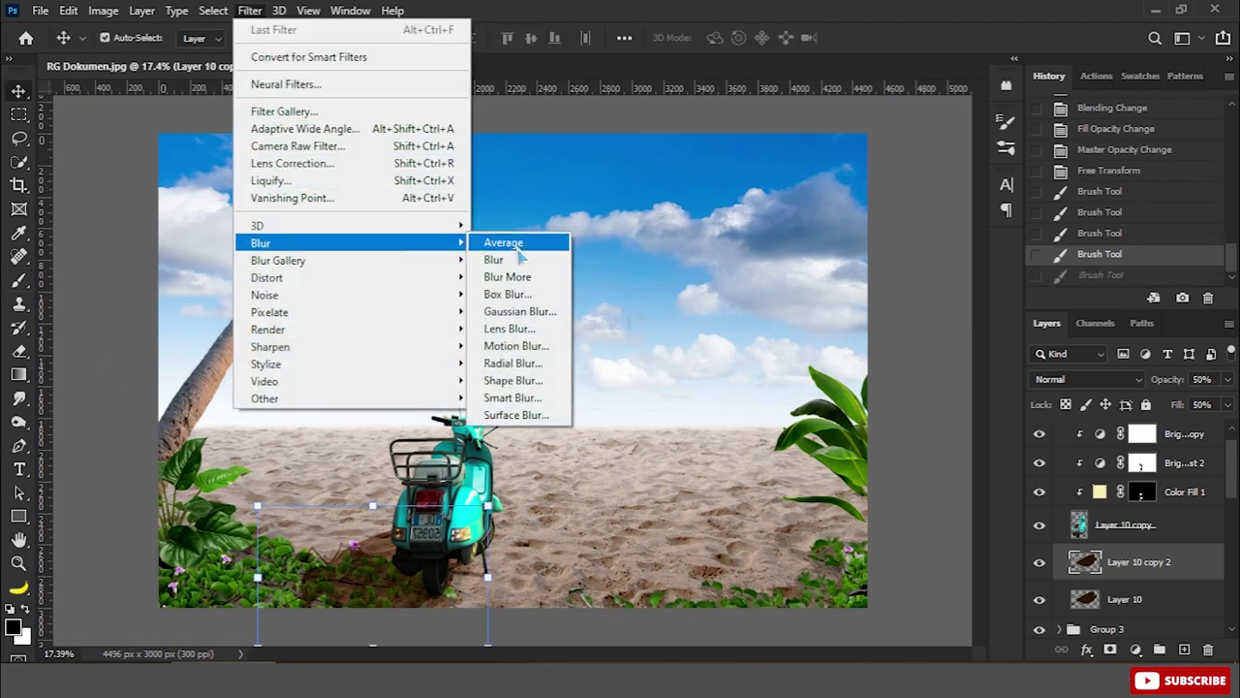
left_click(513, 309)
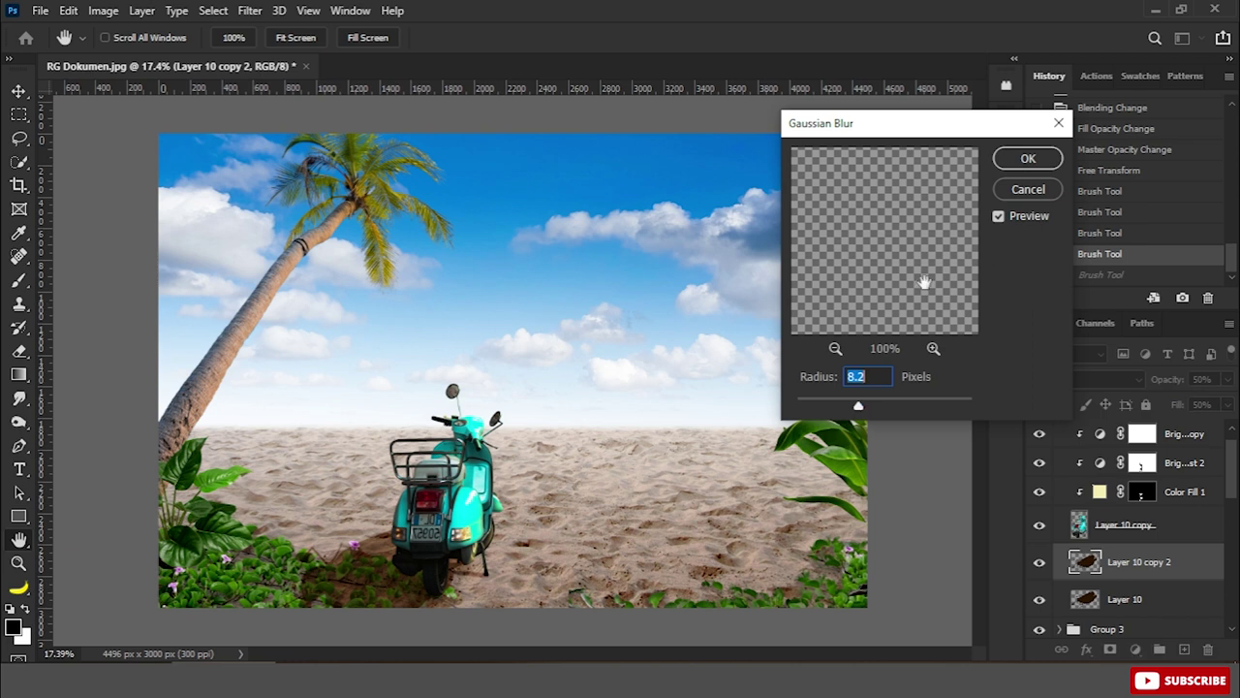
left_click(1028, 158)
key("alt+bracketleft")
left_click(249, 11)
left_click(258, 32)
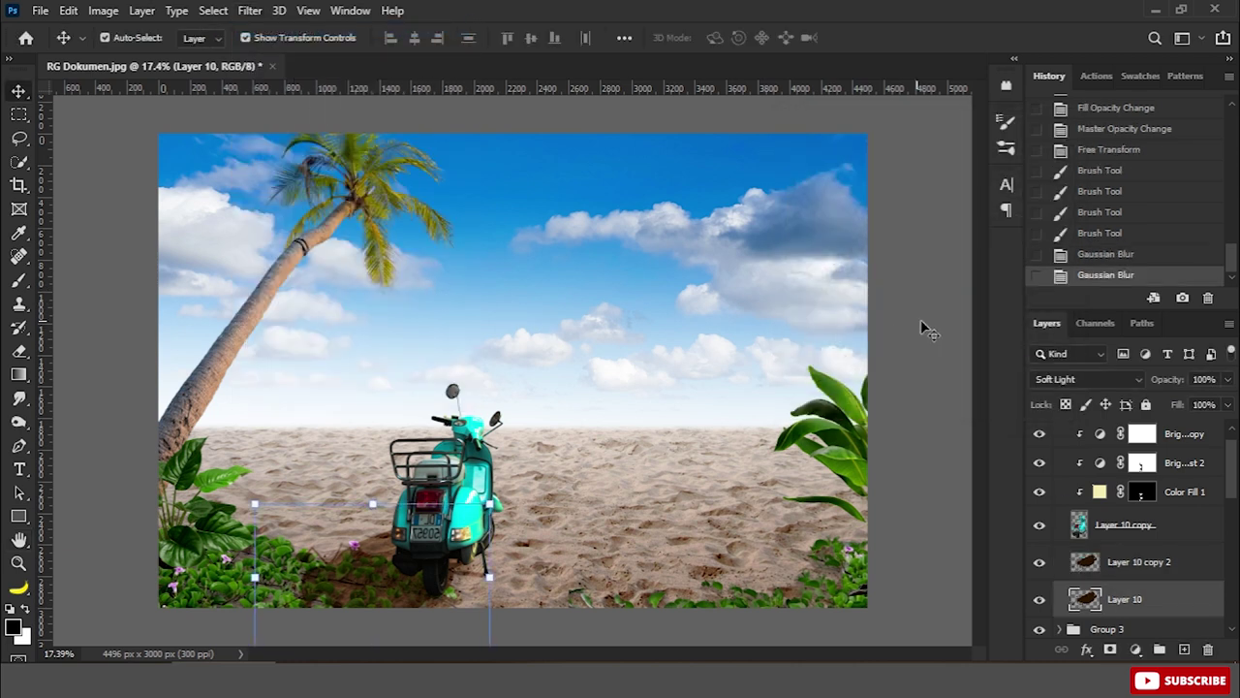
key("alt+bracketright")
scroll(1170, 593, "down", 2)
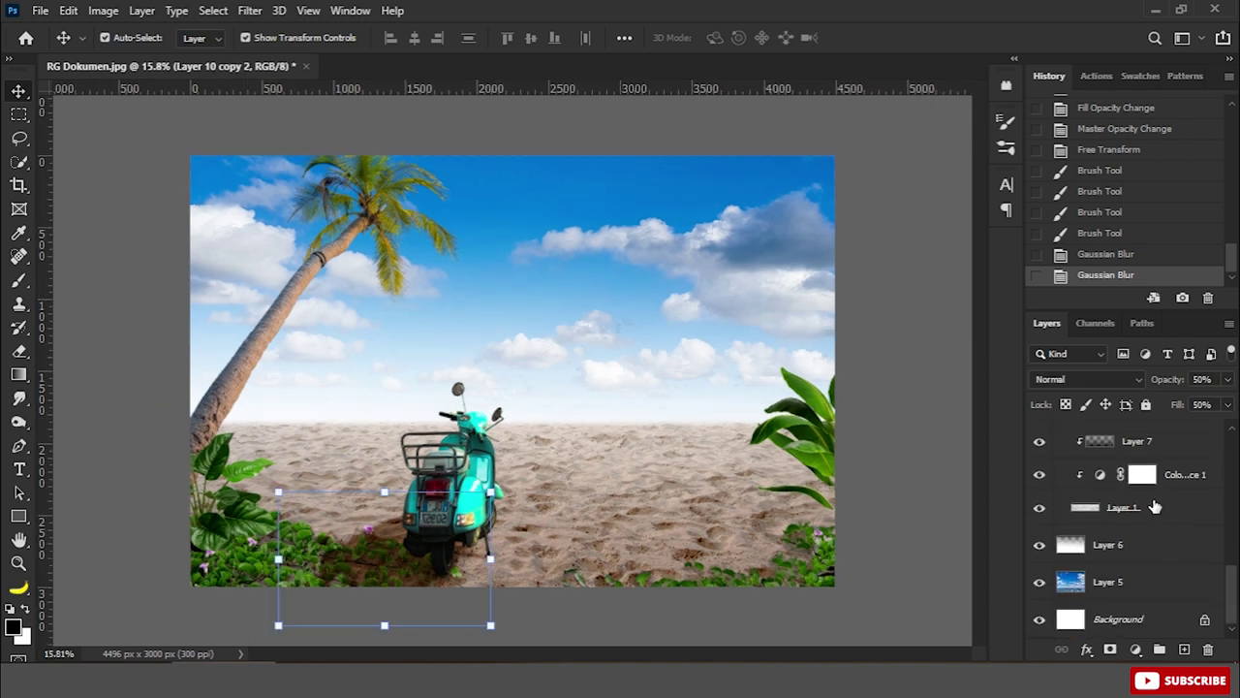
Duplicate Layer 7 as a clipped copy and float the tire-track image beside the composite
left_click(1132, 444)
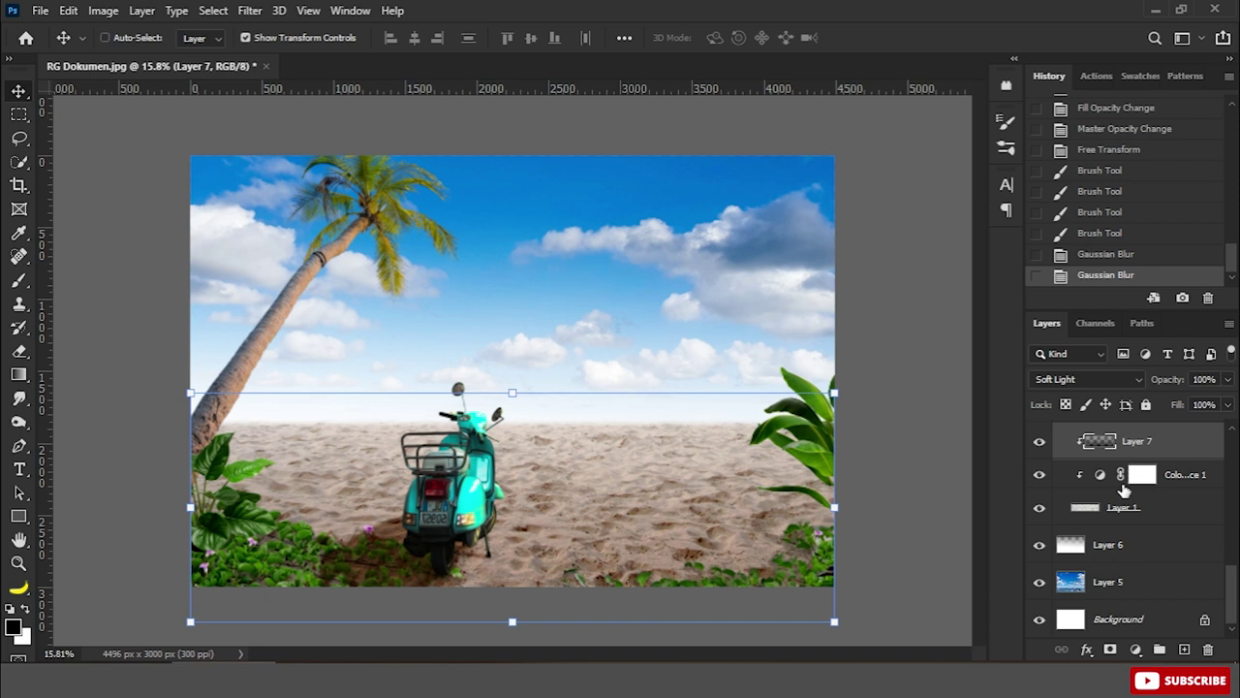
key("ctrl+j")
right_click(1143, 442)
left_click(996, 354)
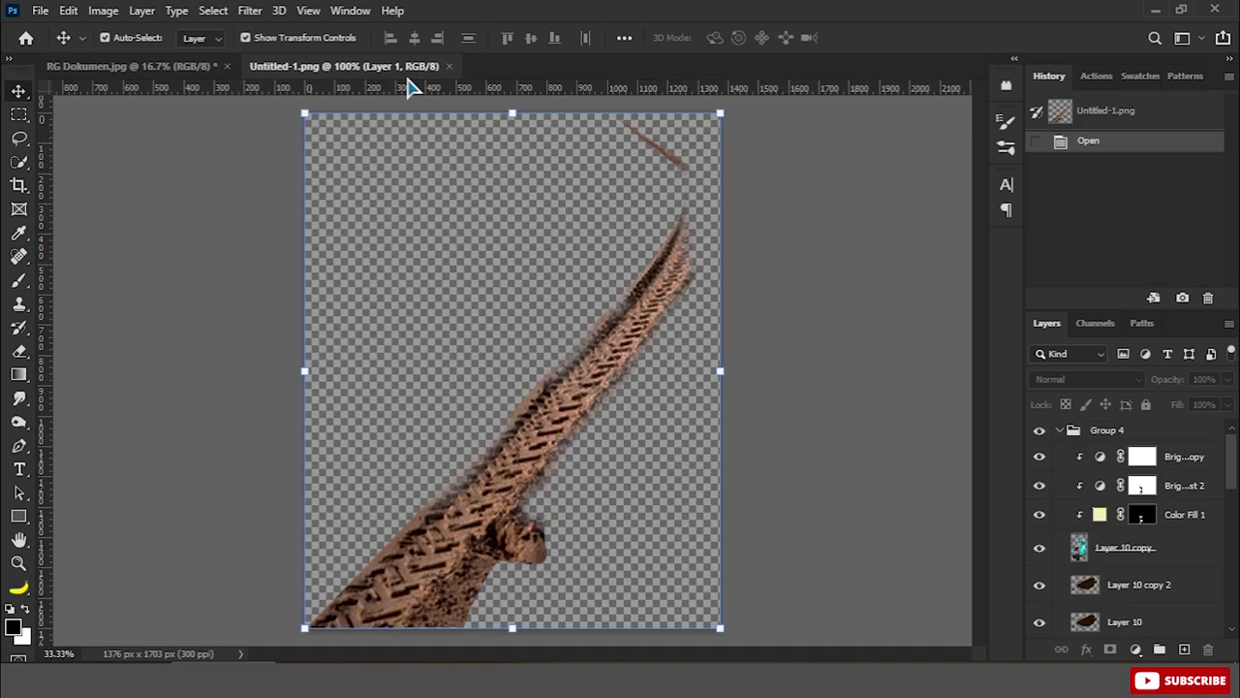
left_click_drag(407, 84, 67, 312)
Bring the tire-track image into the beach composite and shrink it below the scooter
left_click(662, 386)
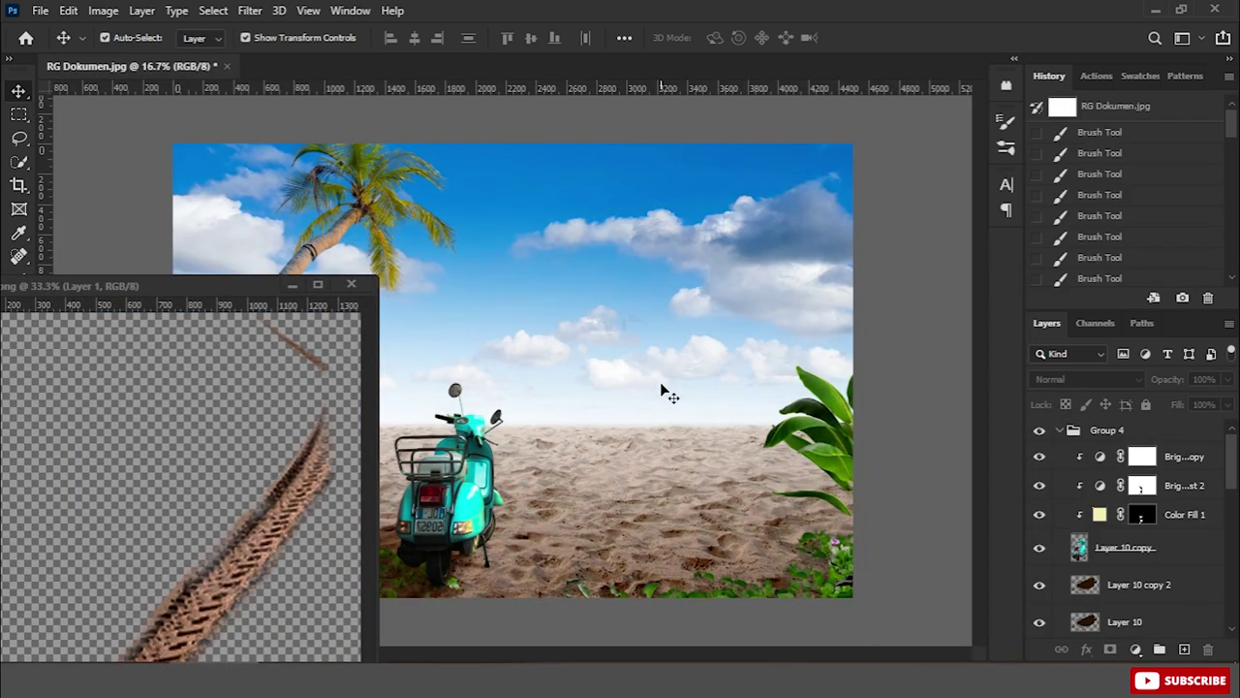
left_click(1163, 585)
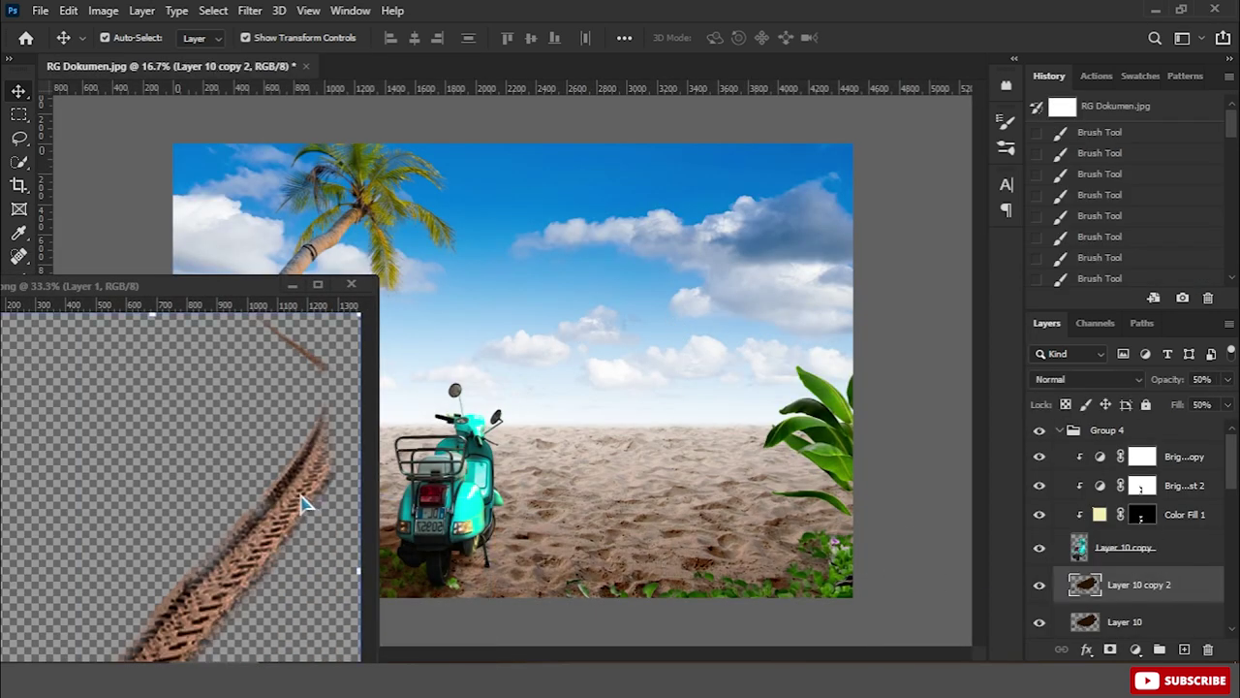
left_click_drag(303, 504, 517, 531)
left_click(352, 285)
key("ctrl+t")
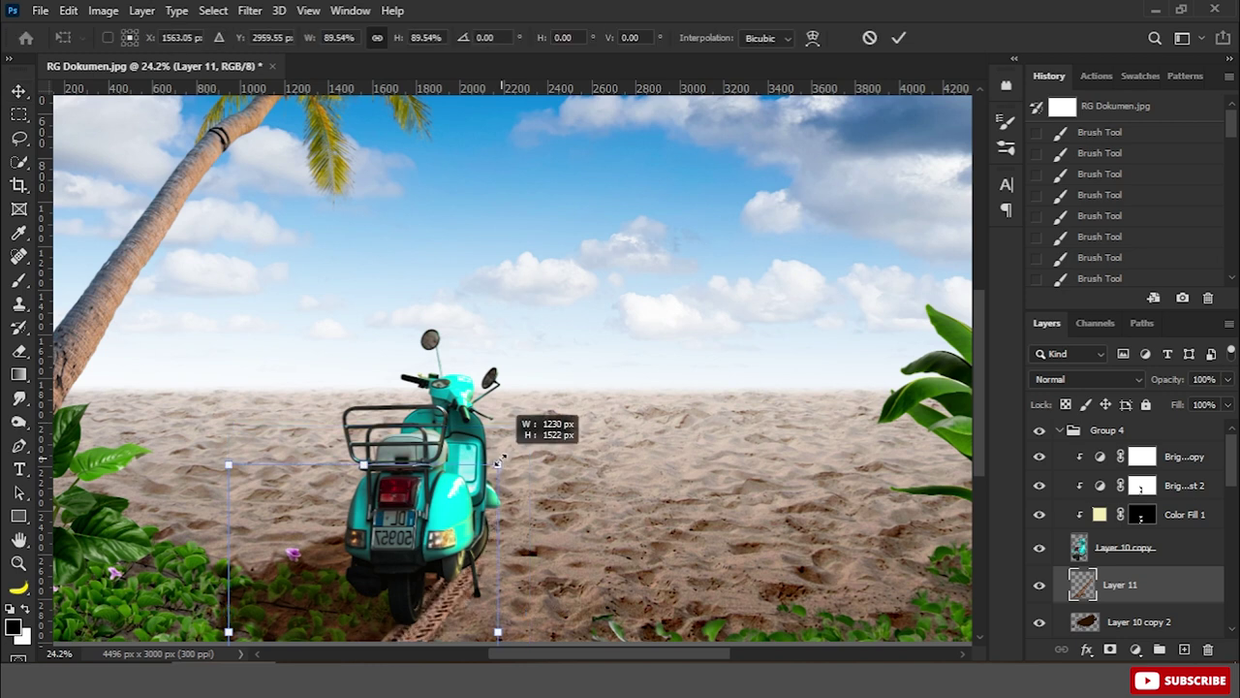
left_click_drag(523, 446, 463, 560)
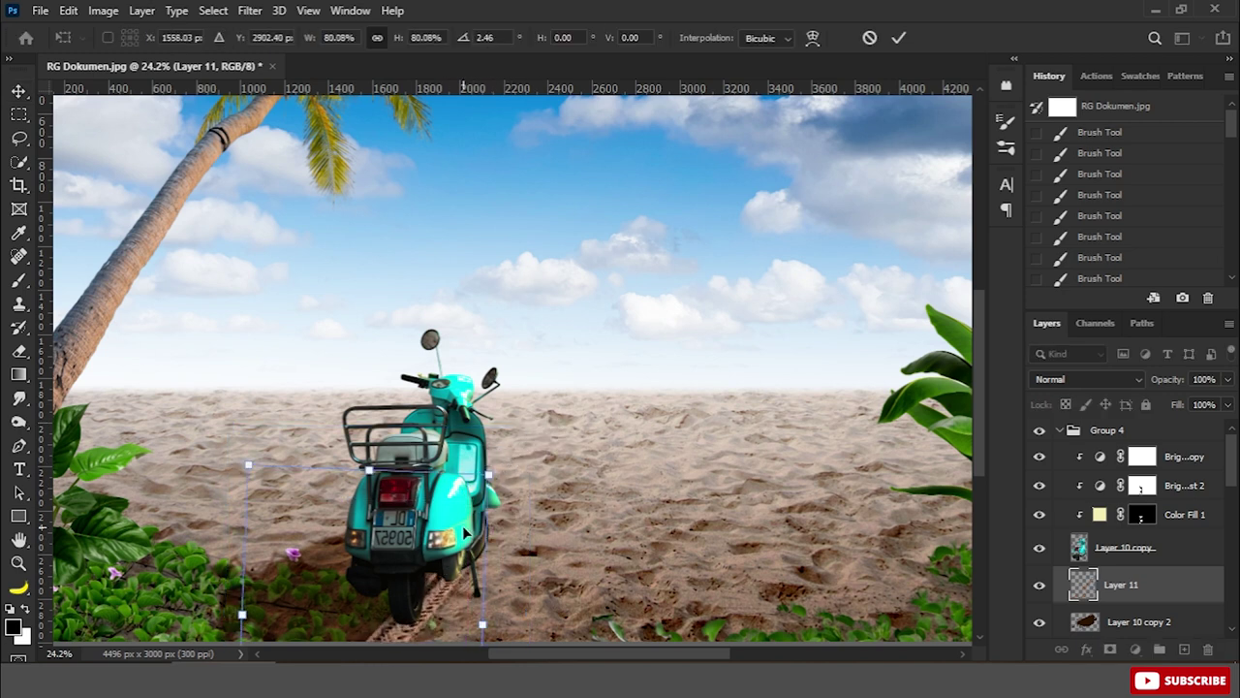
key("Return")
Narrow the tire track and give it perspective so it trails toward the viewer, nudged into place
key("ctrl+t")
left_click_drag(481, 623, 467, 616)
right_click(474, 264)
left_click(526, 359)
scroll(446, 571, "down", 4)
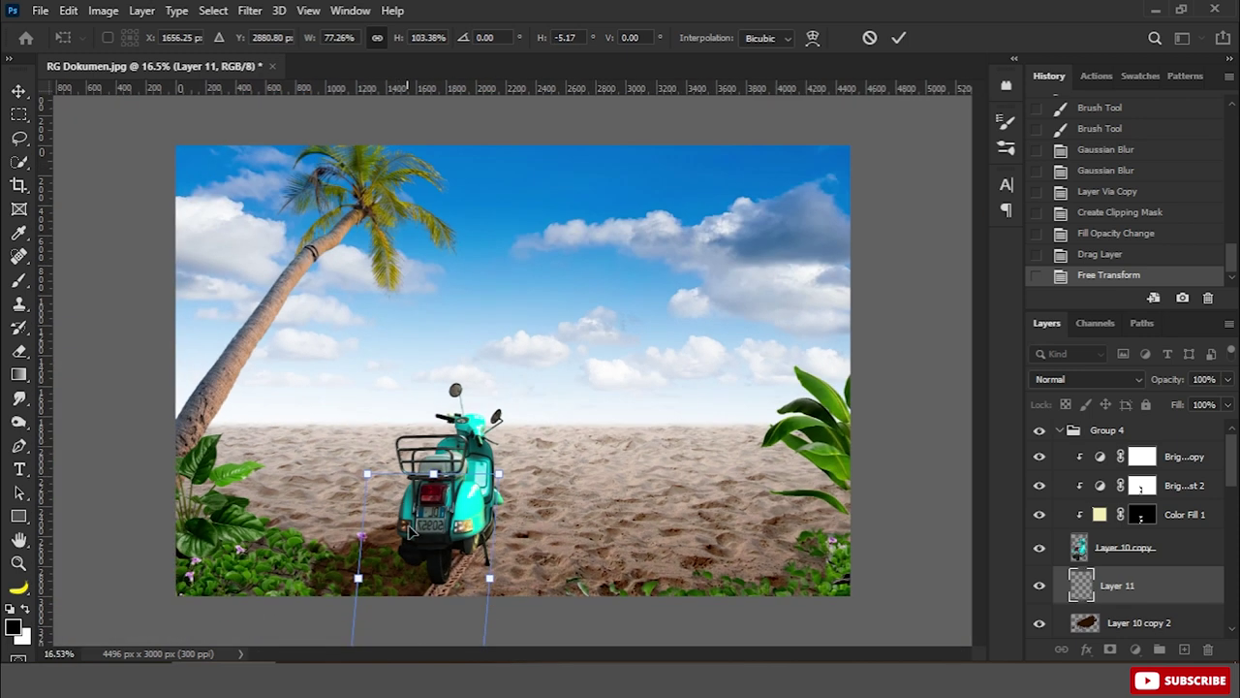
left_click_drag(451, 567, 442, 563)
key("Return")
scroll(507, 367, "up", 2)
key("Up")
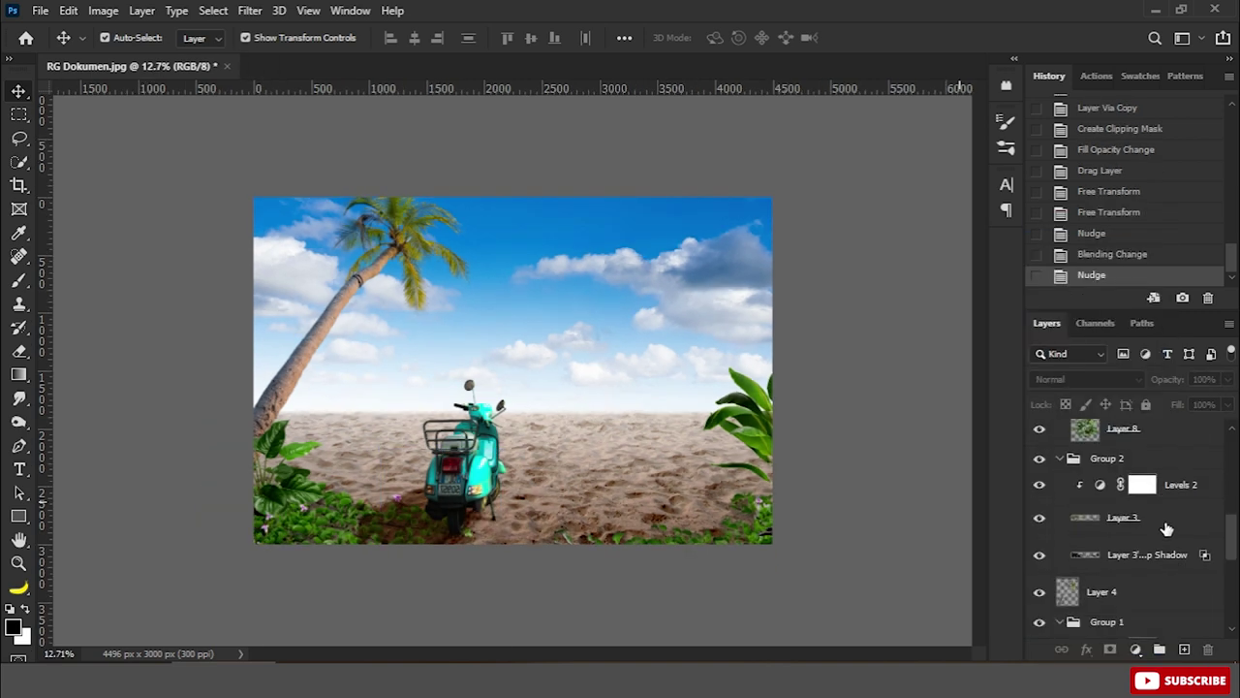
Add a black Solid Color fill above Layer 3 in Soft Light, moved above Levels 2
left_click(1167, 528)
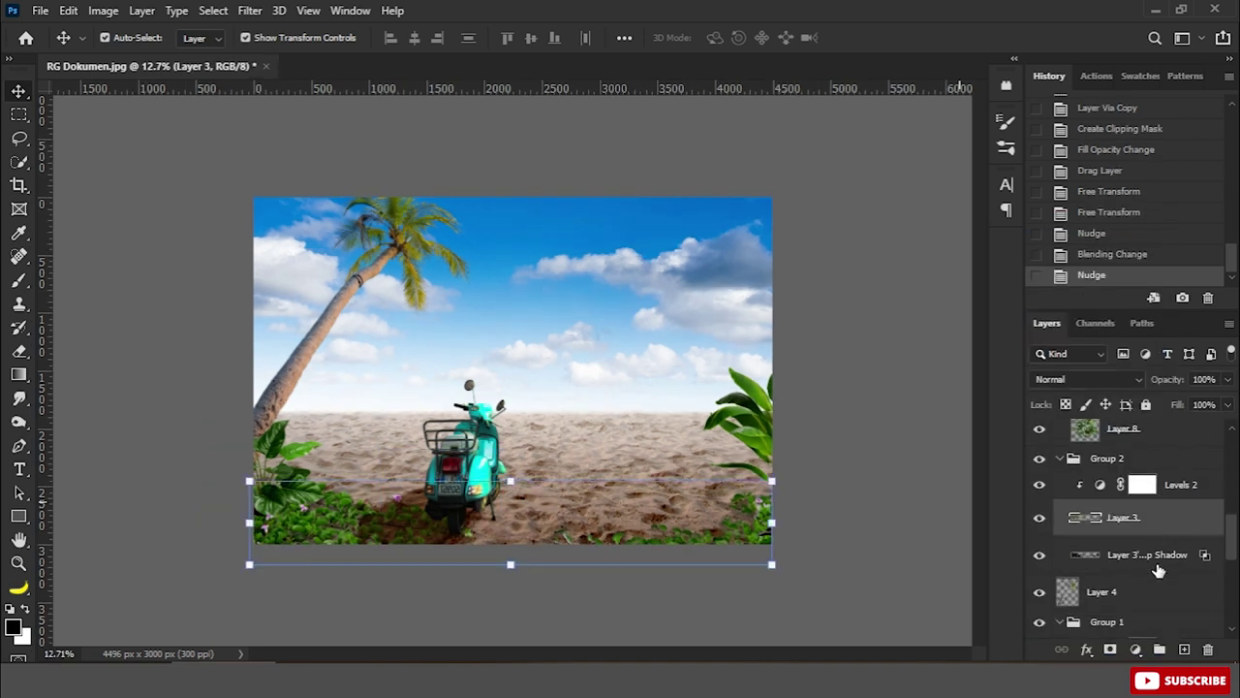
left_click(1136, 649)
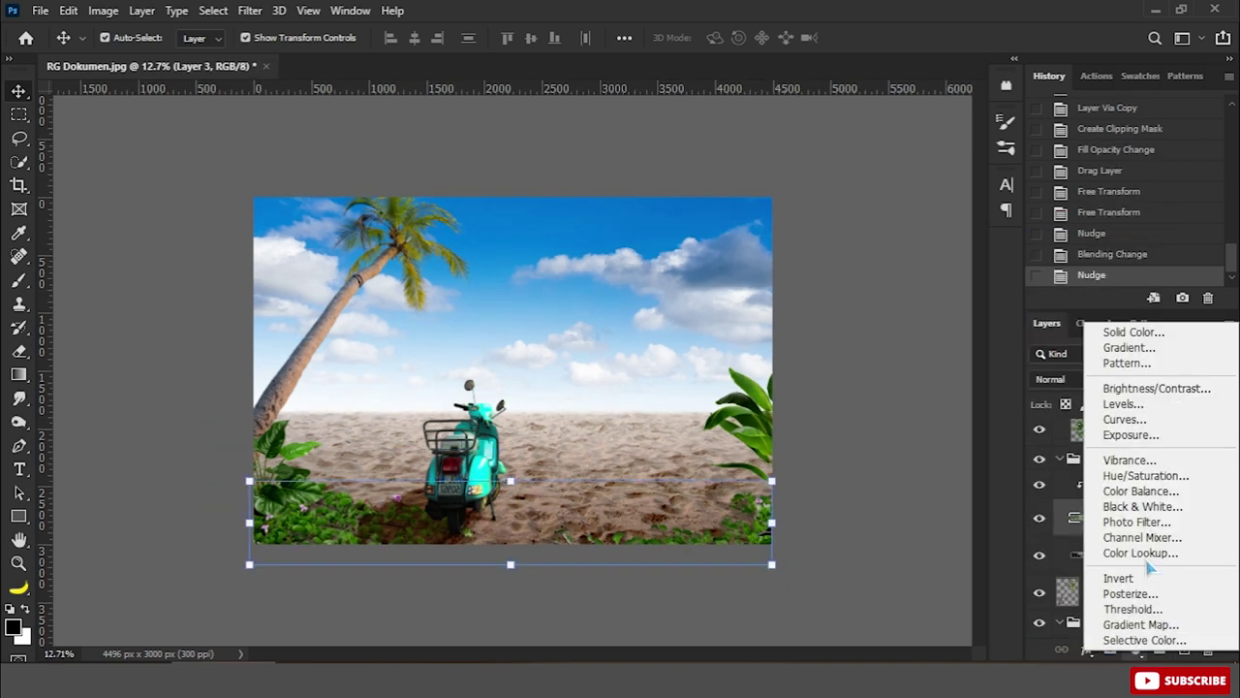
left_click(1144, 334)
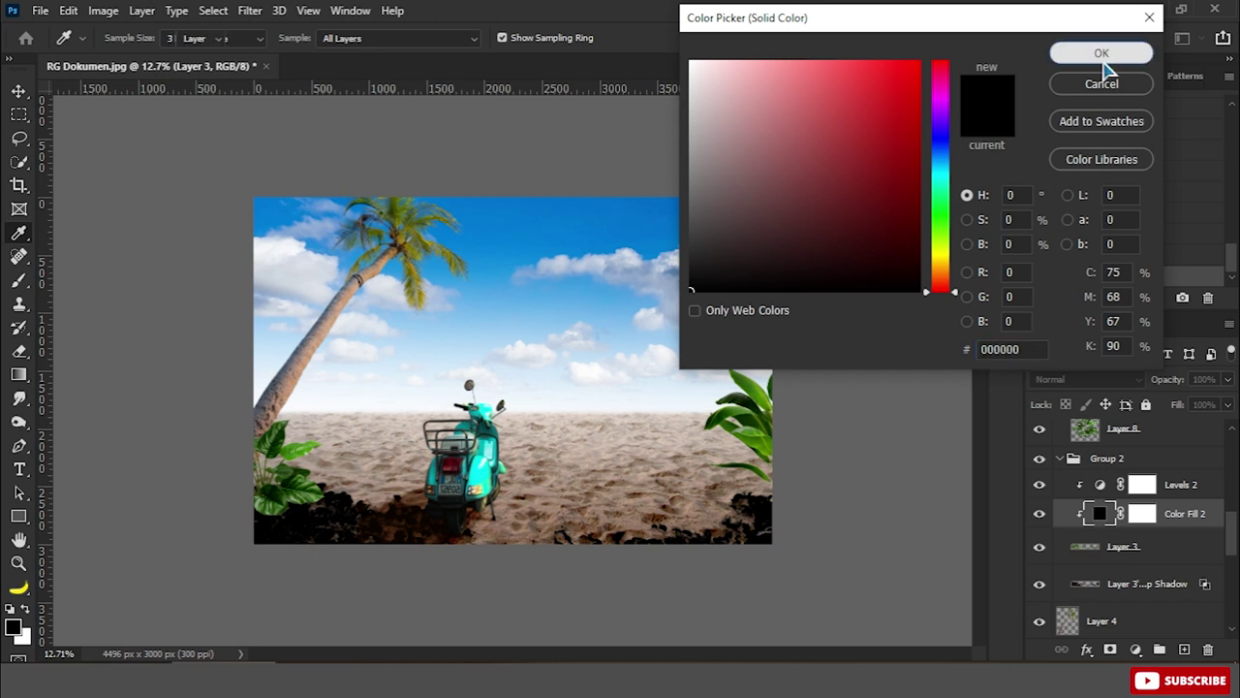
left_click(1102, 51)
left_click(1112, 378)
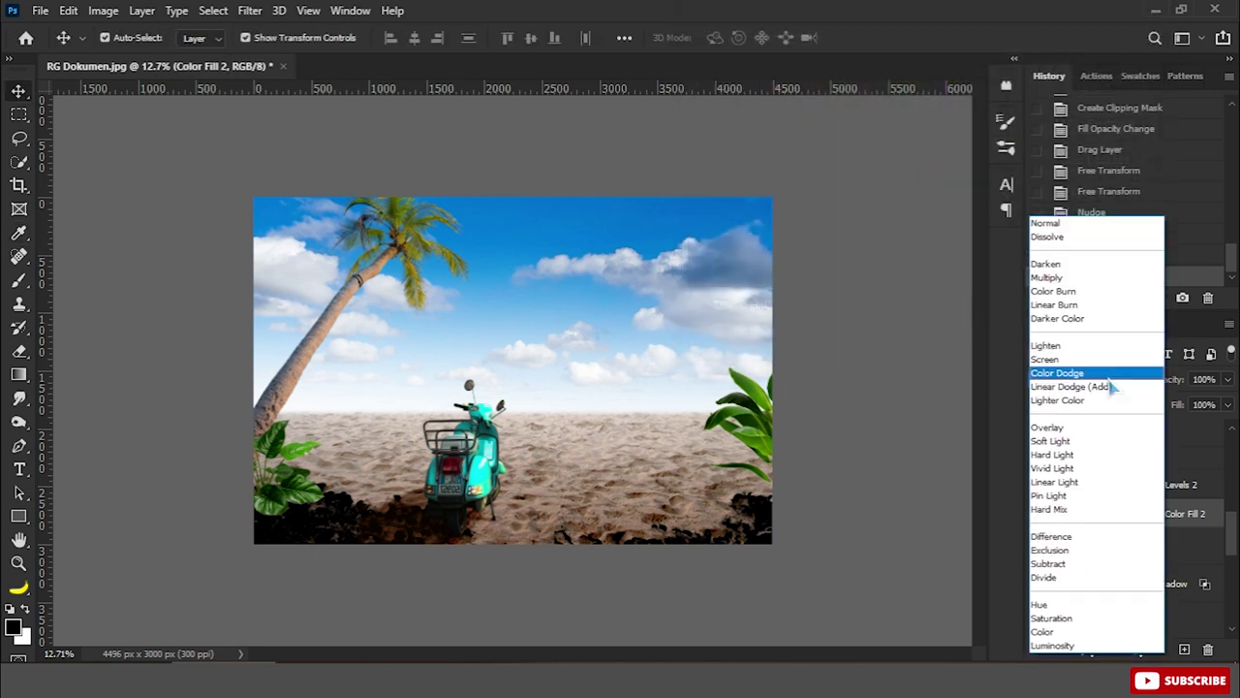
left_click(1096, 442)
left_click_drag(1134, 516, 1177, 485)
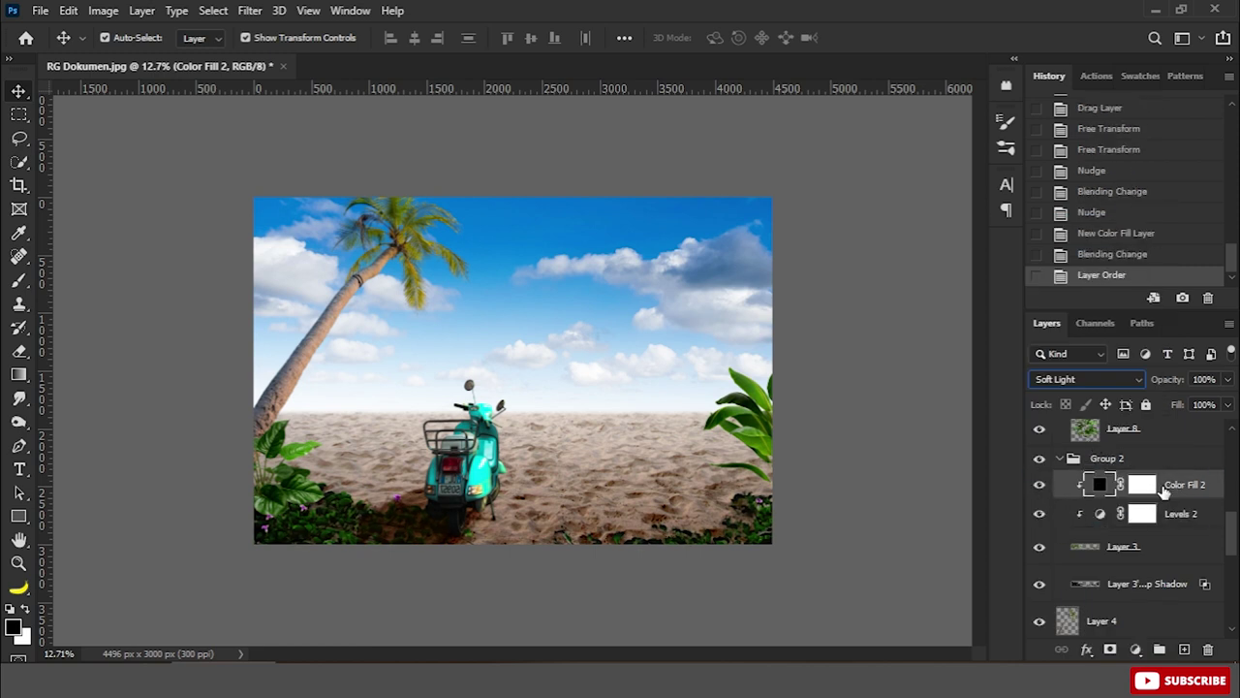
Set Color Fill 2 to 50% and paint its mask over the plants with a 1000-pixel brush
left_click(1142, 484)
type("b")
type("50")
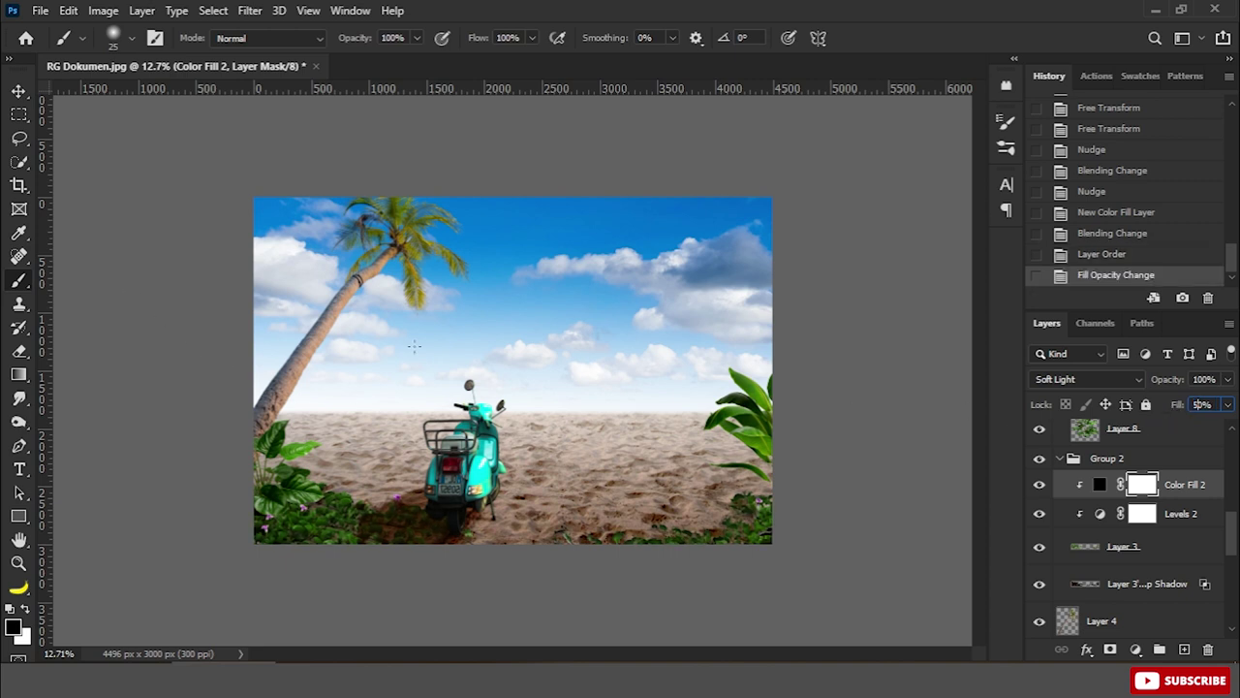
right_click(508, 409)
left_click_drag(631, 388, 627, 494)
left_click(349, 485)
left_click(733, 476)
left_click(620, 514)
left_click(748, 474)
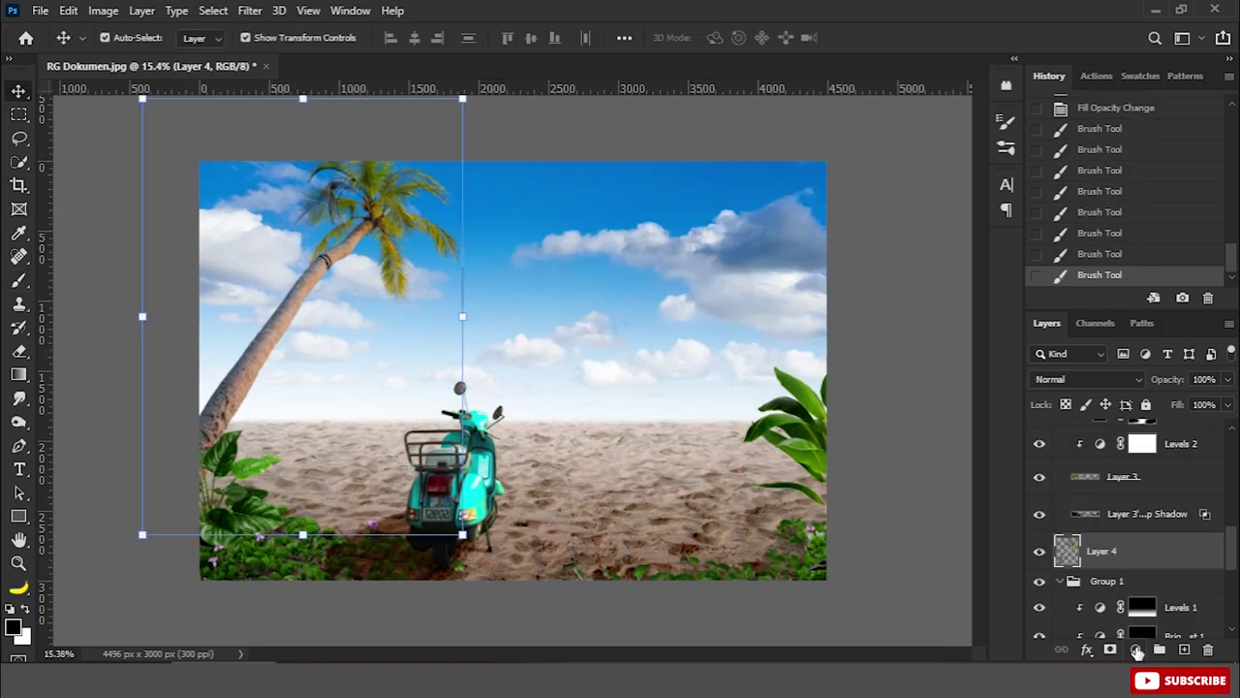
left_click(1135, 648)
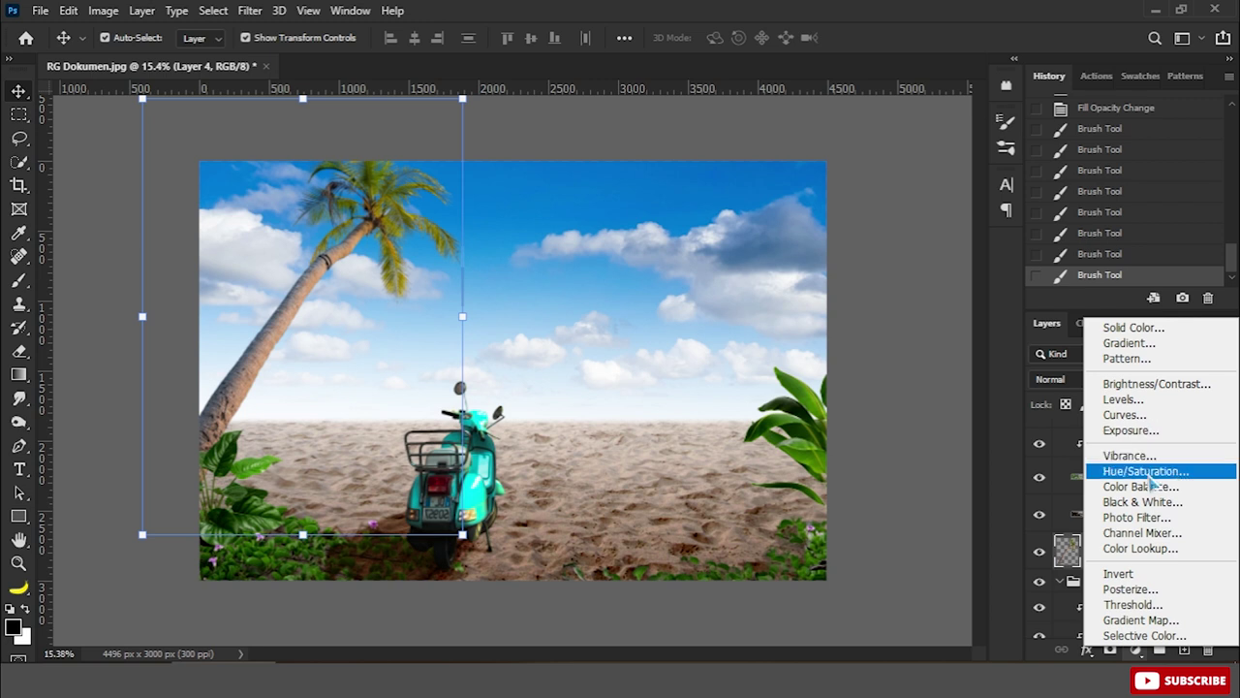
Add a Hue/Saturation adjustment clipped to Layer 4 with saturation -48
left_click(1146, 472)
left_click(891, 449)
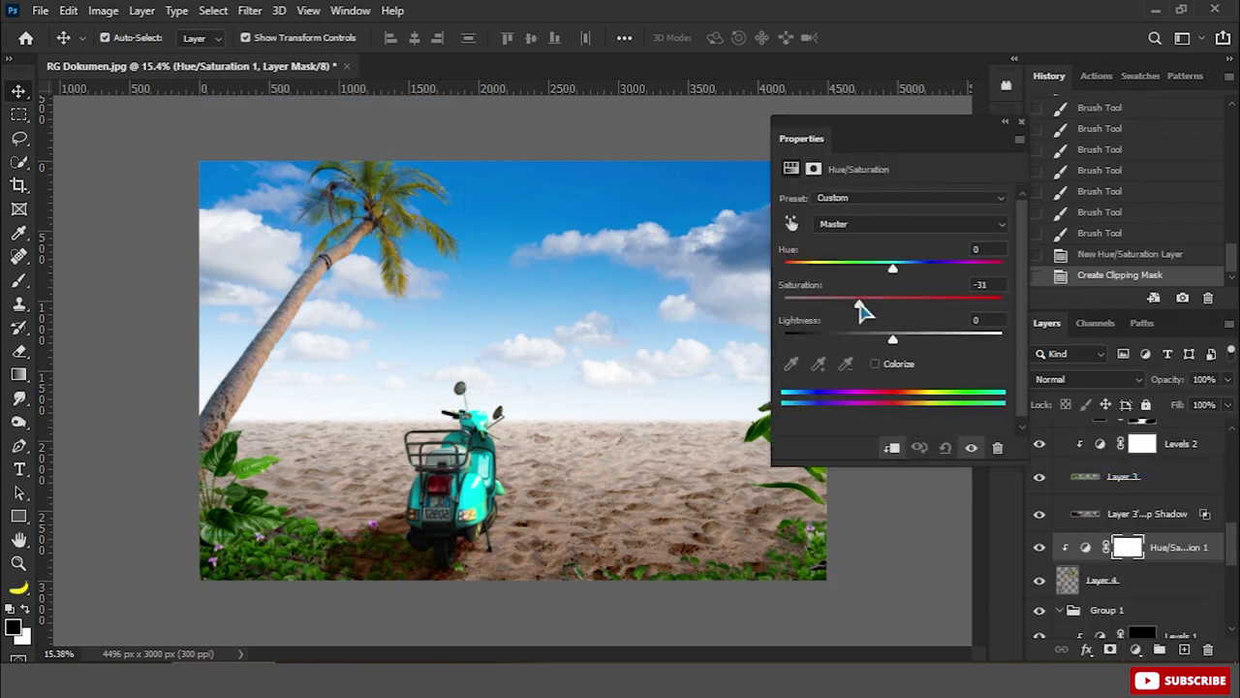
left_click_drag(841, 308, 842, 306)
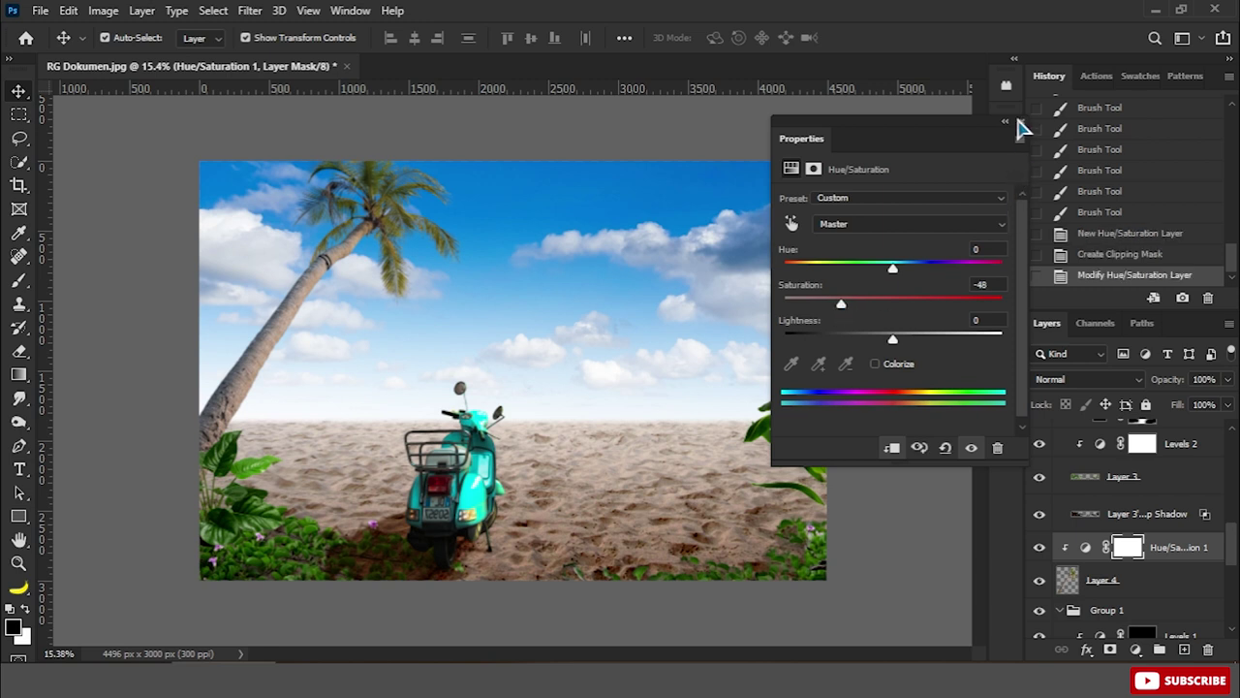
left_click(1018, 123)
Invert the Hue/Saturation mask and brush the desaturation back into parts of Layer 4
key("ctrl+i")
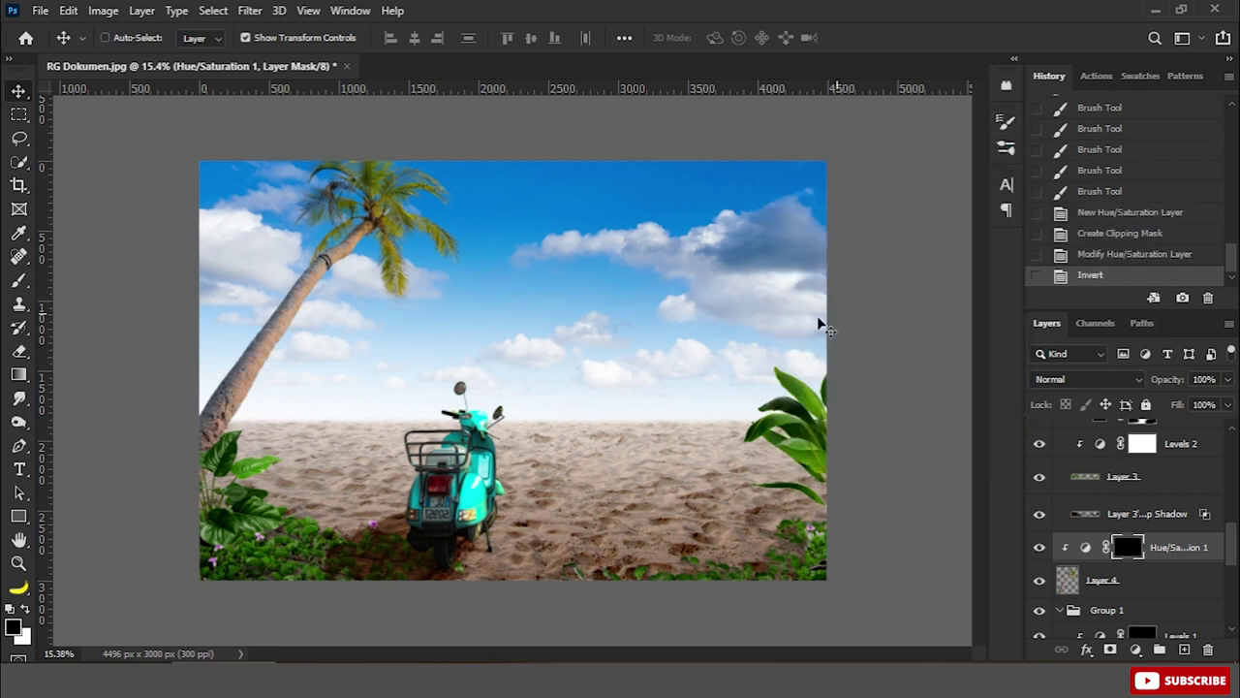
left_click(25, 287)
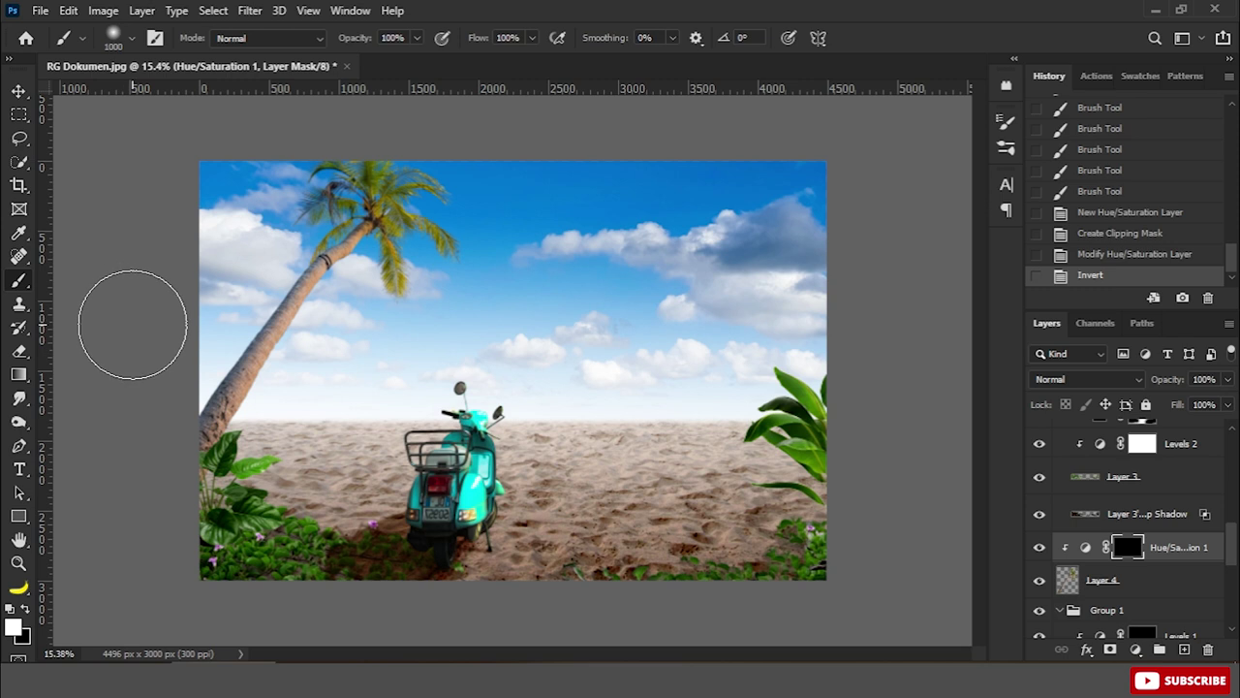
scroll(350, 268, "up", 2)
key("[")
left_click_drag(320, 222, 272, 262)
left_click_drag(126, 514, 210, 356)
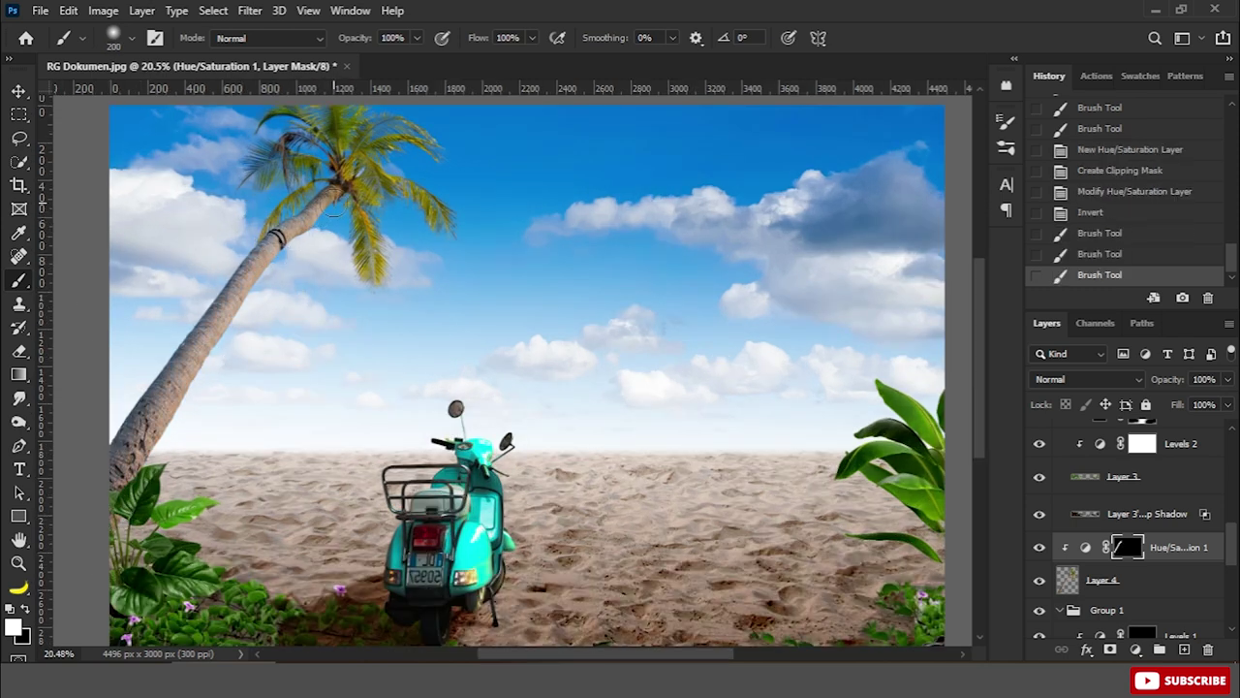
left_click_drag(335, 218, 388, 384)
scroll(428, 371, "down", 3)
Add a Levels adjustment to Layer 4 with the black input raised to 35
left_click(1102, 582)
left_click(1135, 649)
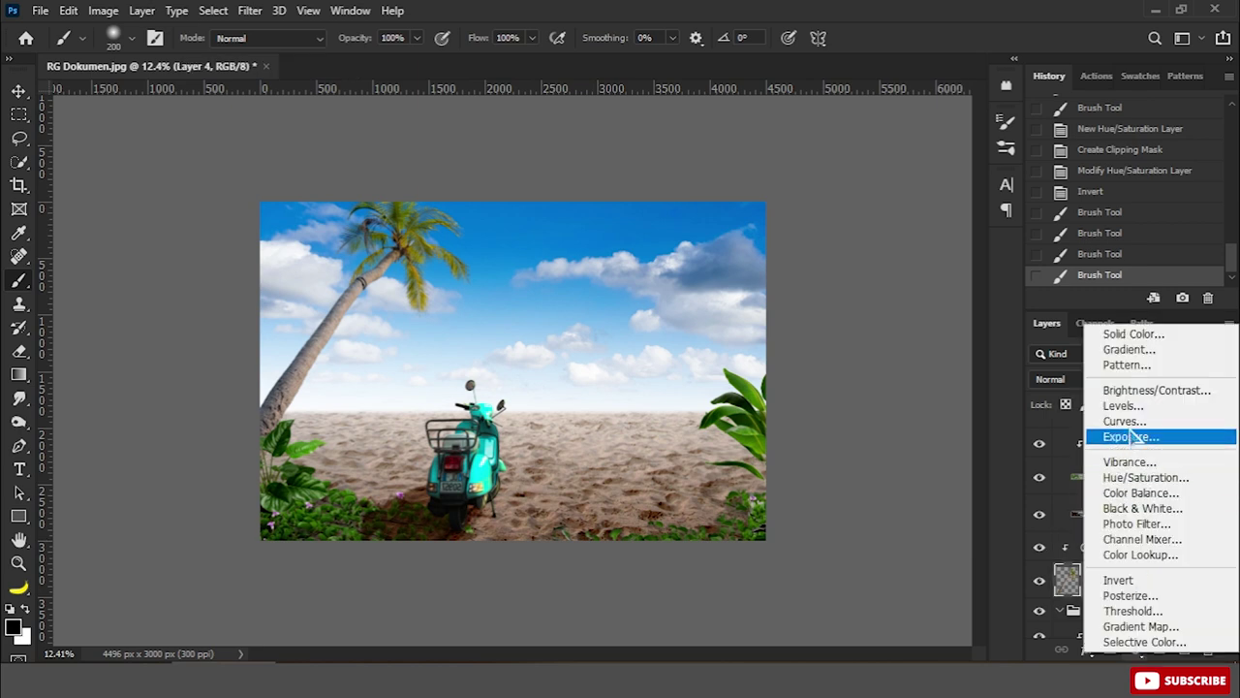
left_click(1127, 404)
left_click_drag(810, 332, 837, 335)
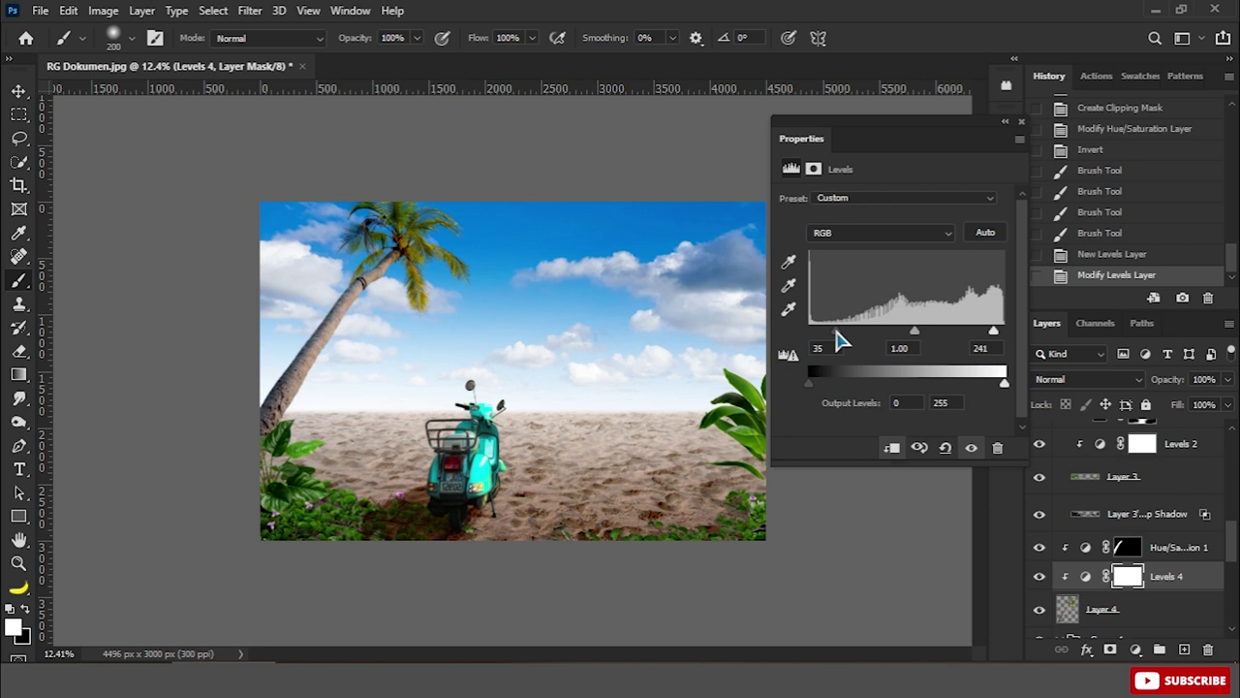
left_click(1020, 124)
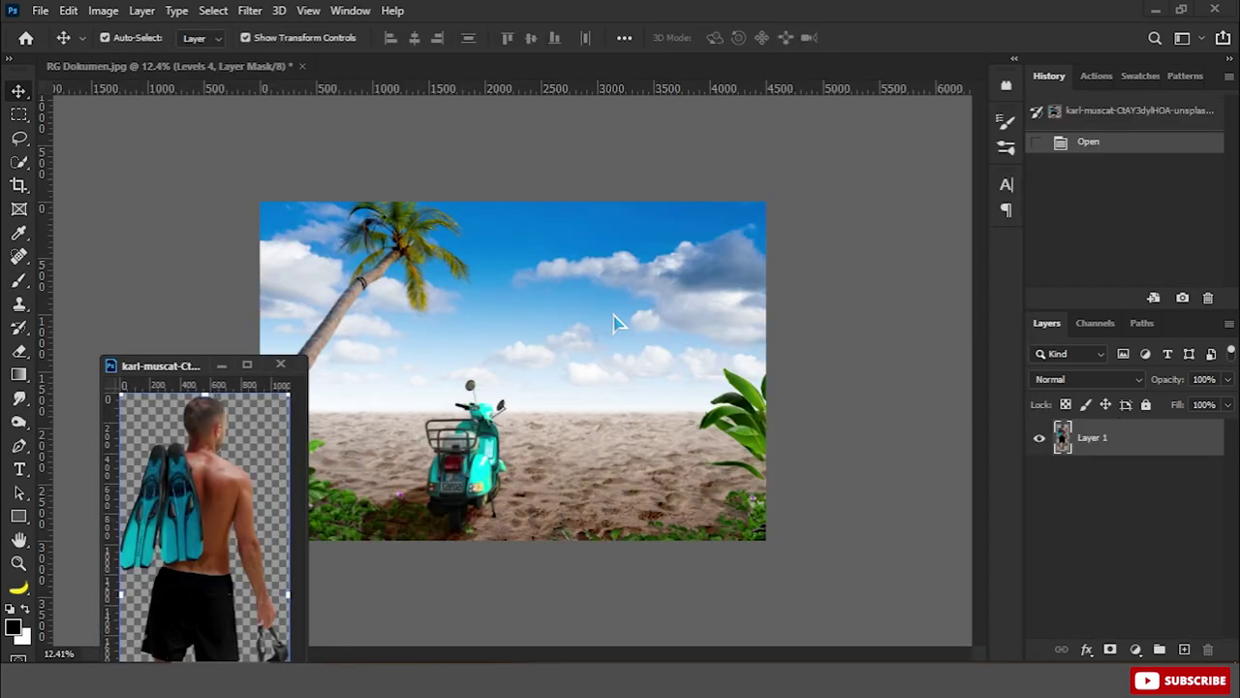
Drag the man-with-fins photo into the beach composite, scaled down and slightly rotated
scroll(1170, 438, "up", 5)
left_click(1171, 435)
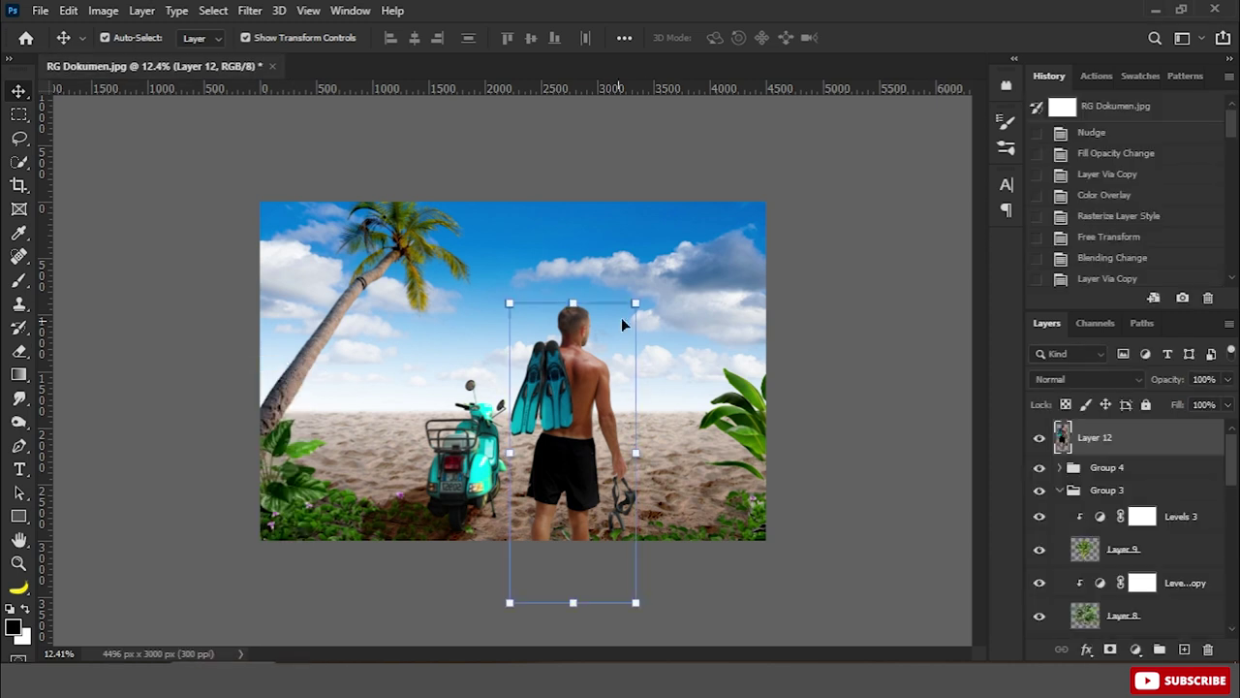
mouse_move(631, 300)
left_mouse_down()
mouse_move(599, 368)
mouse_move(625, 315)
left_mouse_up()
mouse_move(596, 376)
left_mouse_down()
mouse_move(584, 350)
mouse_move(606, 327)
mouse_move(584, 371)
left_mouse_up()
key("Return")
Resize Group 1 vertically, then move the man slightly down and left onto the sand
scroll(584, 371, "up", 2)
scroll(781, 401, "down", 2)
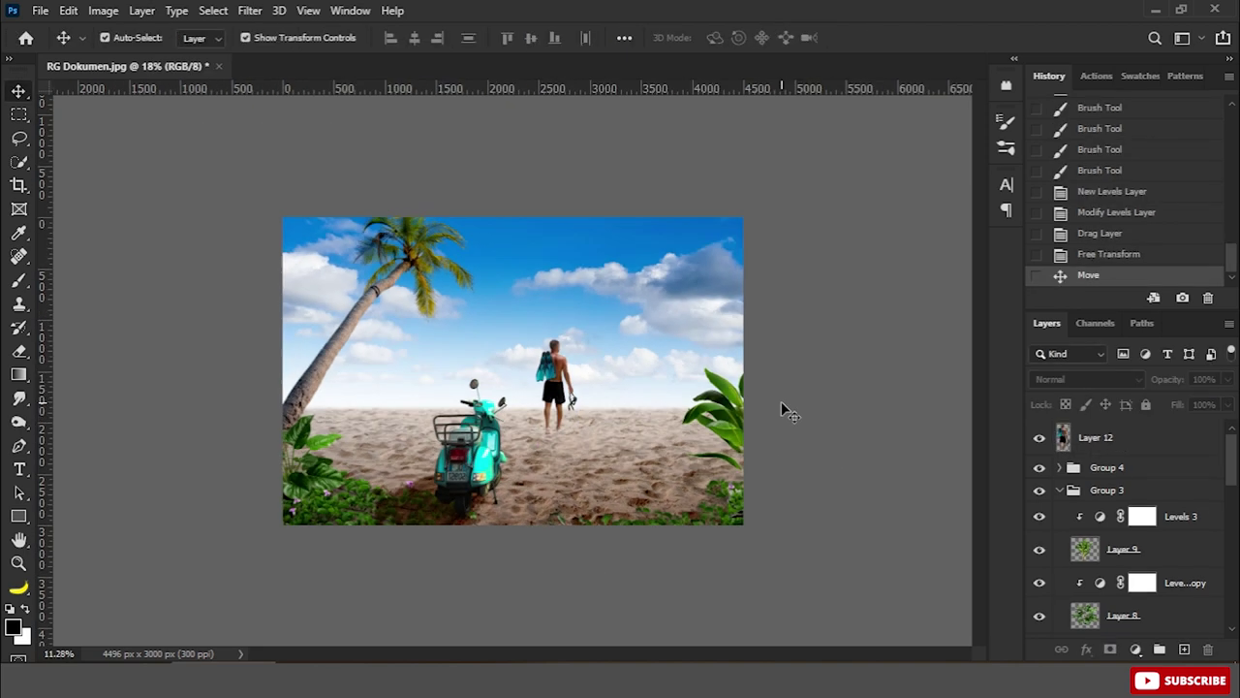
key("ctrl+t")
mouse_move(512, 229)
left_mouse_down()
mouse_move(516, 254)
mouse_move(512, 229)
left_mouse_up()
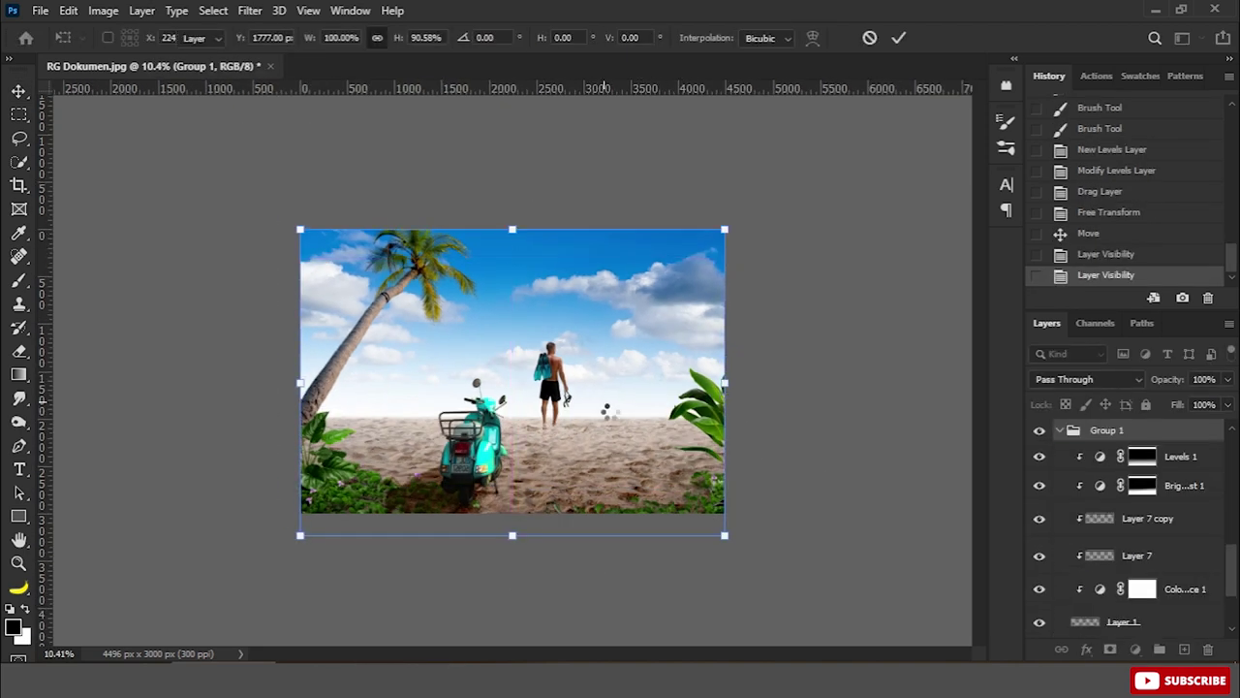
key("Return")
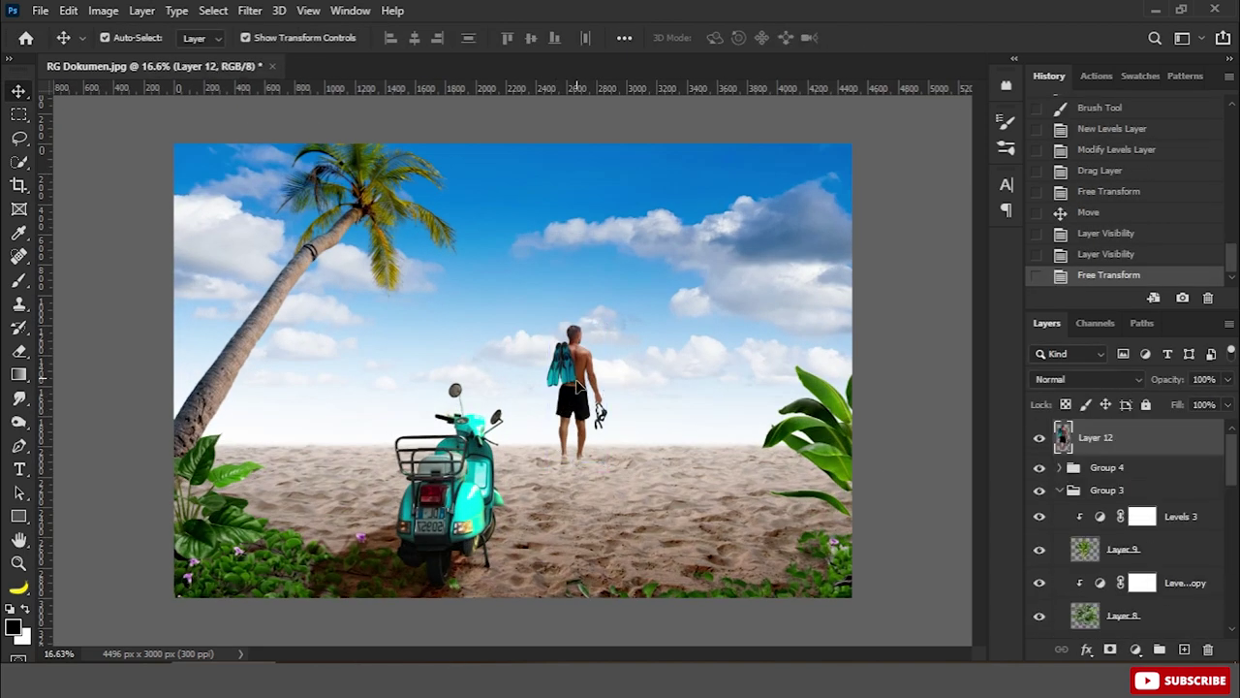
left_click_drag(577, 386, 589, 408)
left_click(877, 402)
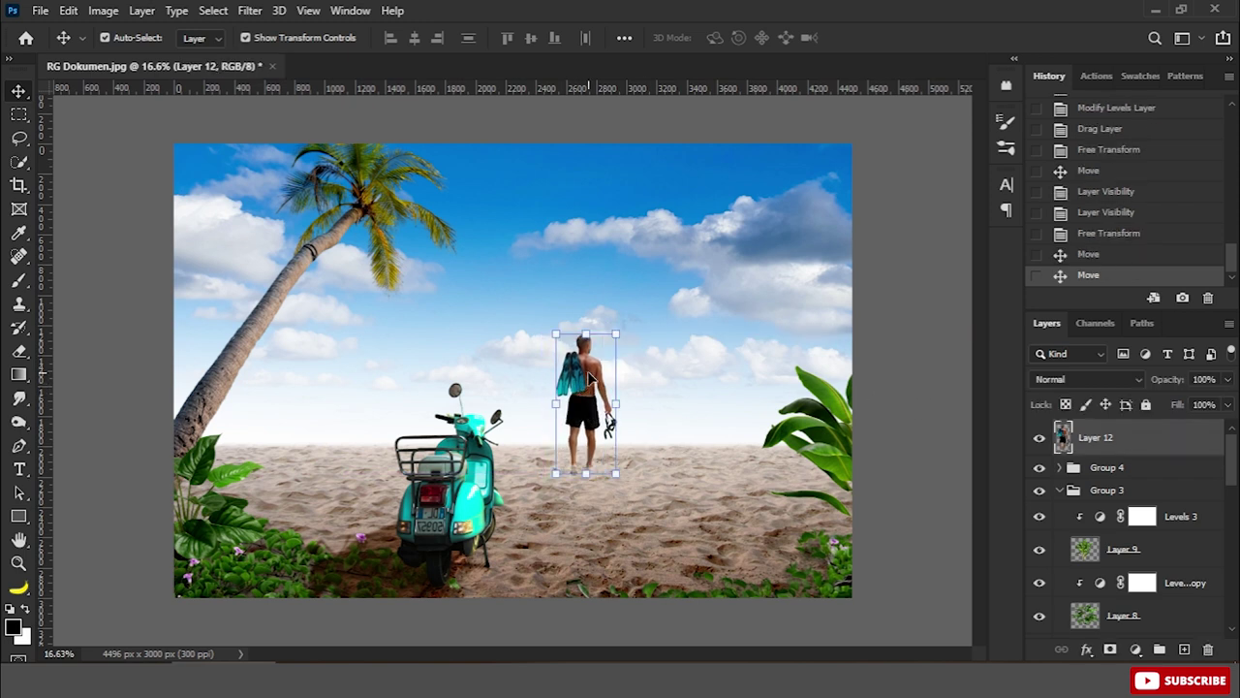
left_click(709, 486)
key("ctrl+minus")
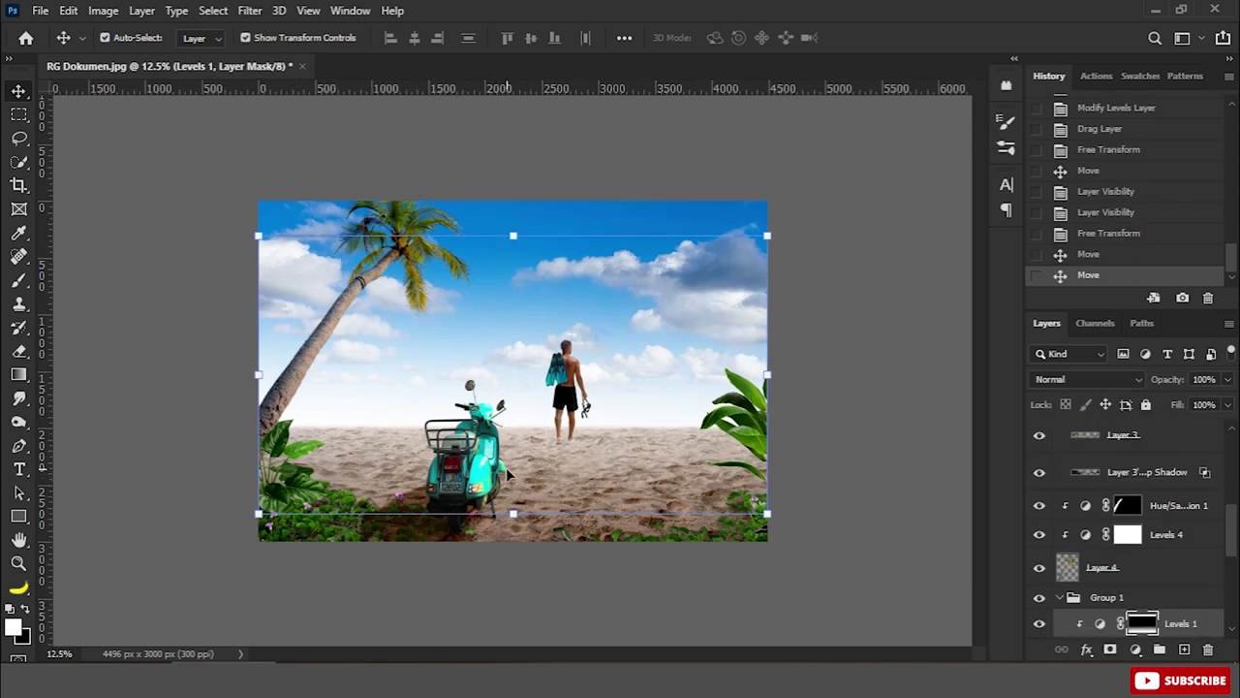
left_click(575, 399)
Duplicate the man's layer and fill the original with a dark Color Overlay, rasterized
scroll(578, 398, "up", 3)
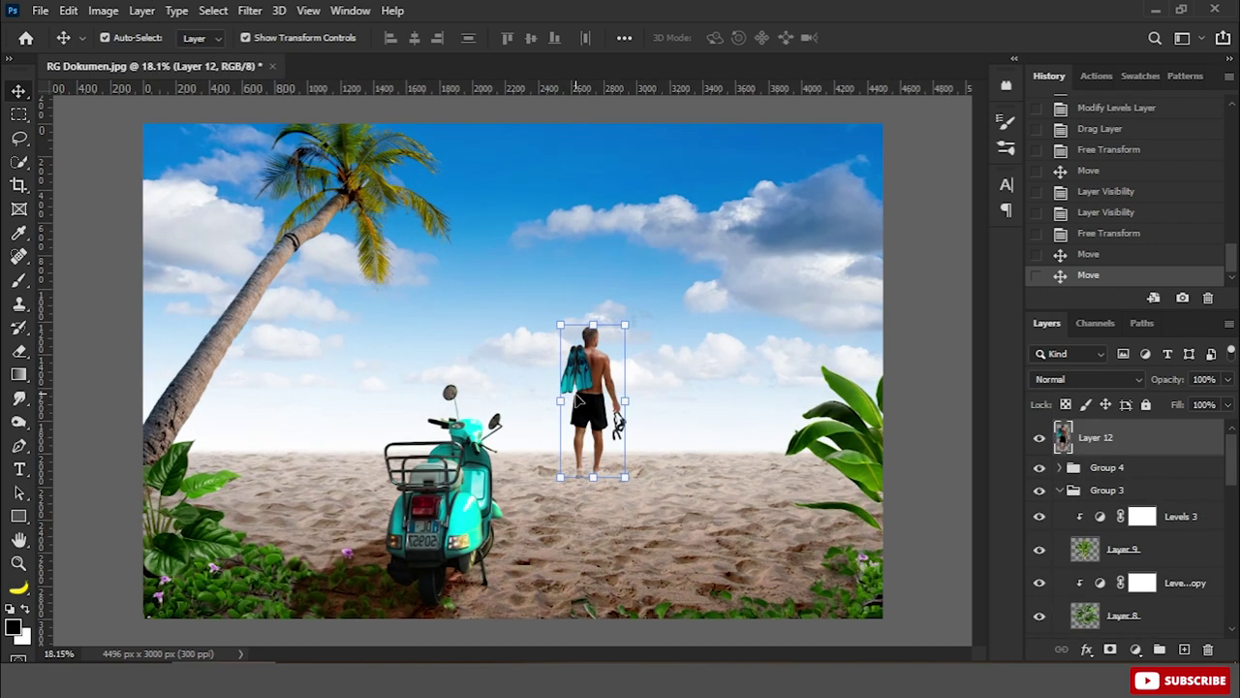
key("ctrl+j")
left_click(1143, 476)
right_click(1144, 476)
left_click(951, 26)
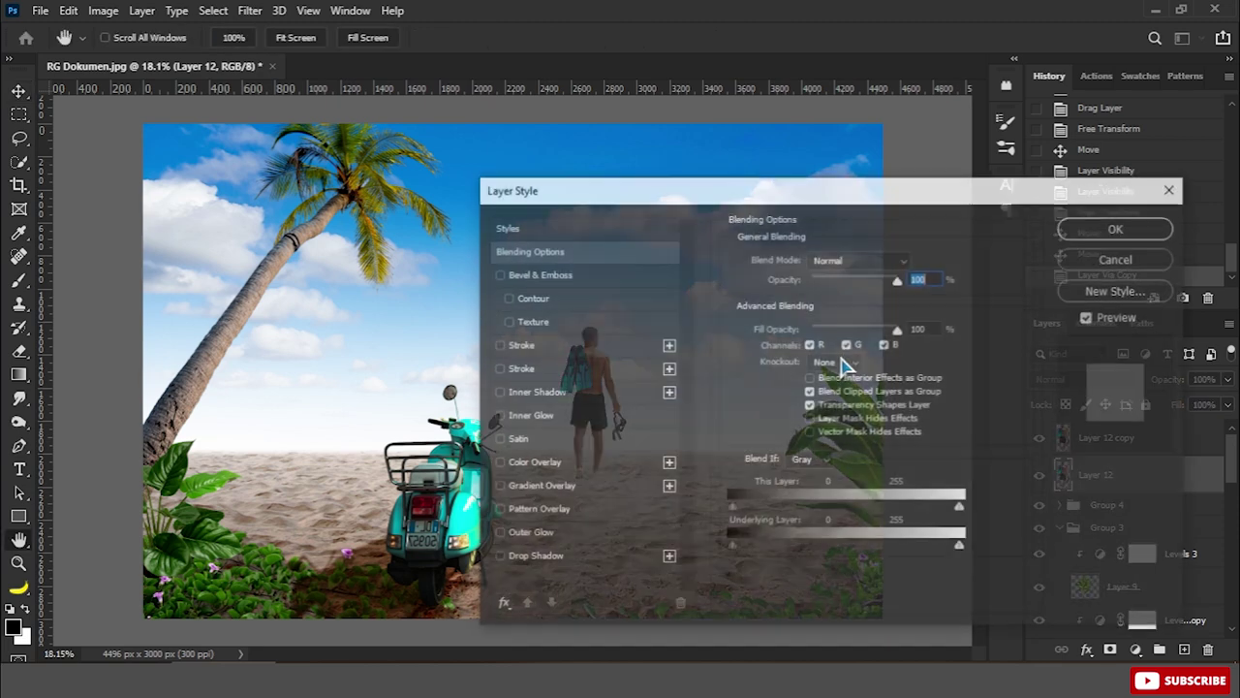
left_click(1115, 229)
right_click(1133, 496)
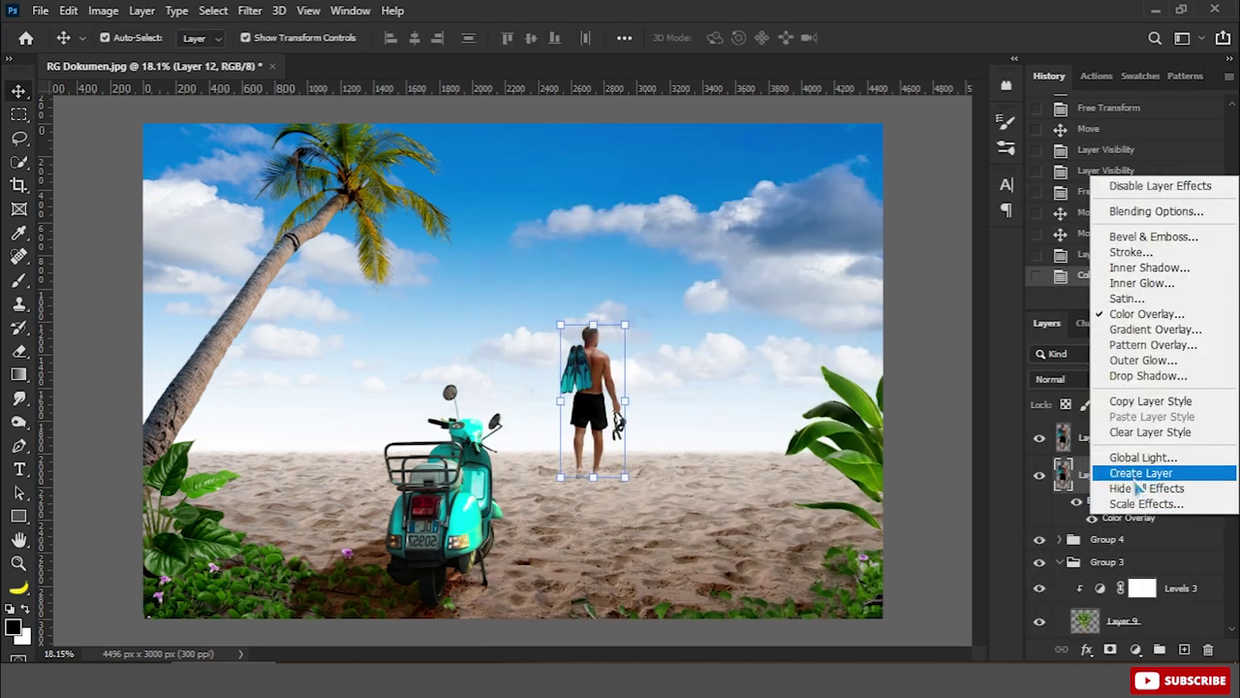
right_click(1083, 484)
left_click(959, 294)
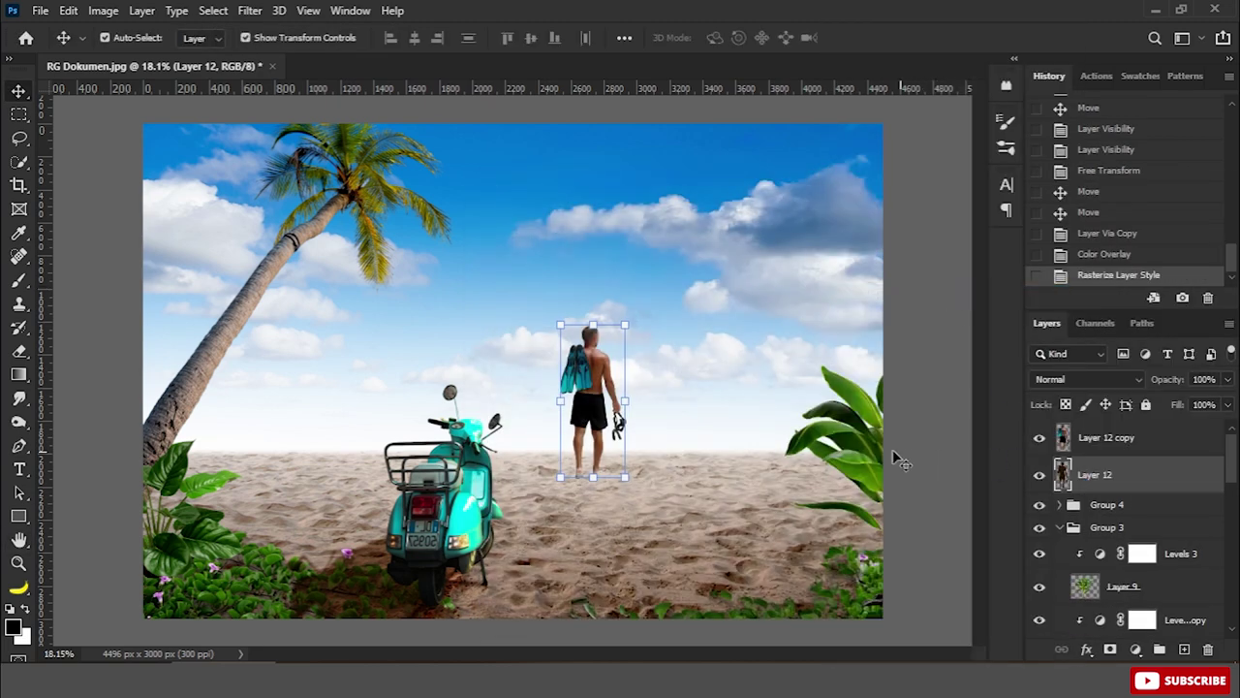
Flip the dark silhouette vertically and skew it below his feet toward the lower left
key("ctrl+t")
right_click(582, 378)
left_click(625, 148)
right_click(595, 340)
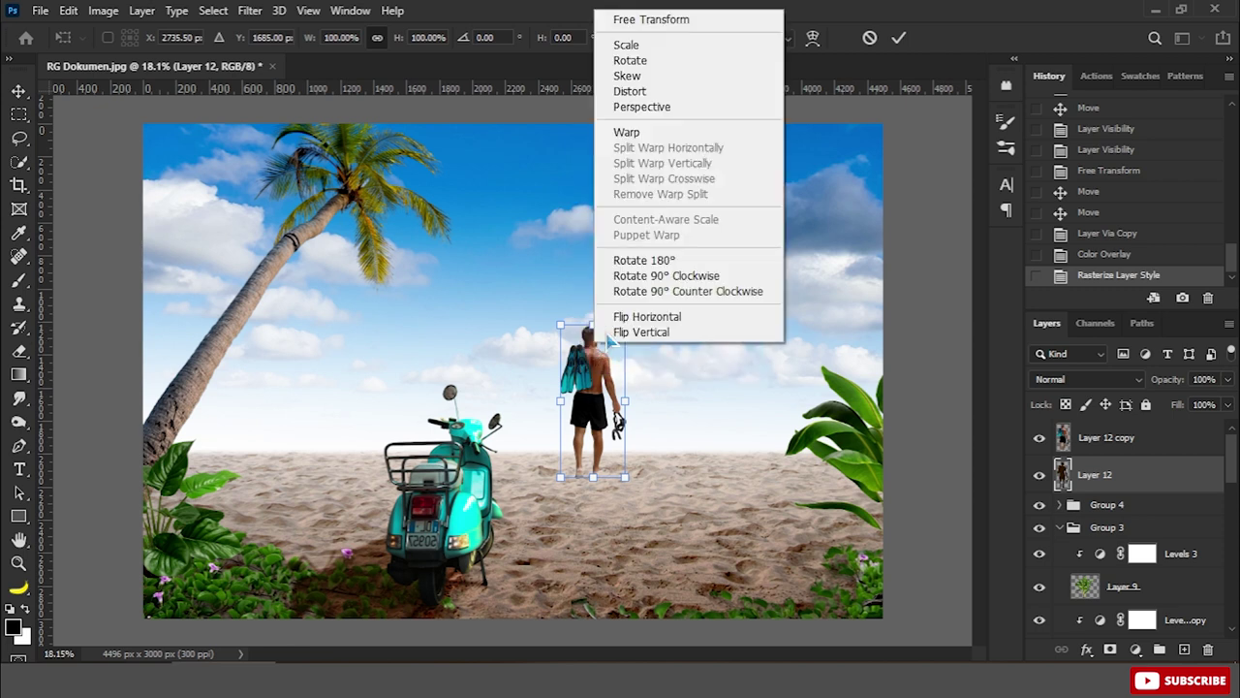
left_click(583, 322)
mouse_move(593, 326)
left_mouse_down()
mouse_move(551, 584)
mouse_move(516, 599)
left_mouse_up()
left_click_drag(627, 475, 638, 471)
key("Return")
Nudge the shadow up and right with the arrow keys to meet his feet
scroll(605, 489, "up", 5)
key("Up")
key("Up")
key("Up")
key("Up")
key("Right")
key("Right")
key("Right")
key("Up")
key("Up")
key("Up")
key("Right")
key("Right")
key("Right")
scroll(599, 507, "up", 2)
scroll(484, 455, "up", 2)
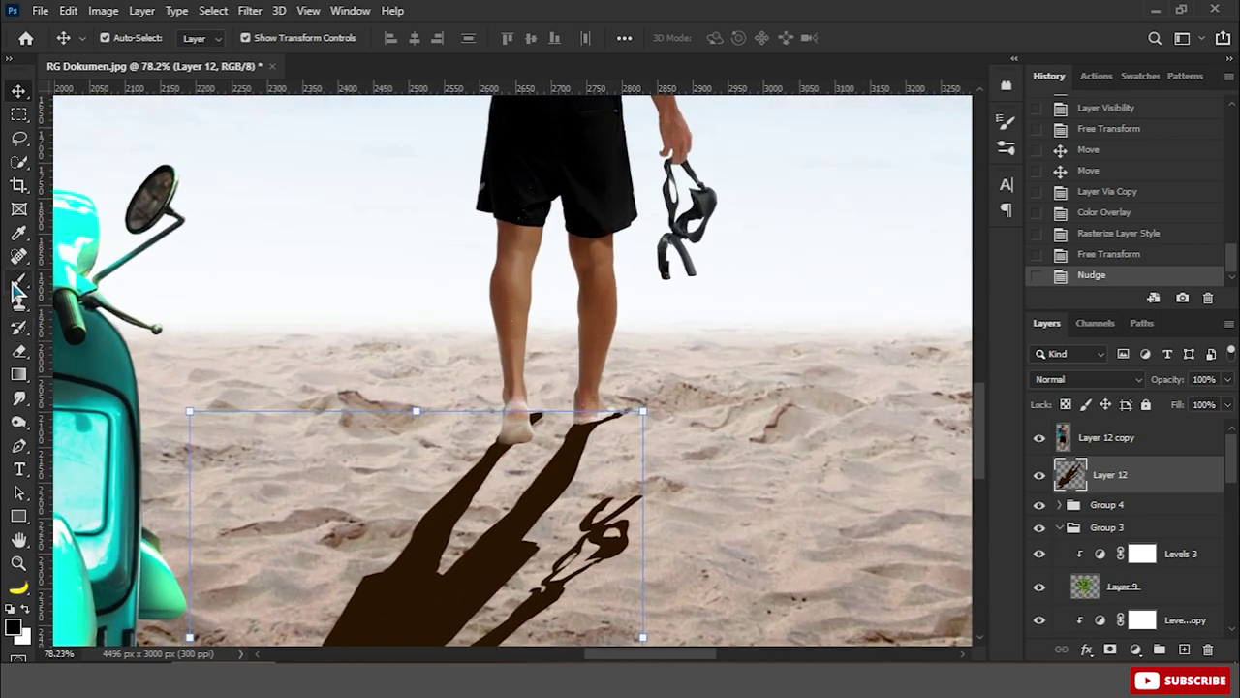
Set a small brush in the shadow colour and dab shadow at the heel, undoing a stray dab
key("b")
scroll(291, 388, "up", 1)
scroll(416, 397, "up", 2)
key("bracketleft")
key("bracketleft")
key("bracketleft")
left_click(13, 628)
left_click(1104, 50)
scroll(607, 427, "up", 3)
key("bracketleft")
key("bracketleft")
left_click(571, 438)
left_click(1092, 253)
right_click(712, 227)
Brush with a smaller size to fill the shadow gap near the left heel
left_click(945, 54)
left_click_drag(606, 415, 448, 523)
scroll(436, 543, "down", 3)
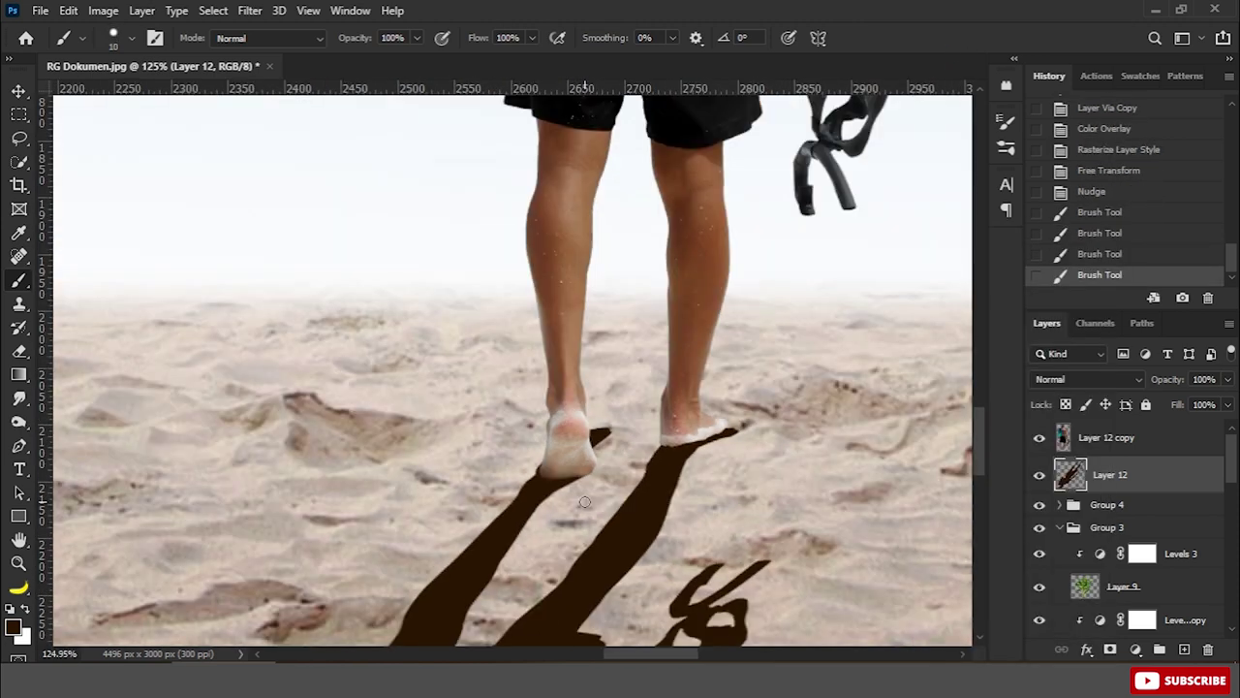
scroll(749, 428, "up", 4)
Mask away the shadow tips beside both heels and apply the layer mask permanently
left_click(1110, 649)
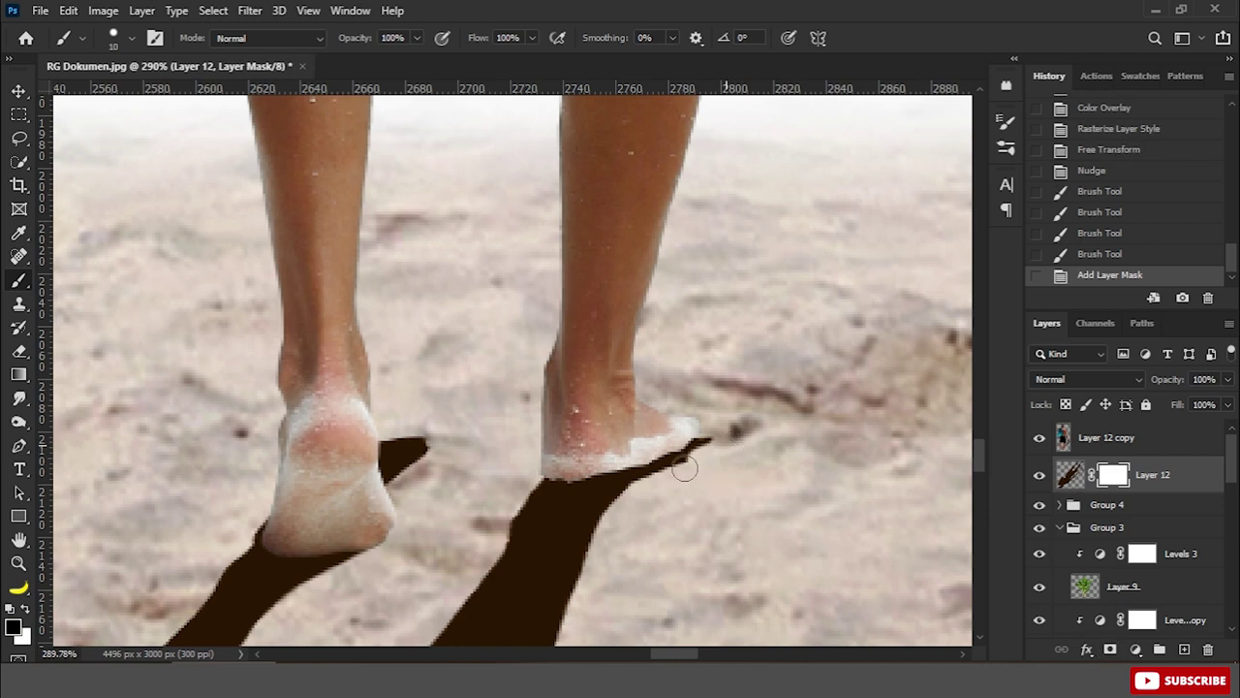
left_click_drag(685, 469, 690, 463)
left_click_drag(424, 448, 403, 463)
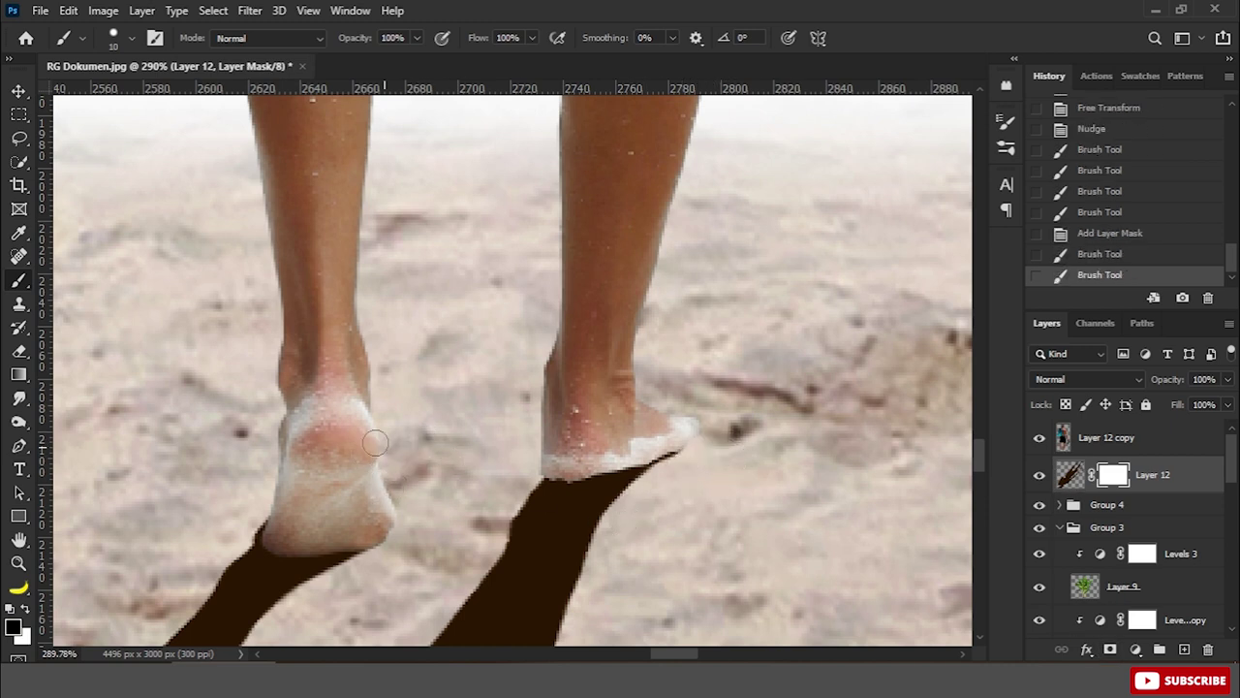
left_click(376, 443)
scroll(706, 416, "down", 6)
right_click(1111, 474)
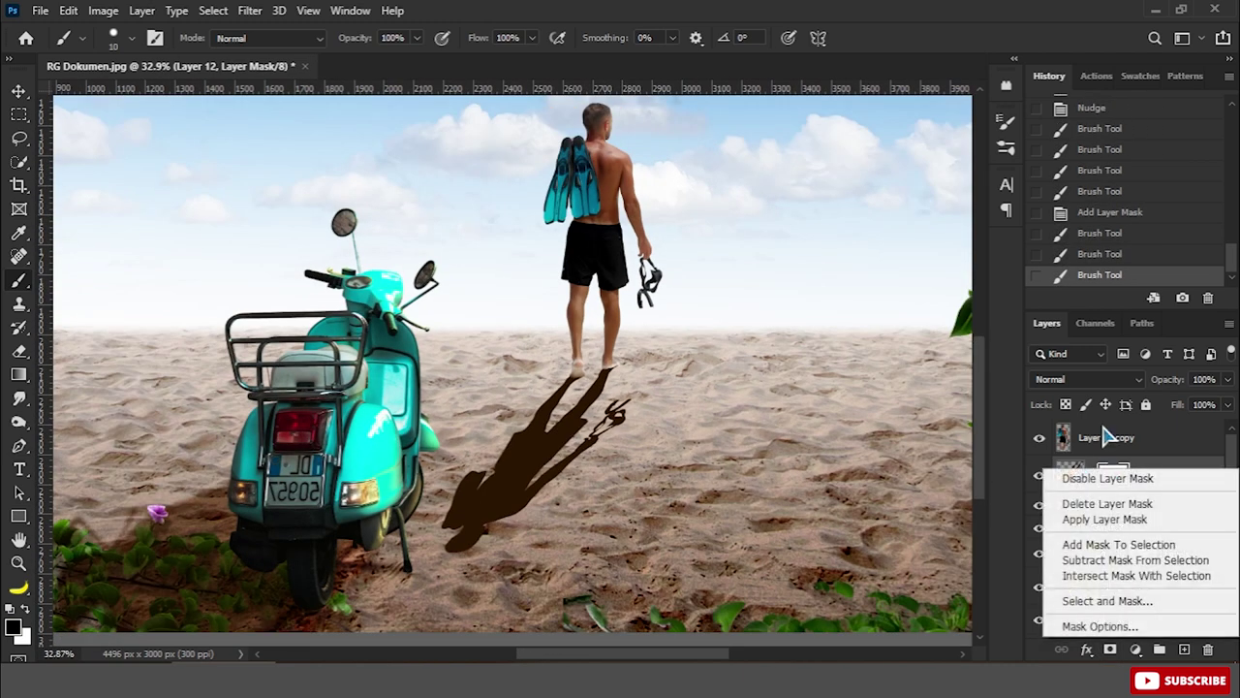
left_click(1093, 521)
scroll(831, 430, "down", 2)
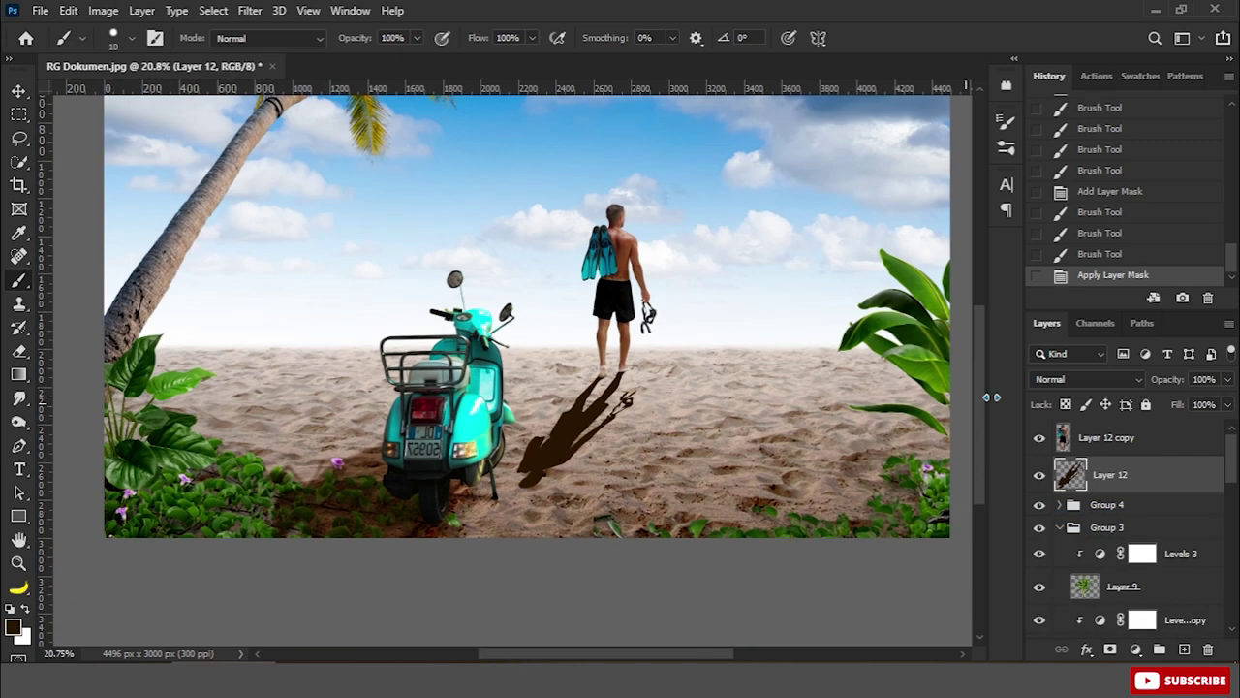
Blend the shadow layer in Soft Light and skew its bottom edge slightly sideways
left_click(1066, 383)
left_click(1059, 438)
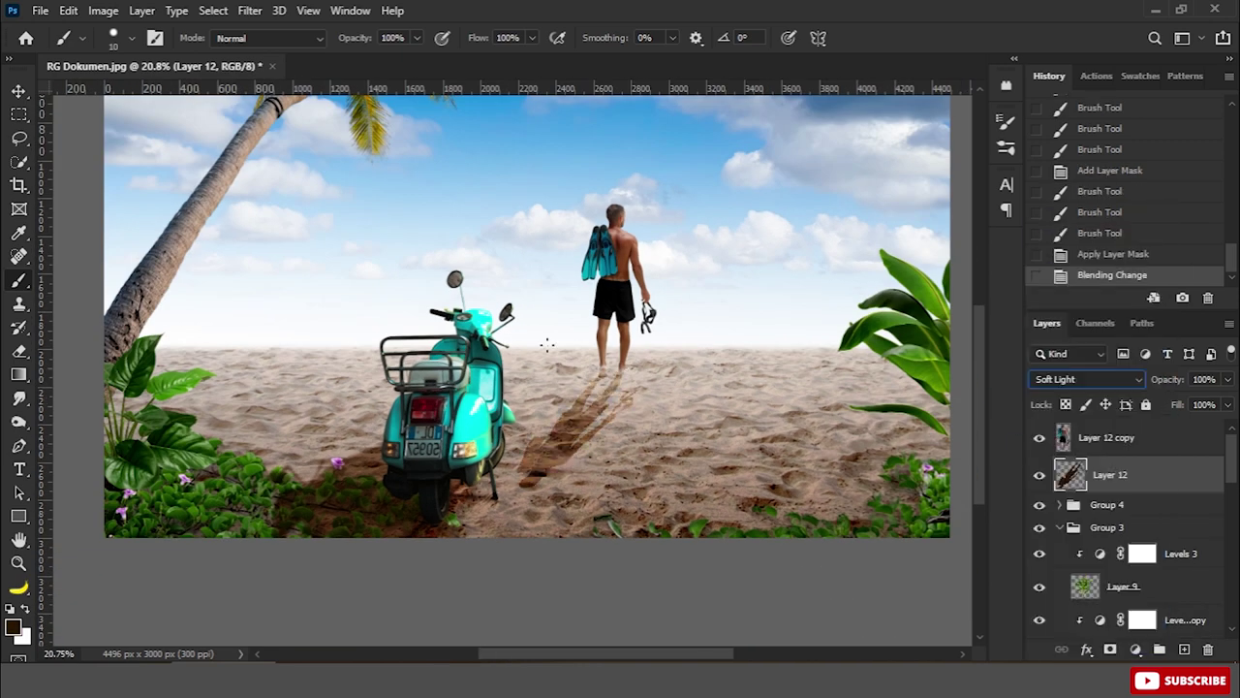
key("ctrl+t")
right_click(556, 196)
left_click(601, 280)
mouse_move(559, 579)
left_mouse_down()
mouse_move(552, 586)
mouse_move(564, 581)
left_mouse_up()
key("Return")
Duplicate the shadow and set the copy to Normal blending with 50% fill
key("ctrl+j")
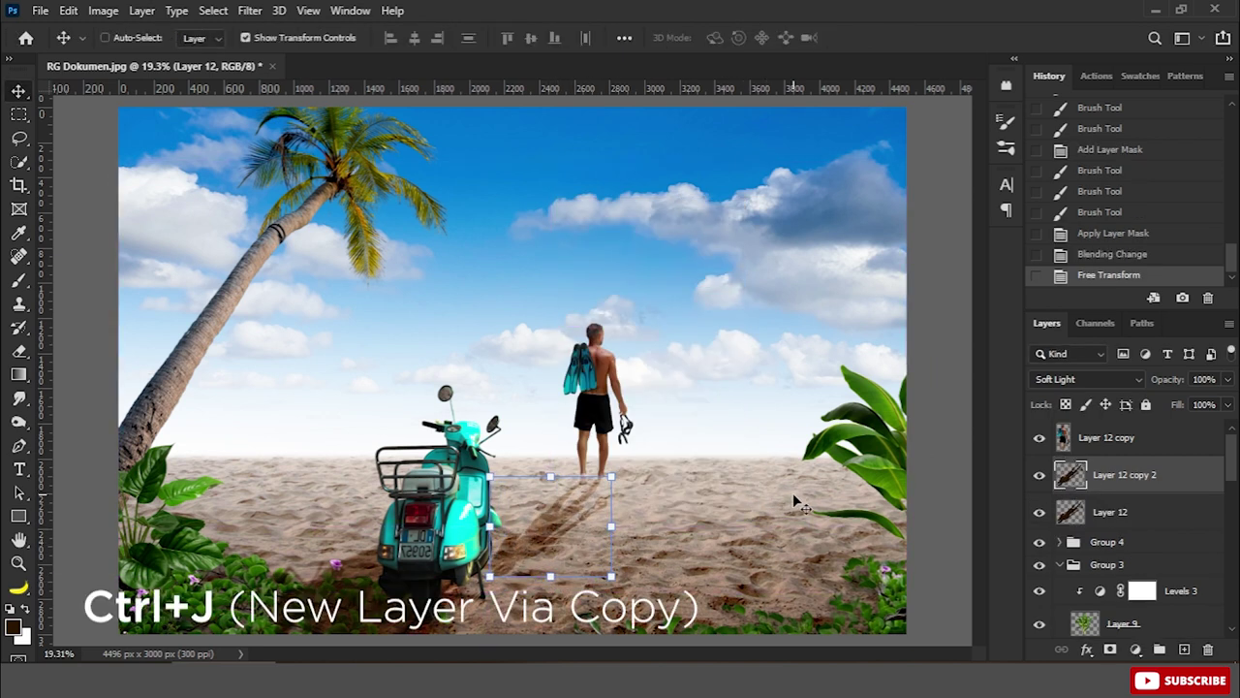
left_click(1060, 380)
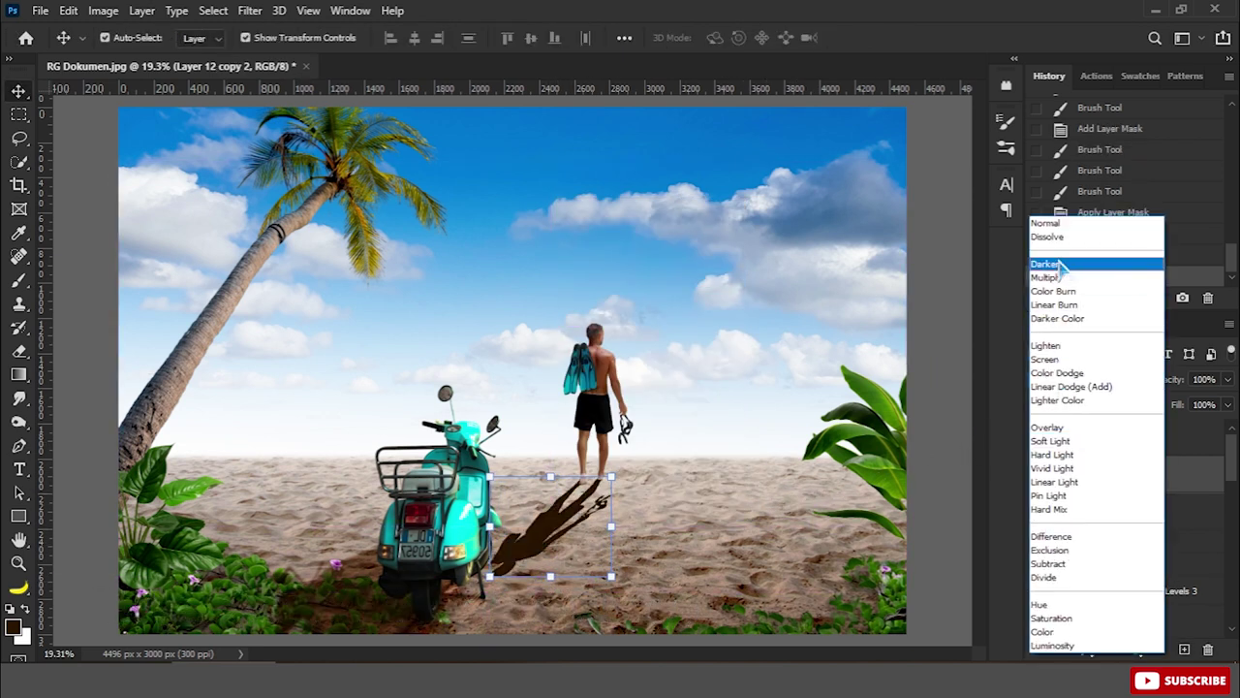
left_click(1056, 224)
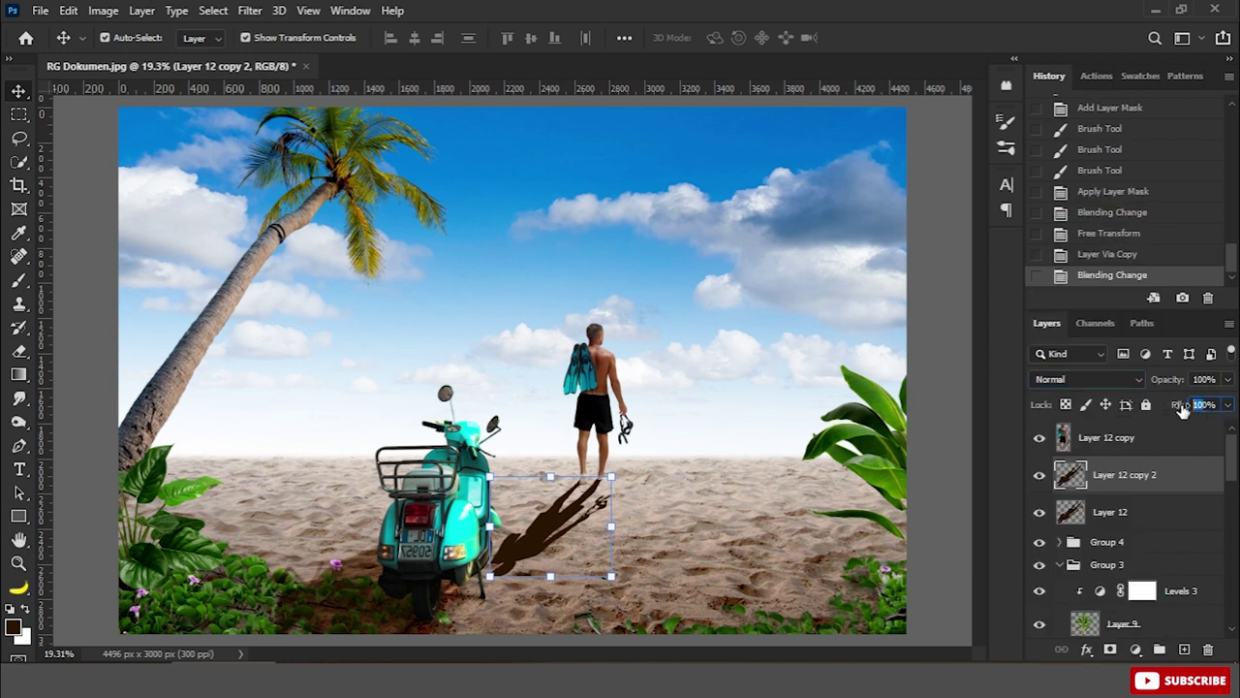
type("50")
key("Return")
key("Return")
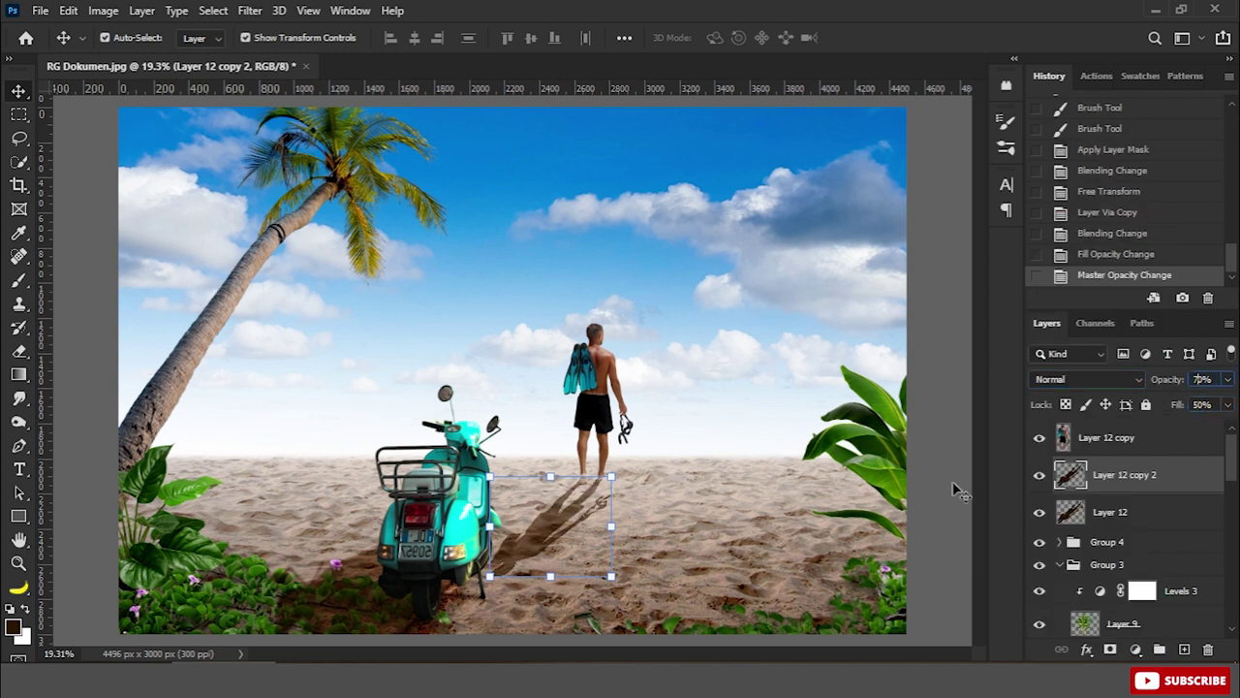
Shift the man and his shadow layers slightly to the right
left_click(954, 489)
left_click_drag(955, 490, 714, 441)
key("ctrl+t")
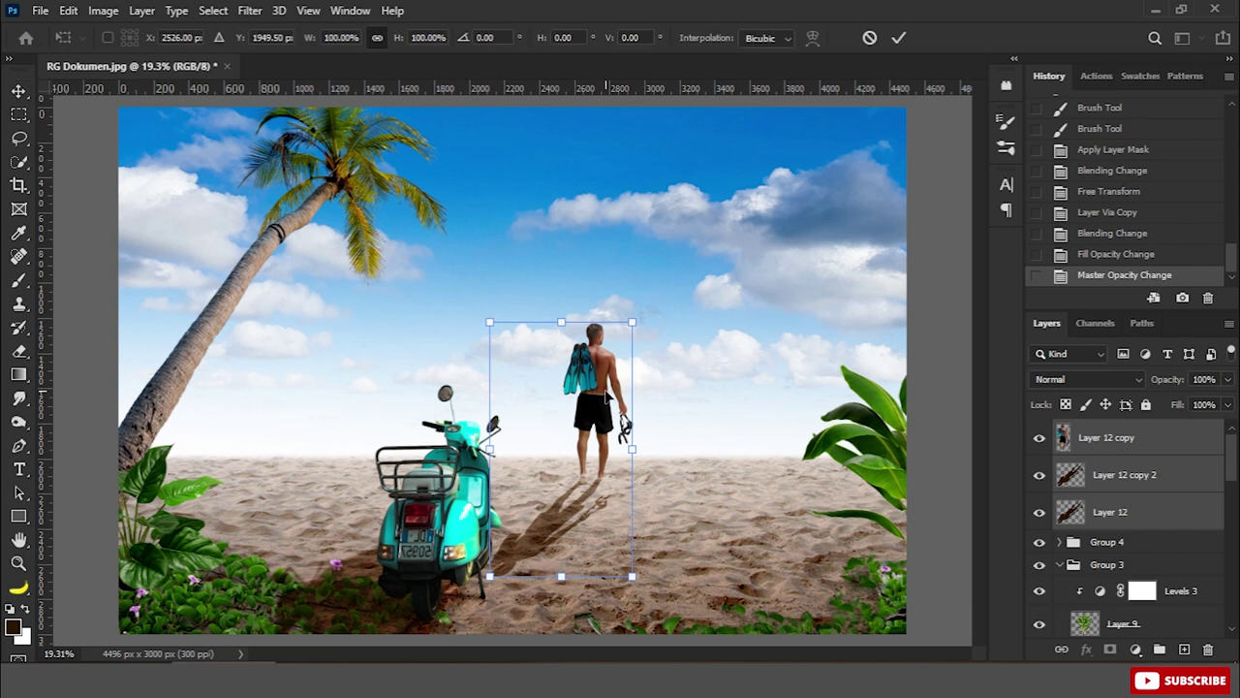
left_click_drag(599, 406, 610, 407)
key("Return")
Nudge Group 4 slightly left, then deselect it
left_click(1116, 545)
scroll(1117, 549, "down", 2)
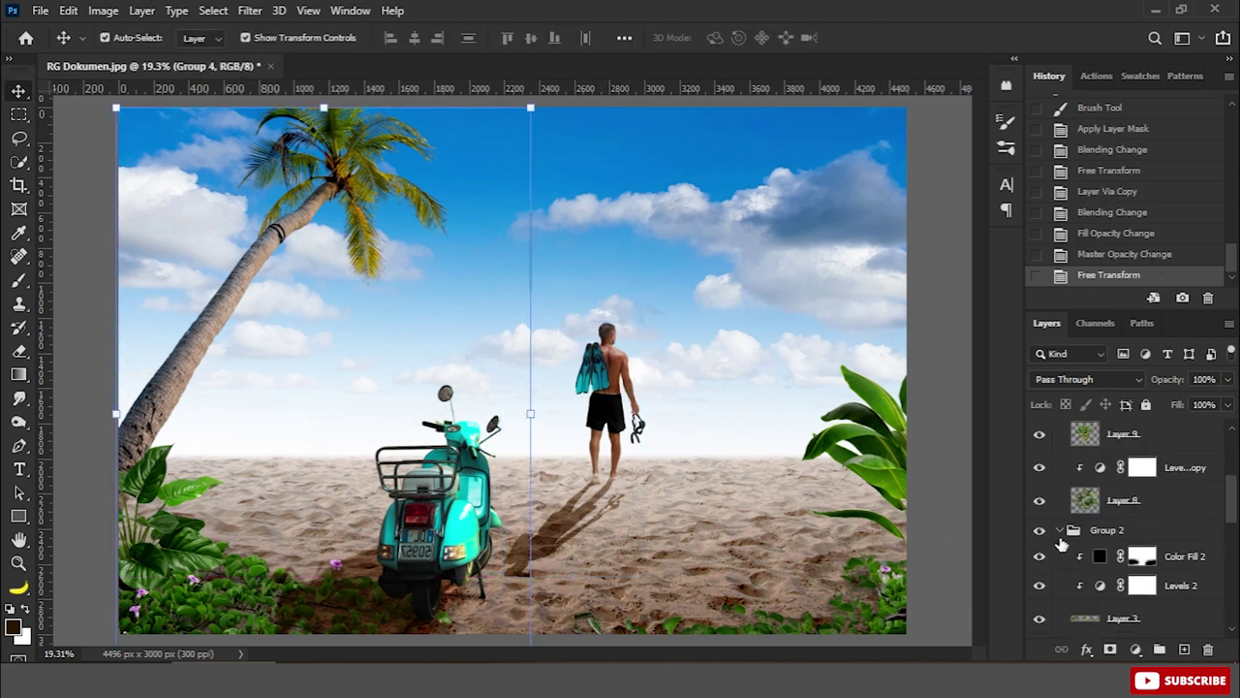
key("ctrl+minus")
key("Left")
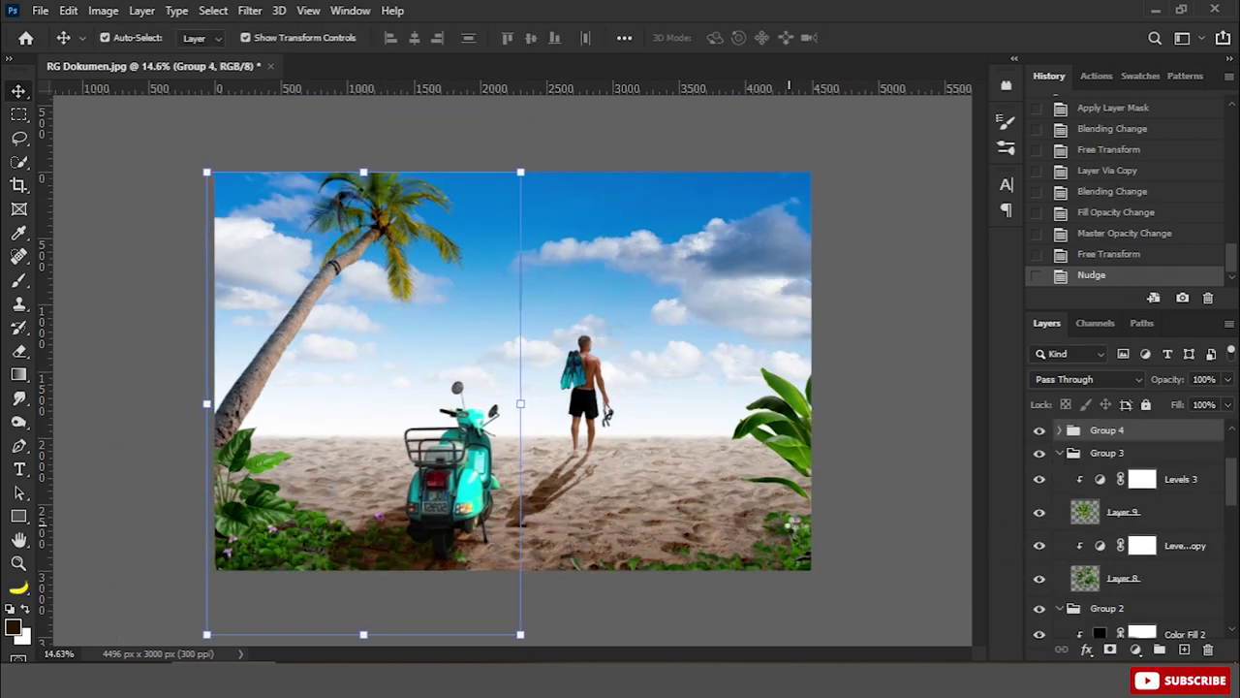
left_click(825, 515)
scroll(634, 504, "up", 2)
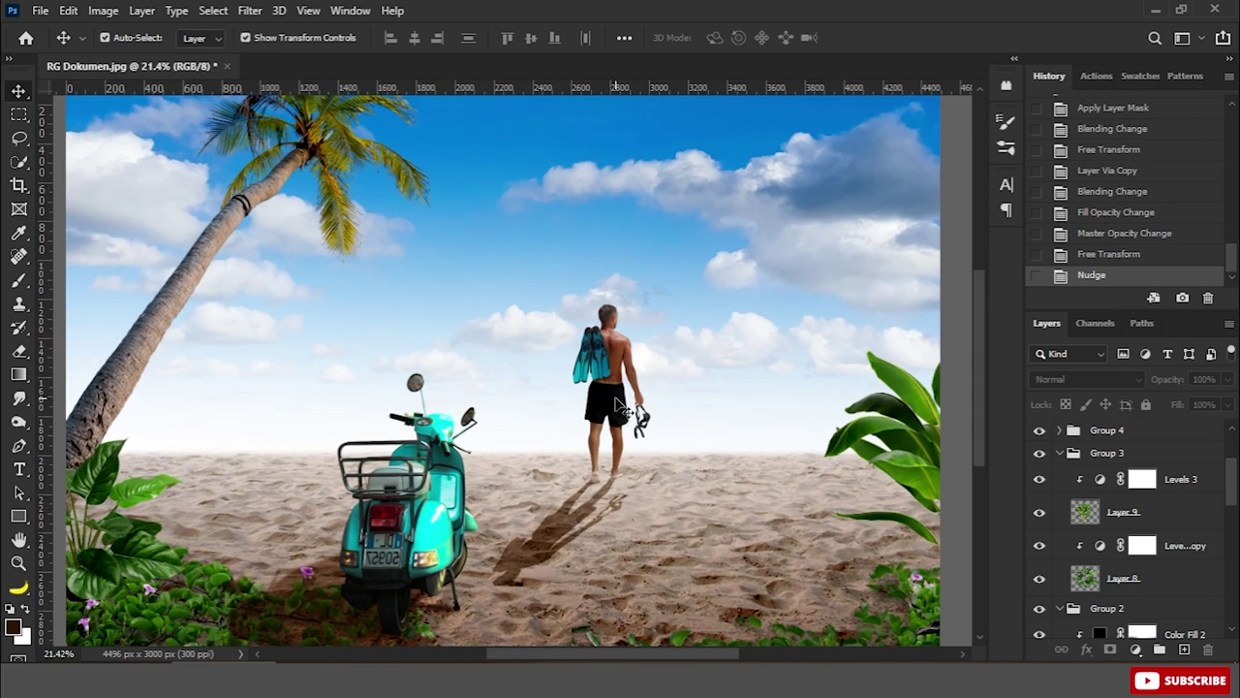
Group the man and shadows into Group 5 and Gaussian-blur both shadow layers
key("ctrl+g")
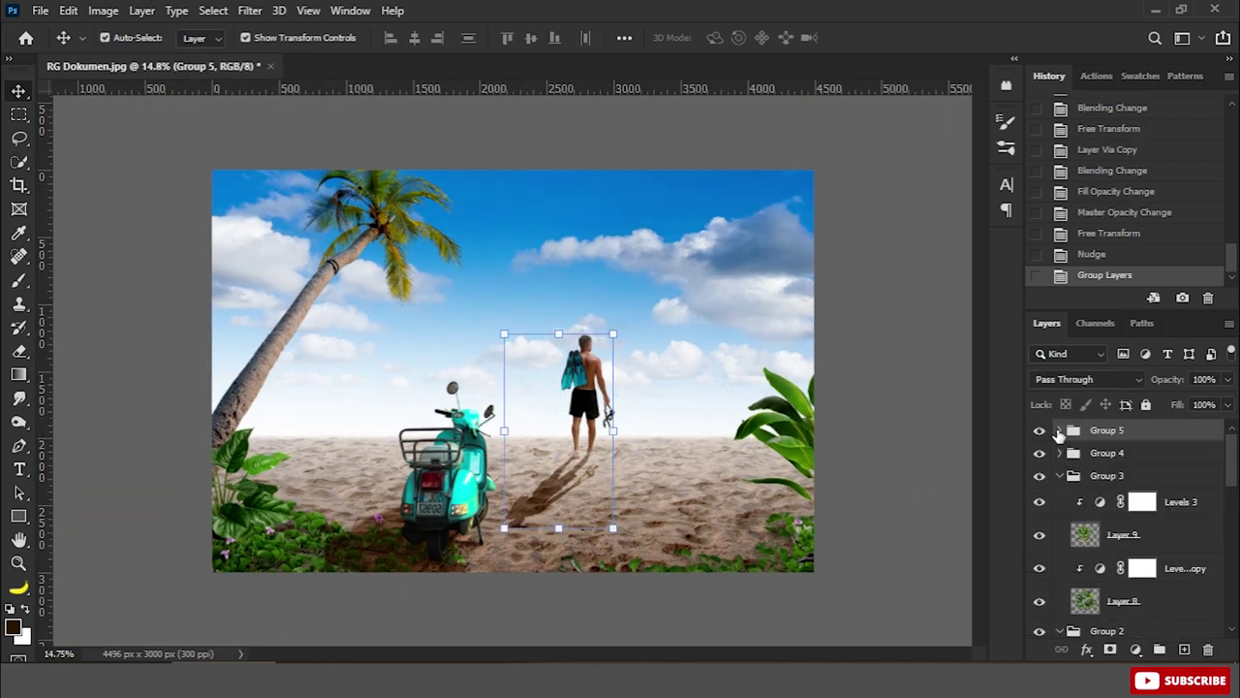
left_click(1060, 429)
left_click(1105, 508)
left_click(250, 10)
left_click(266, 28)
key("alt+bracketleft")
left_click(250, 10)
left_click(266, 27)
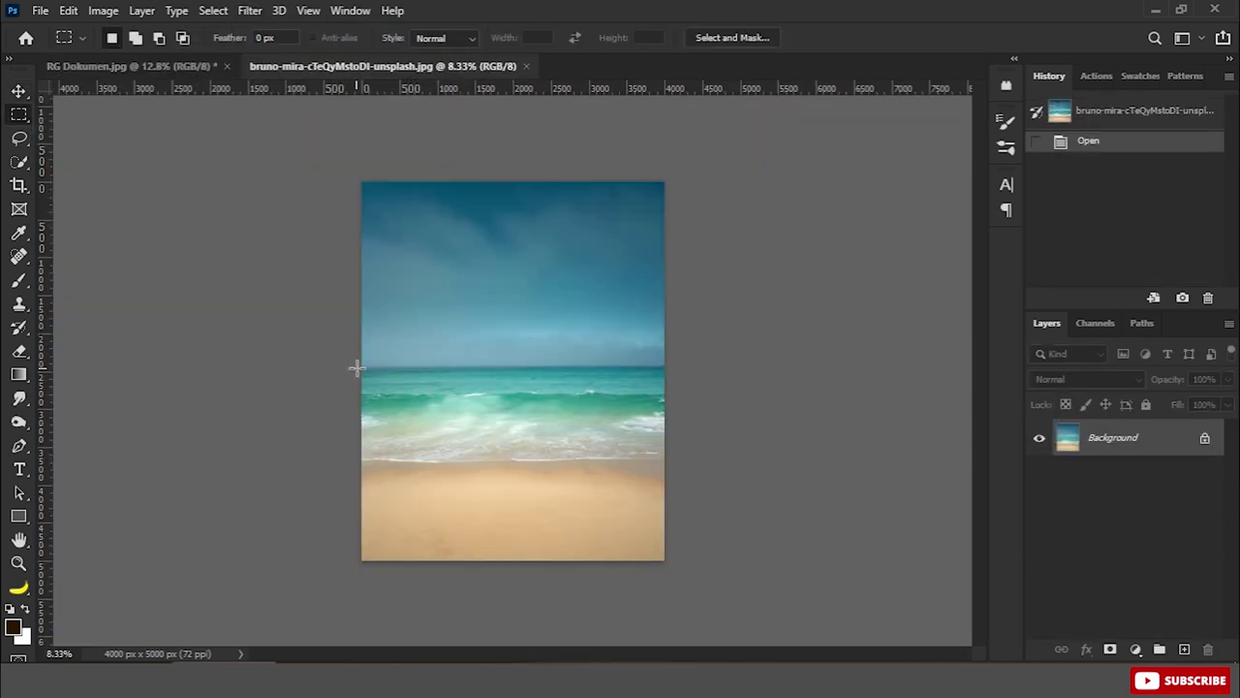
Copy the sea band from the beach photo into the composite above Layer 6, closing the photo unsaved
left_click_drag(357, 366, 684, 490)
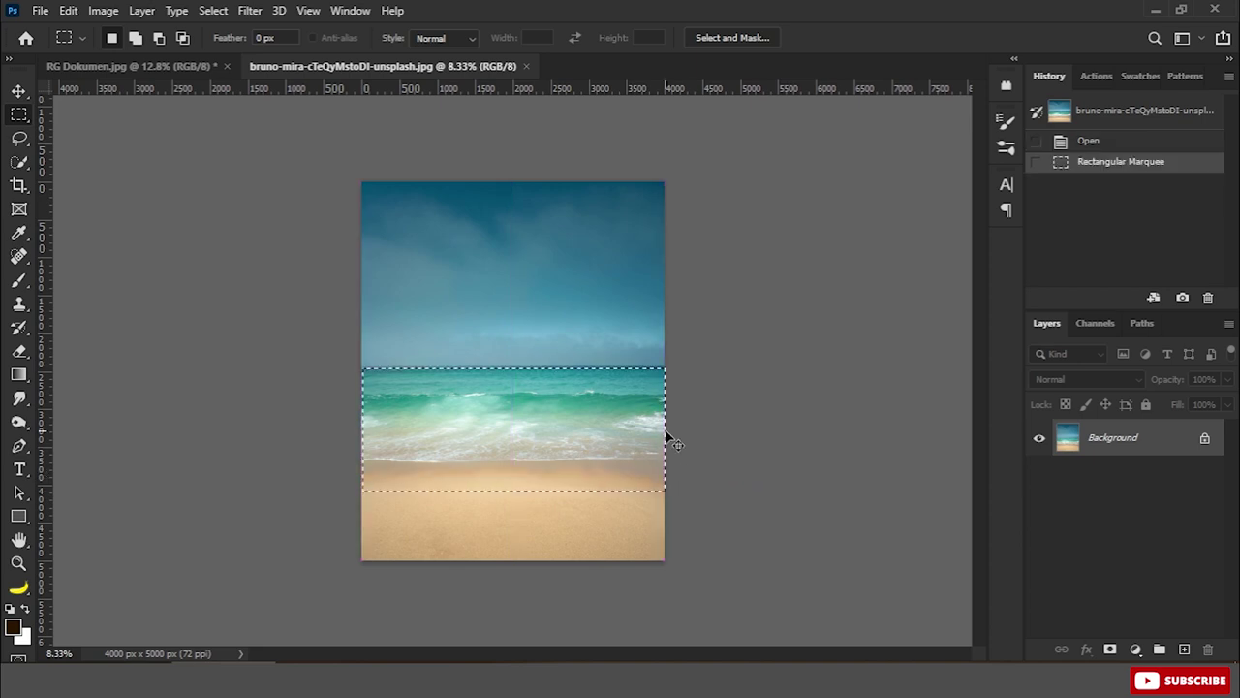
key("ctrl+j")
left_click(18, 91)
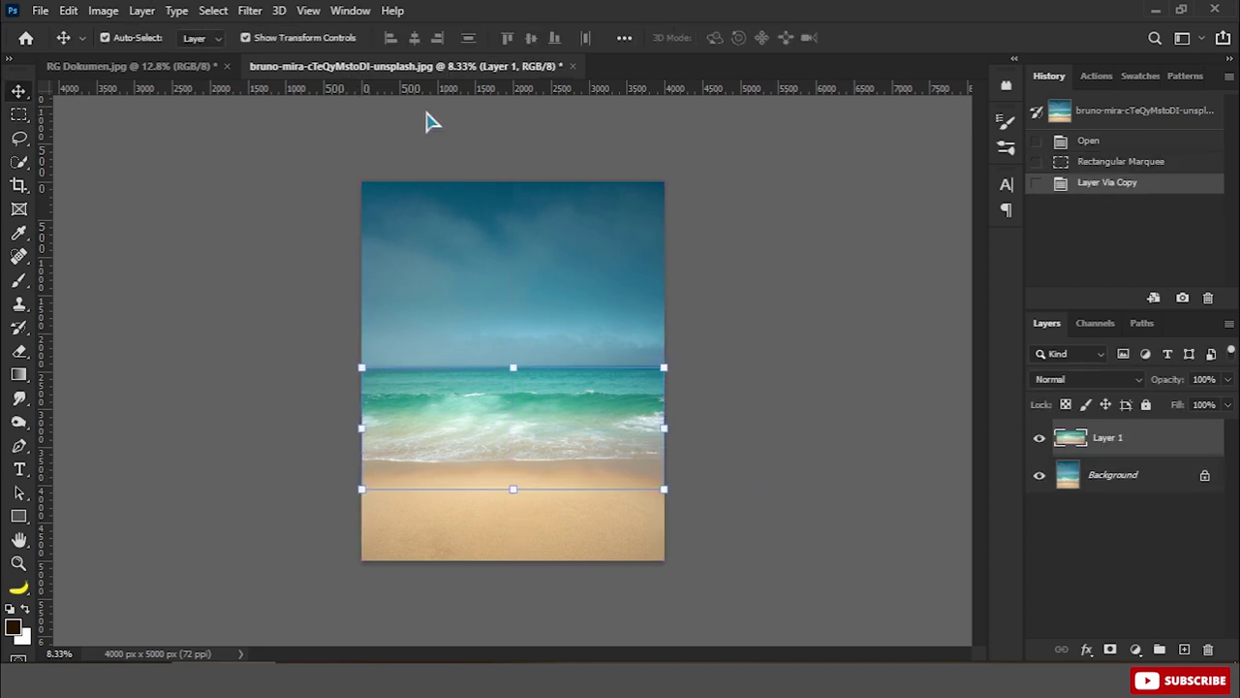
scroll(1221, 582, "down", 3)
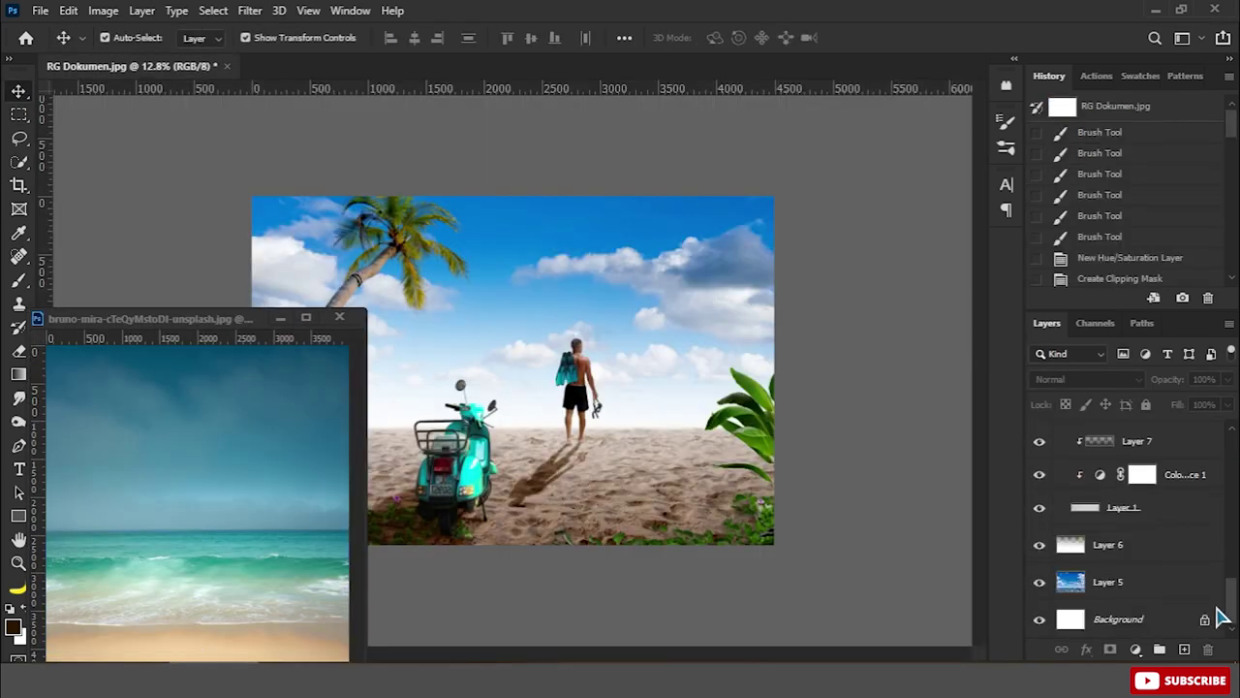
scroll(1222, 610, "up", 1)
left_click(1188, 595)
left_click_drag(291, 503, 680, 436)
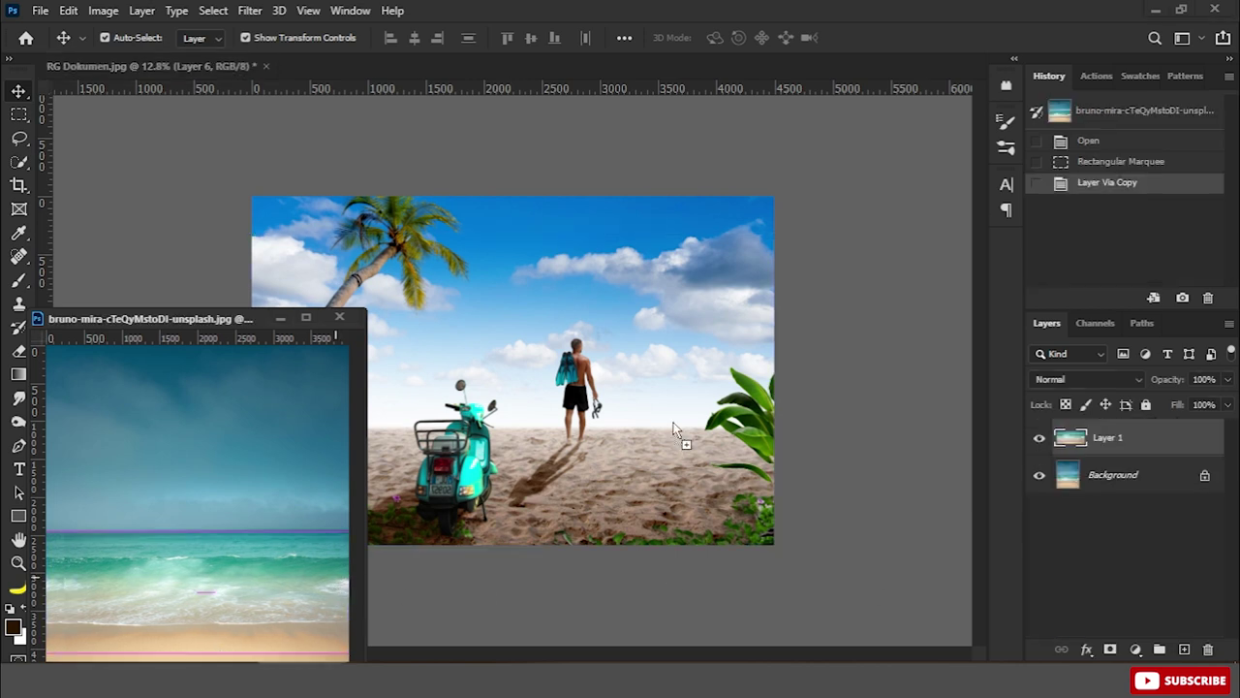
left_click(340, 317)
left_click(604, 262)
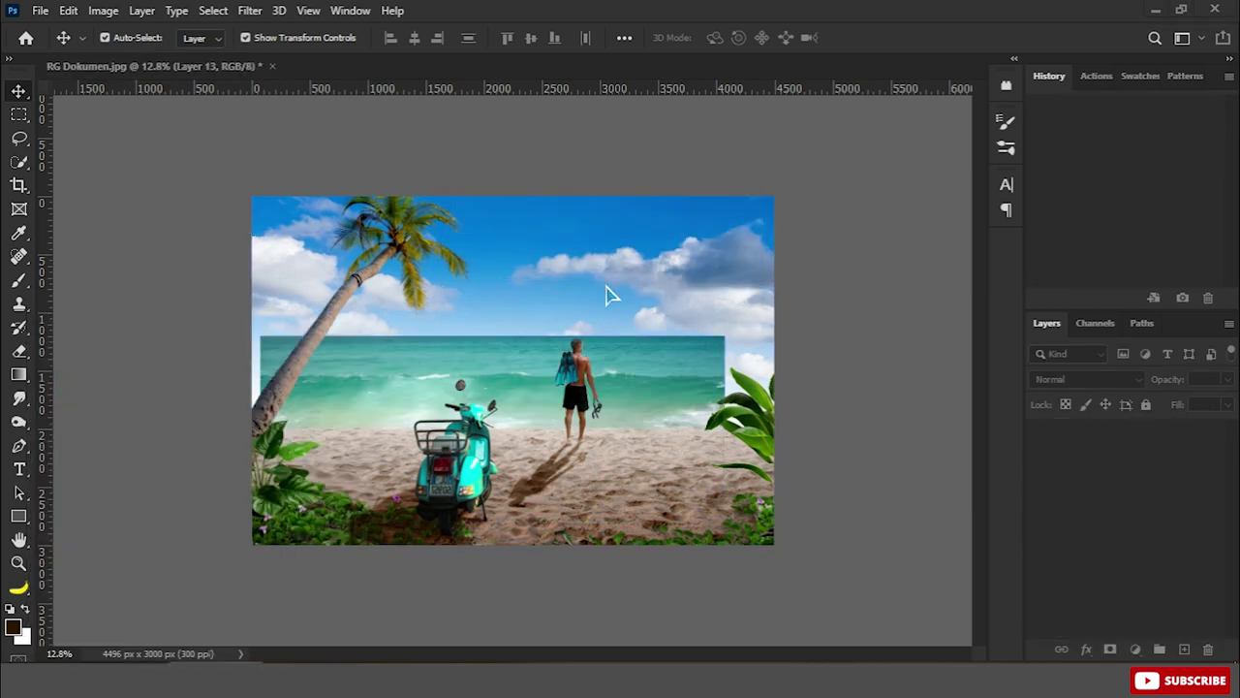
Resize the sea layer into a thin strip spanning the horizon edge to edge
key("ctrl+t")
left_click_drag(493, 336, 492, 356)
left_click_drag(724, 439, 783, 439)
left_click_drag(492, 523, 493, 457)
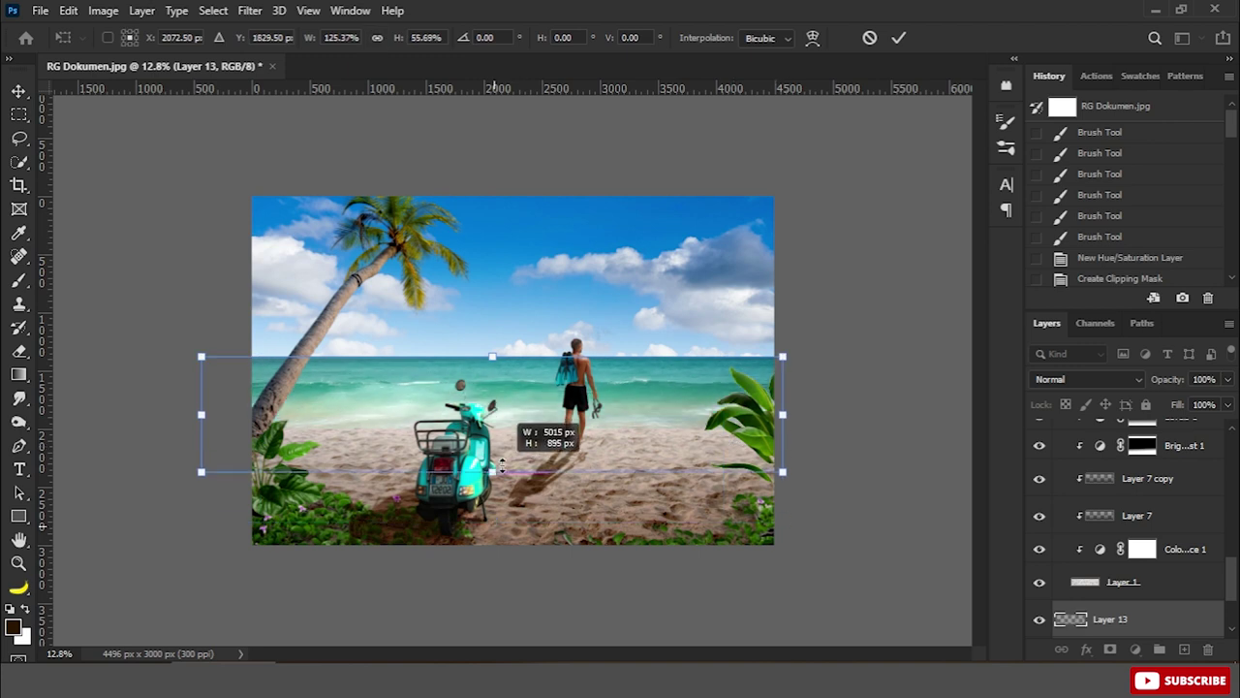
left_click_drag(493, 357, 494, 374)
left_click_drag(492, 457, 492, 444)
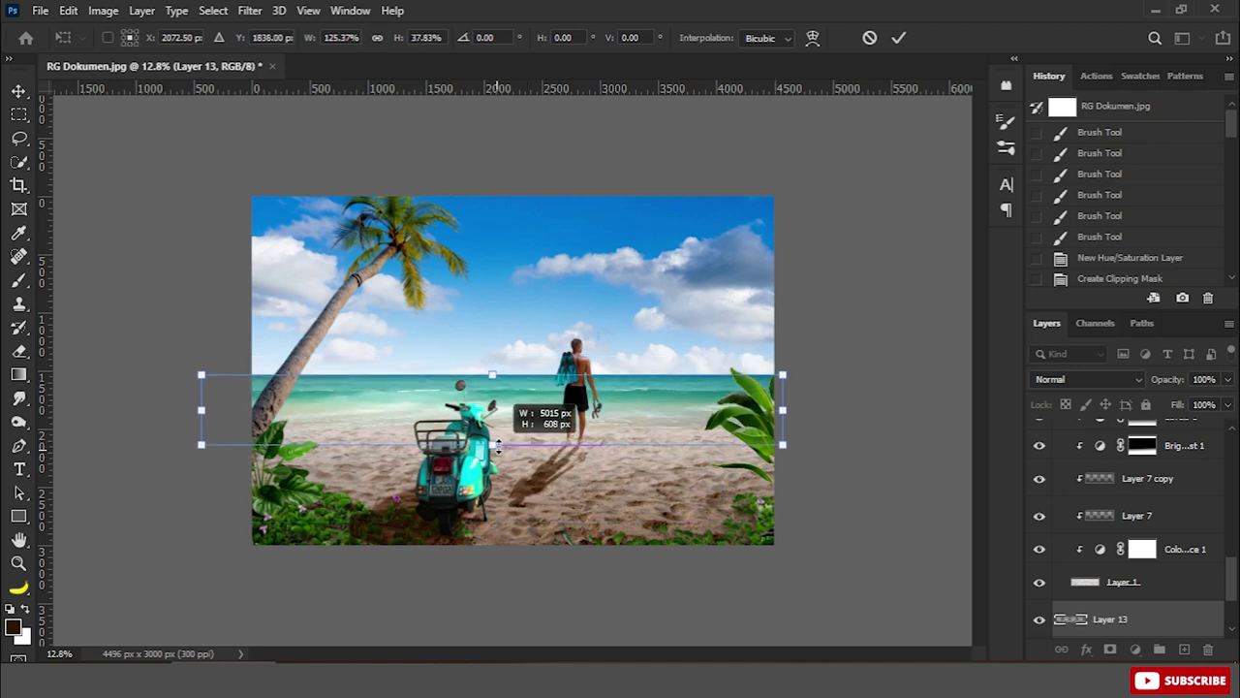
left_click_drag(201, 416, 243, 407)
left_click_drag(782, 408, 774, 407)
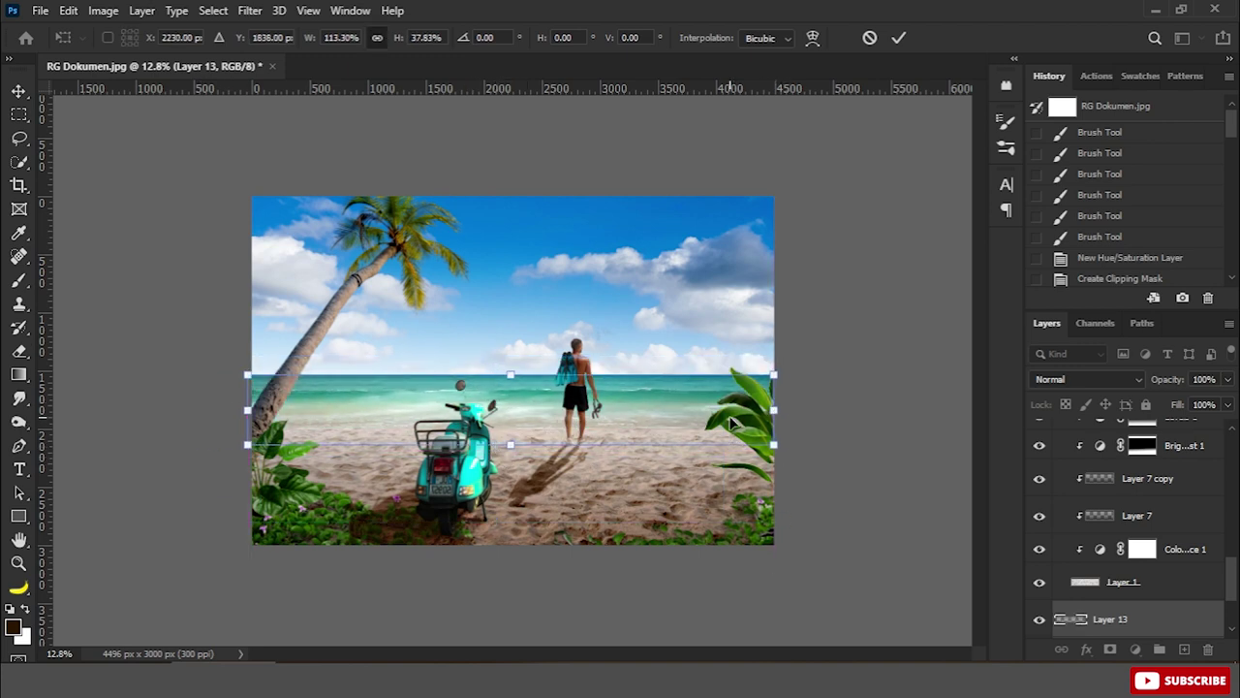
key("Return")
scroll(512, 370, "up", 2)
Shift the sea's hue with a Hue/Saturation adjustment clipped to the sea layer
left_click(1135, 654)
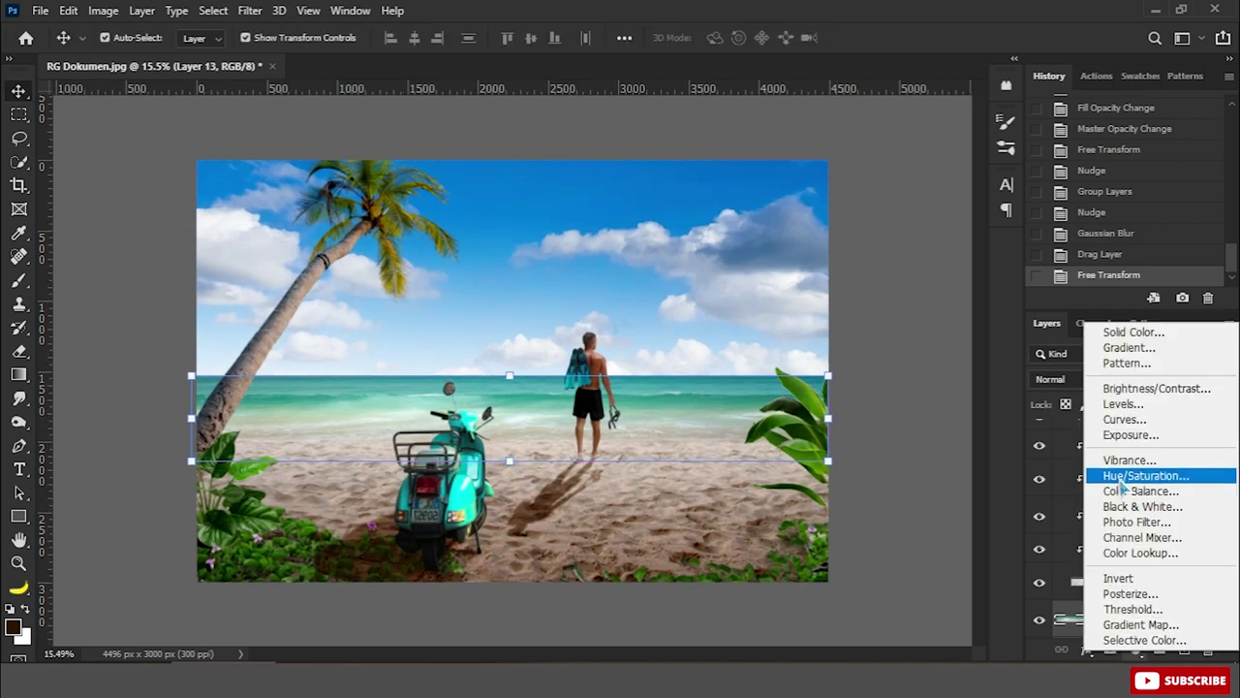
left_click(1096, 475)
left_click_drag(892, 267, 887, 267)
left_click(891, 450)
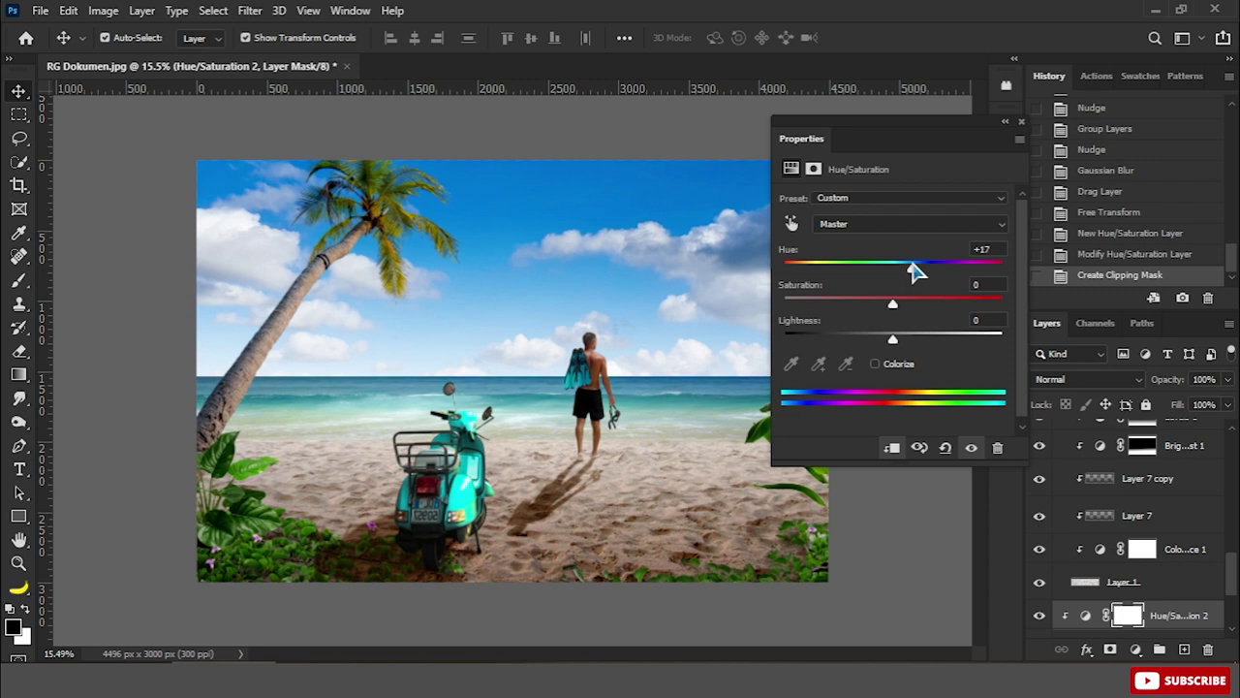
left_click(1021, 122)
scroll(1124, 543, "down", 2)
Stretch Layer 6 upward and raise its bottom edge
left_click(1107, 549)
key("ctrl+minus")
key("ctrl+t")
mouse_move(520, 223)
left_mouse_down()
mouse_move(520, 205)
mouse_move(520, 225)
left_mouse_up()
left_click_drag(513, 515, 521, 479)
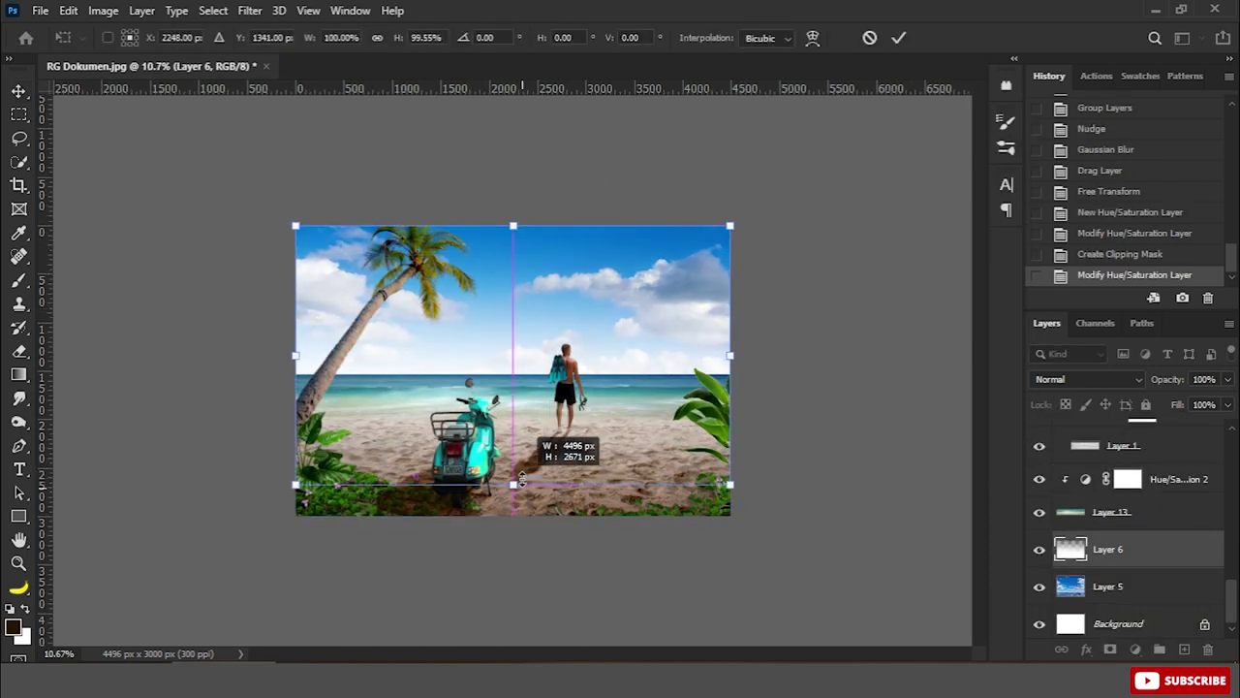
key("Return")
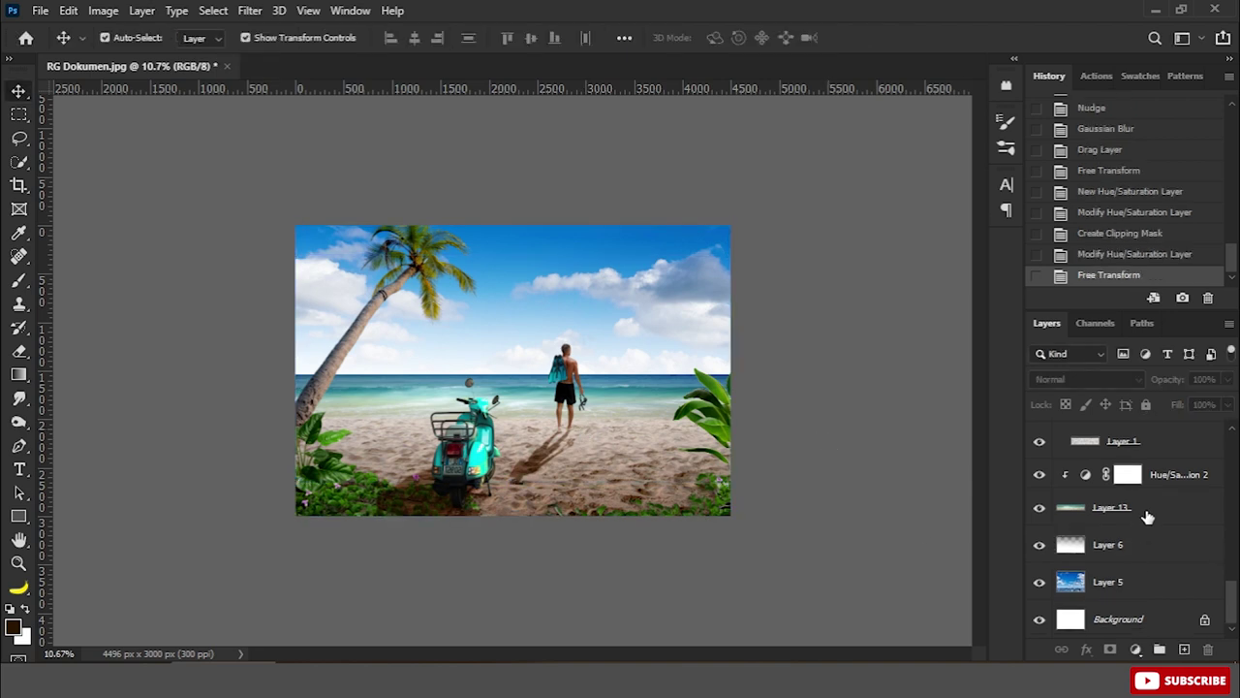
Draw a white gradient over the sea on a new layer above Layer 13
left_click(1160, 515)
left_click(1184, 649)
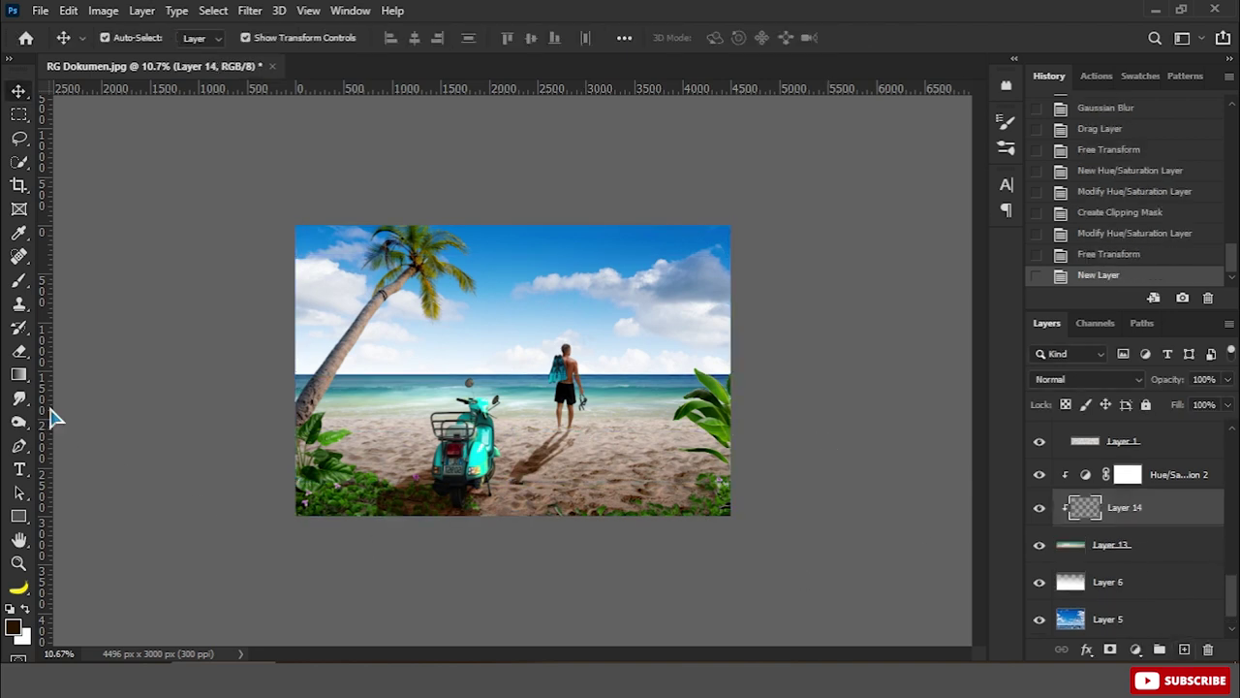
left_click(19, 375)
left_click(9, 608)
key("x")
mouse_move(42, 353)
left_mouse_down()
mouse_move(407, 372)
mouse_move(211, 300)
left_mouse_up()
key("v")
Blend the gradient layer in Overlay with lowered fill, and remove the guide
left_click(1115, 380)
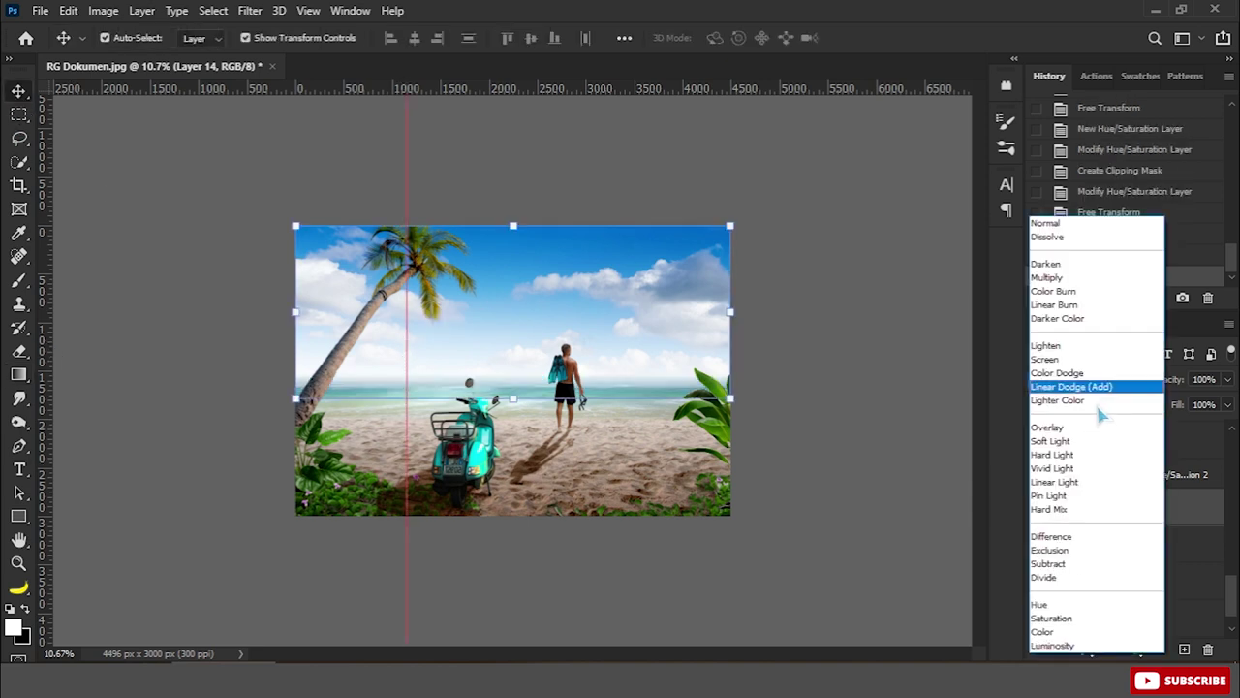
left_click(1095, 431)
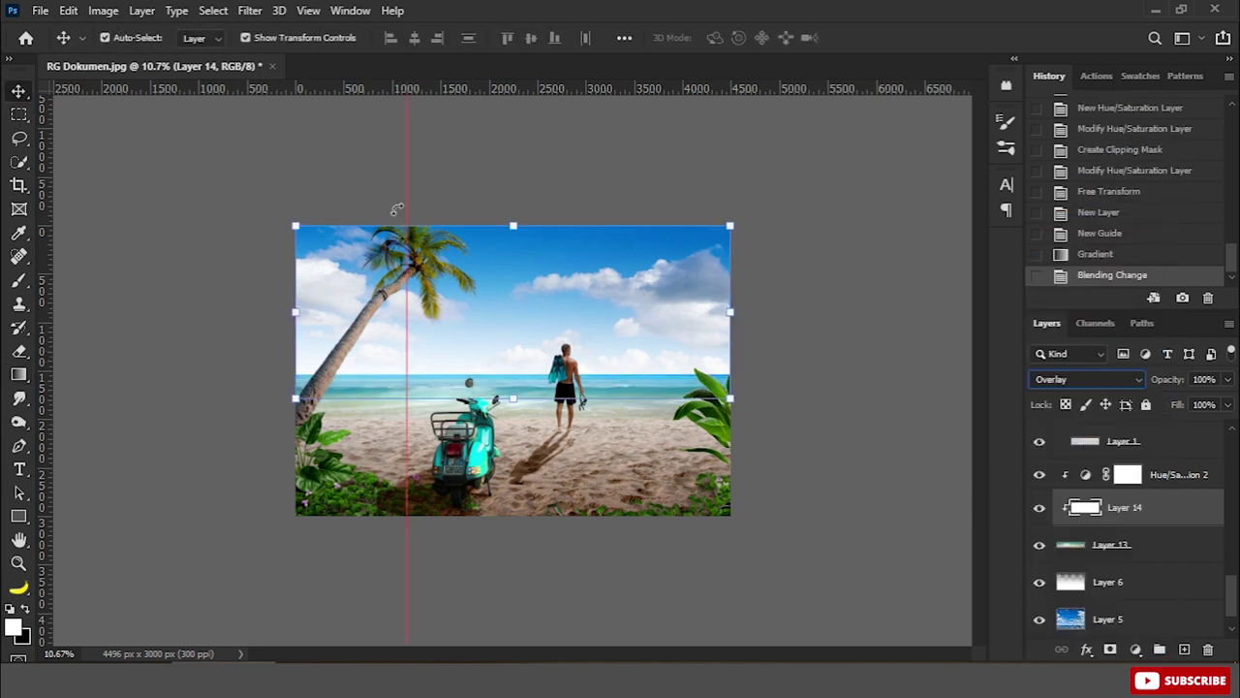
left_click_drag(407, 172, 407, 87)
key("ctrl+plus")
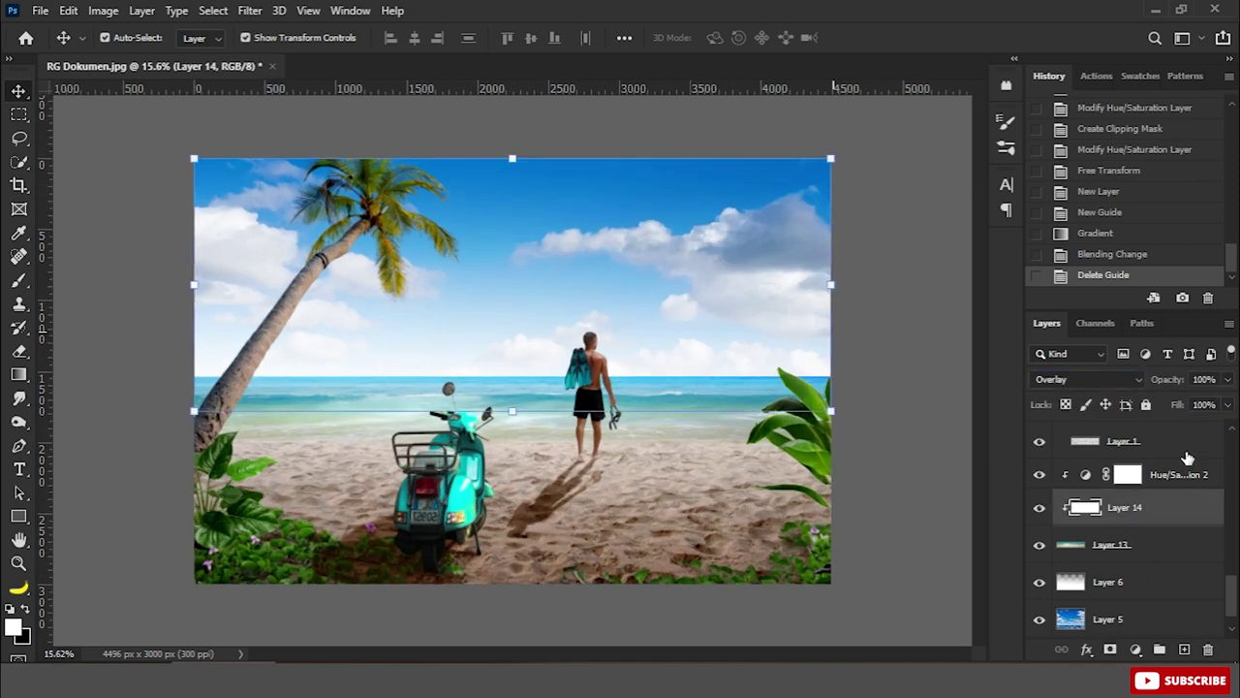
left_click(957, 383)
Adjust the bottom edge of sea Layer 13 onto the beach and commit the transform
key("ctrl+minus")
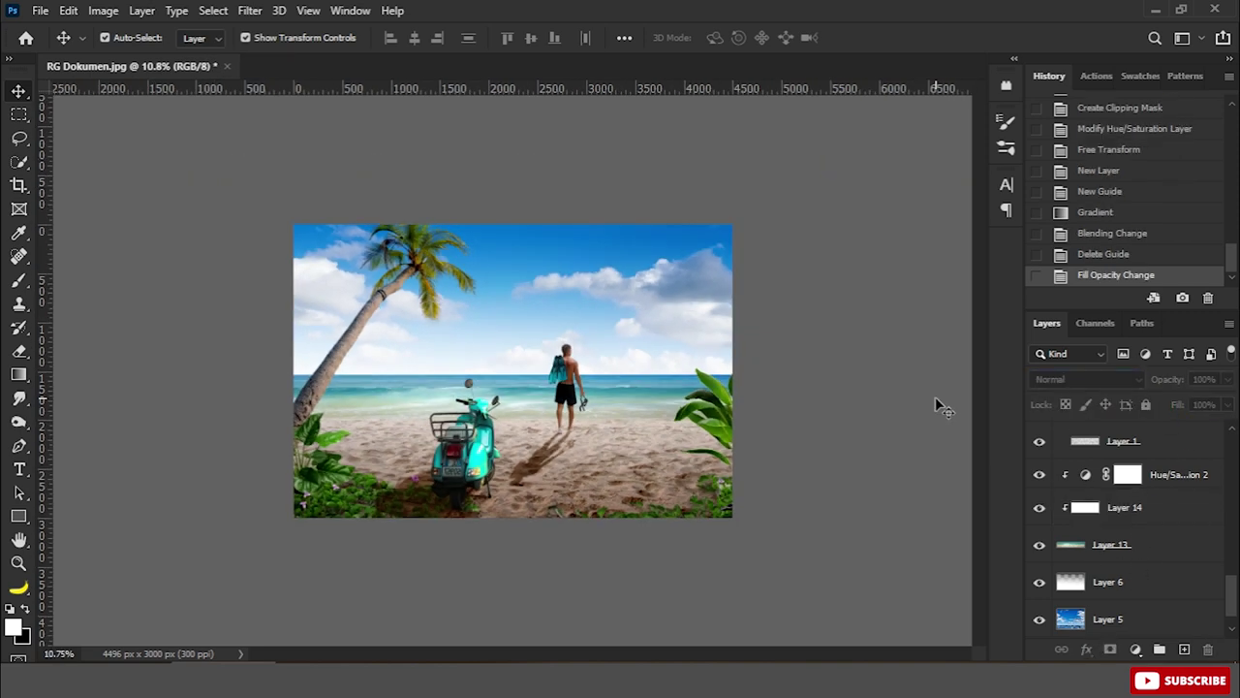
scroll(834, 393, "up", 5)
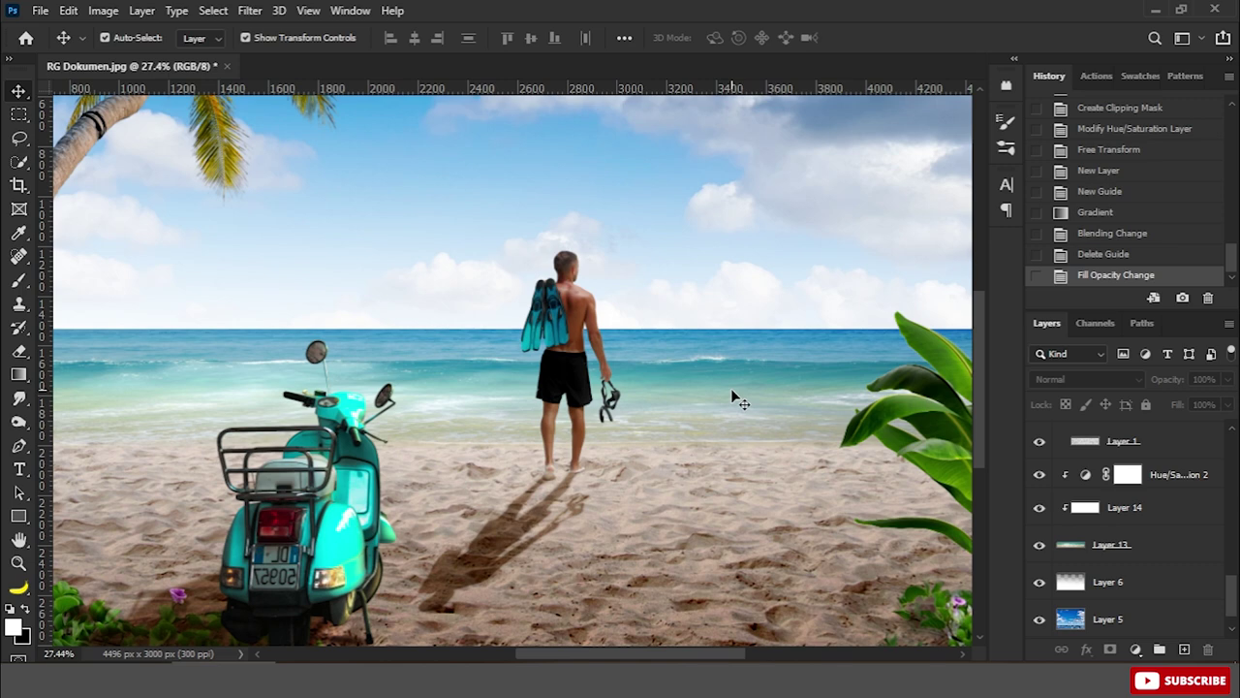
left_click(705, 437)
left_click_drag(424, 482, 425, 478)
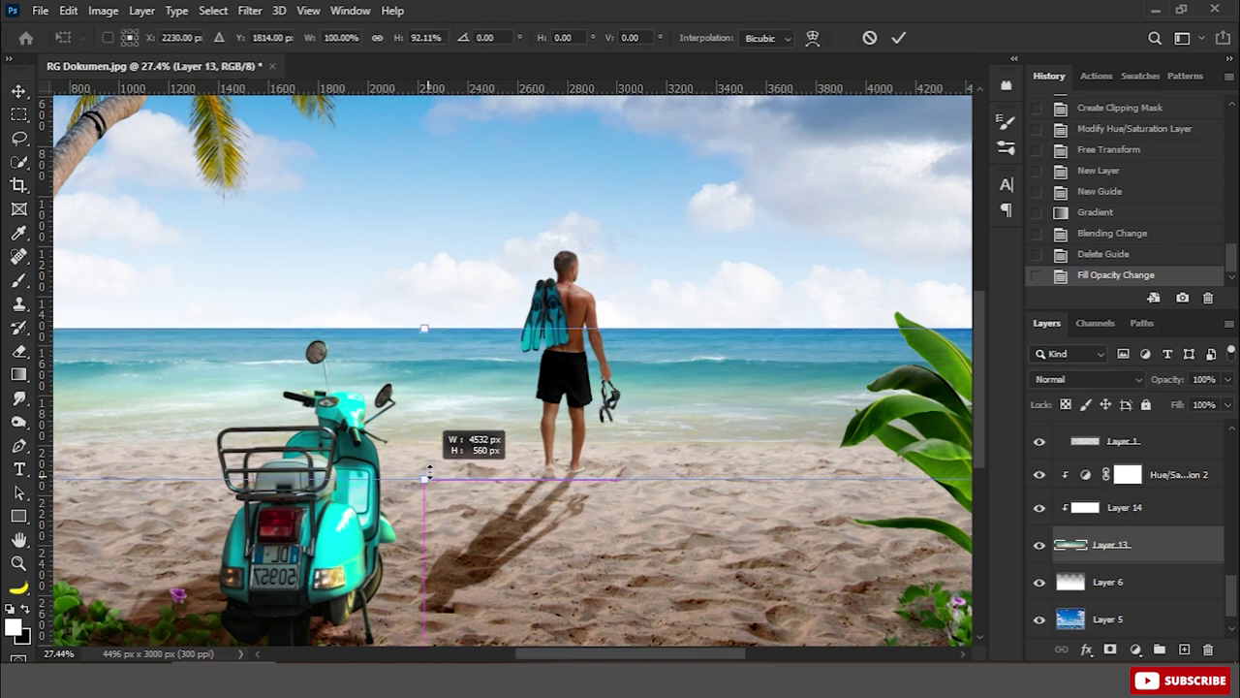
key("Return")
key("ctrl+0")
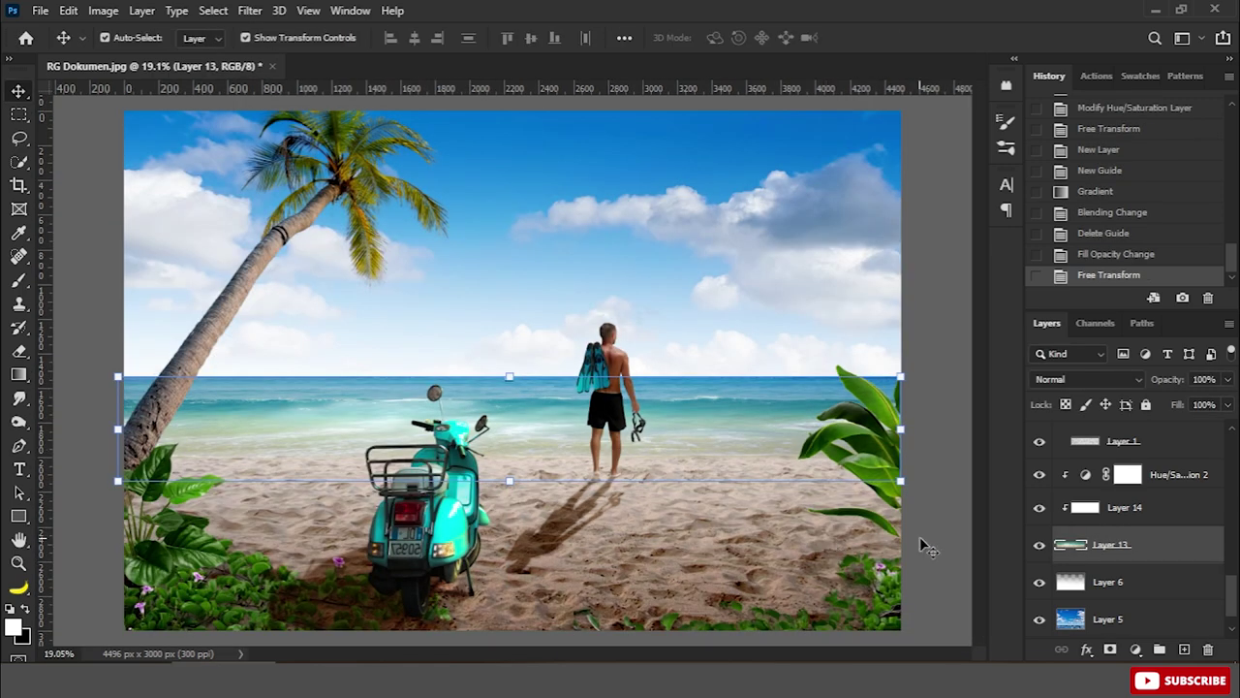
Add a Solid Color fill layer above the man's layer, Layer 12 copy
left_click(498, 371)
scroll(498, 371, "up", 2)
scroll(498, 371, "up", 2)
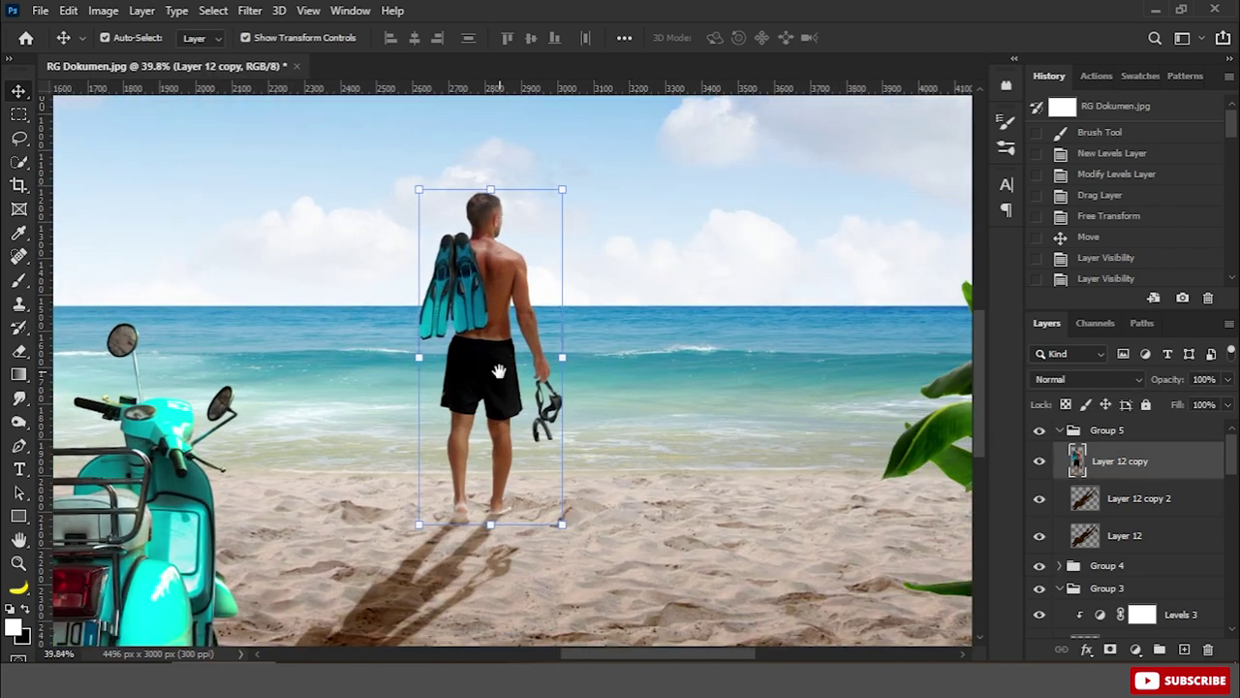
left_click(1136, 649)
left_click(1158, 334)
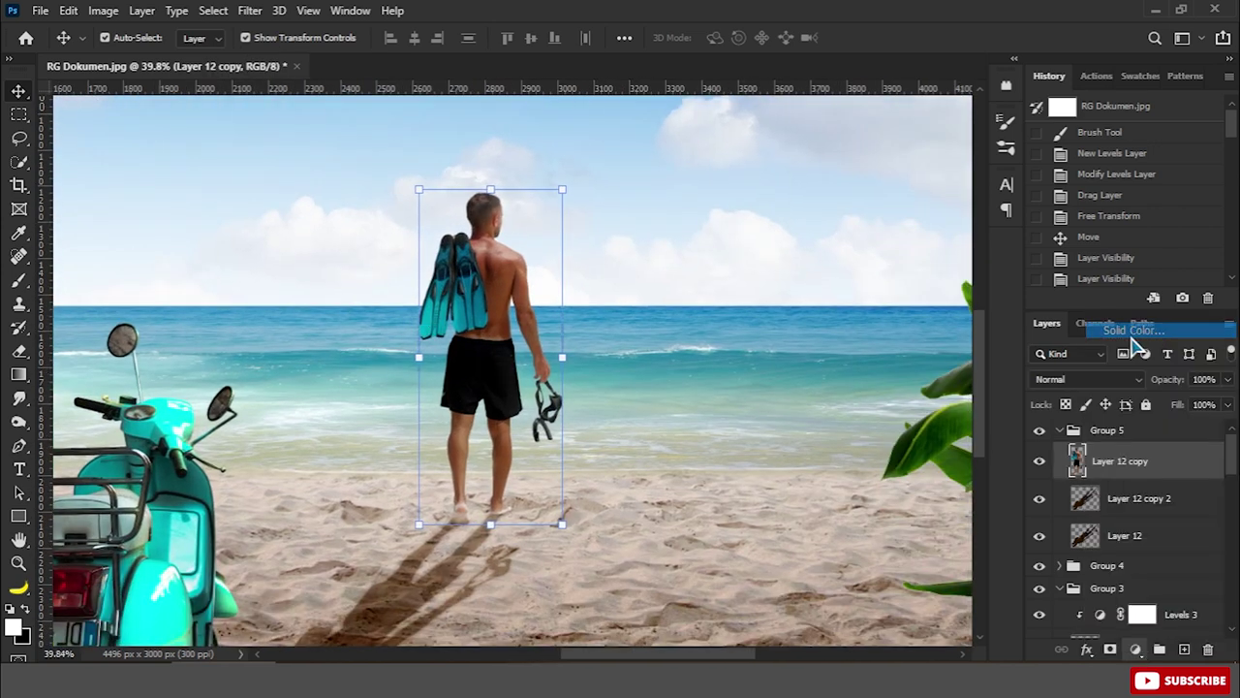
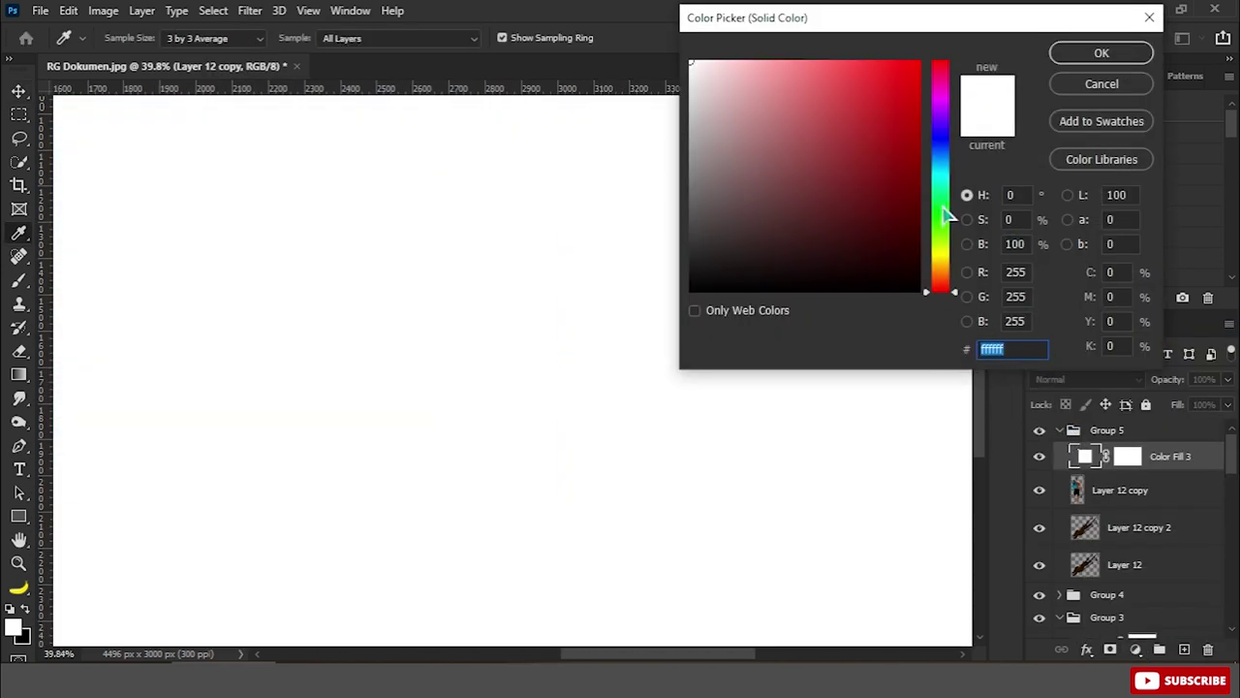
Add a light-yellow #f6eeaa Color Fill and clip it to the man layer
left_click_drag(948, 217, 947, 257)
left_click(772, 68)
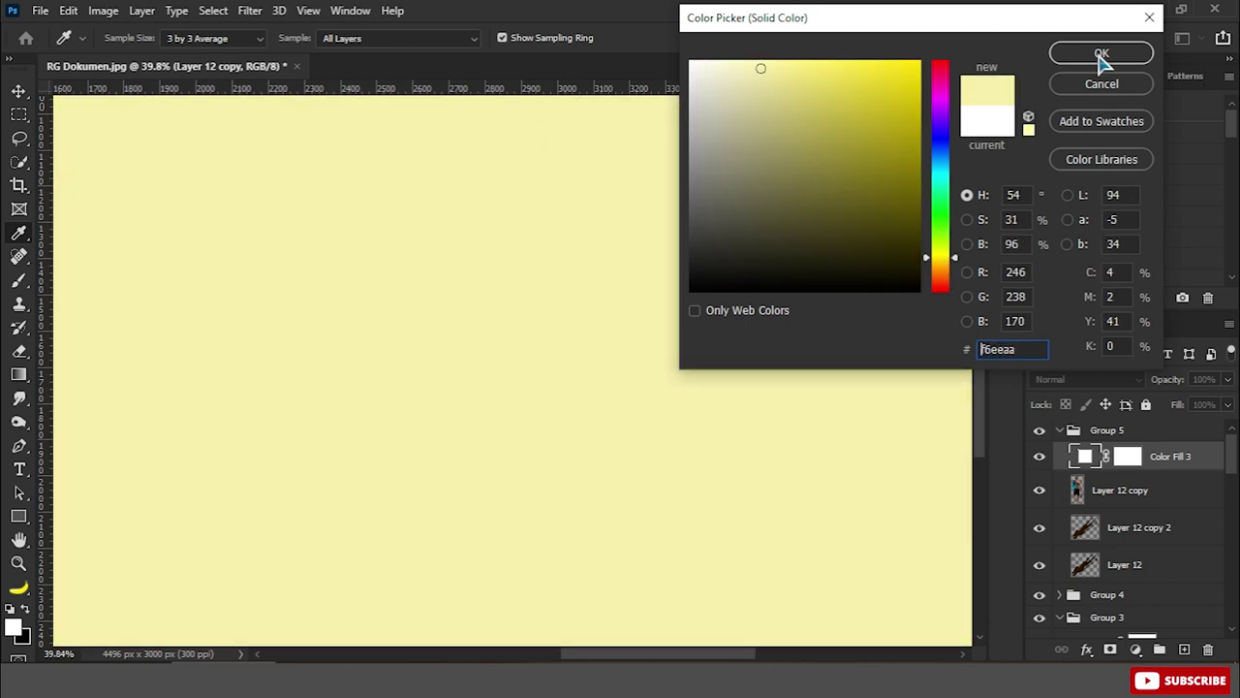
left_click(1101, 54)
right_click(1085, 460)
left_click(1080, 347)
Set the yellow fill's blend mode to Overlay with 70% Fill
left_click(1066, 379)
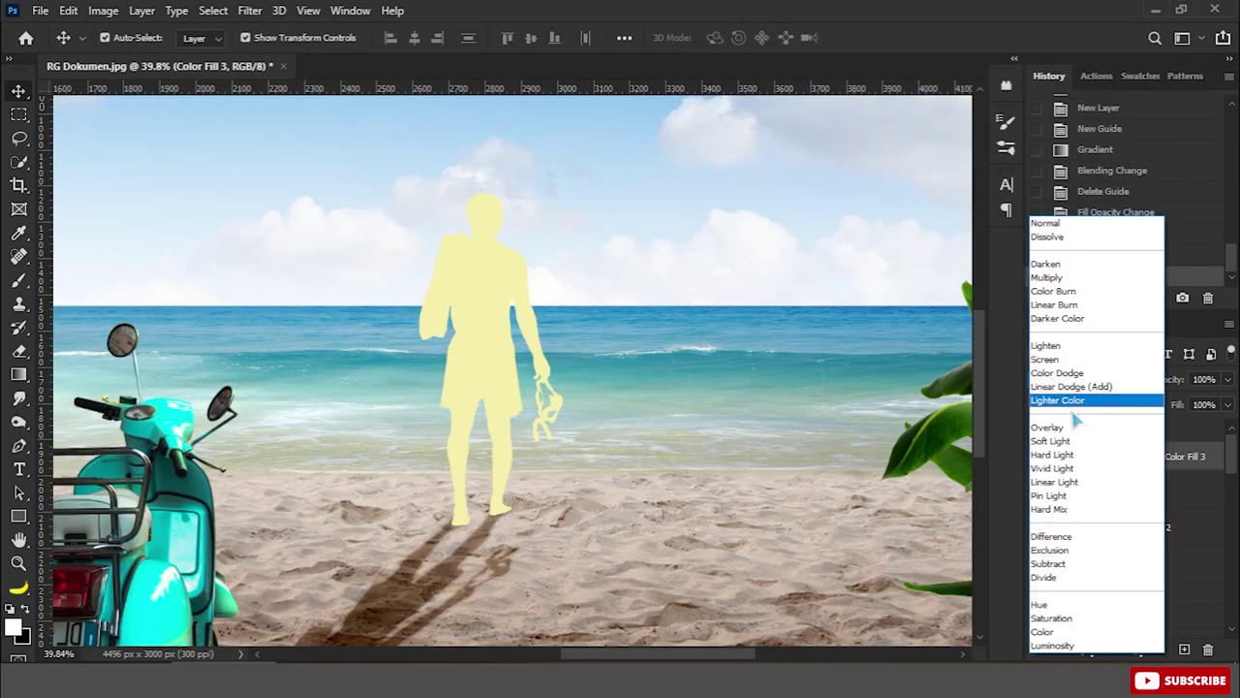
left_click(1066, 428)
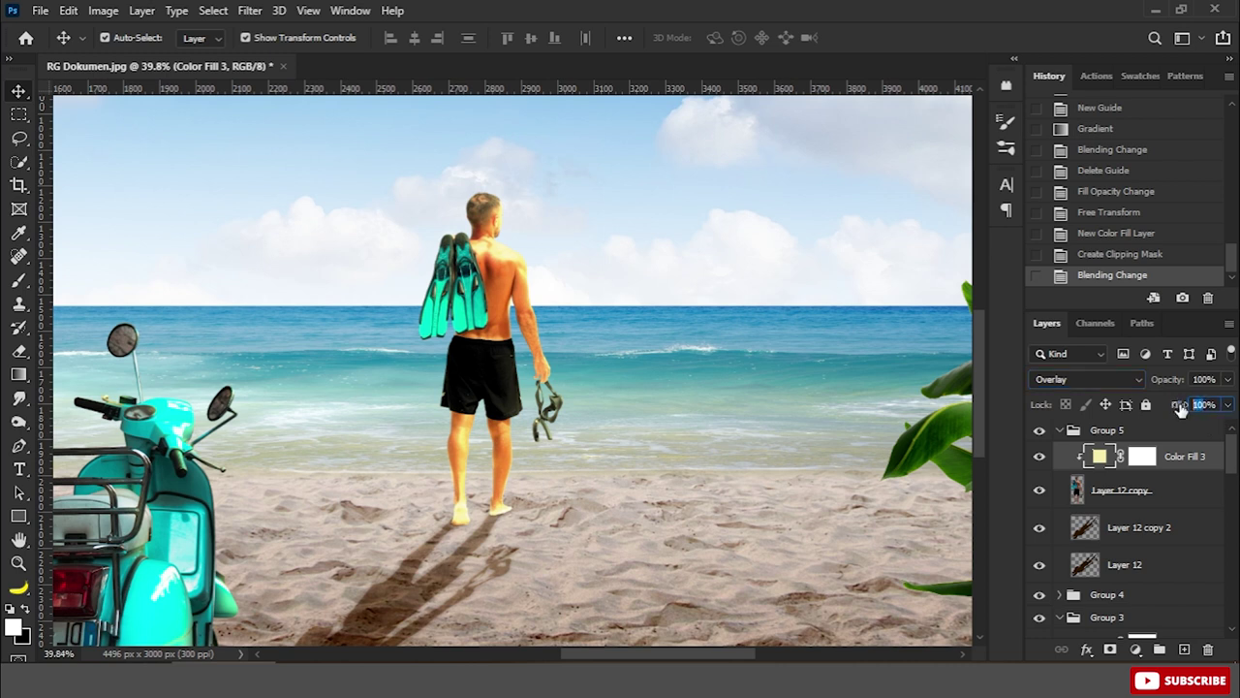
type("50")
key("Return")
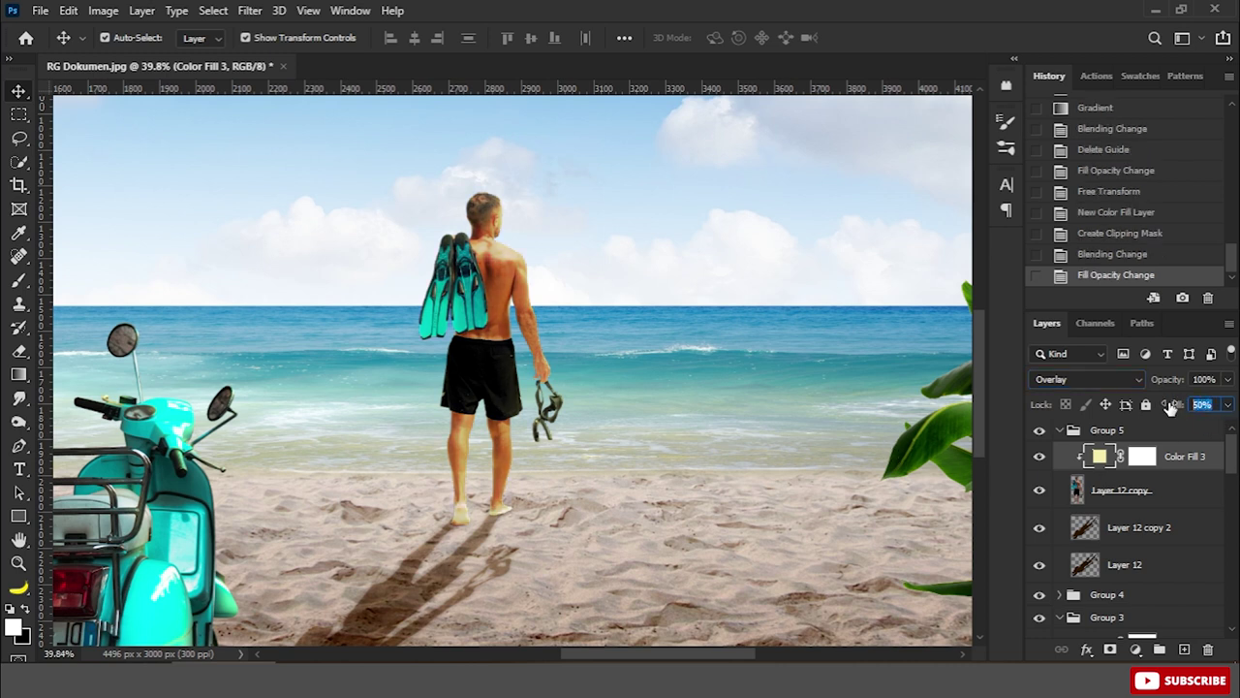
left_click_drag(1171, 407, 1186, 407)
Invert the fill's mask to hide the yellow and select the Brush tool
left_click(1143, 456)
key("ctrl+i")
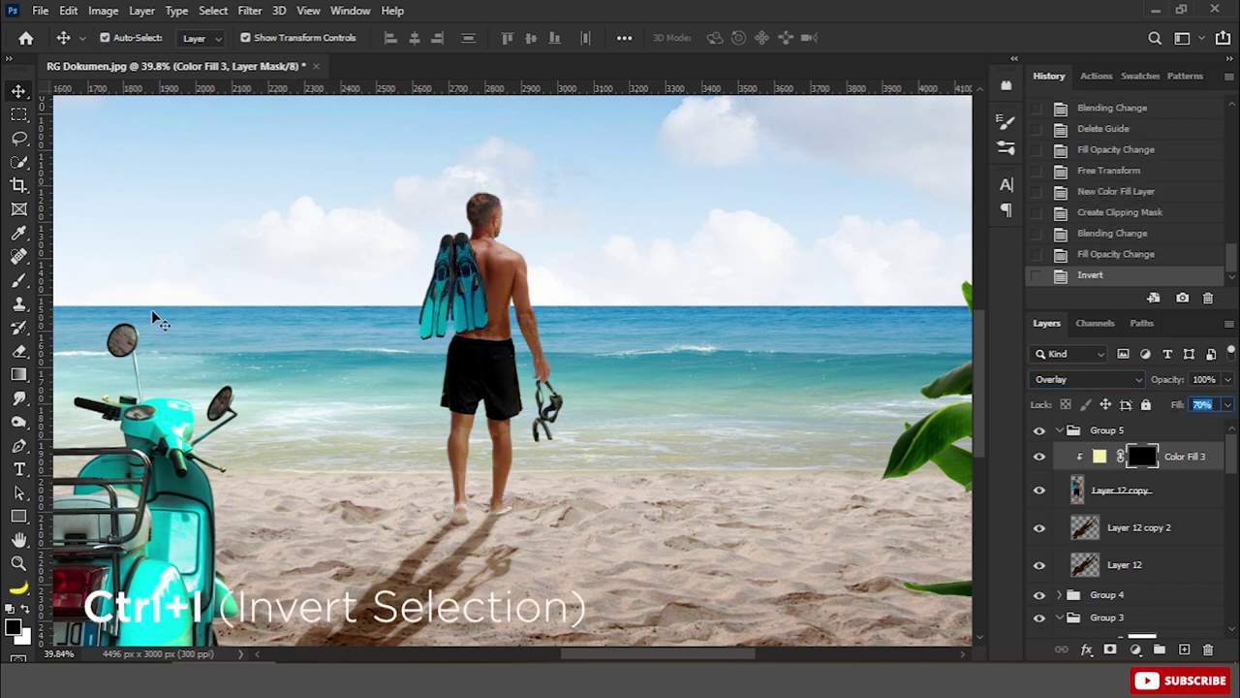
left_click(18, 280)
left_click(97, 278)
Paint white on the mask to add yellow glow along the man's hair and jaw
key("x")
mouse_move(444, 224)
left_mouse_down()
mouse_move(620, 188)
mouse_move(490, 107)
left_mouse_up()
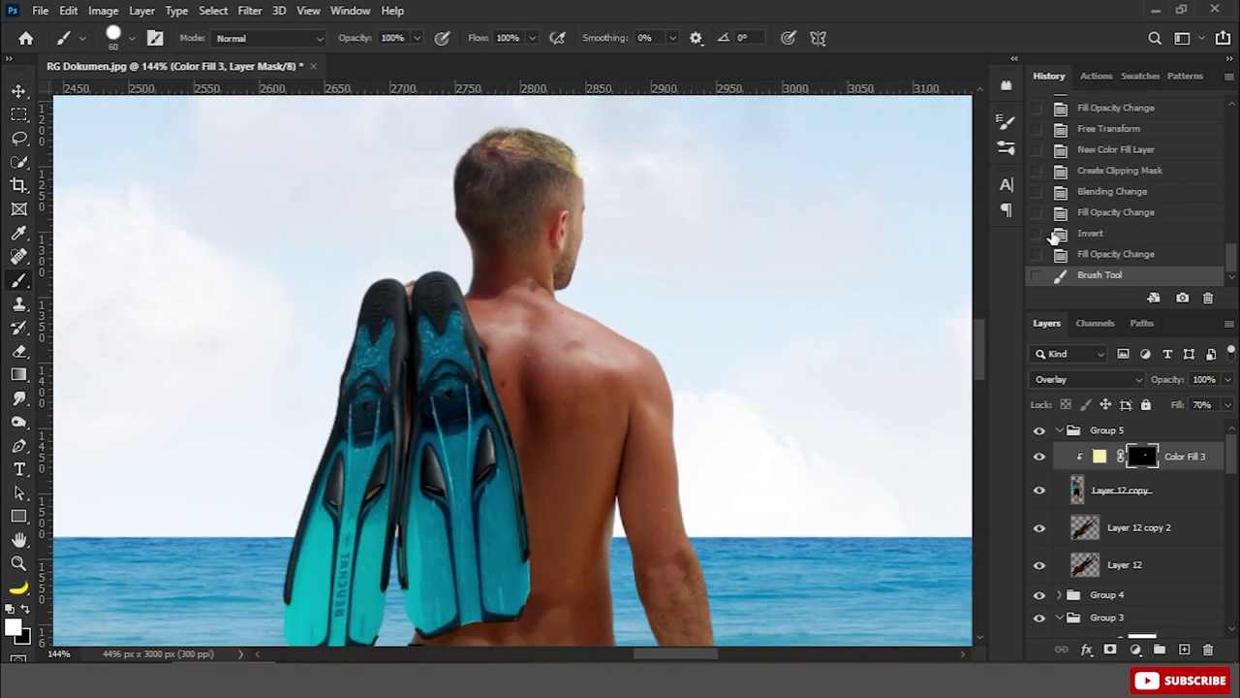
right_click(963, 269)
left_click(877, 444)
mouse_move(575, 125)
left_mouse_down()
mouse_move(534, 129)
mouse_move(611, 207)
left_mouse_up()
key("bracketleft")
key("bracketleft")
key("bracketleft")
scroll(611, 207, "up", 1)
left_click_drag(592, 294, 548, 315)
key("bracketleft")
key("bracketleft")
key("bracketleft")
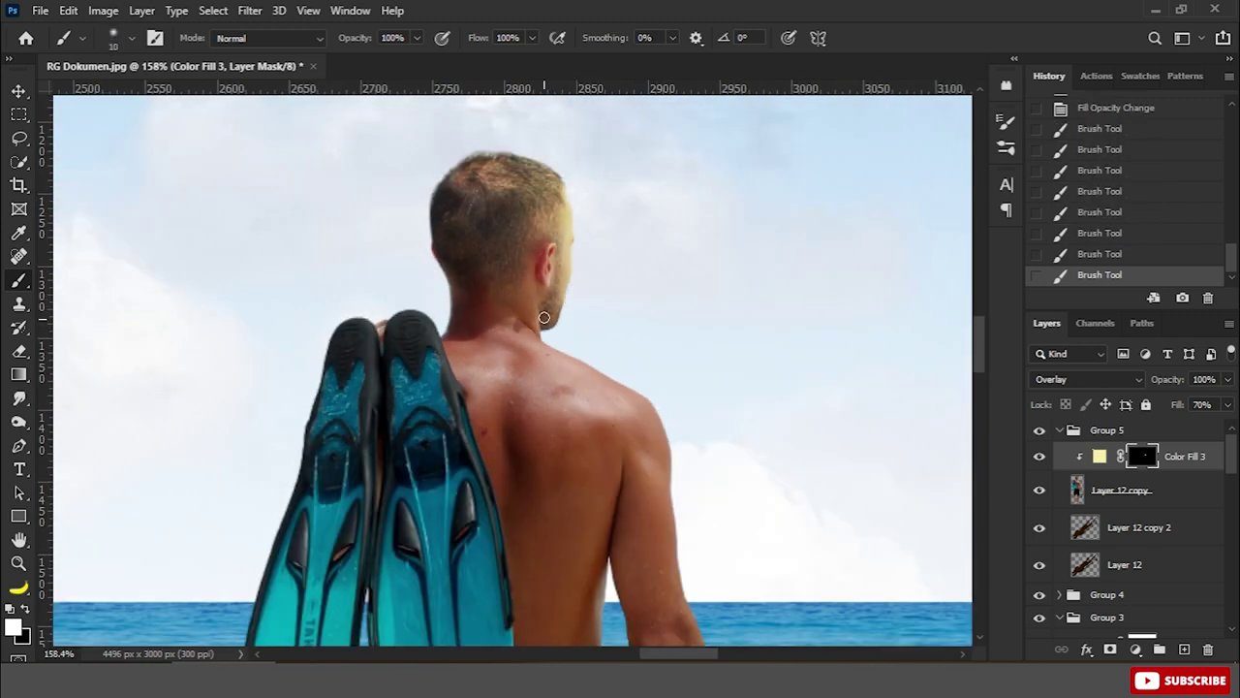
left_click(541, 332)
scroll(541, 332, "up", 4)
Paint rim light down the edge of the man's left leg
left_click_drag(641, 402, 607, 287)
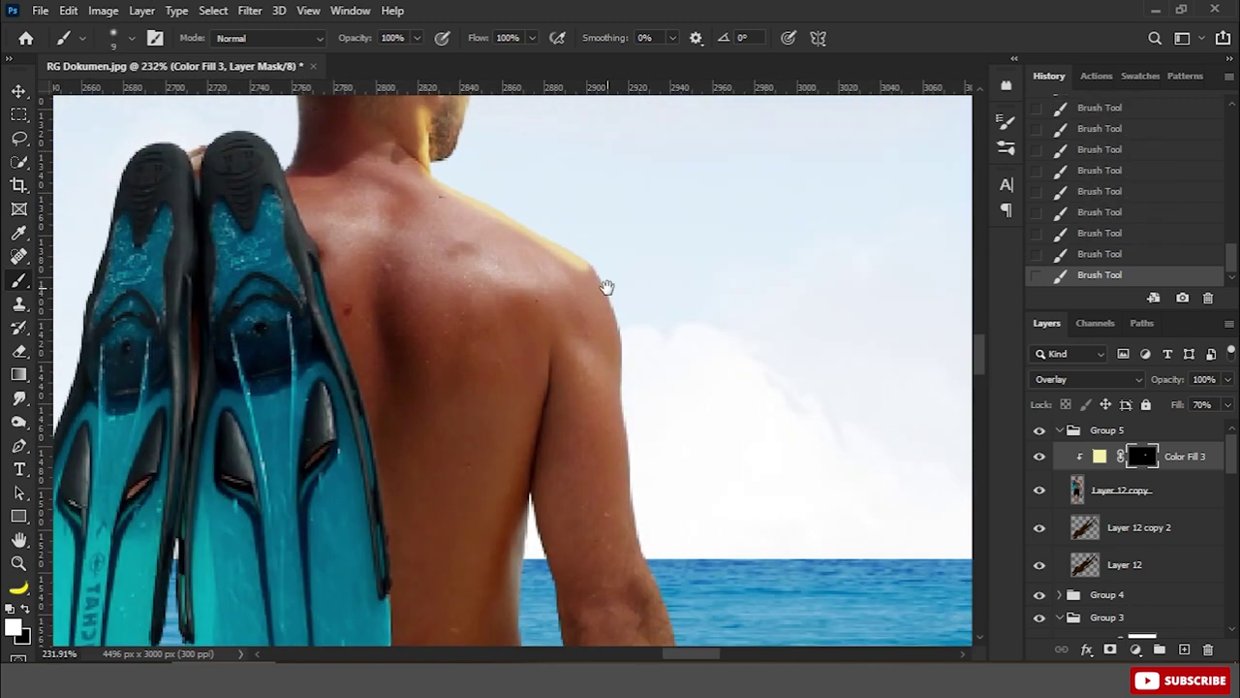
scroll(636, 339, "down", 2)
scroll(639, 310, "down", 3)
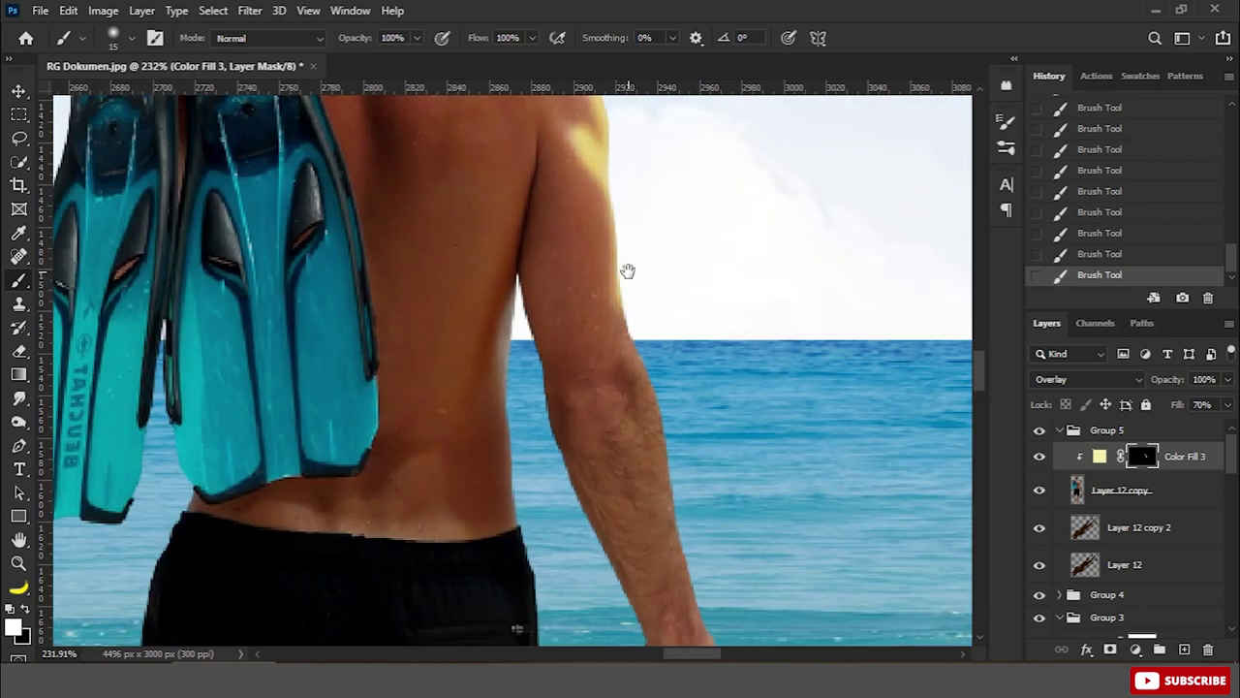
scroll(669, 416, "down", 3)
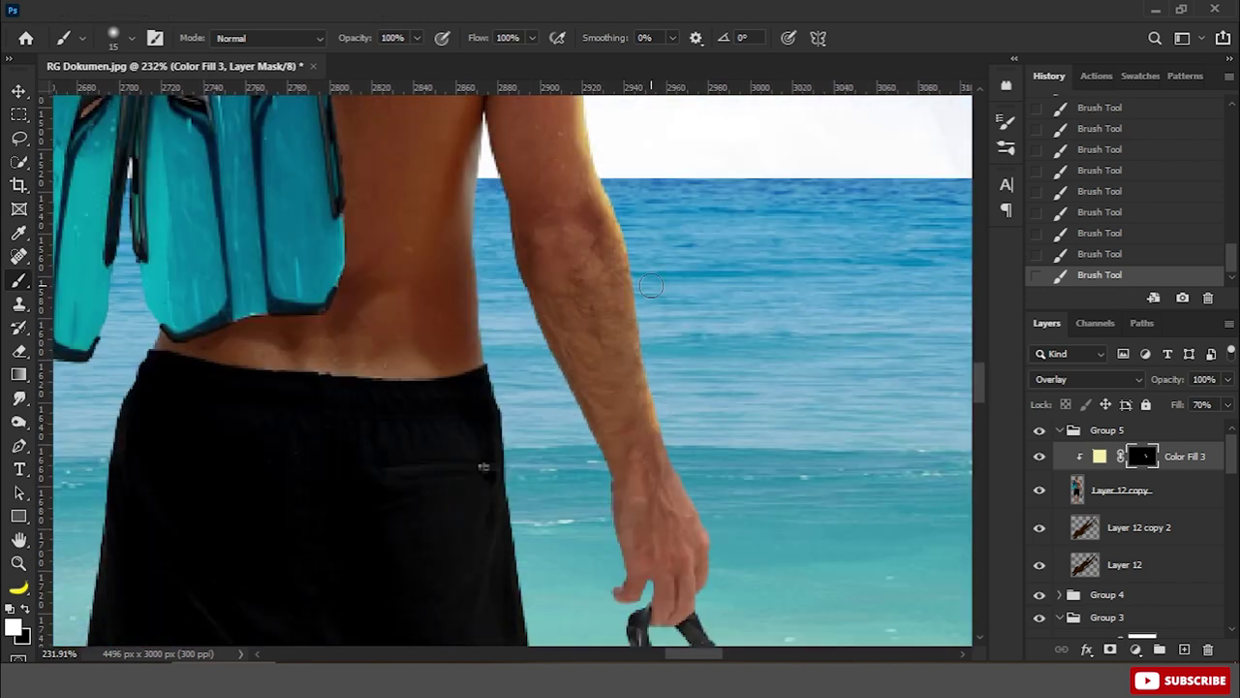
scroll(659, 407, "down", 1)
scroll(657, 407, "down", 1)
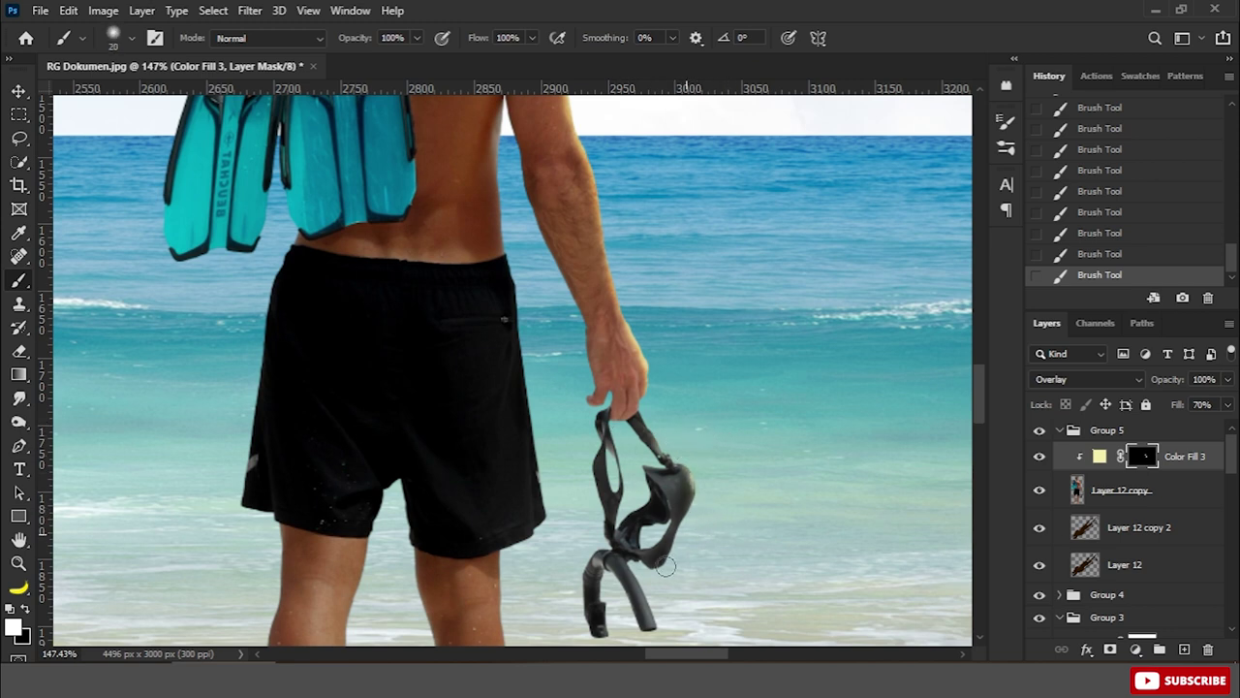
scroll(572, 511, "down", 1)
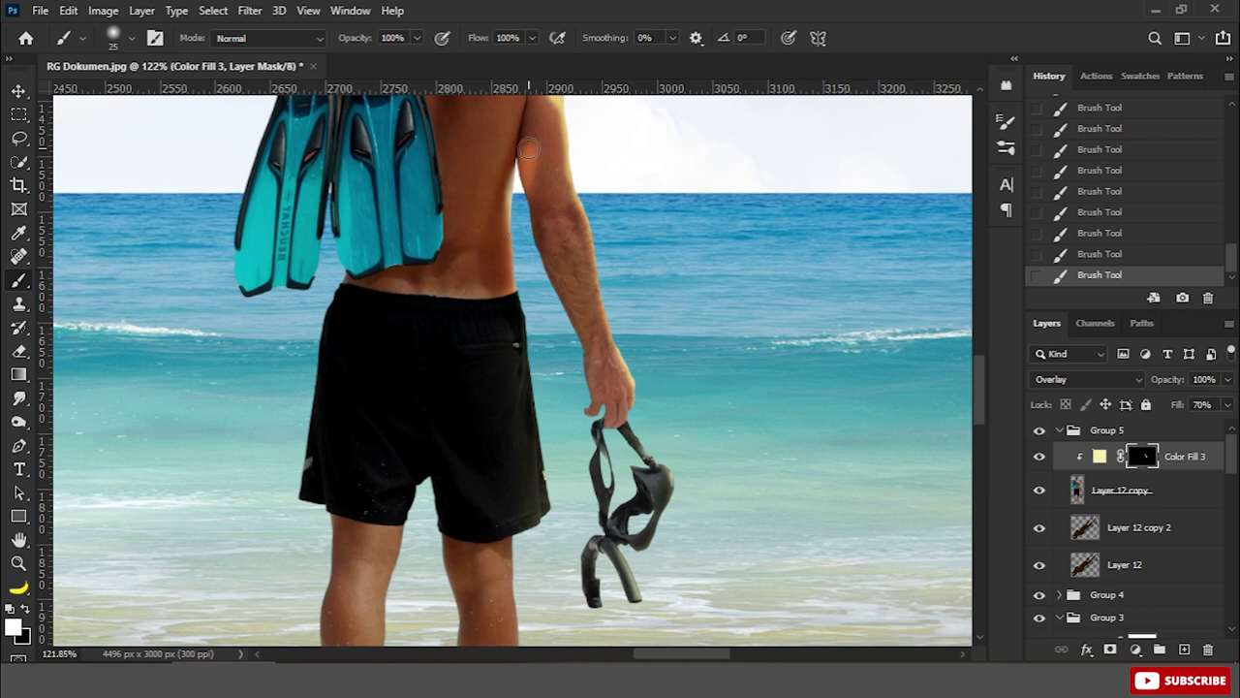
scroll(533, 320, "down", 3)
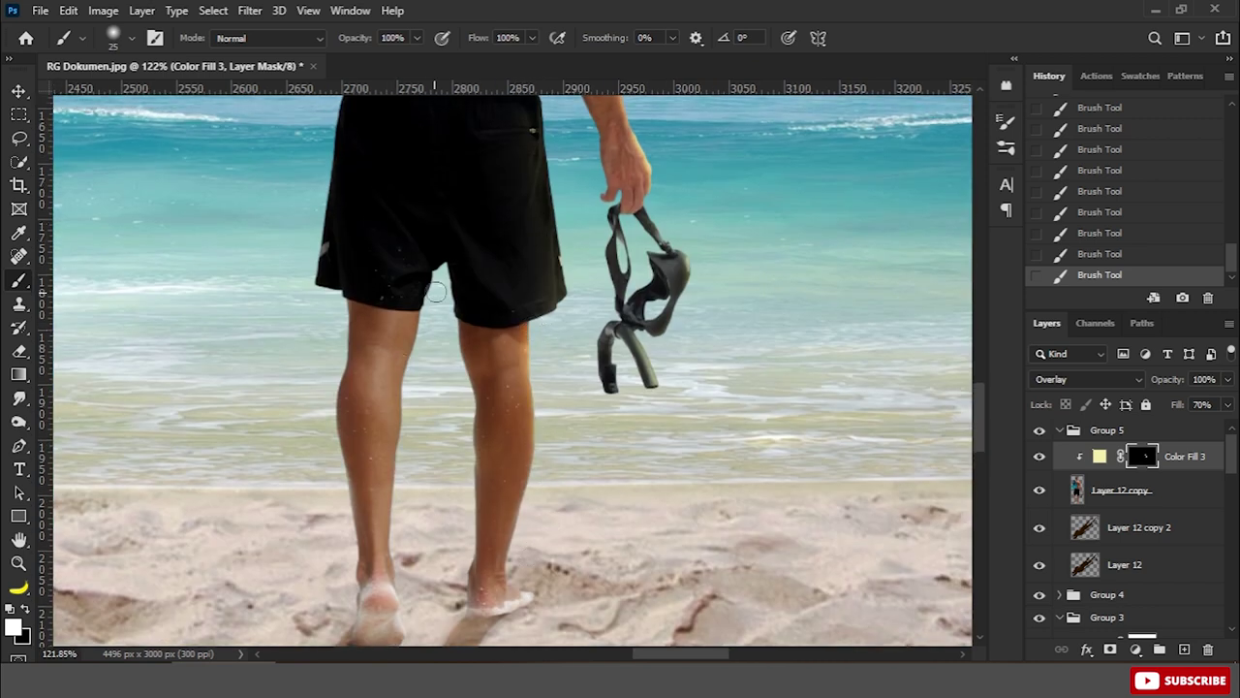
left_click_drag(411, 337, 414, 589)
scroll(443, 190, "down", 5)
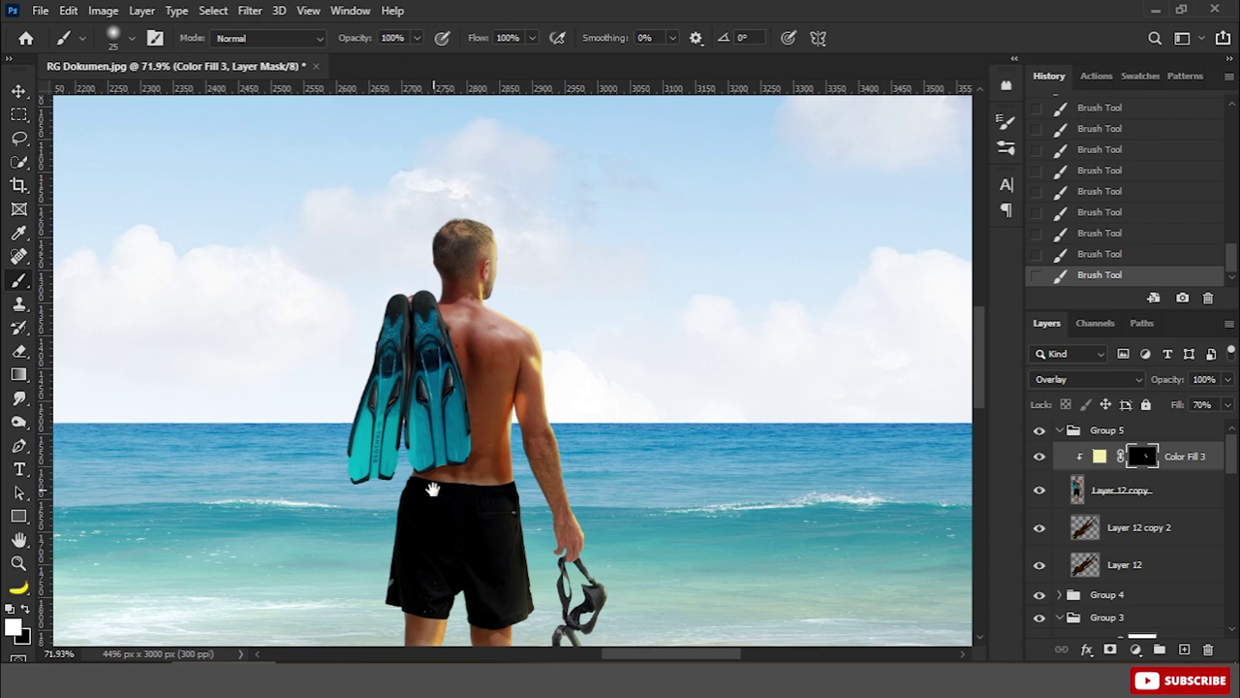
scroll(444, 190, "up", 5)
scroll(525, 263, "down", 1)
scroll(568, 200, "up", 2)
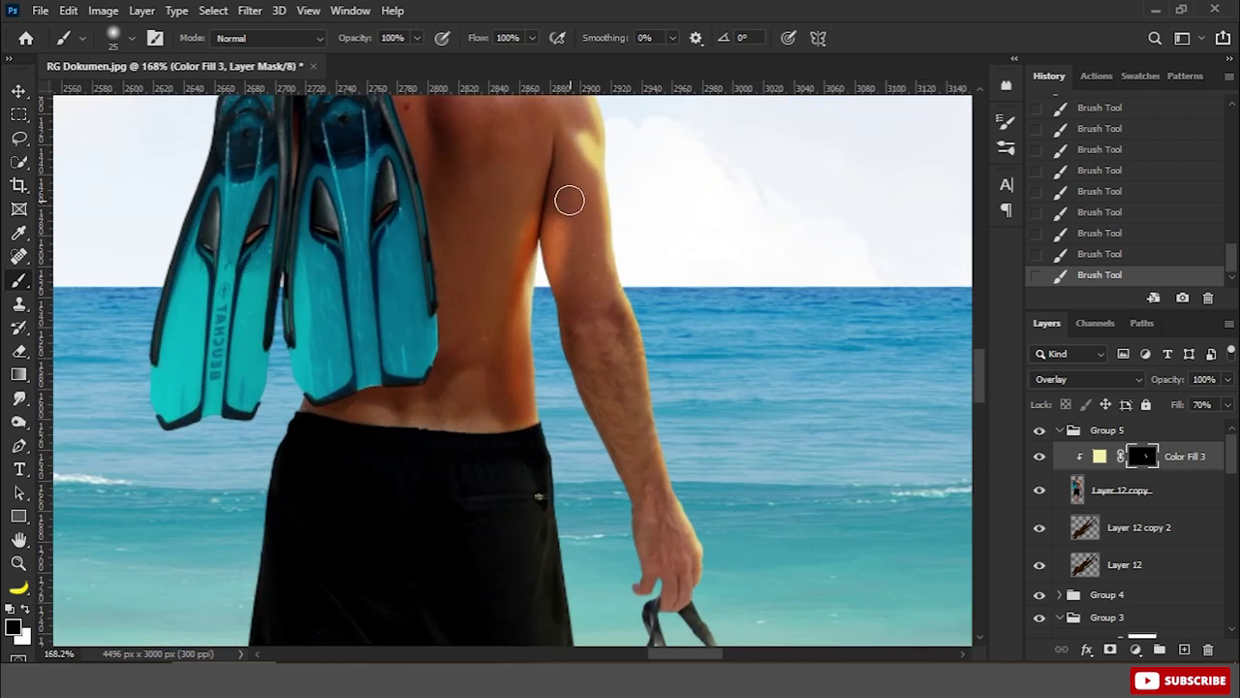
scroll(543, 417, "up", 3)
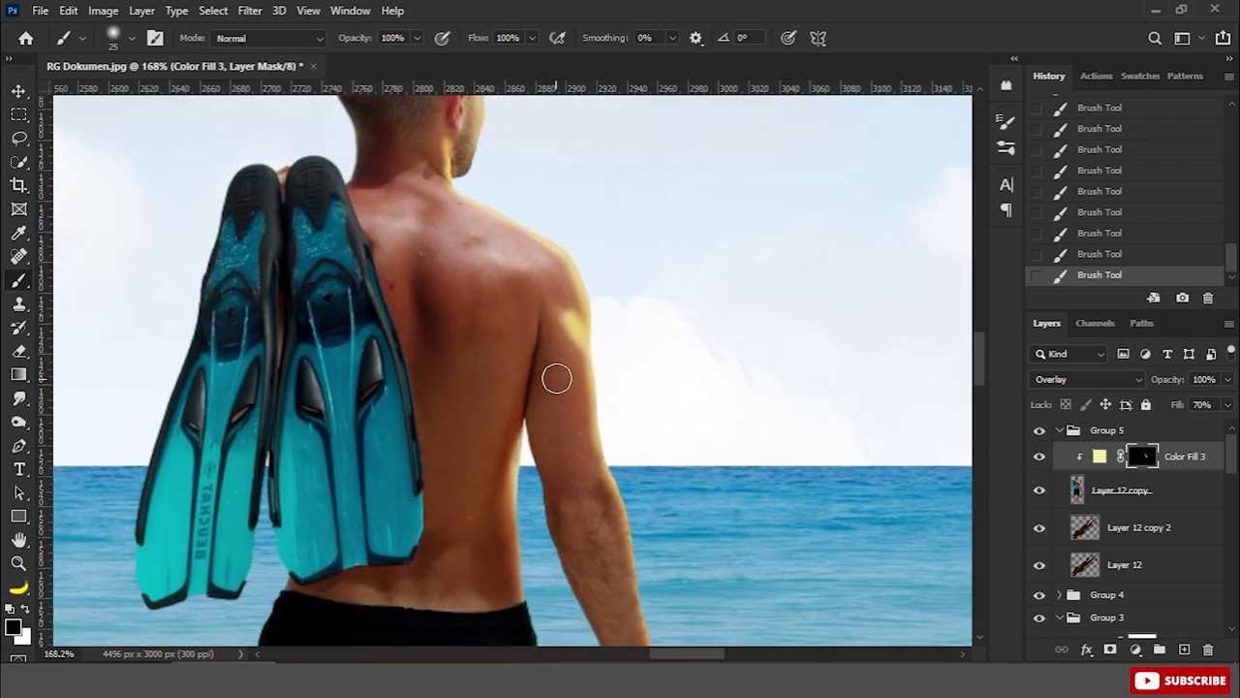
Paint glow along the man's arm edge with a smaller brush, redoing one stroke
key("bracketleft")
scroll(570, 371, "up", 2)
left_click_drag(575, 347, 538, 251)
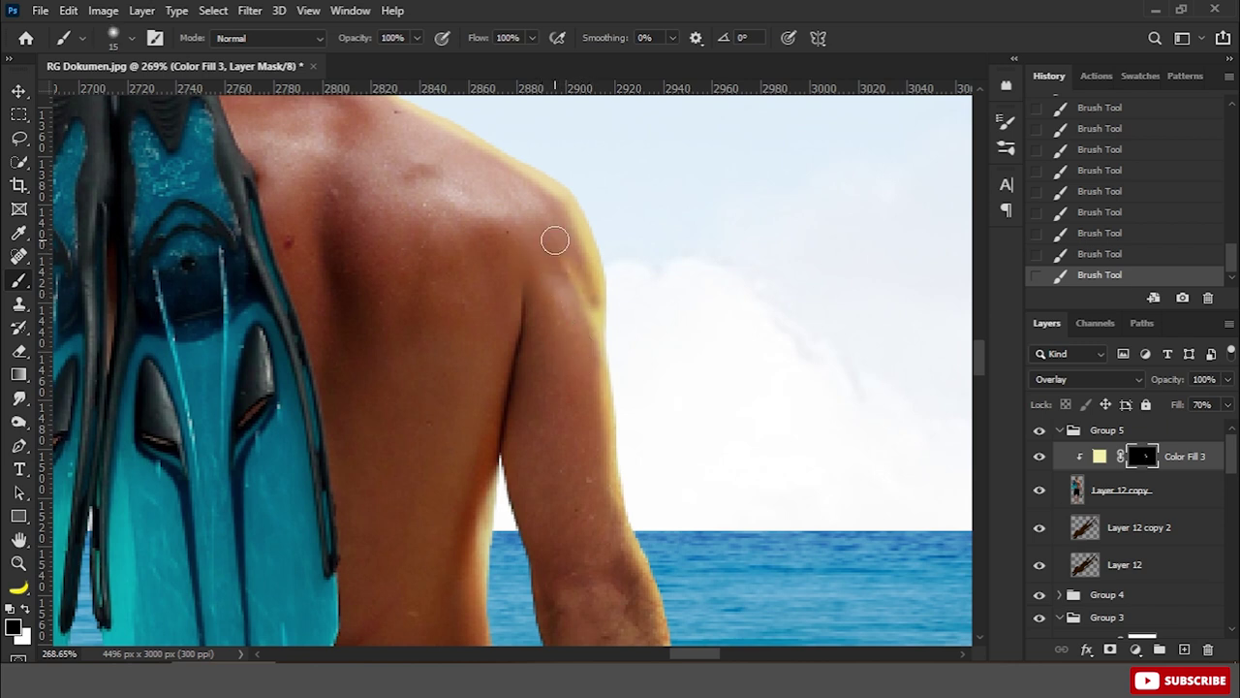
scroll(556, 240, "up", 1)
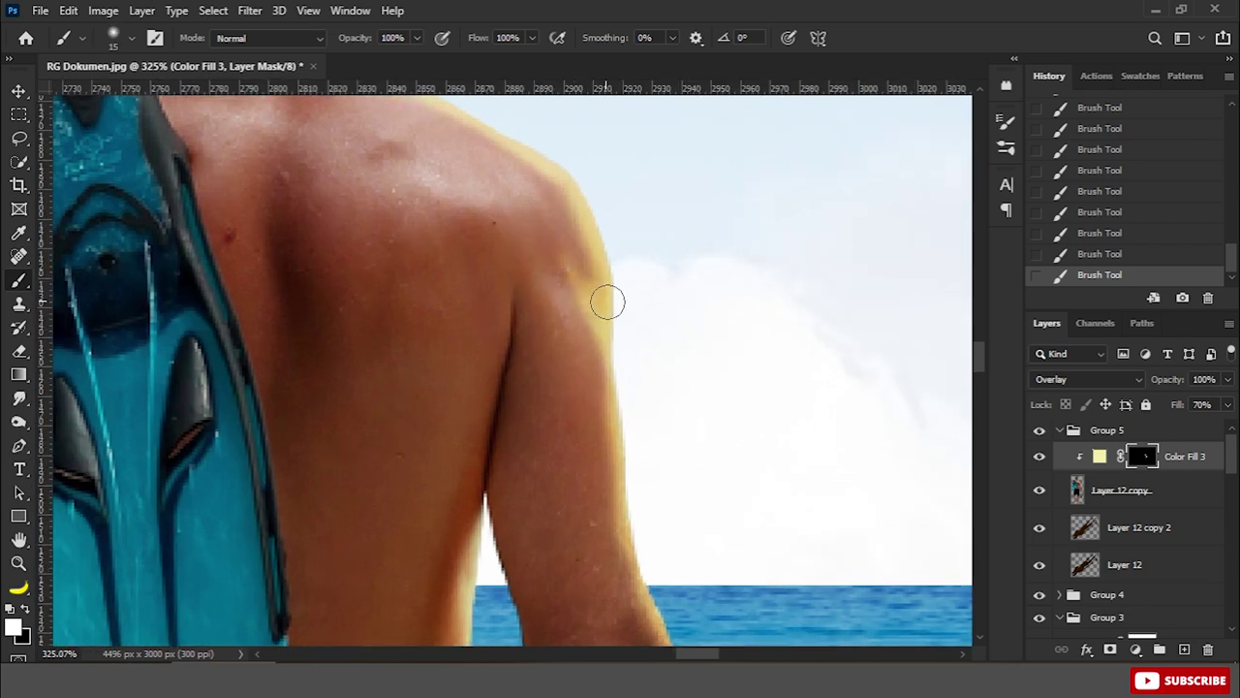
left_click_drag(596, 353, 593, 282)
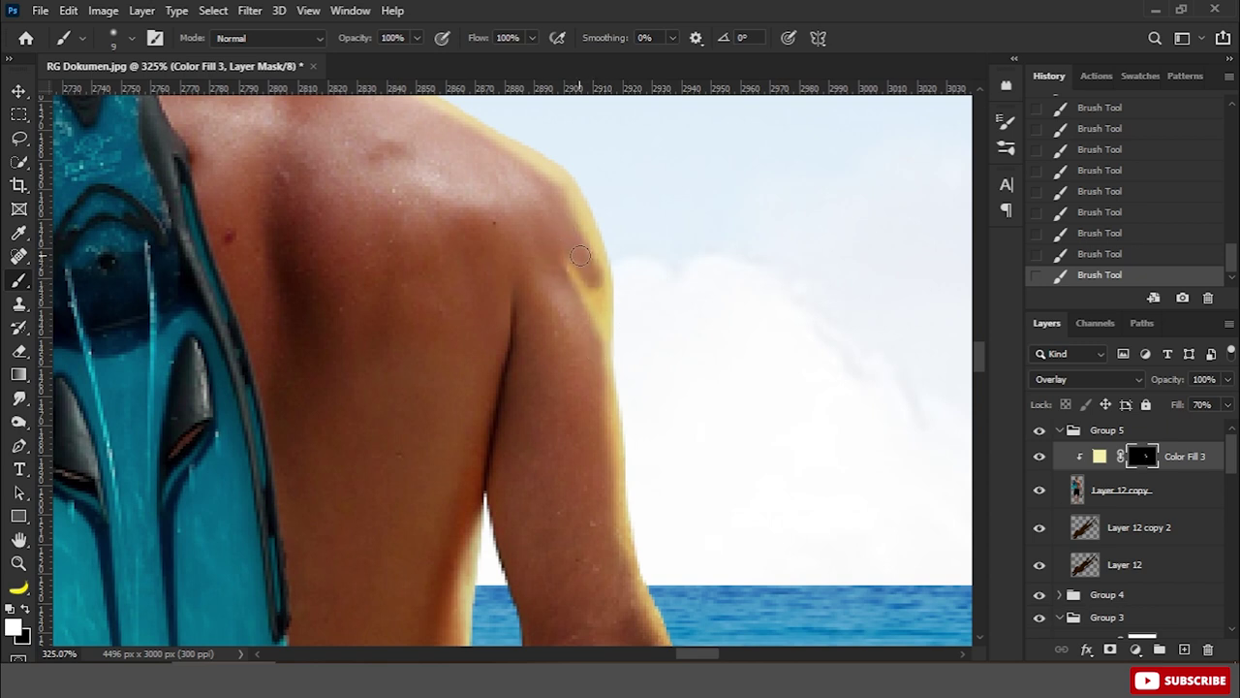
key("ctrl+z")
scroll(600, 291, "down", 1)
scroll(659, 363, "down", 3)
scroll(668, 373, "up", 3)
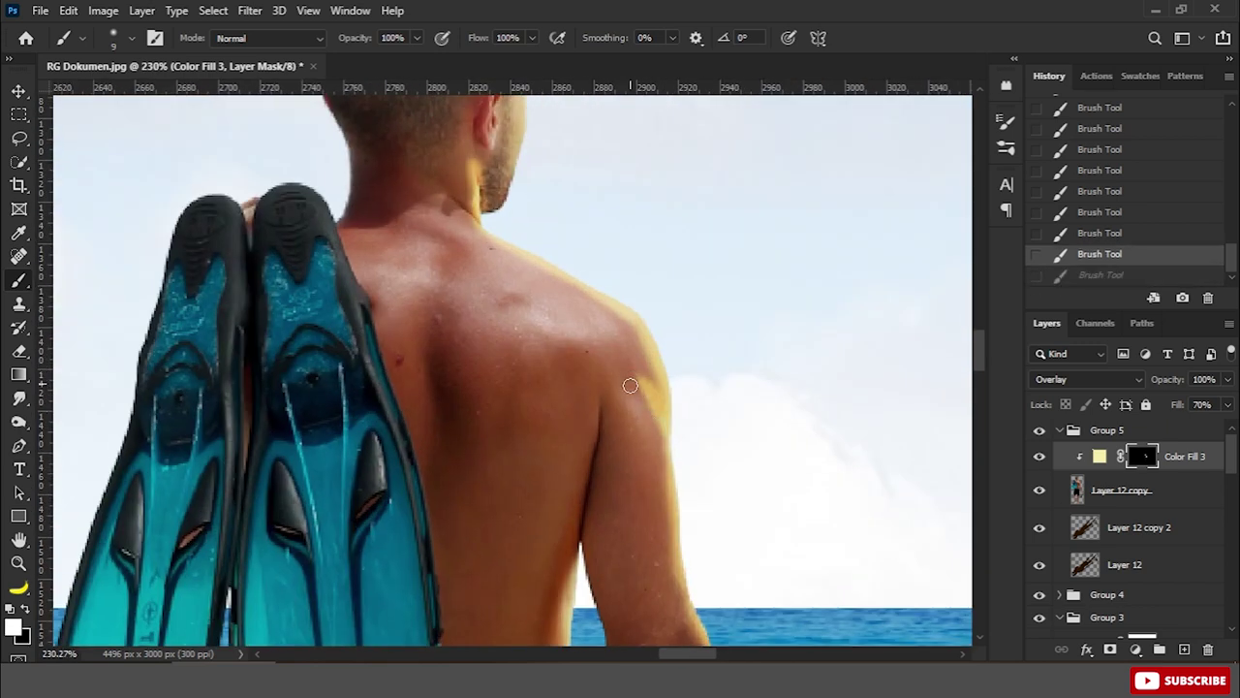
scroll(630, 386, "up", 2)
left_click_drag(629, 360, 674, 492)
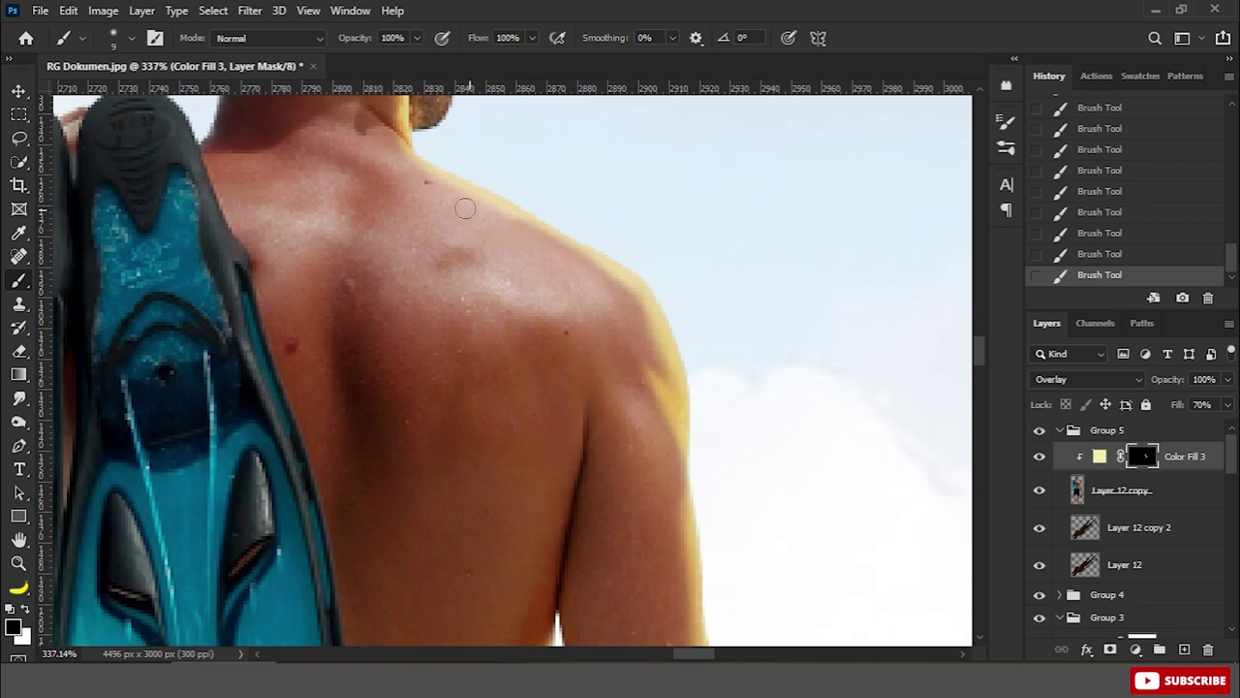
scroll(465, 208, "down", 3)
scroll(540, 266, "up", 2)
Brush fine yellow glow over the man's shoulder with a small tip
key("bracketright")
key("bracketright")
key("bracketright")
scroll(514, 339, "down", 2)
scroll(429, 277, "up", 3)
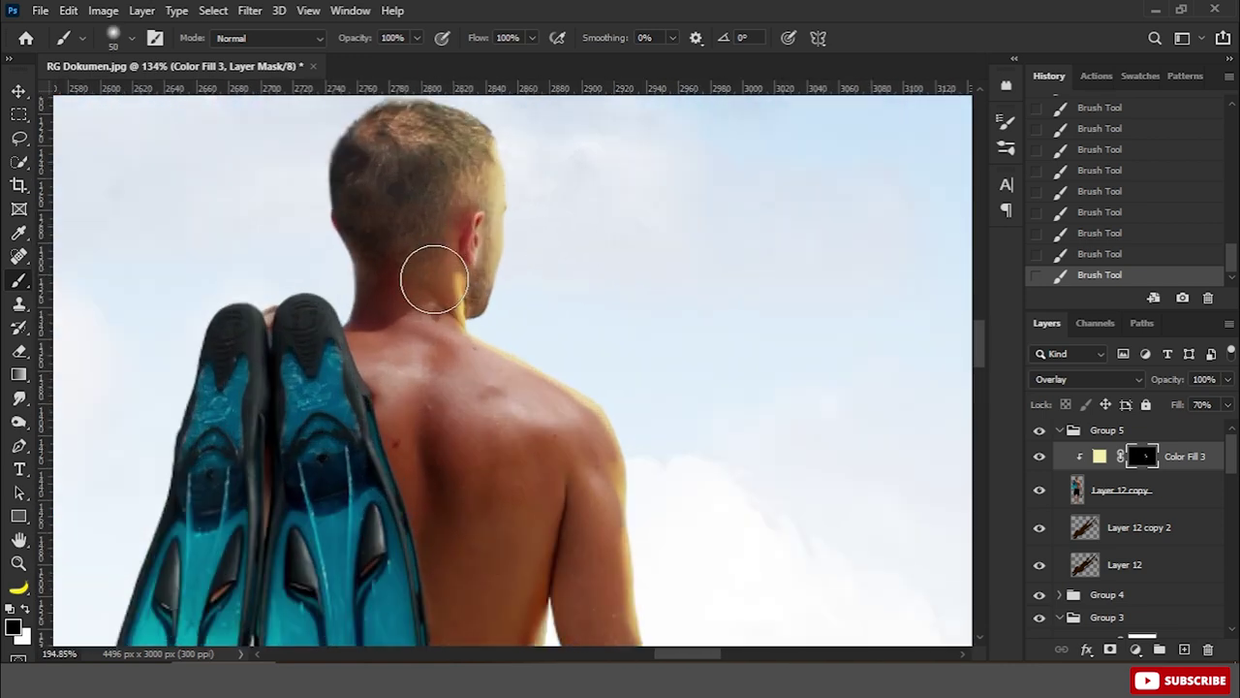
key("bracketleft")
key("bracketleft")
key("bracketleft")
scroll(477, 301, "up", 2)
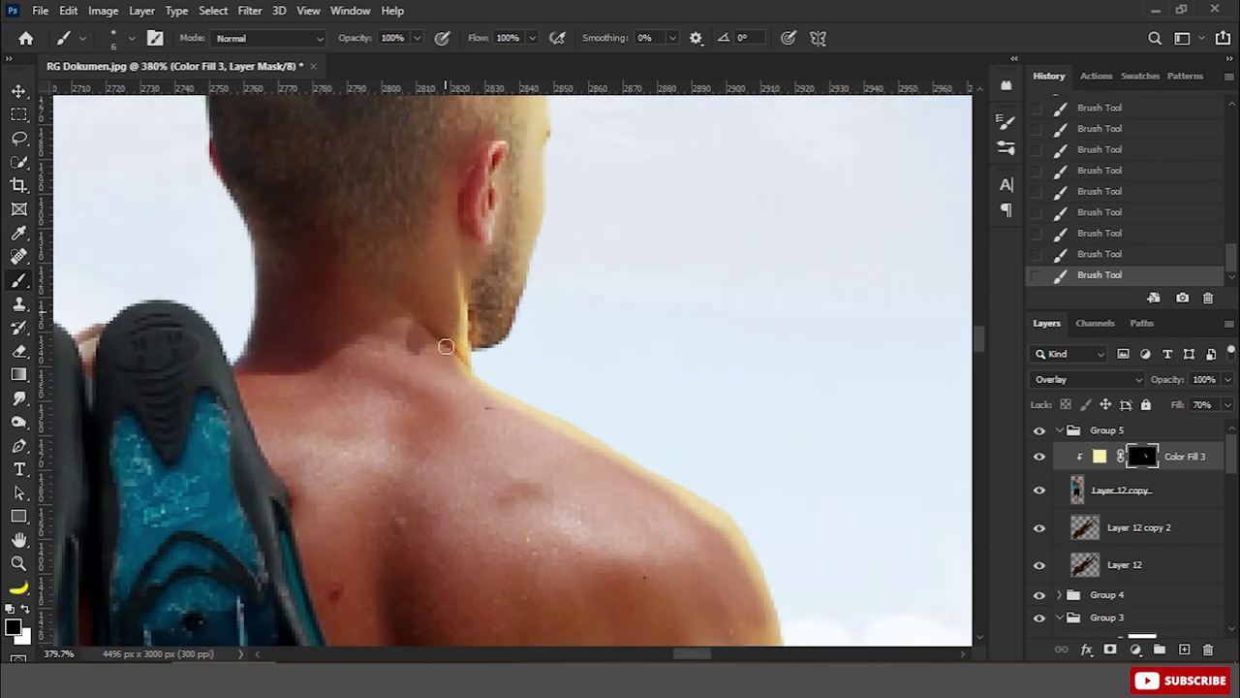
scroll(462, 396, "down", 5)
scroll(673, 355, "up", 1)
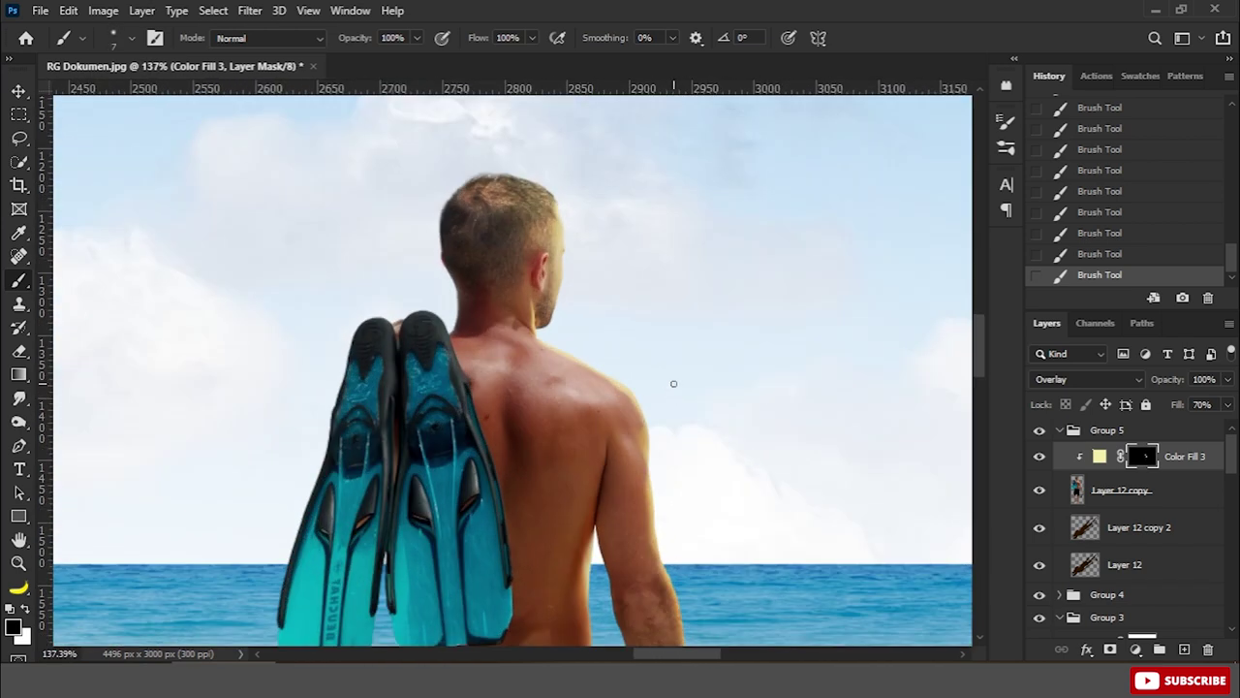
left_click_drag(531, 358, 551, 378)
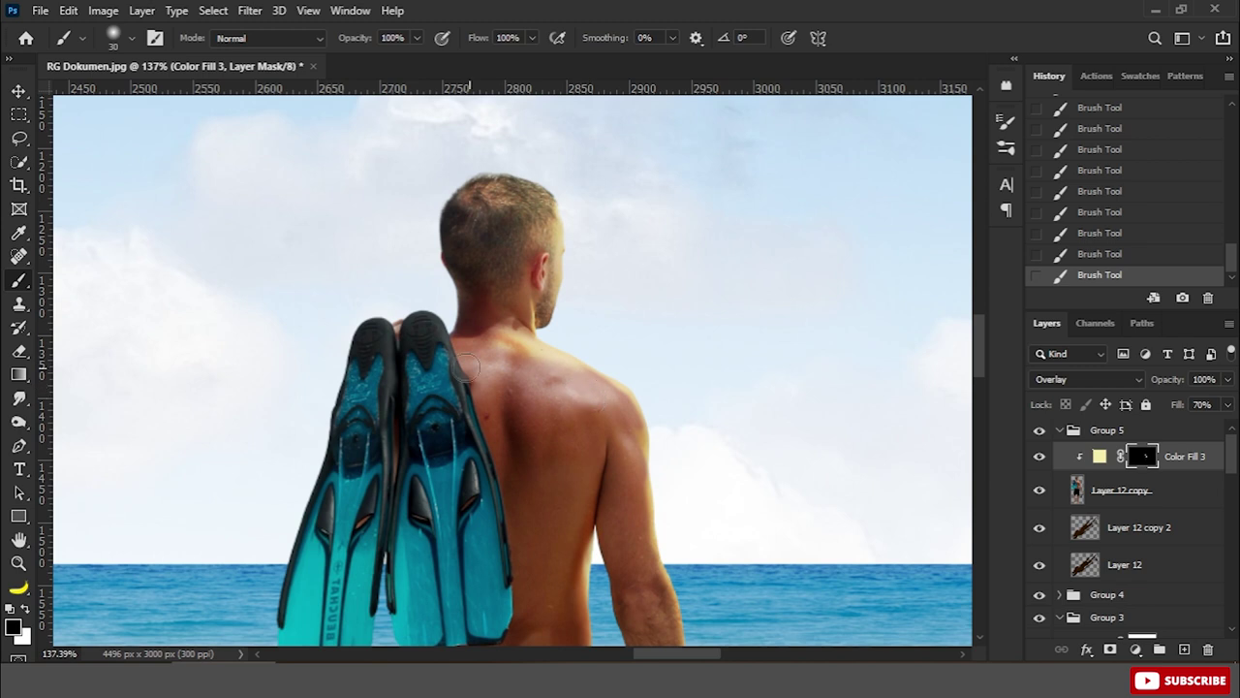
scroll(578, 388, "down", 5)
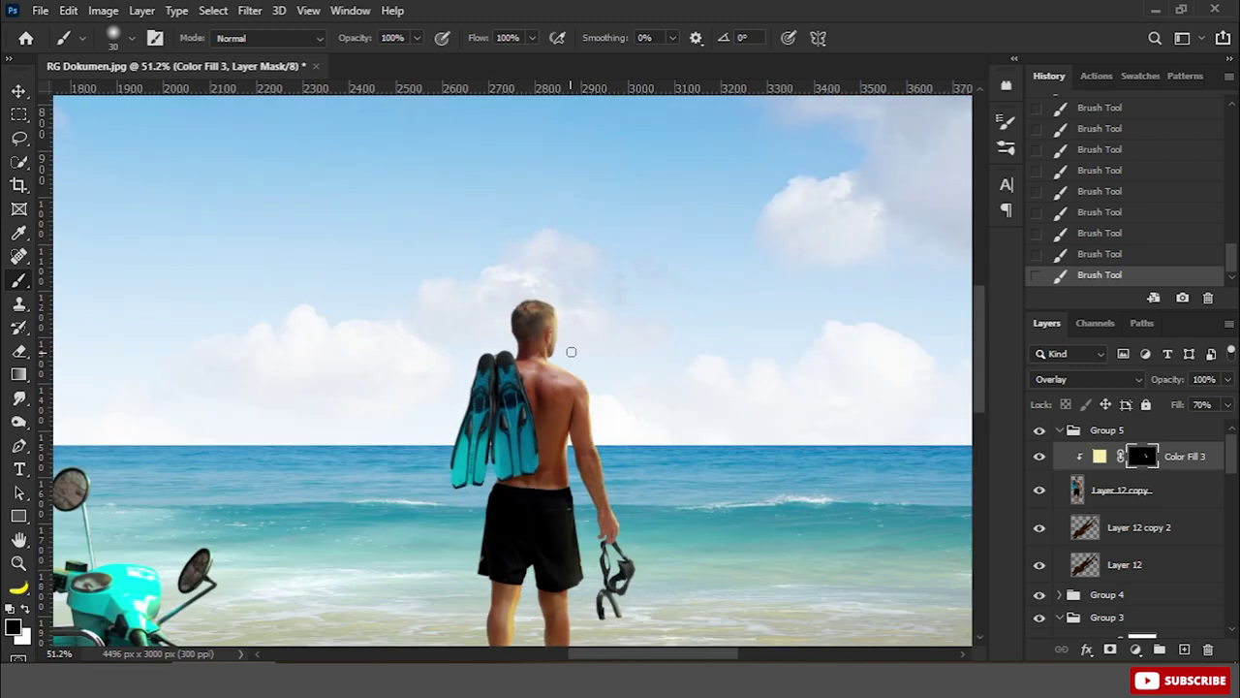
scroll(568, 352, "up", 2)
scroll(523, 407, "up", 2)
scroll(510, 429, "down", 2)
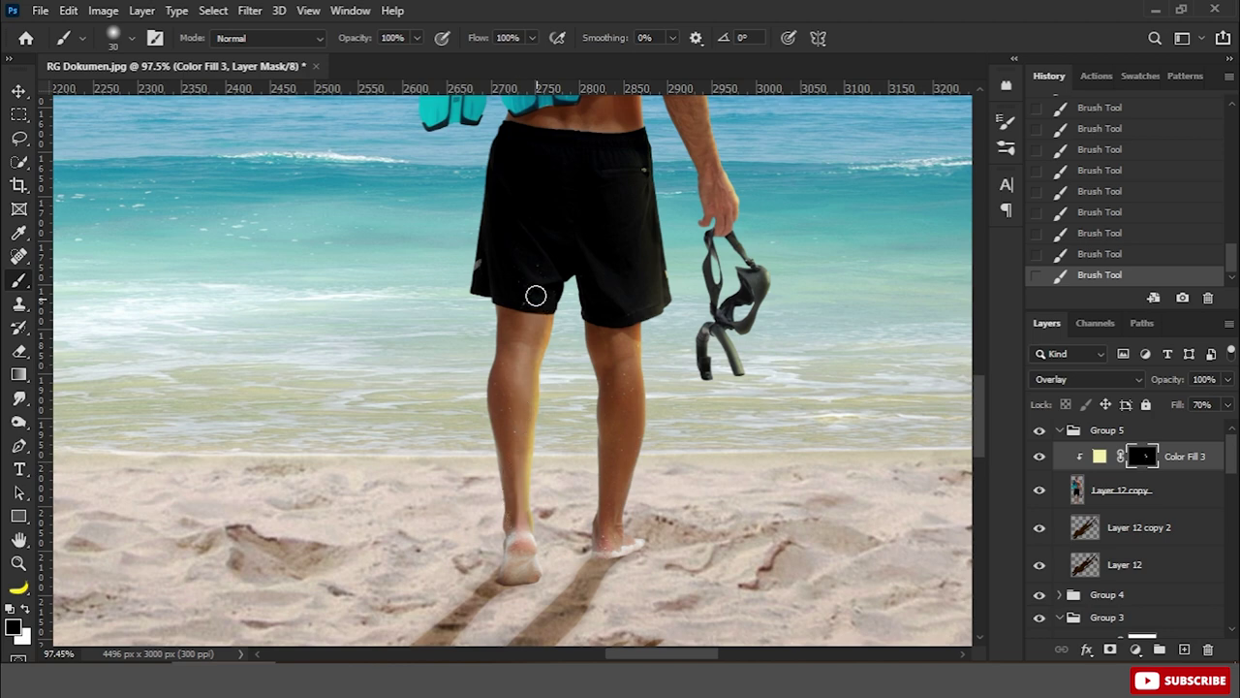
scroll(536, 296, "down", 4)
Duplicate the yellow fill, clip the copy to the man and set it to Normal
key("ctrl+j")
right_click(1172, 457)
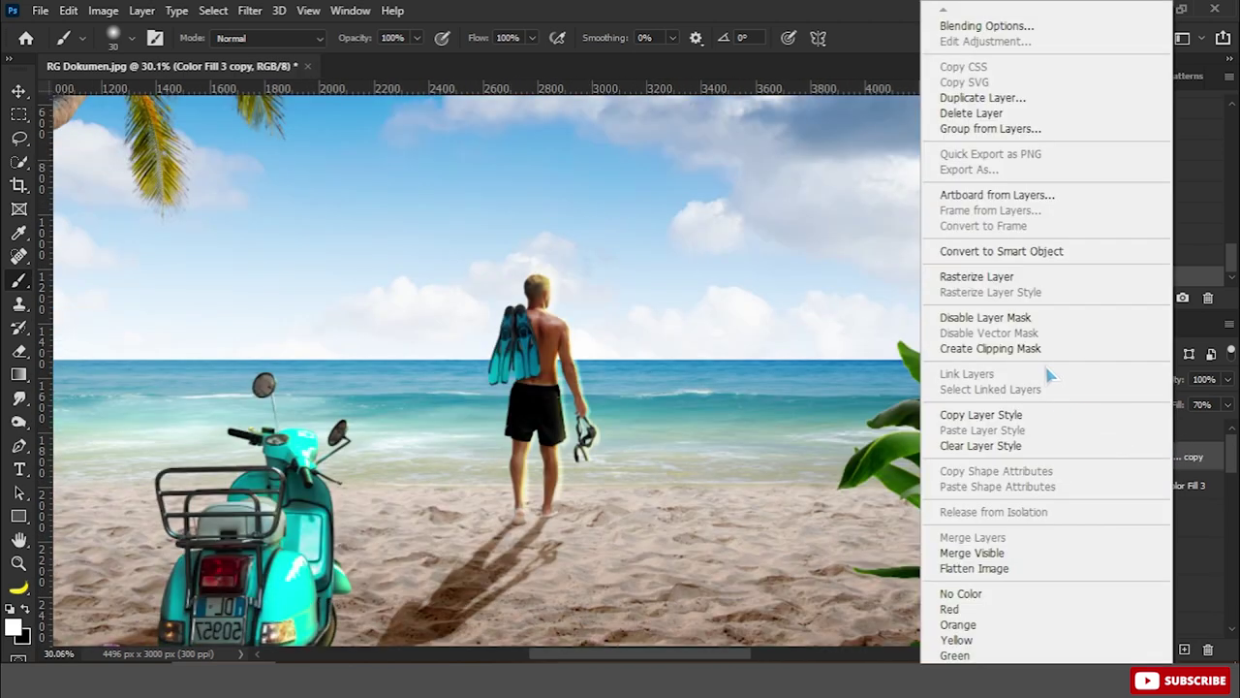
left_click(1027, 347)
left_click(1104, 380)
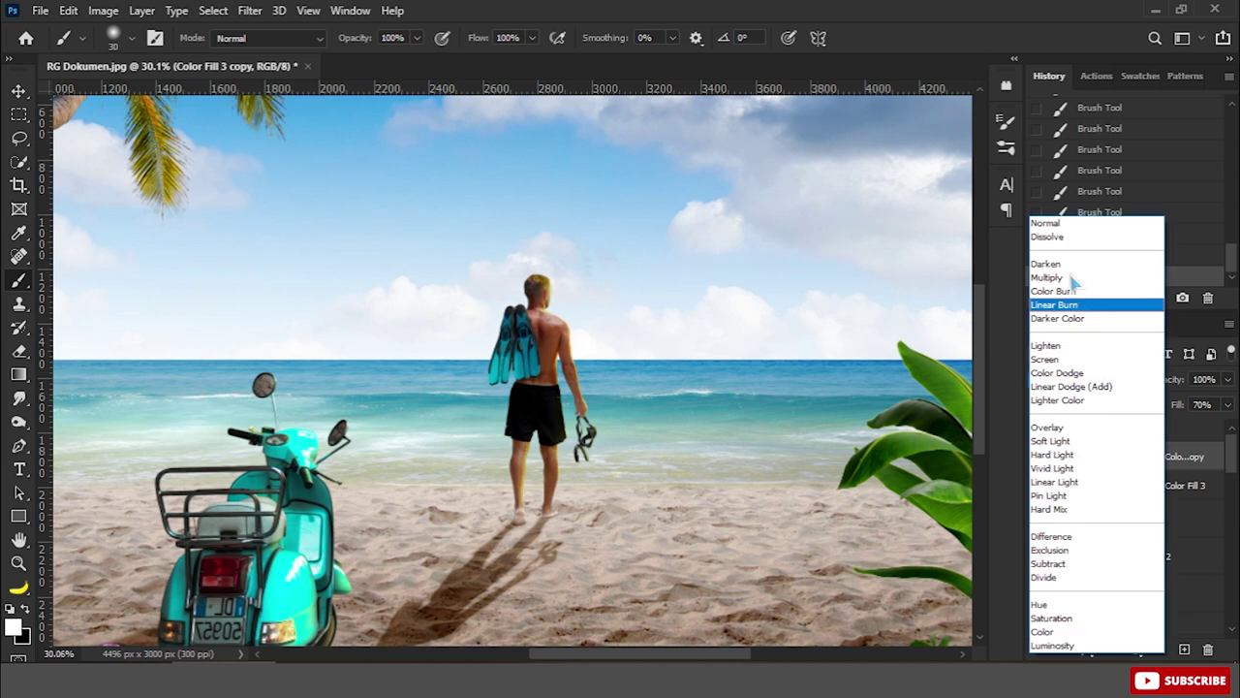
left_click(1047, 223)
Make the copied fill near-white with 50% Opacity and 50% Fill
double_click(1098, 455)
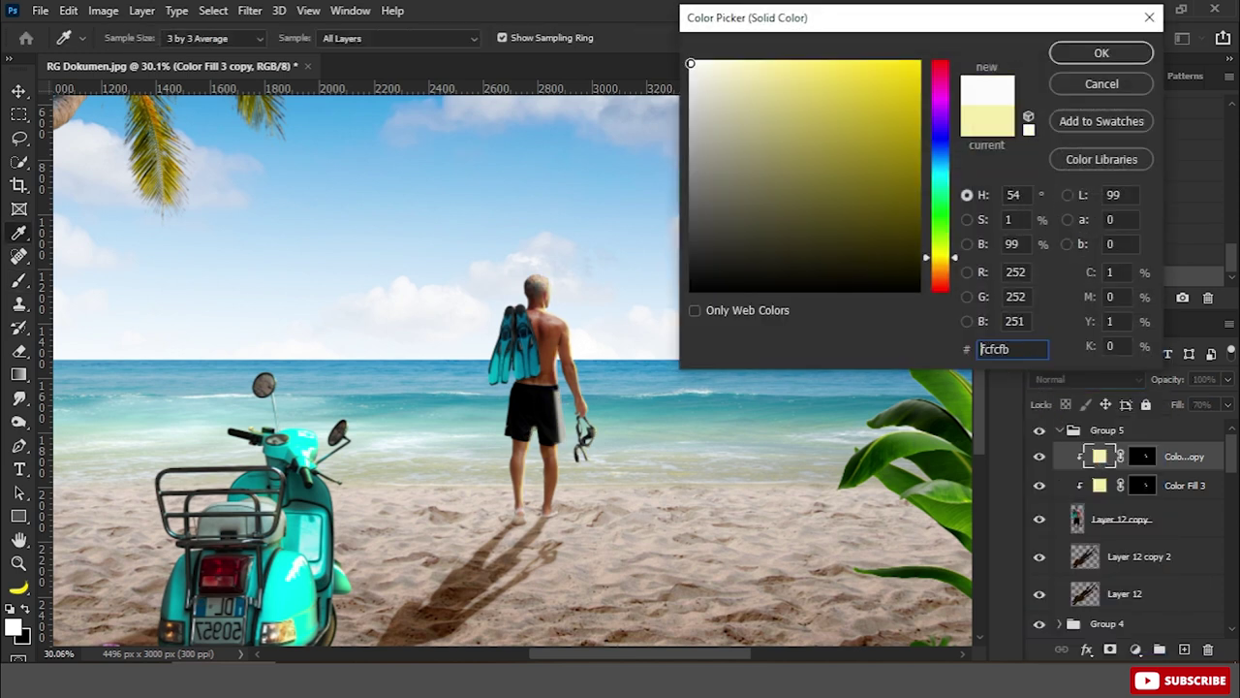
left_click(1076, 55)
type("50")
key("Return")
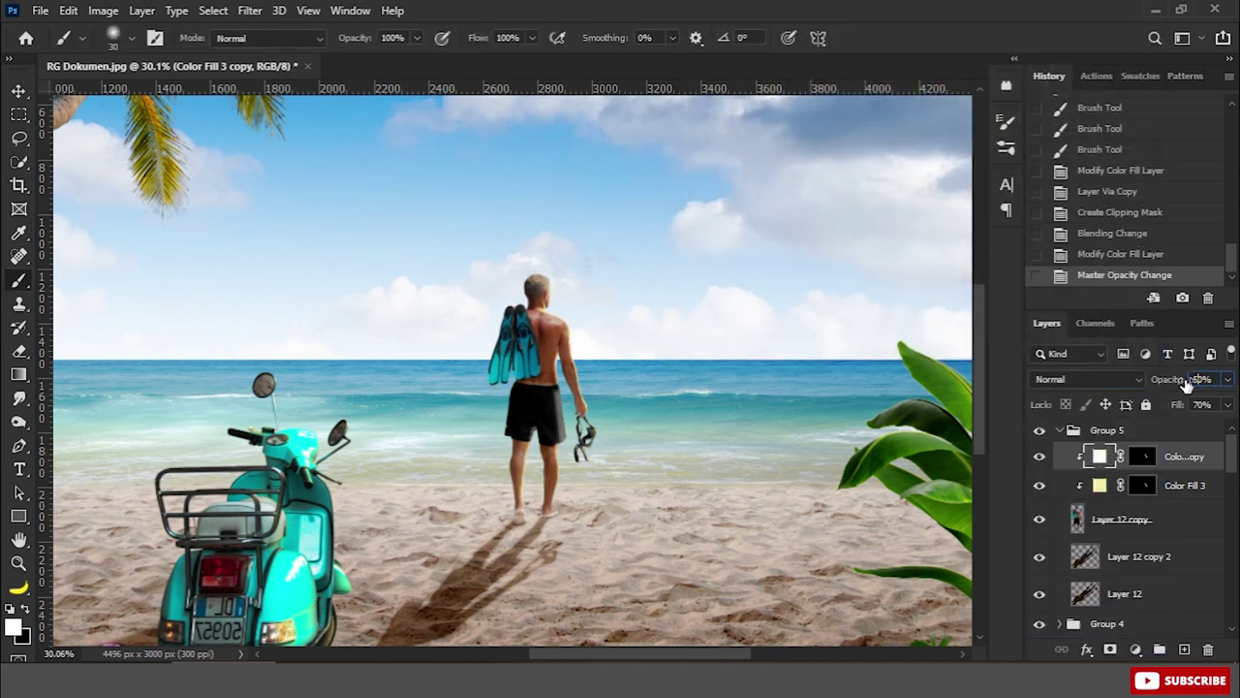
type("50")
key("Return")
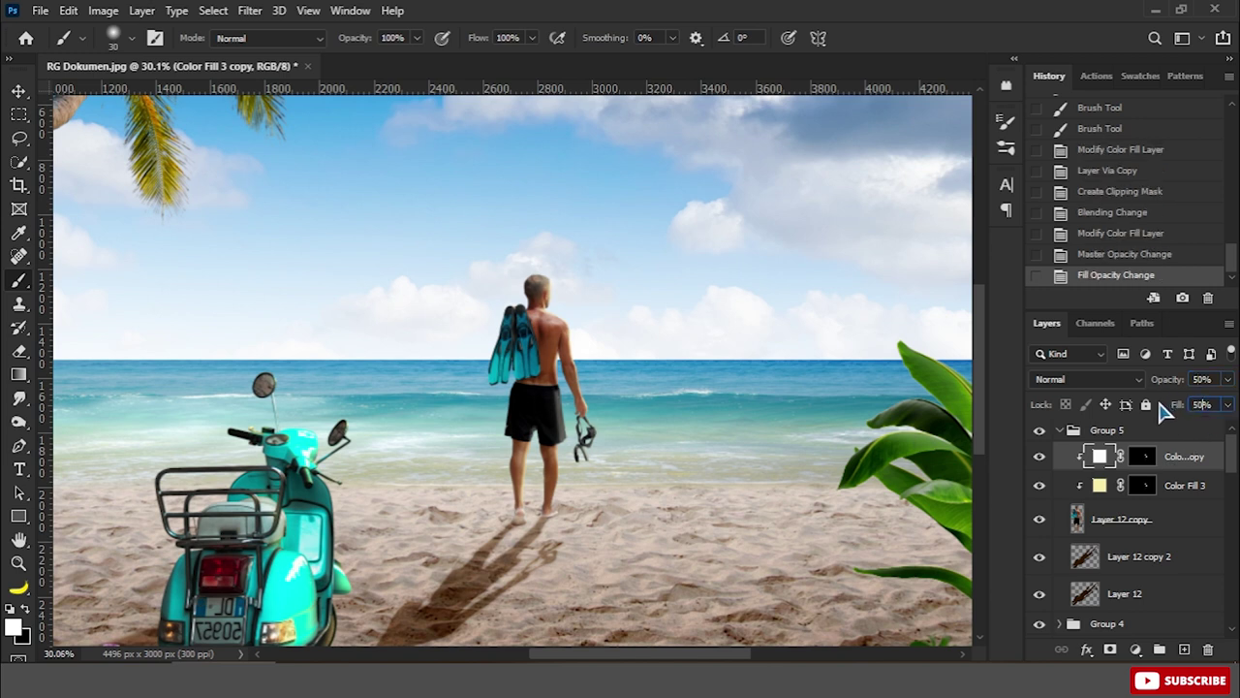
left_click(1041, 457)
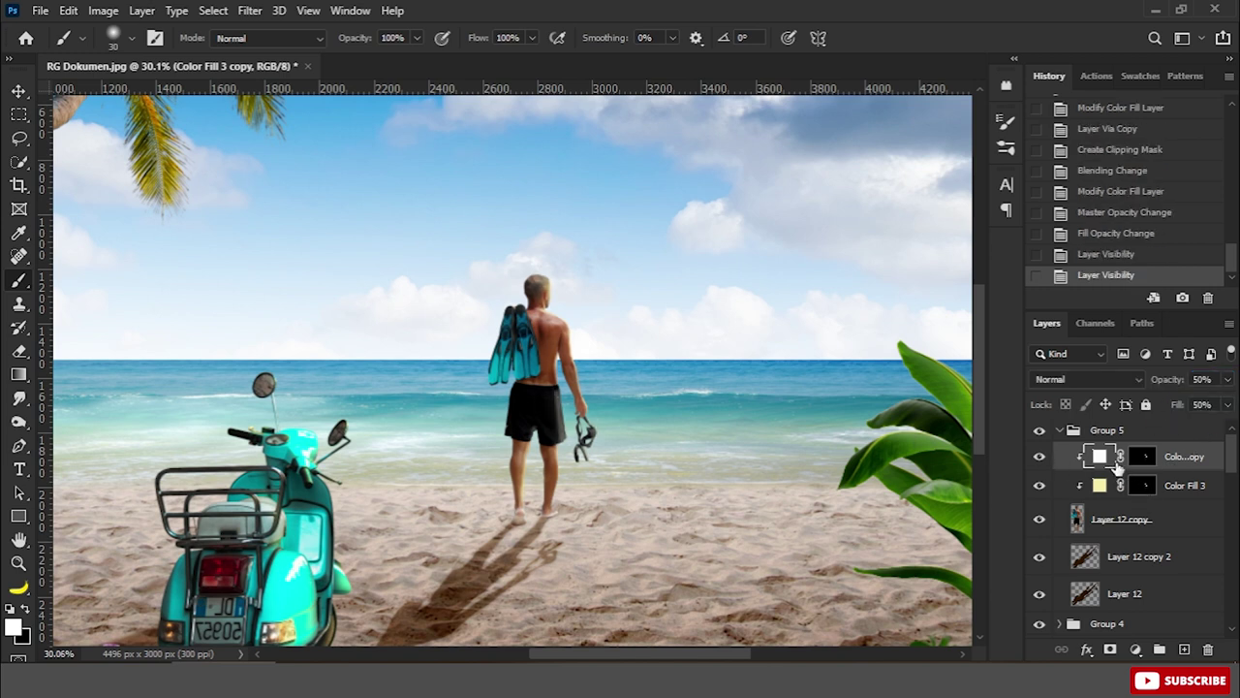
Set Color Fill 3 opacity to 80% and paint white light onto the man's body
left_click(1174, 490)
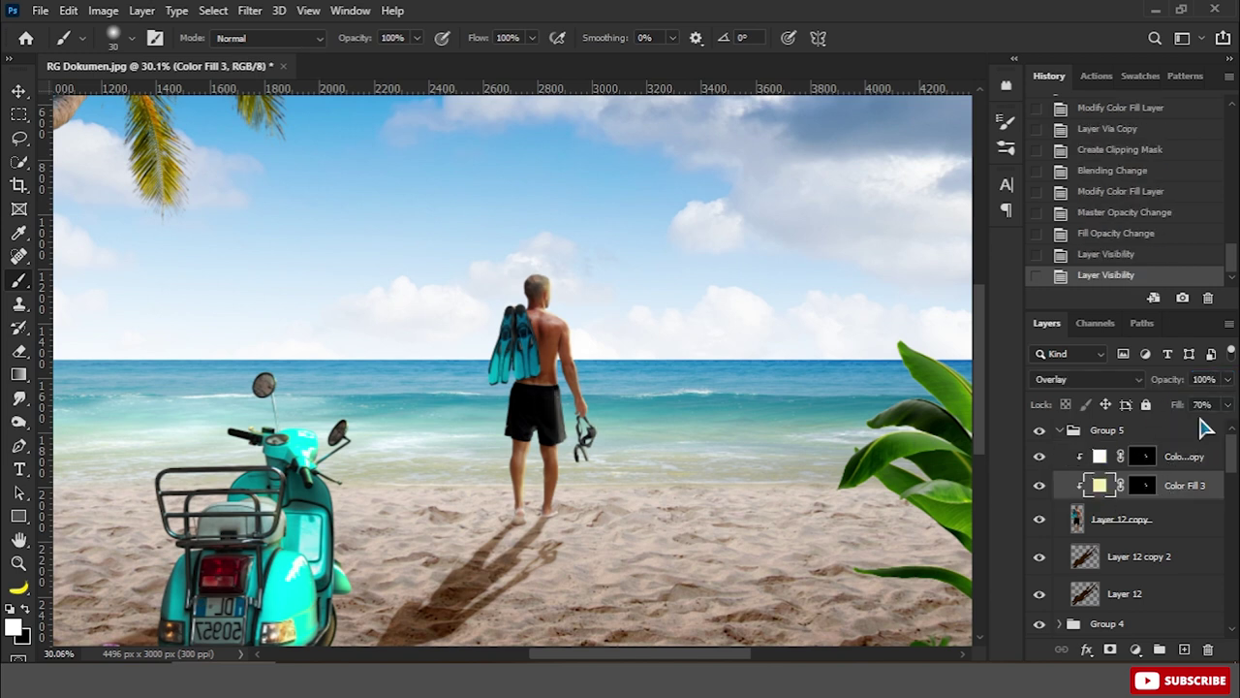
type("80")
key("Return")
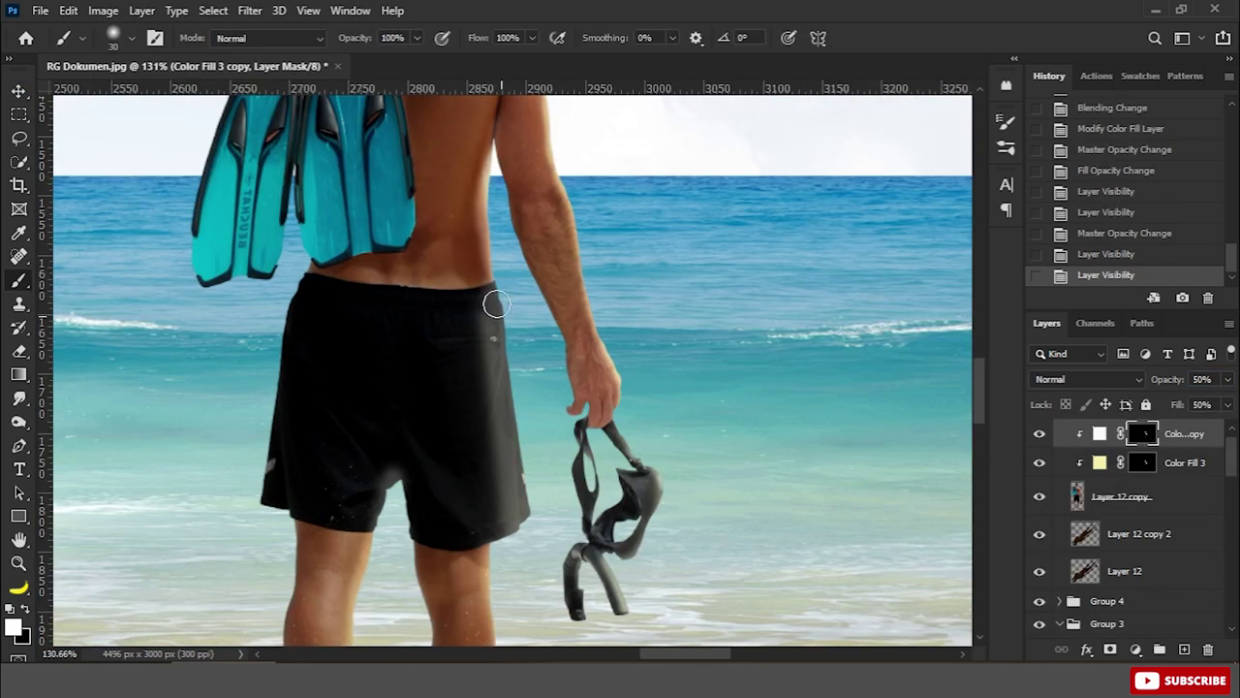
left_click(495, 304)
left_click(495, 306)
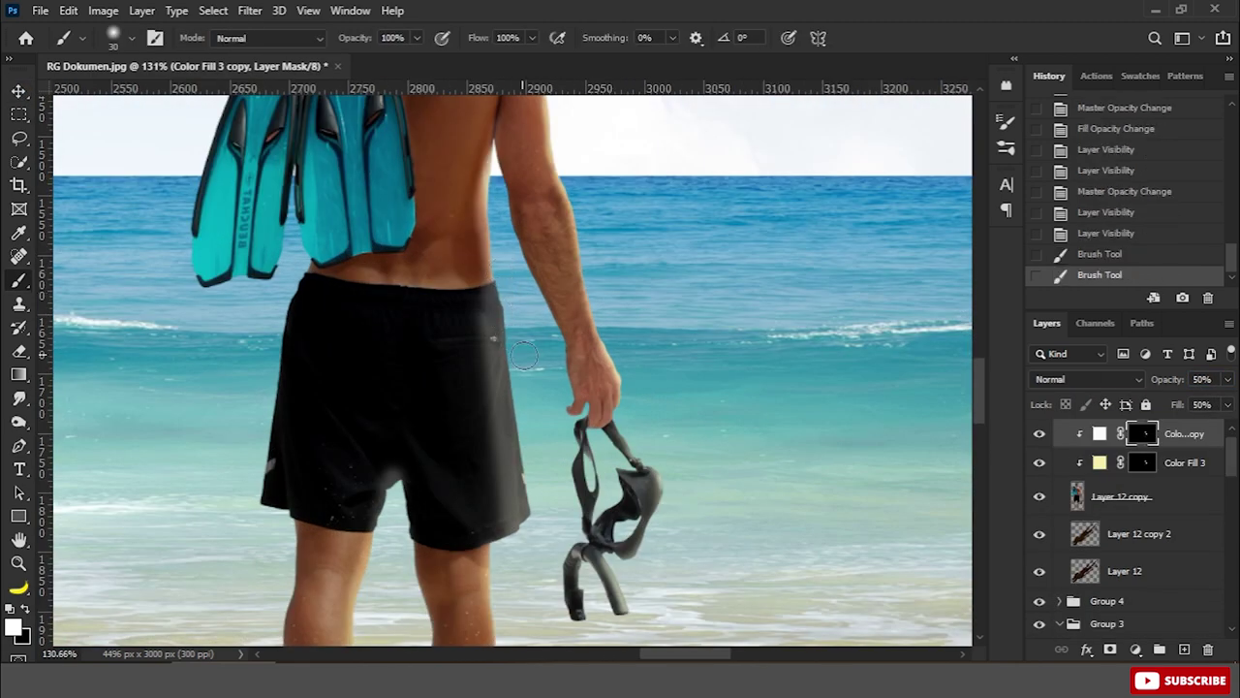
scroll(496, 305, "down", 3, "alt")
left_click(520, 335)
left_click_drag(539, 330, 543, 475)
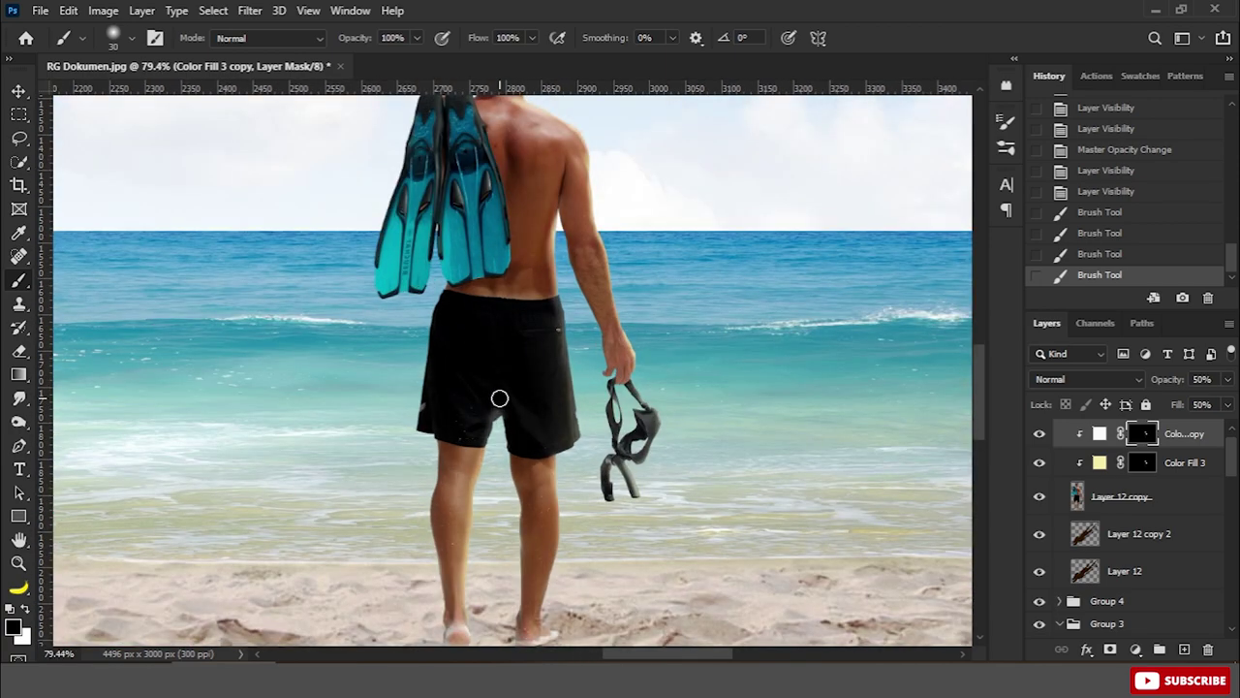
left_click(498, 398)
scroll(498, 398, "down", 3, "alt")
scroll(498, 398, "down", 2, "alt")
scroll(605, 443, "up", 5, "alt")
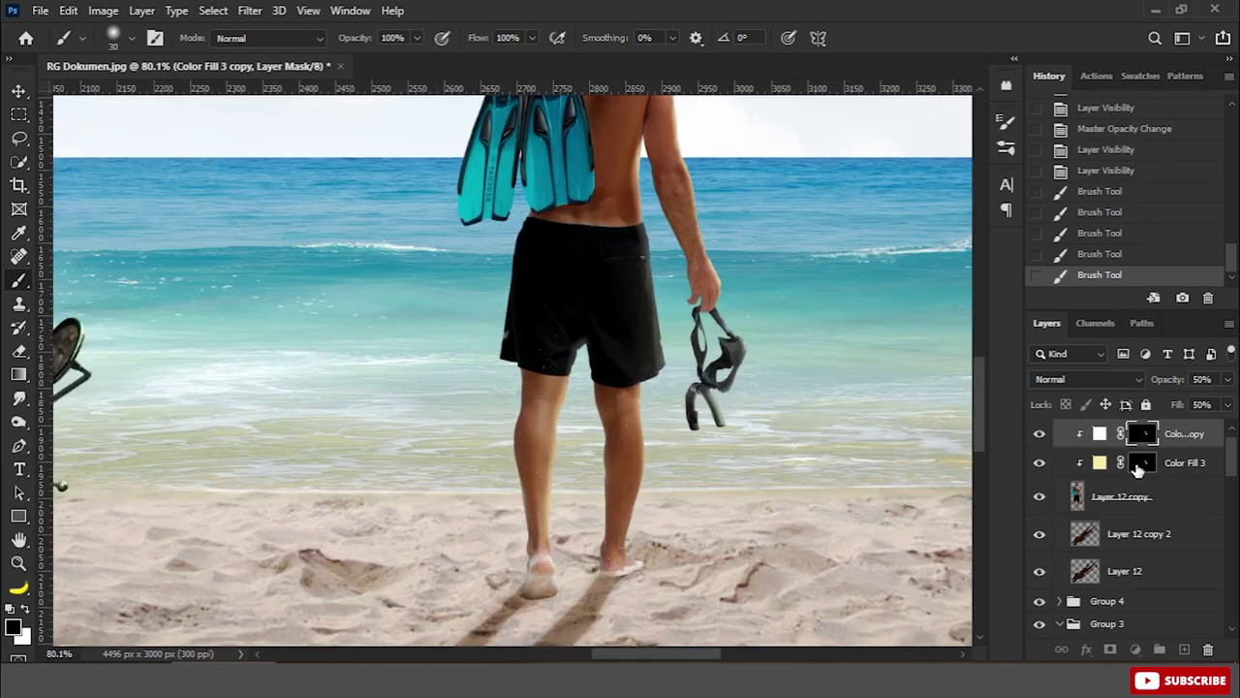
Paint the yellow glow onto the man on the Color Fill 3 mask
left_click(1138, 467)
scroll(606, 489, "up", 2, "alt")
left_click(526, 338)
left_click(513, 427)
scroll(507, 548, "down", 5, "alt")
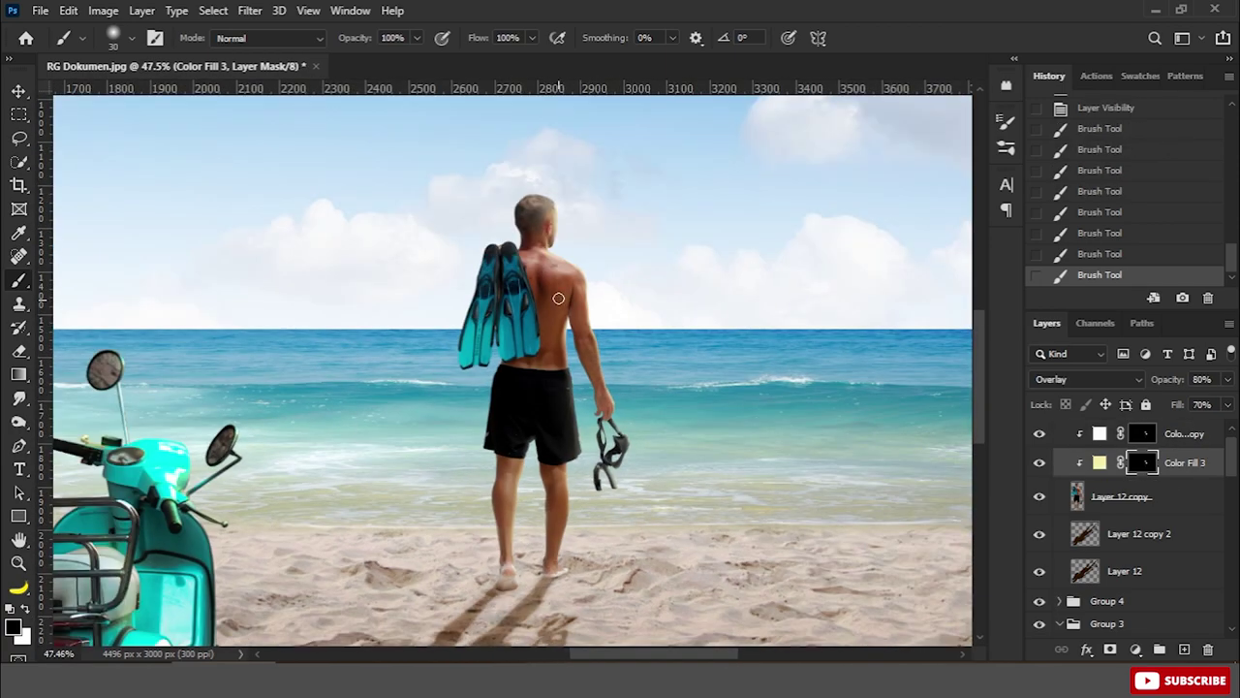
scroll(479, 220, "up", 5, "alt")
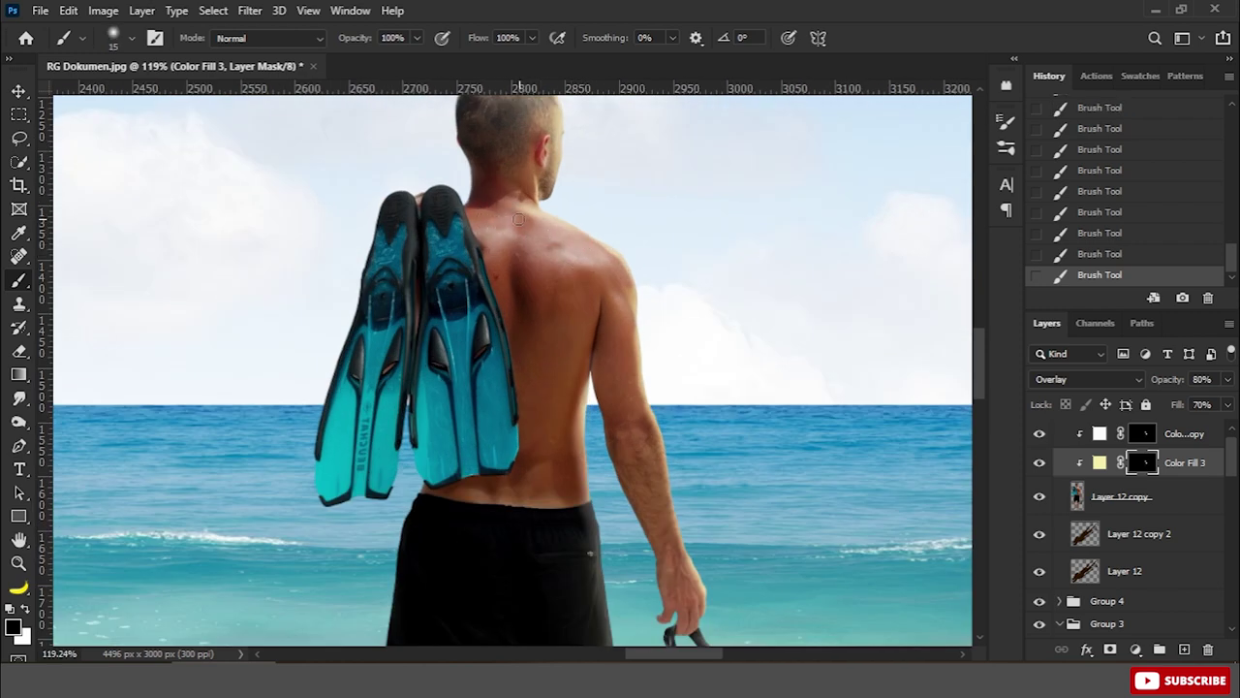
scroll(502, 204, "down", 2, "alt")
scroll(502, 204, "down", 2, "alt")
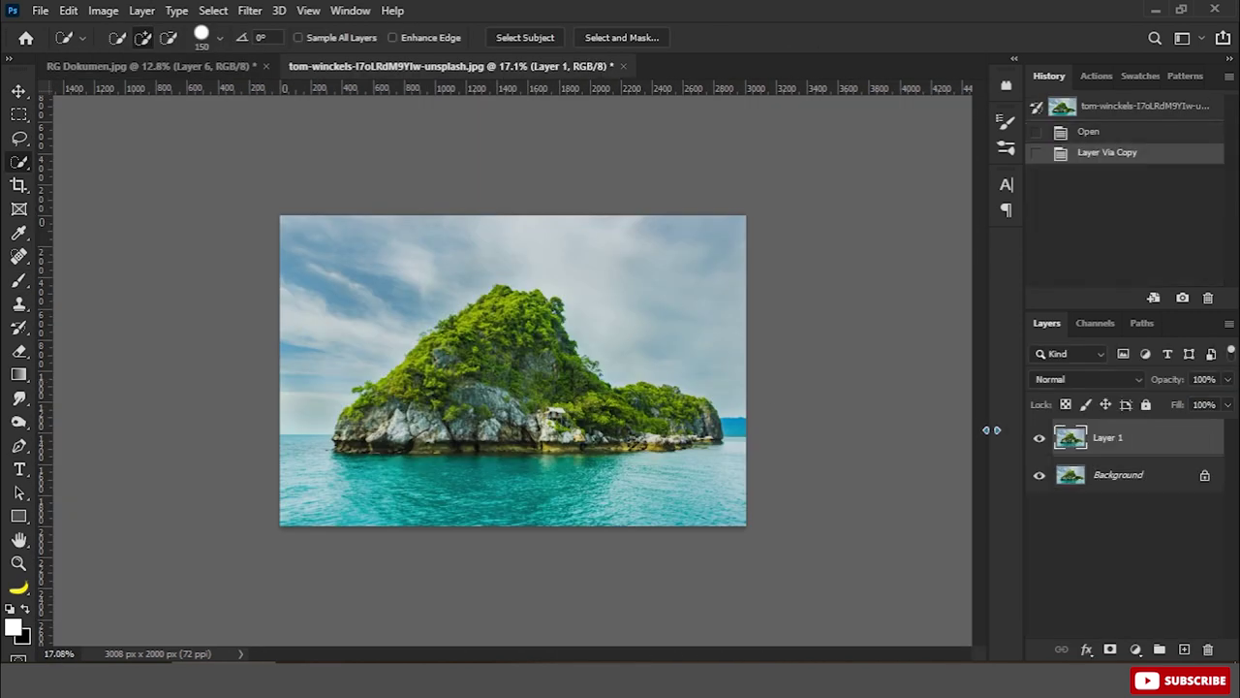
Compare the Red, Green and Blue channels and duplicate Blue as Blue copy
left_click(1104, 326)
left_click(1119, 426)
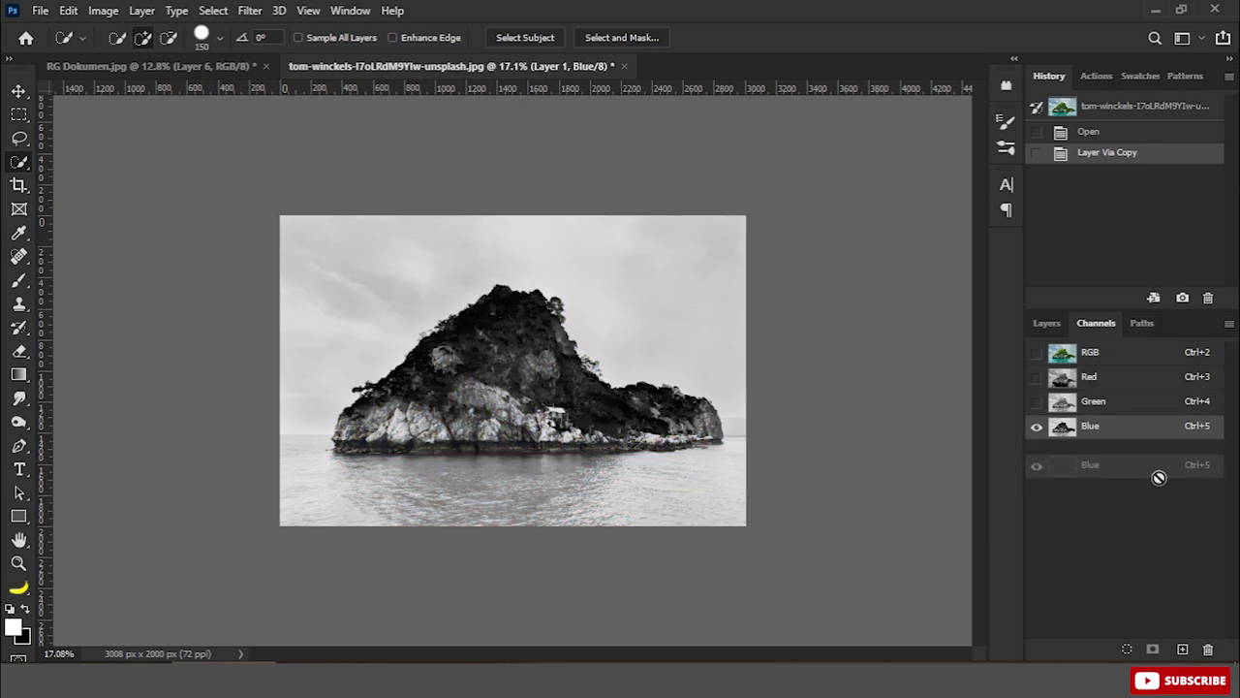
left_click(1128, 380)
left_click(1128, 405)
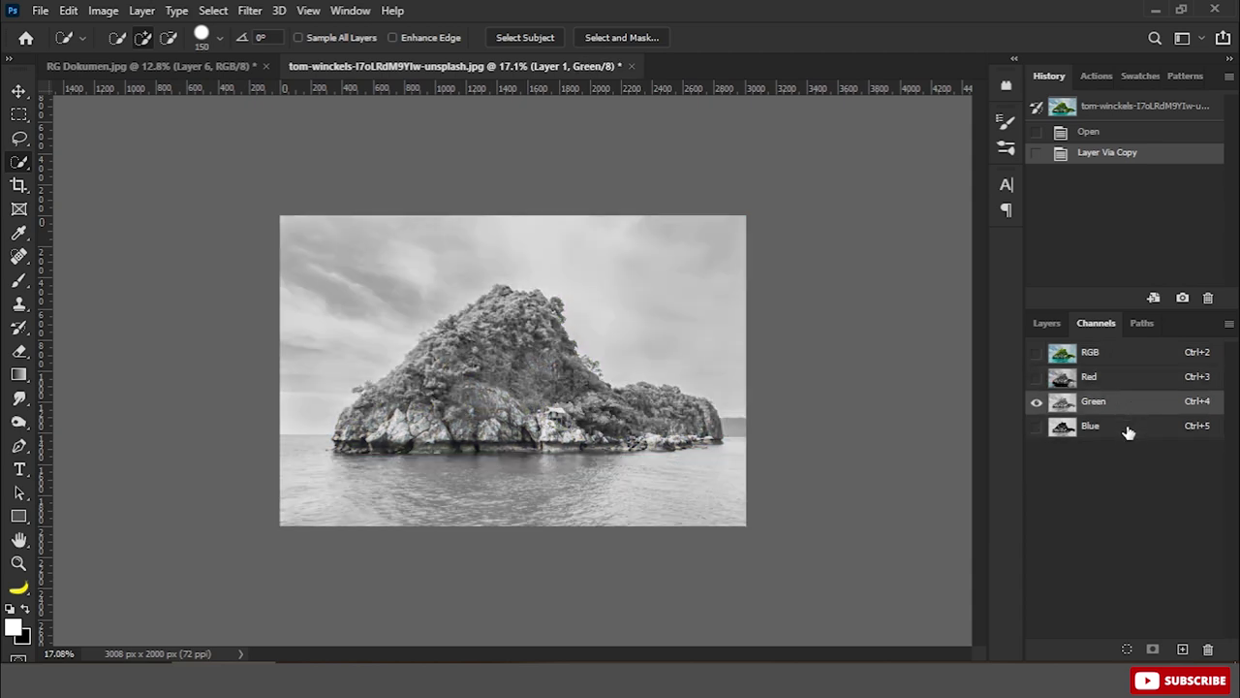
left_click_drag(1129, 432, 1182, 648)
Apply two Levels passes to Blue copy, darkening the island and whitening the sky
key("ctrl+l")
left_click_drag(788, 277, 867, 284)
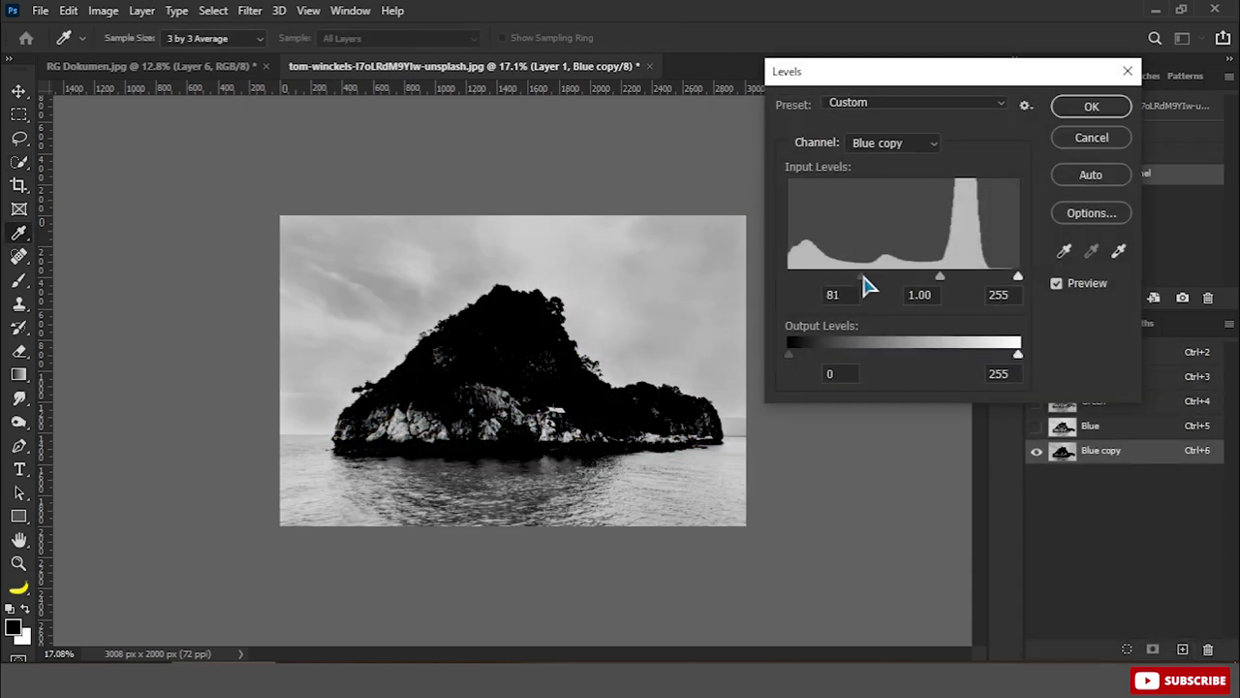
left_click_drag(1018, 277, 979, 277)
key("Return")
key("ctrl+l")
left_click_drag(788, 277, 883, 278)
left_click_drag(1017, 277, 971, 278)
key("Return")
Apply a third Levels pass at 86–199 so the island is near-solid black
key("ctrl+l")
left_click_drag(789, 277, 869, 278)
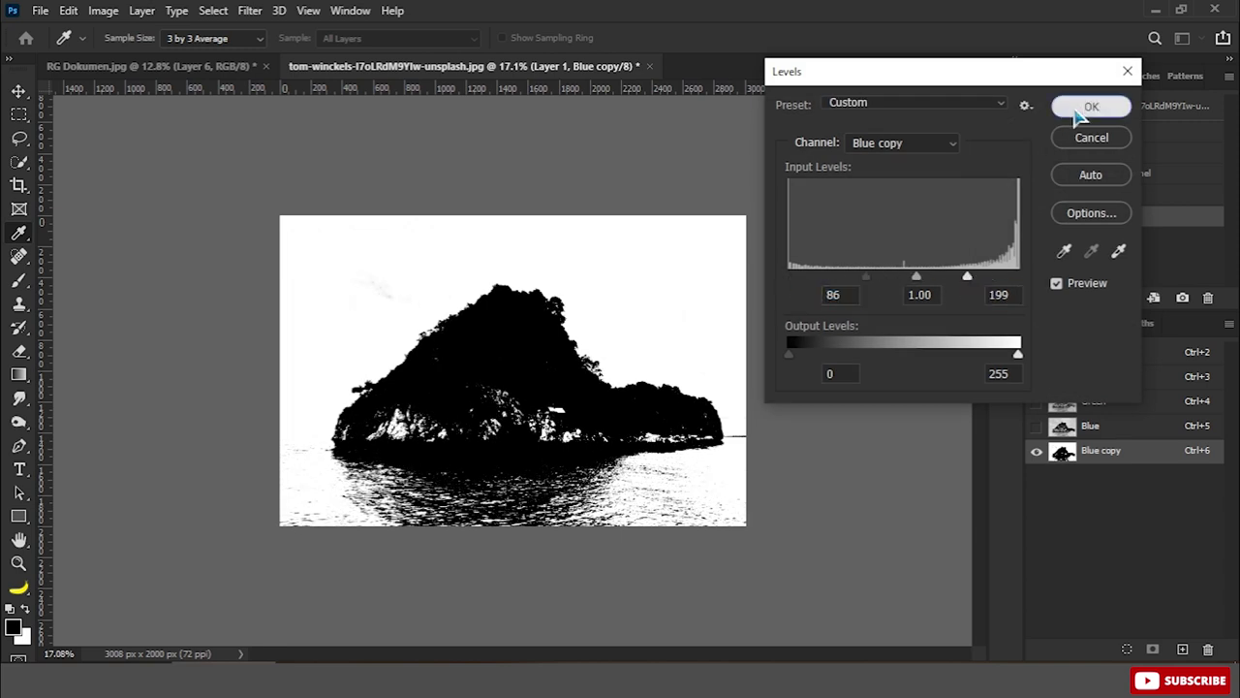
left_click(1079, 109)
key("w")
key("ctrl+plus")
key("ctrl+plus")
Paint white over the grey sky smudge and begin painting the left rocks black
right_click(18, 280)
left_click(87, 277)
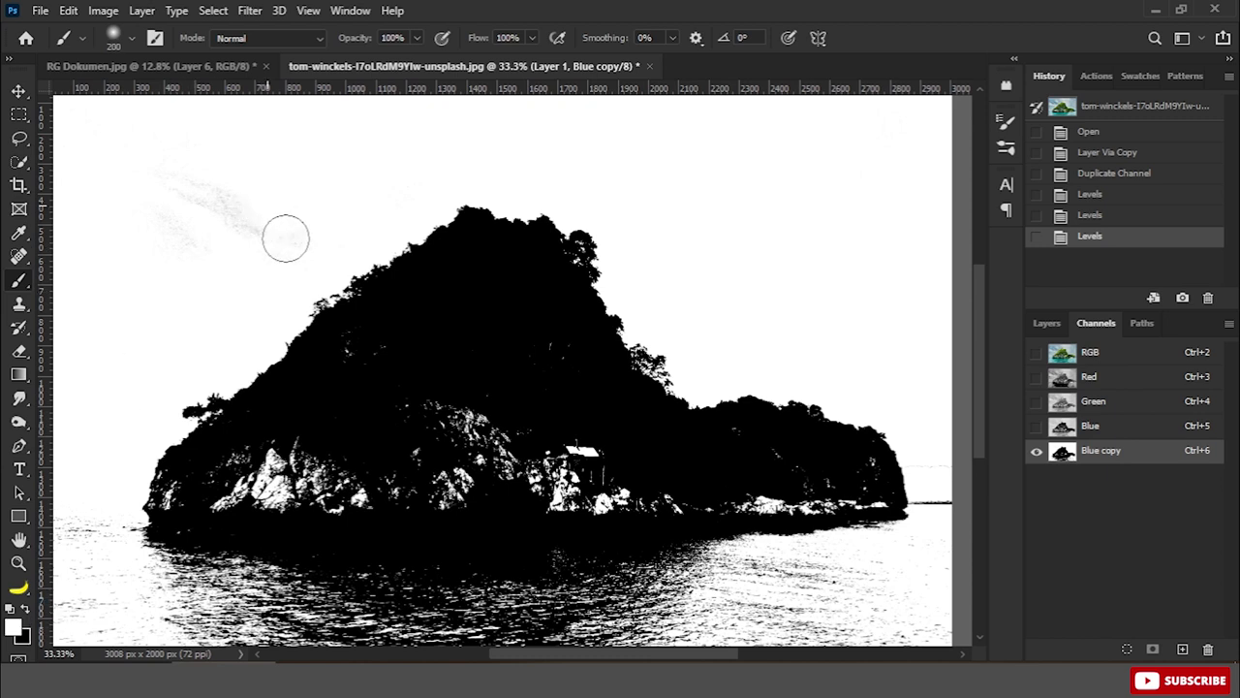
left_click_drag(286, 238, 243, 208)
scroll(338, 226, "down", 2)
scroll(426, 429, "up", 2)
key("x")
left_click_drag(429, 433, 335, 440)
With a hard-edged brush, paint the left and remaining white rocks solid black
right_click(385, 440)
double_click(469, 445)
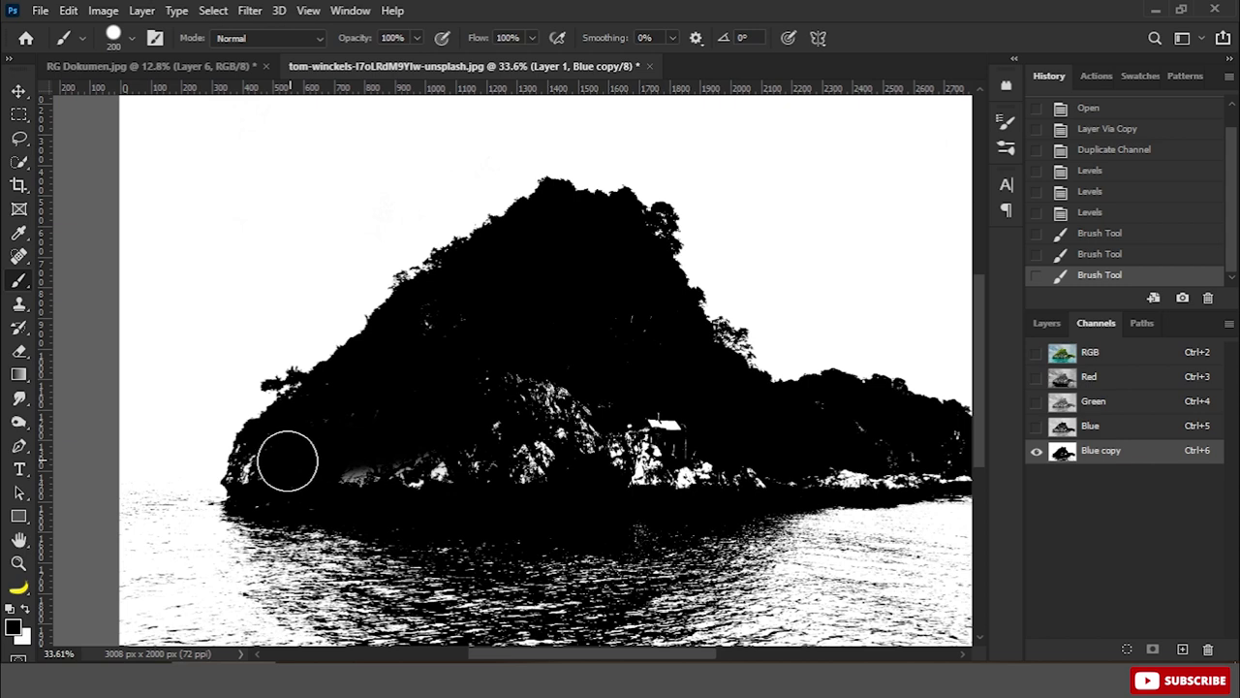
scroll(262, 457, "up", 2)
key("bracketleft")
key("bracketleft")
key("bracketleft")
key("bracketleft")
key("bracketleft")
key("bracketleft")
scroll(232, 478, "up", 2)
key("bracketright")
key("bracketright")
key("bracketright")
left_click_drag(441, 475, 649, 467)
scroll(498, 435, "down", 2)
key("bracketright")
key("bracketright")
key("bracketright")
left_click_drag(515, 435, 674, 352)
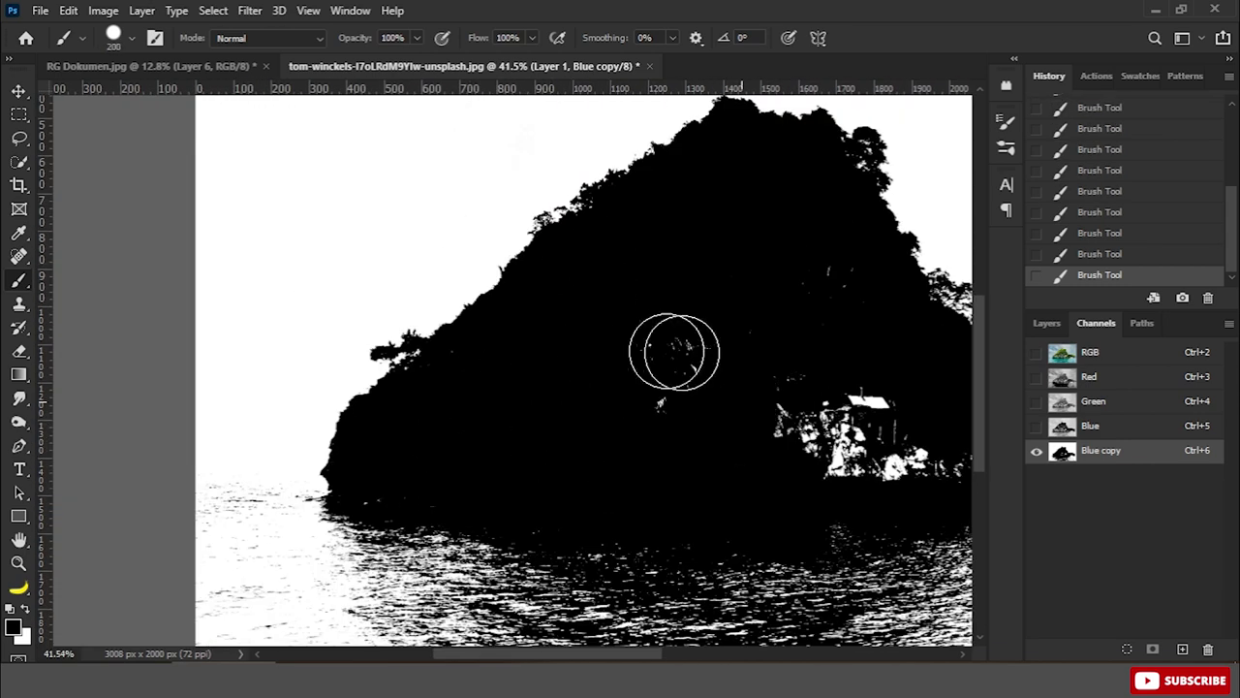
Paint the small white rocks black and shrink the brush to 150
scroll(674, 352, "right", 3)
mouse_move(591, 426)
left_mouse_down()
mouse_move(706, 437)
mouse_move(511, 451)
mouse_move(640, 388)
left_mouse_up()
scroll(512, 351, "right", 5)
scroll(535, 403, "up", 1)
scroll(560, 397, "up", 1)
key("bracketleft")
key("bracketleft")
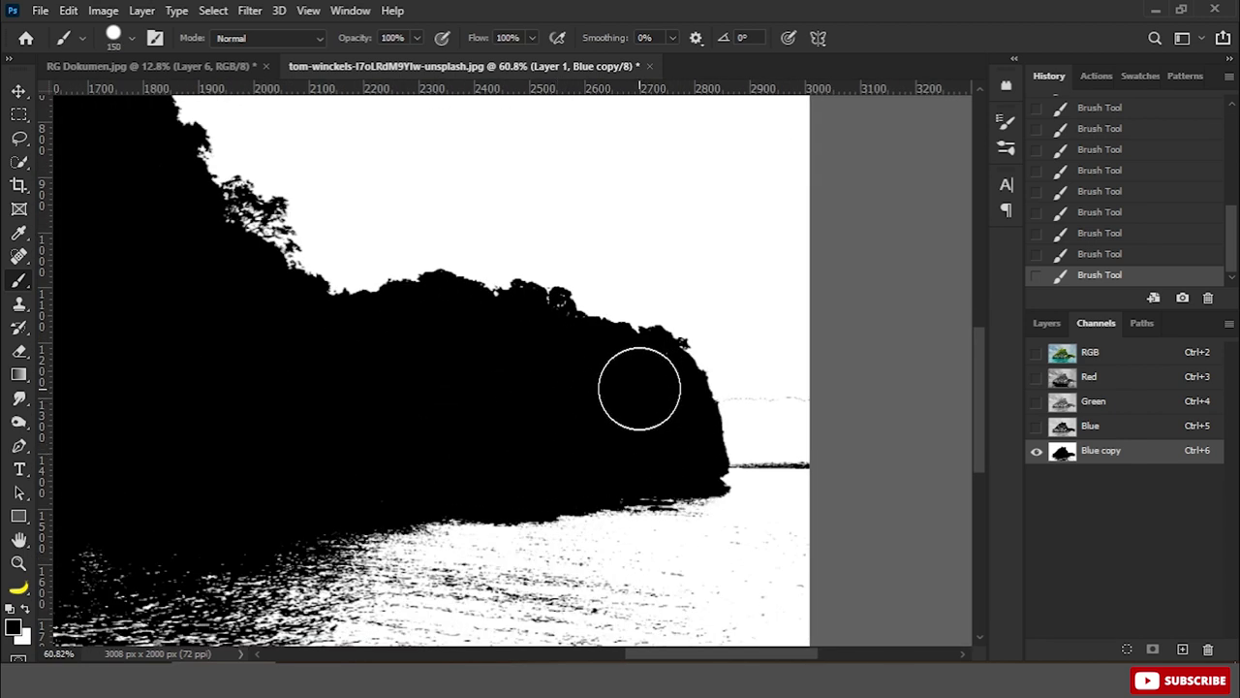
Switch back to white with a soft-edged brush and fit the whole image in view
key("x")
scroll(836, 466, "down", 3)
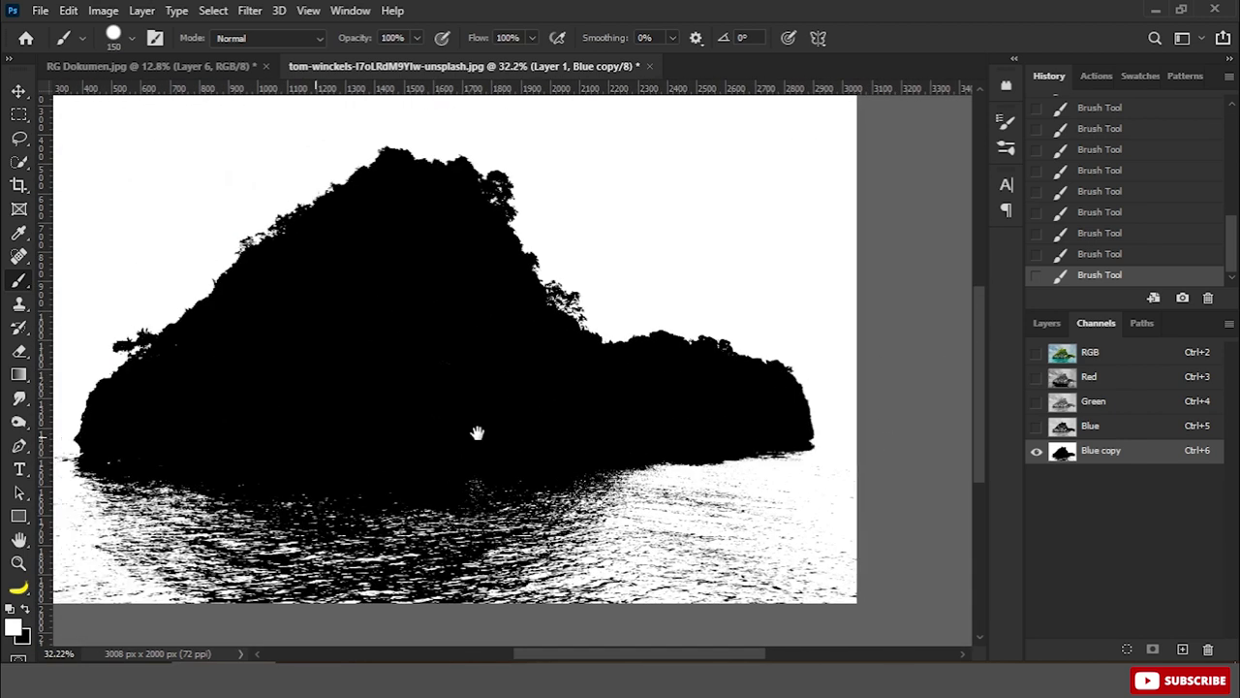
left_click_drag(477, 433, 746, 434)
scroll(249, 388, "up", 2)
right_click(290, 407)
double_click(308, 412)
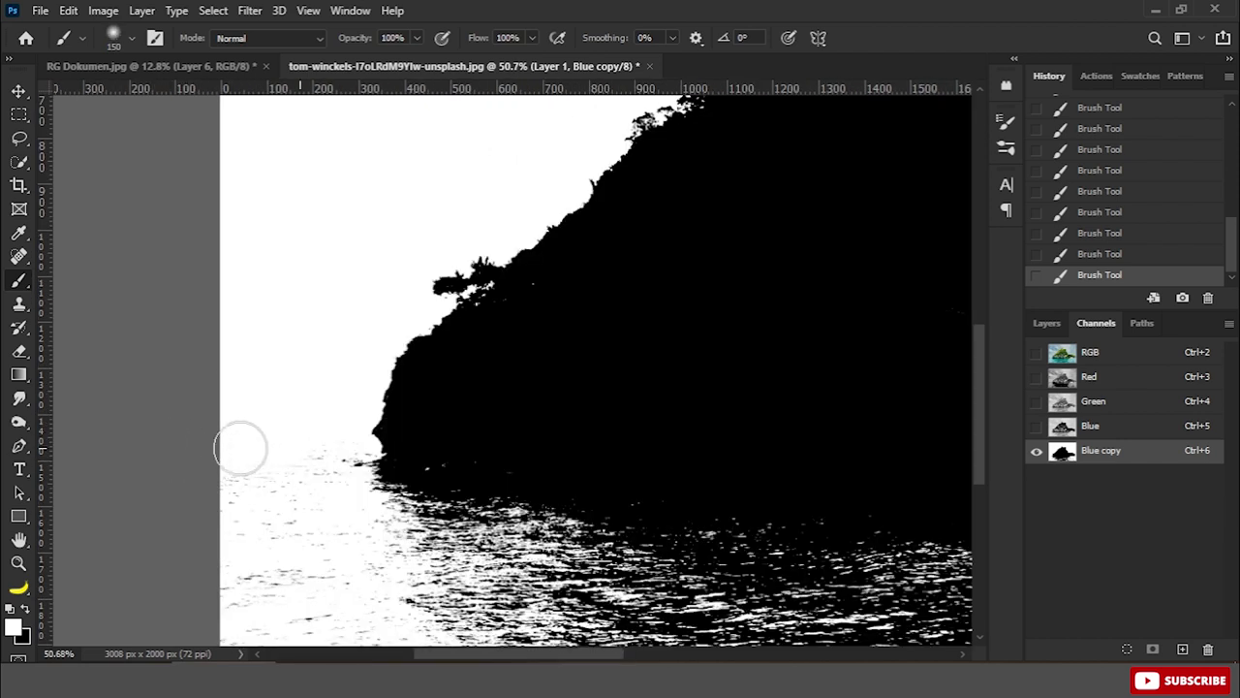
key("ctrl+0")
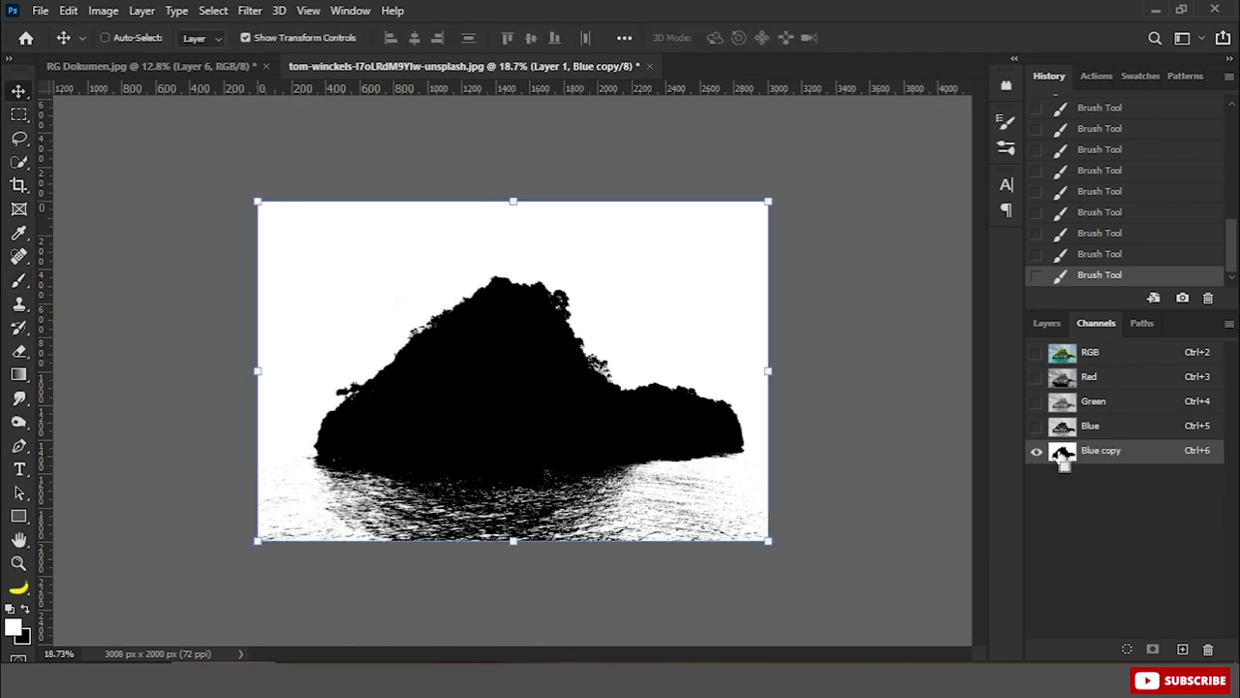
Load the Blue copy channel as a selection, delete the sky, and remove the Background layer
left_click(1062, 453, "ctrl")
left_click(1090, 352)
left_click(1047, 323)
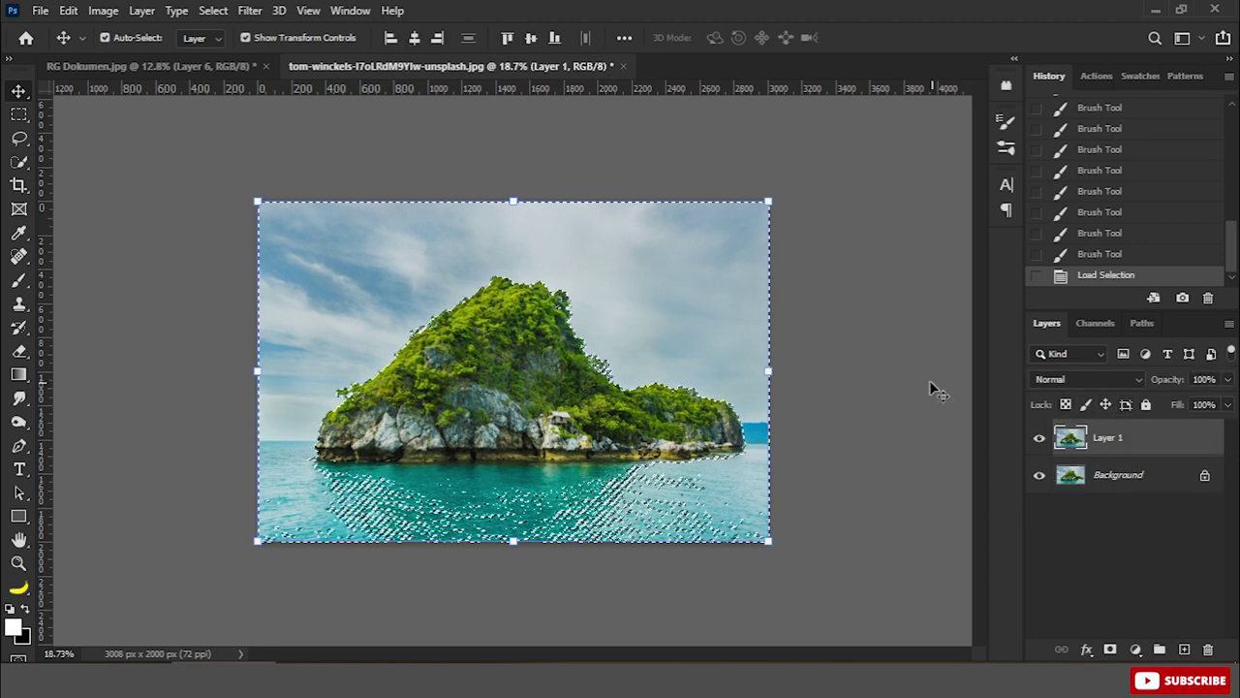
key("Delete")
key("Delete")
left_click(1093, 473)
key("ctrl+d")
key("Delete")
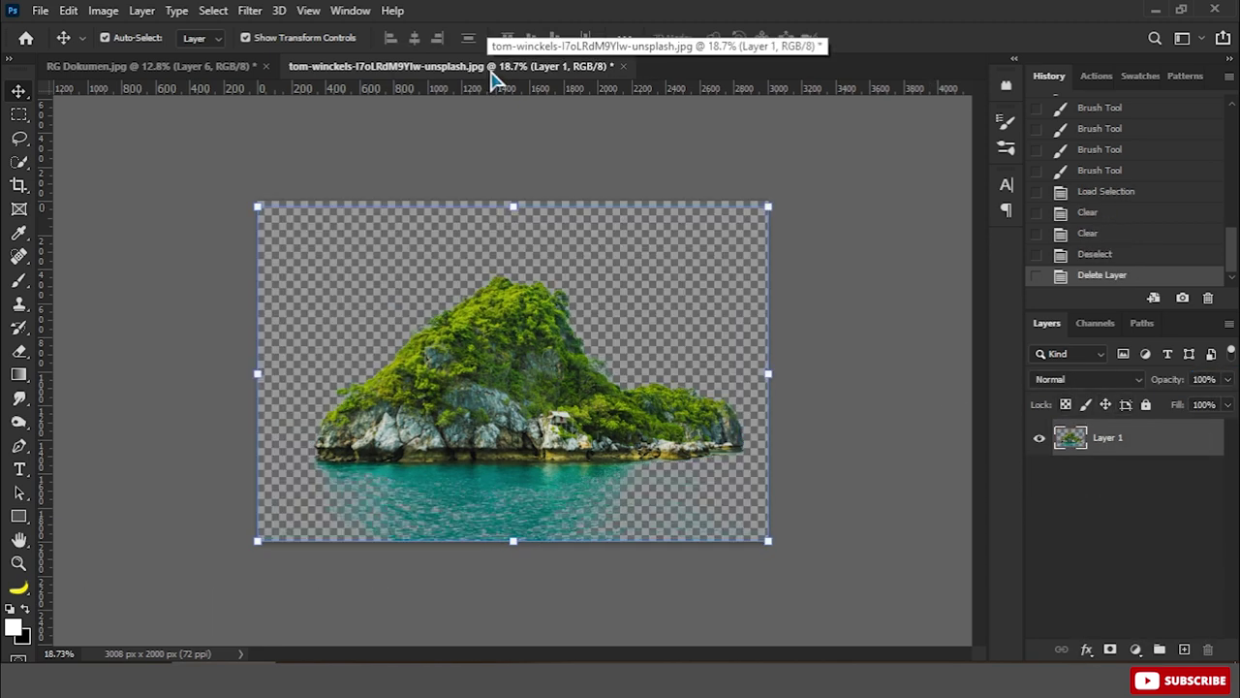
left_click_drag(494, 66, 540, 352)
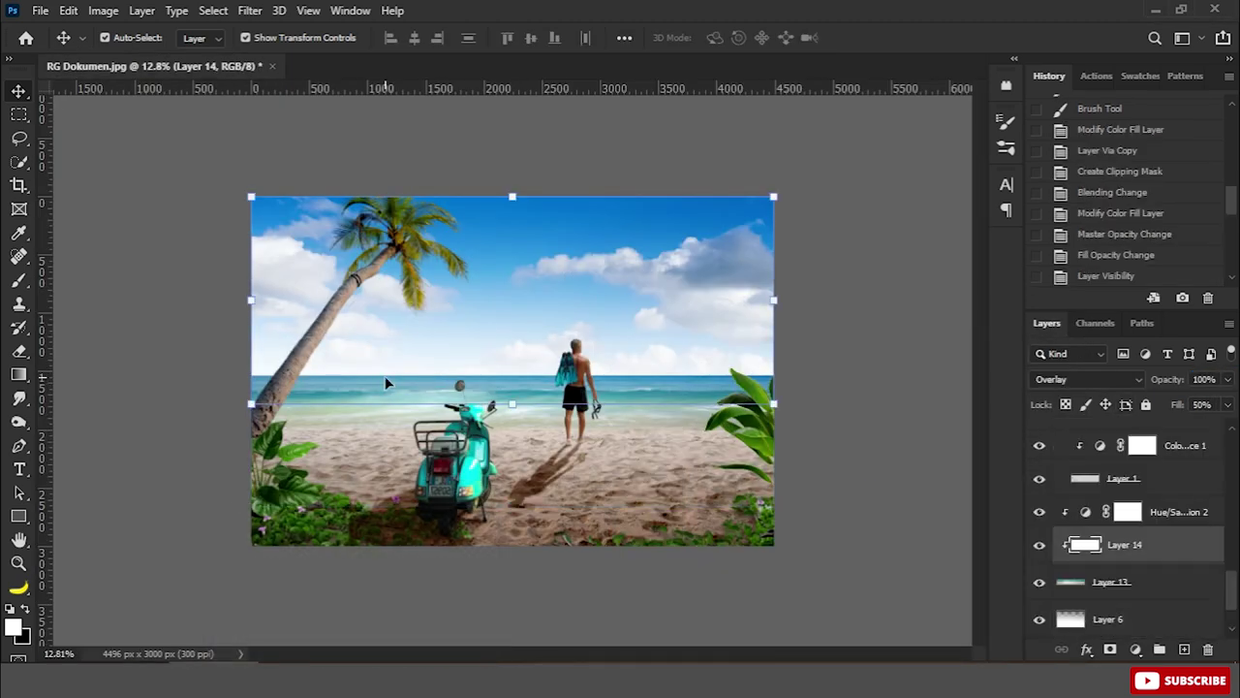
Bring the island layer into RG Dokumen and close the island file without saving
scroll(1146, 559, "up", 2)
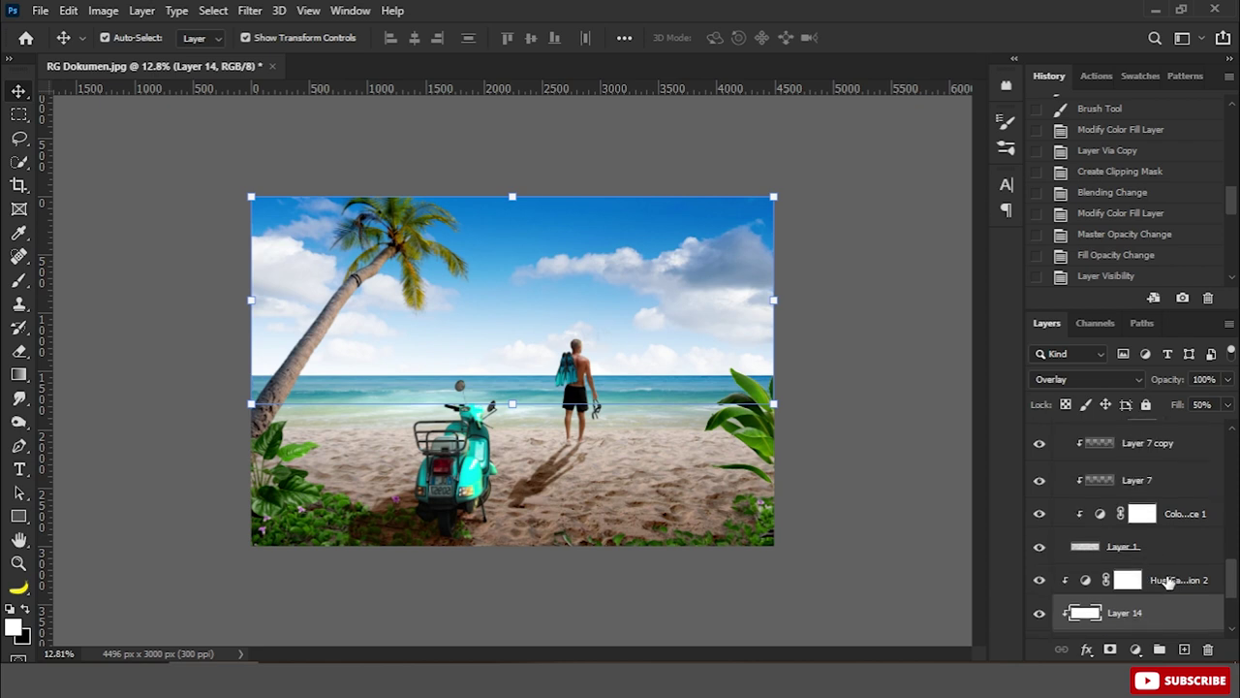
left_click(1170, 579)
left_click(392, 630)
left_click(655, 351)
left_click(607, 263)
Scale the island to about 65% and nudge it onto the left horizon
left_click_drag(597, 207, 536, 249)
mouse_move(489, 339)
left_mouse_down()
mouse_move(463, 321)
mouse_move(498, 313)
mouse_move(436, 353)
mouse_move(395, 352)
left_mouse_up()
left_click_drag(487, 235, 442, 274)
left_click_drag(234, 274, 219, 266)
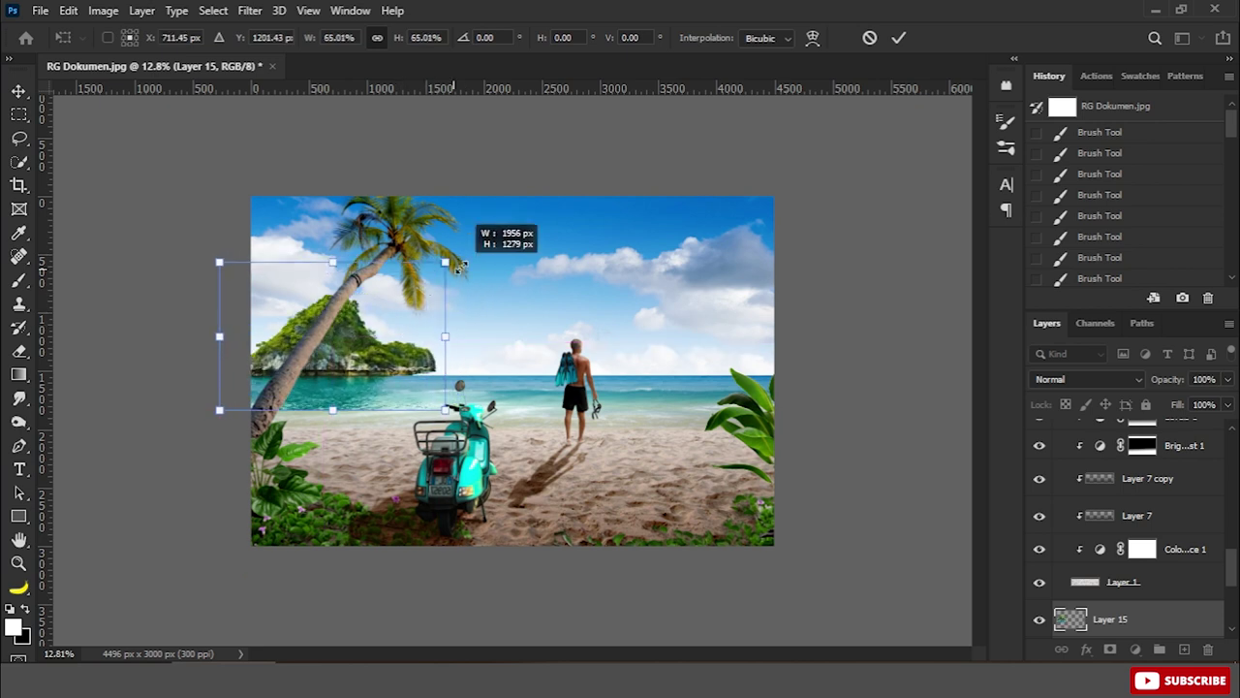
key("Return")
key("Down")
scroll(485, 368, "up", 3)
key("Down")
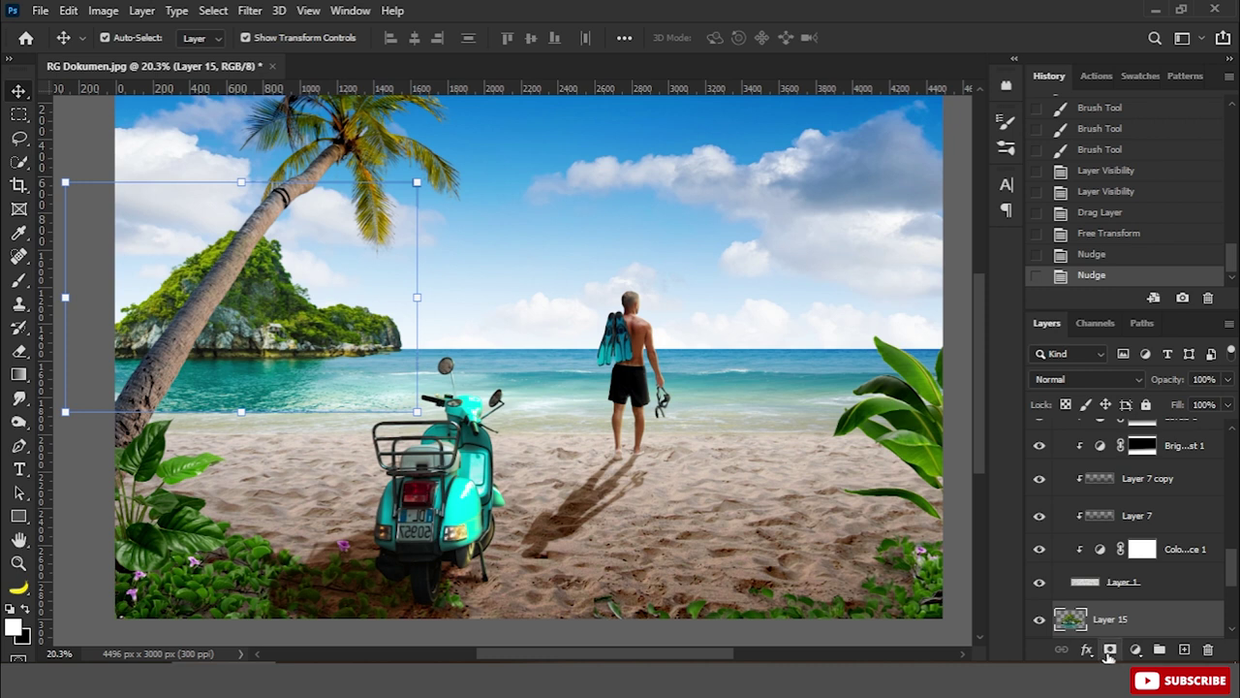
Add a mask to the island layer and marquee a strip of sea beside the palm trunk
left_click(1110, 649)
right_click(19, 280)
left_click(97, 281)
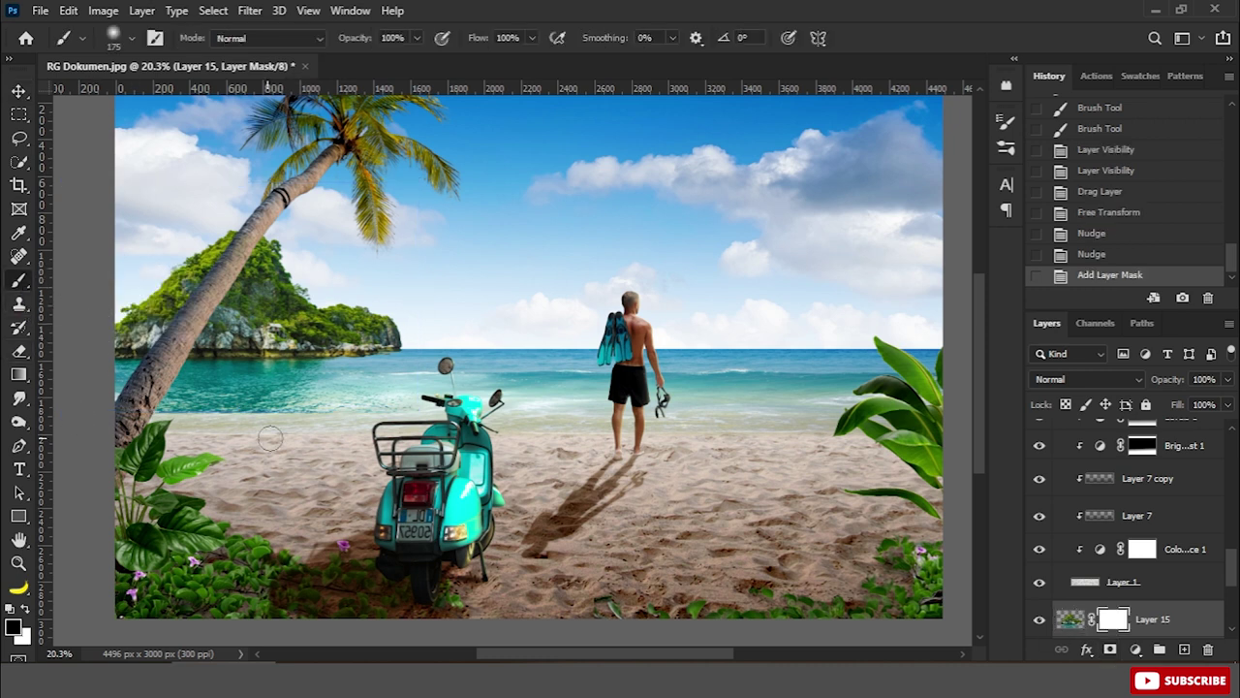
key("m")
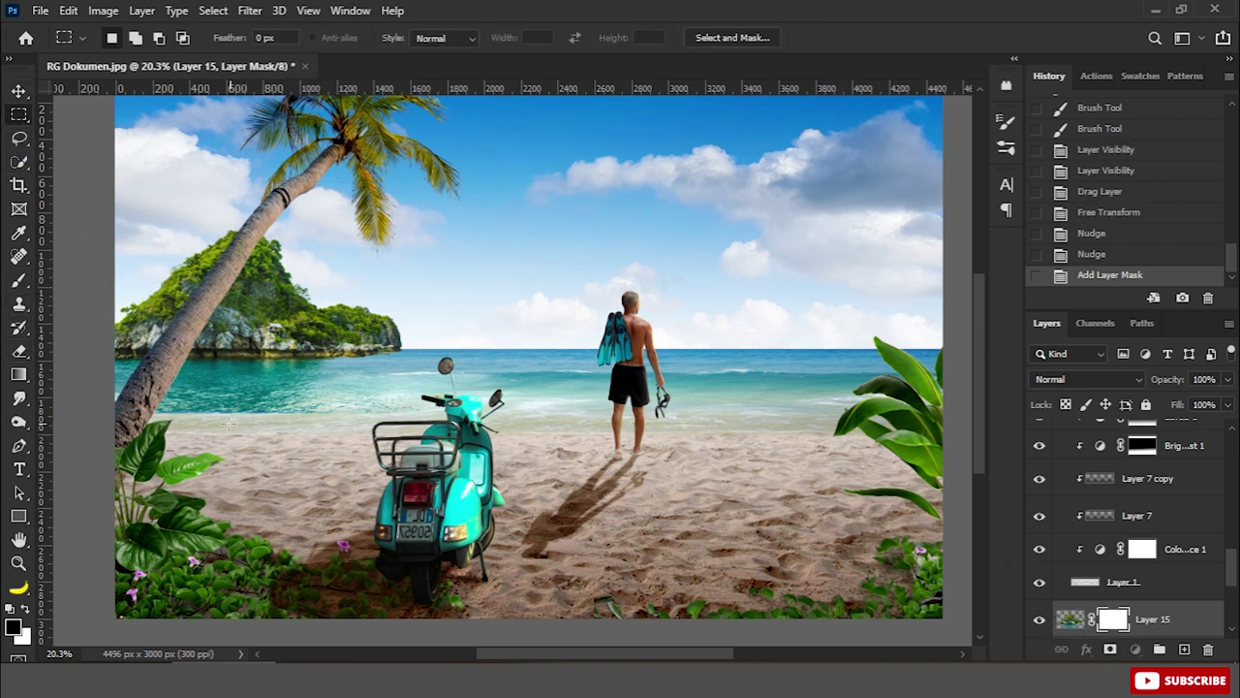
scroll(361, 366, "up", 2)
left_click_drag(297, 336, 733, 462)
Cut the sea strip onto its own layer and squash its height to 55%
left_click(1070, 618)
right_click(660, 403)
left_click(710, 199)
key("ctrl+t")
left_click_drag(523, 462, 522, 378)
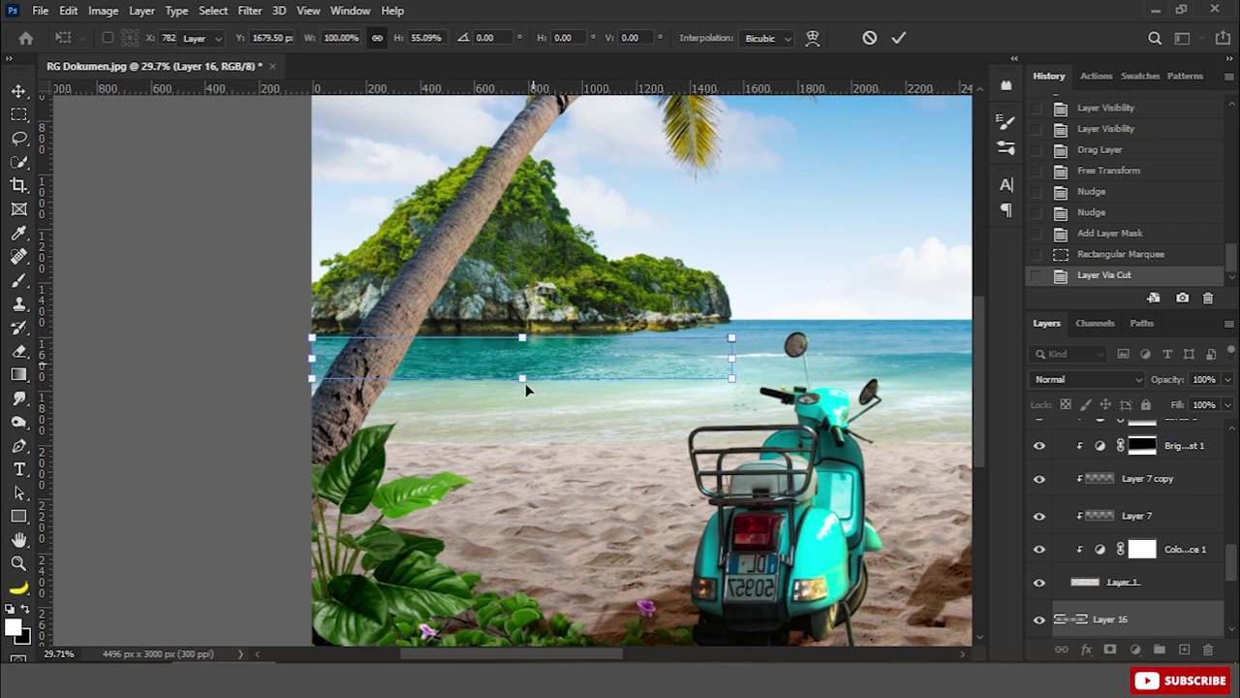
key("Return")
Mask the strip layer and paint its hard edges black to blend it into the sea
left_click(1110, 649)
key("b")
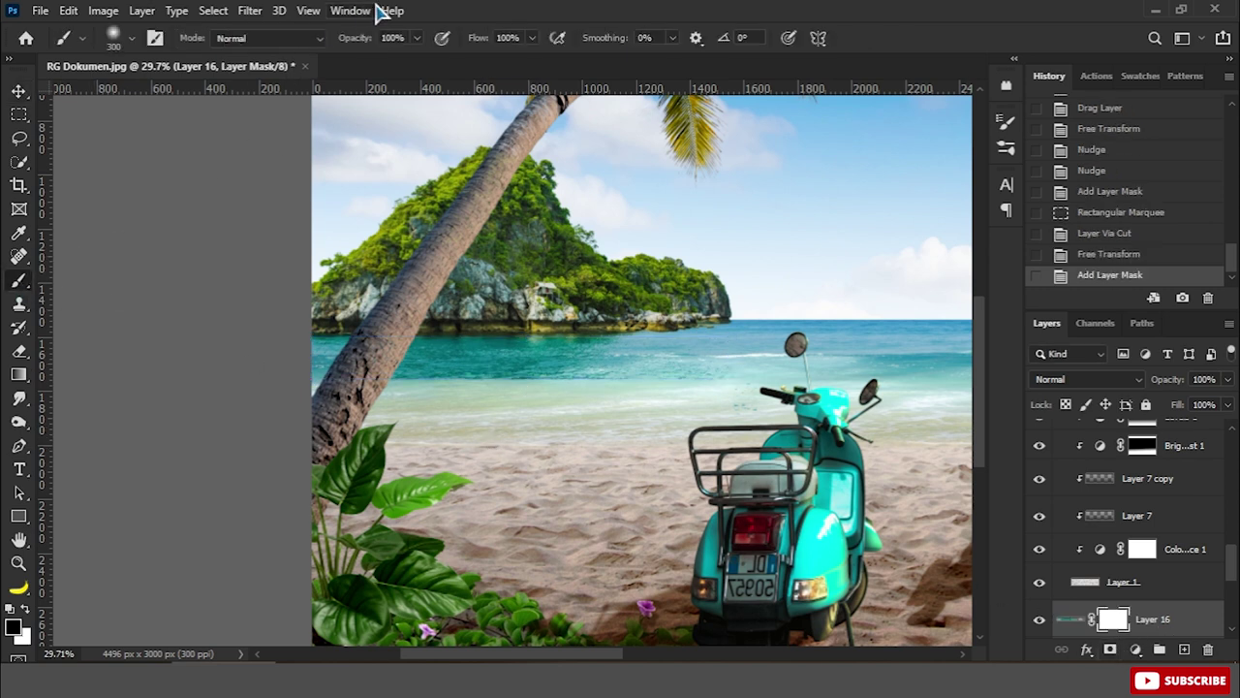
left_click(305, 385)
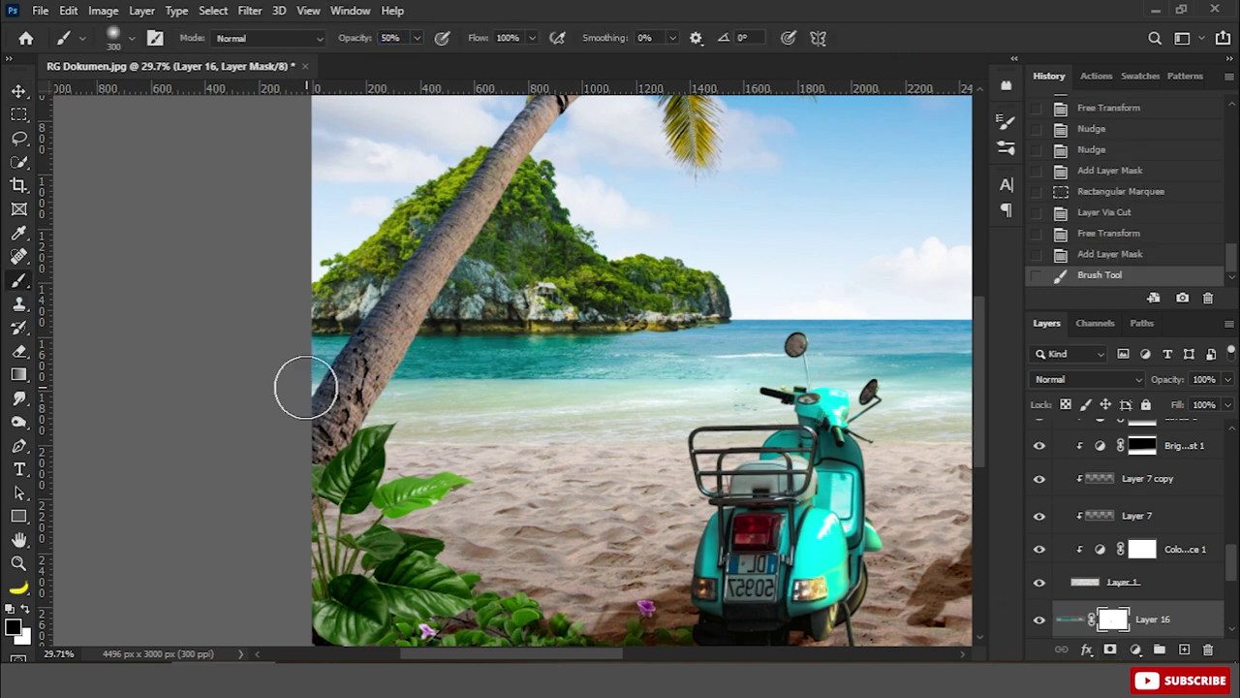
left_click(556, 404, "shift")
left_click(300, 382, "shift")
left_click(694, 377, "shift")
left_click(299, 374, "shift")
key("ctrl+0")
key("ctrl+minus")
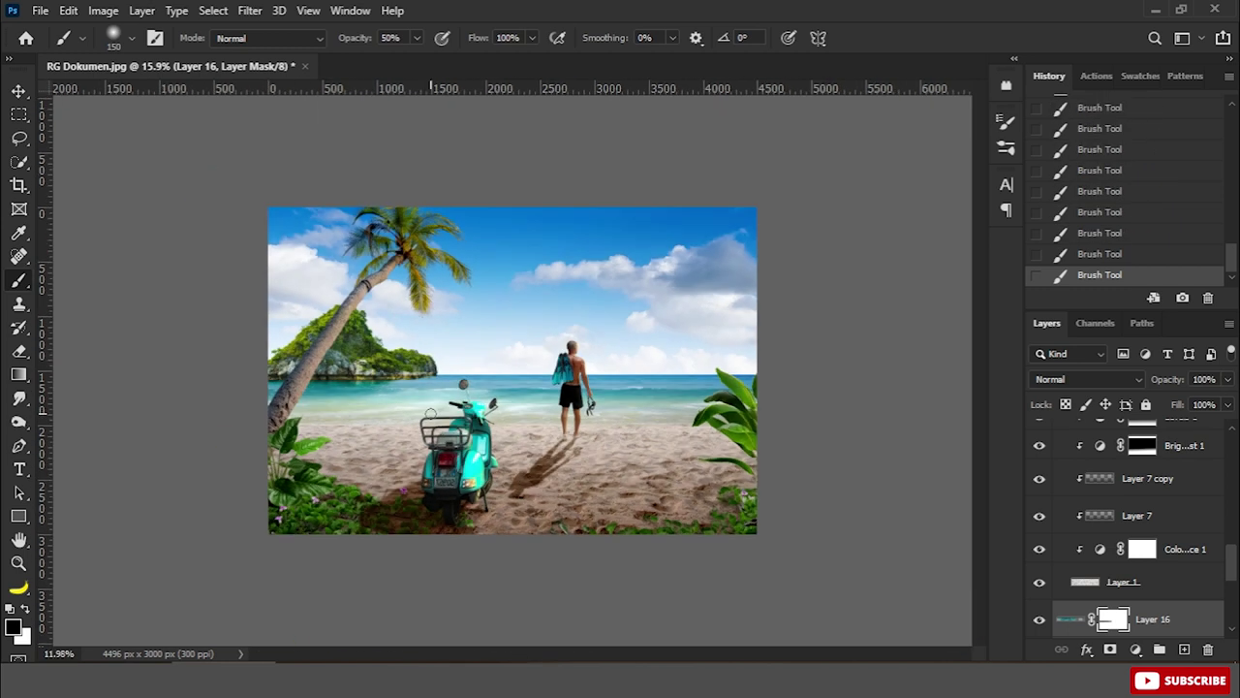
key("v")
key("alt+bracketleft")
key("ctrl+0")
Add a Hue/Saturation adjustment clipped to the layer below with Hue set to +14
left_click(1137, 648)
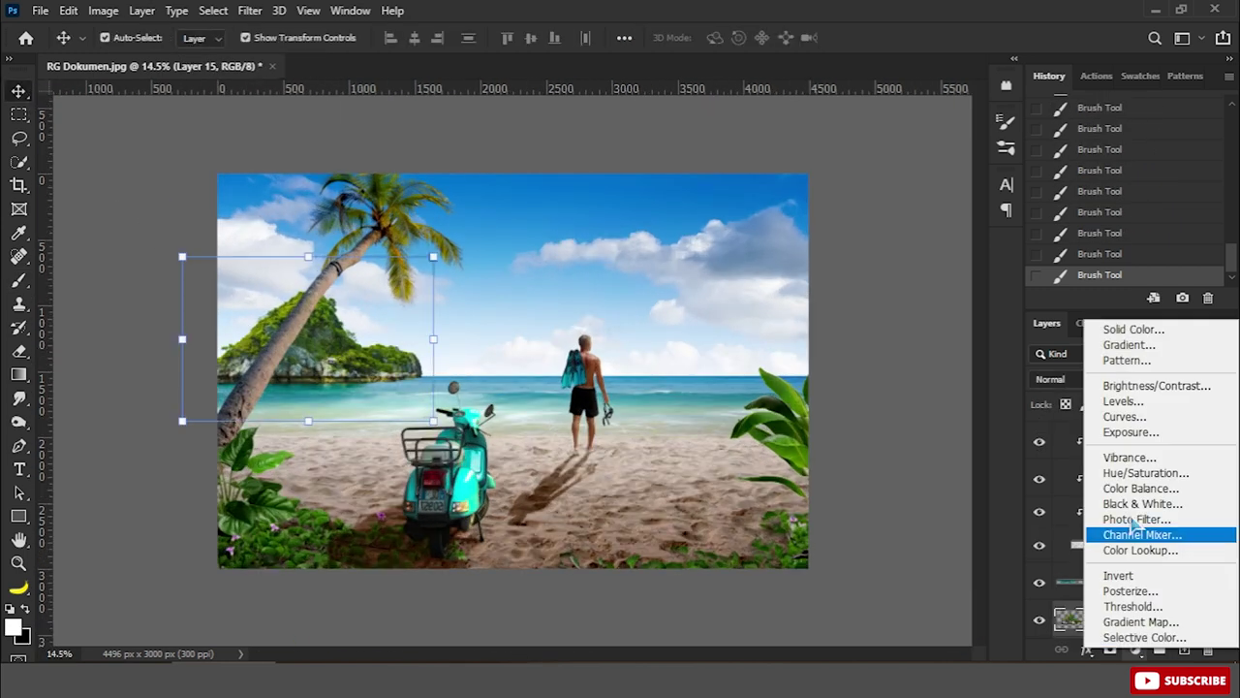
left_click(1141, 473)
left_click_drag(893, 269, 889, 268)
key("ctrl+alt+g")
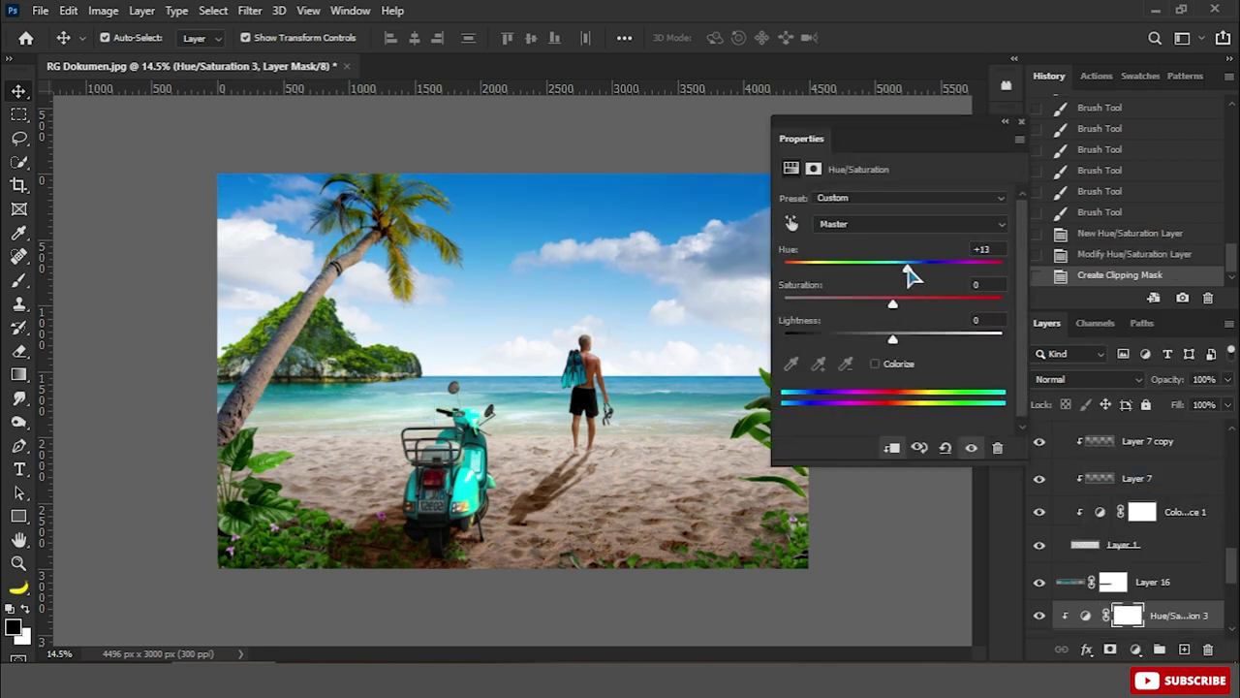
left_click_drag(911, 276, 911, 276)
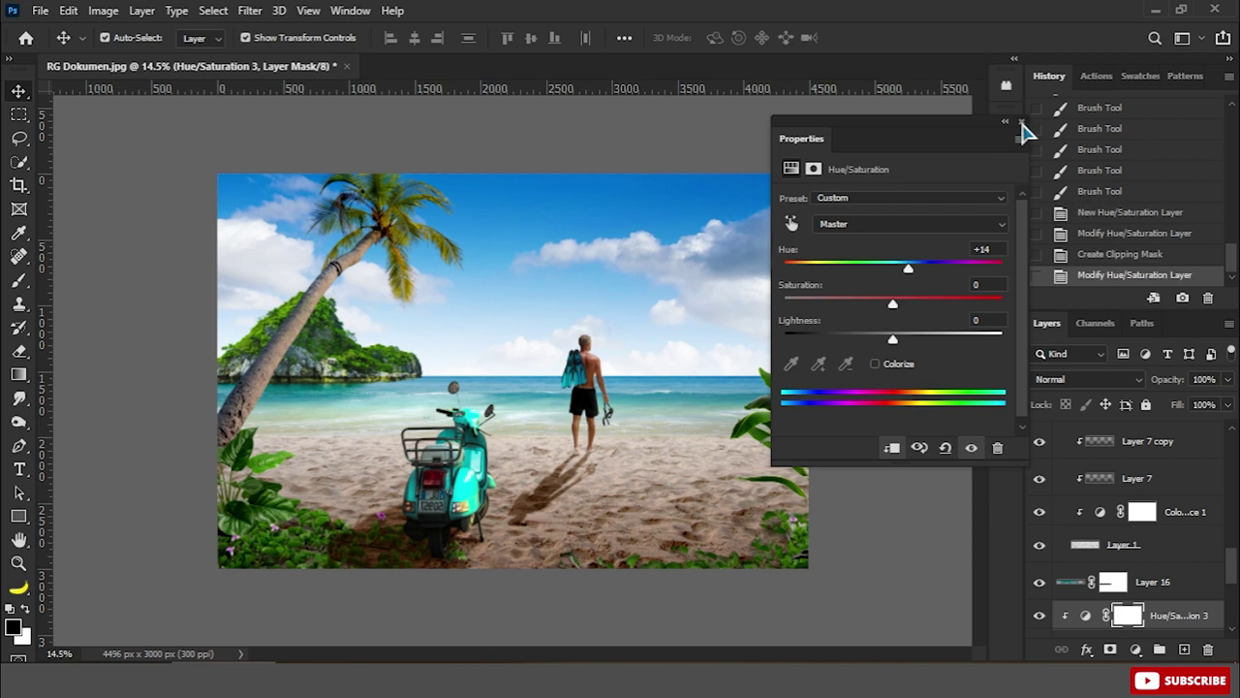
On a new empty layer, paint a soft white dab in the sky at 50% brush opacity
key("ctrl+shift+alt+n")
scroll(581, 368, "down", 2)
right_click(18, 281)
left_click(97, 285)
left_click(417, 38)
left_click(543, 254)
Stretch the dab into a horizontal streak and add a copy rotated 90° to vertical
key("v")
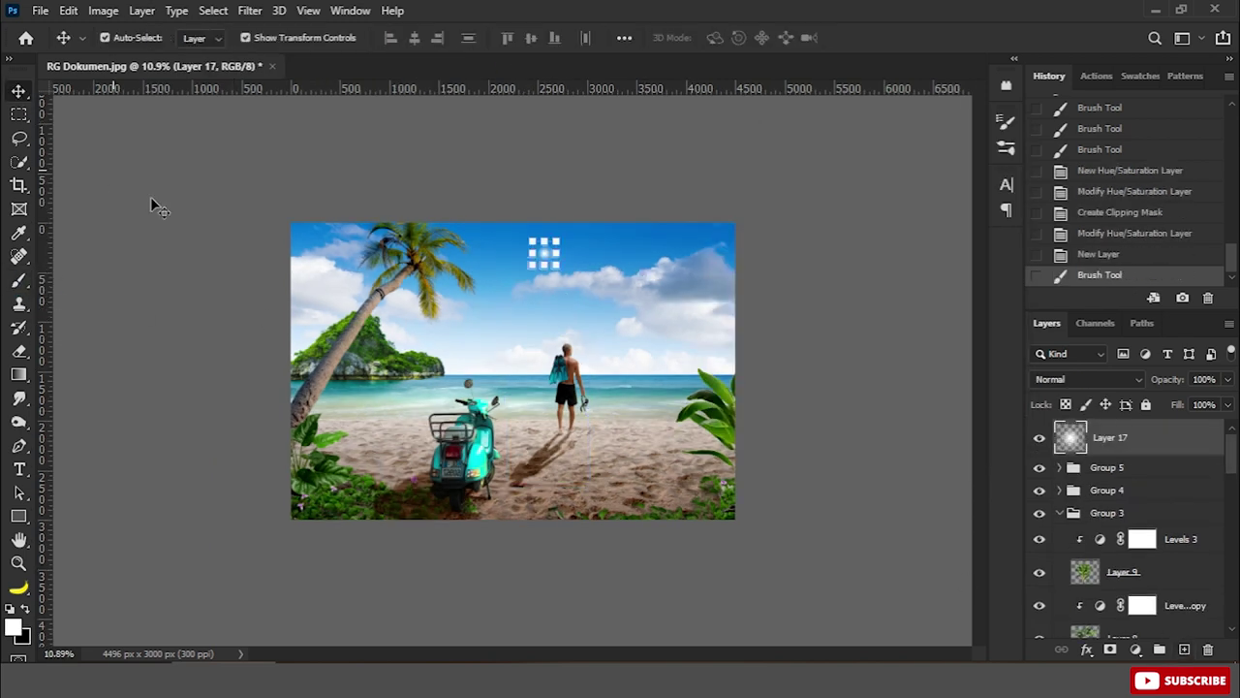
key("ctrl+t")
left_click_drag(557, 247, 652, 240)
key("Return")
key("ctrl+j")
key("ctrl+t")
right_click(570, 282)
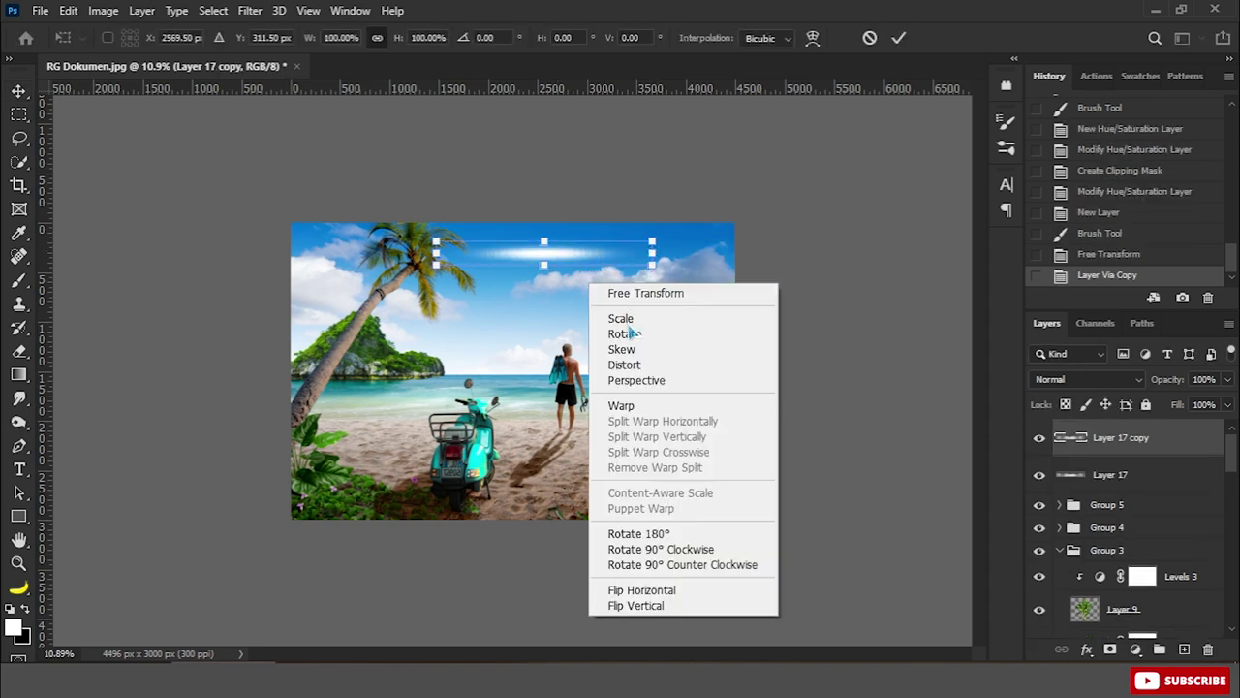
left_click(631, 545)
key("Return")
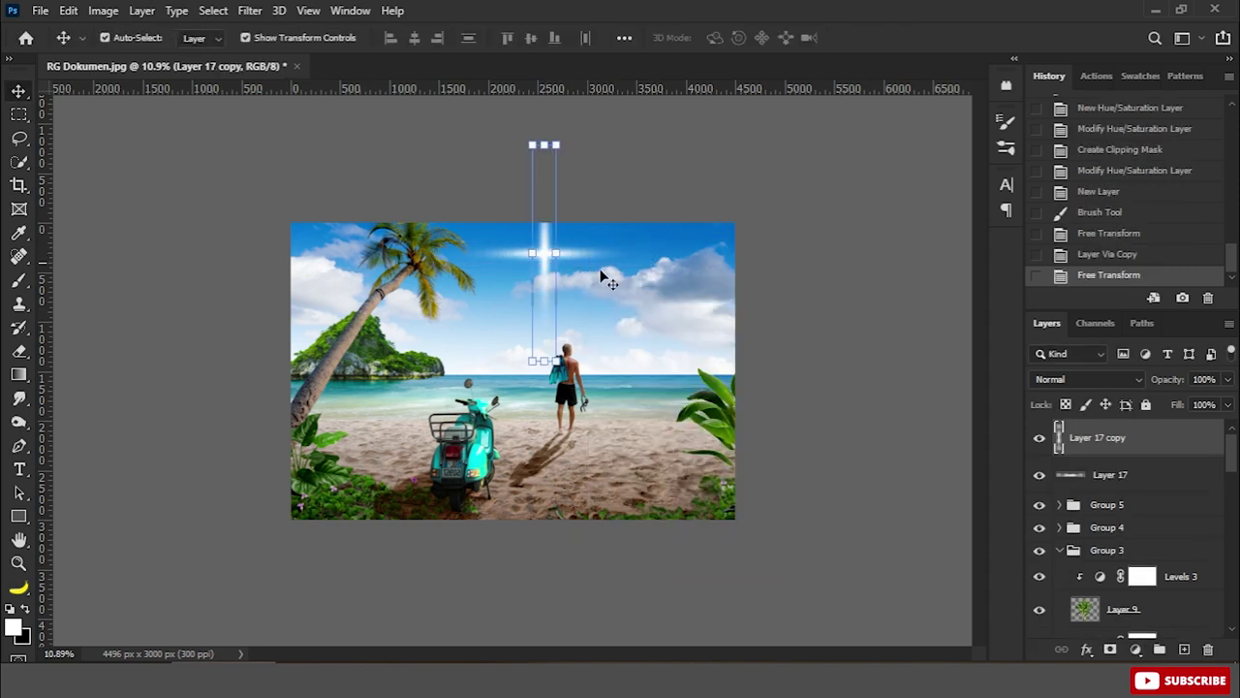
Shrink the streak cross to about half size and move it up into the sky
left_click(1110, 475, "shift")
left_click_drag(656, 144, 601, 196)
left_click_drag(567, 241, 543, 257)
scroll(542, 251, "up", 3)
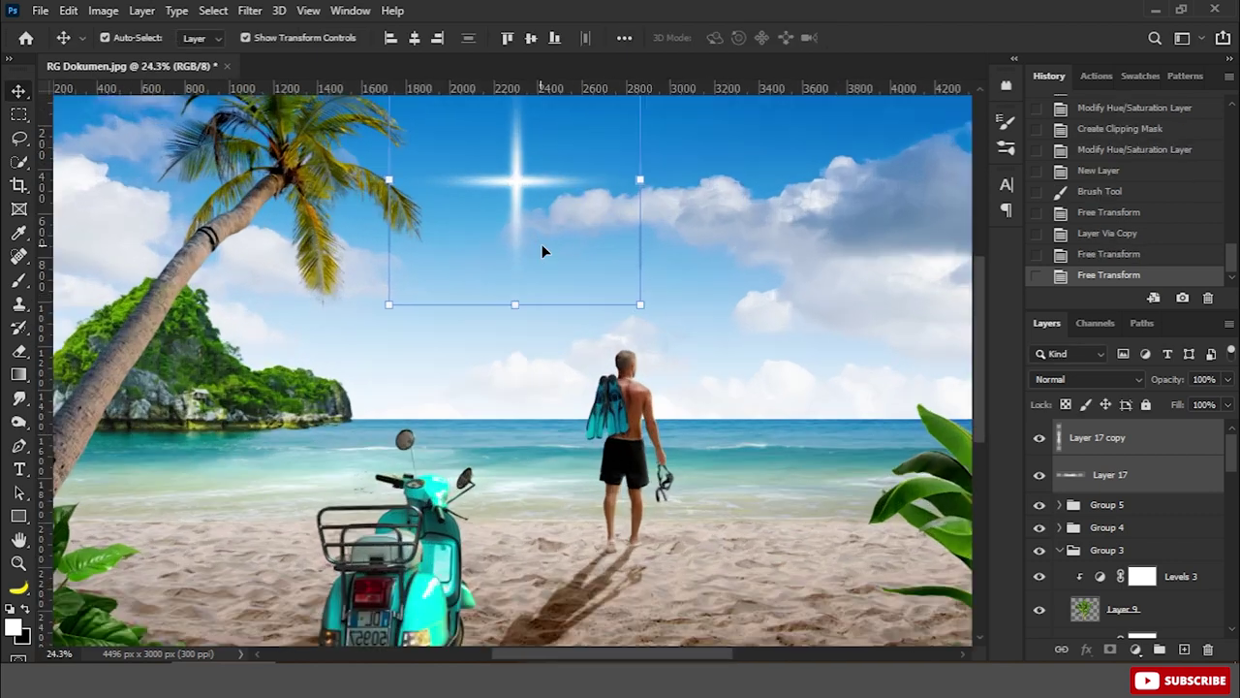
key("Return")
scroll(742, 304, "down", 2)
Duplicate the cross twice, rotating the copies onto both diagonals
key("ctrl+j")
key("ctrl+t")
left_click_drag(573, 139, 581, 136)
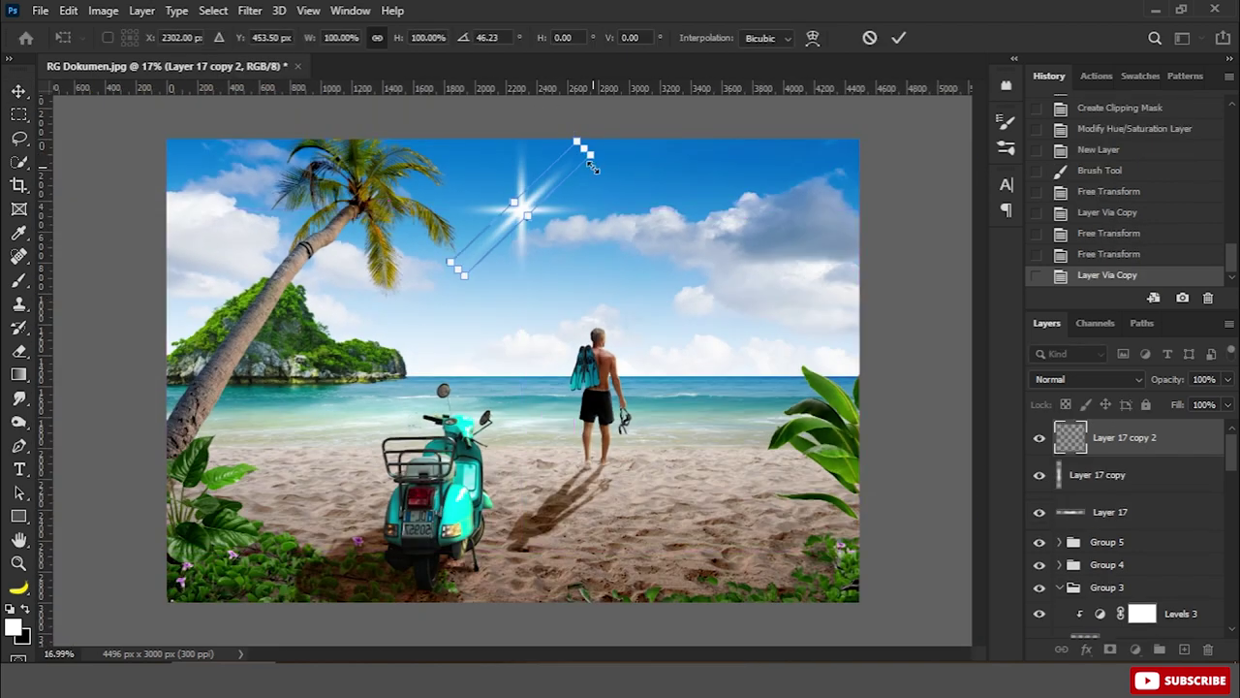
key("Return")
key("ctrl+j")
key("ctrl+t")
right_click(540, 238)
left_click(598, 519)
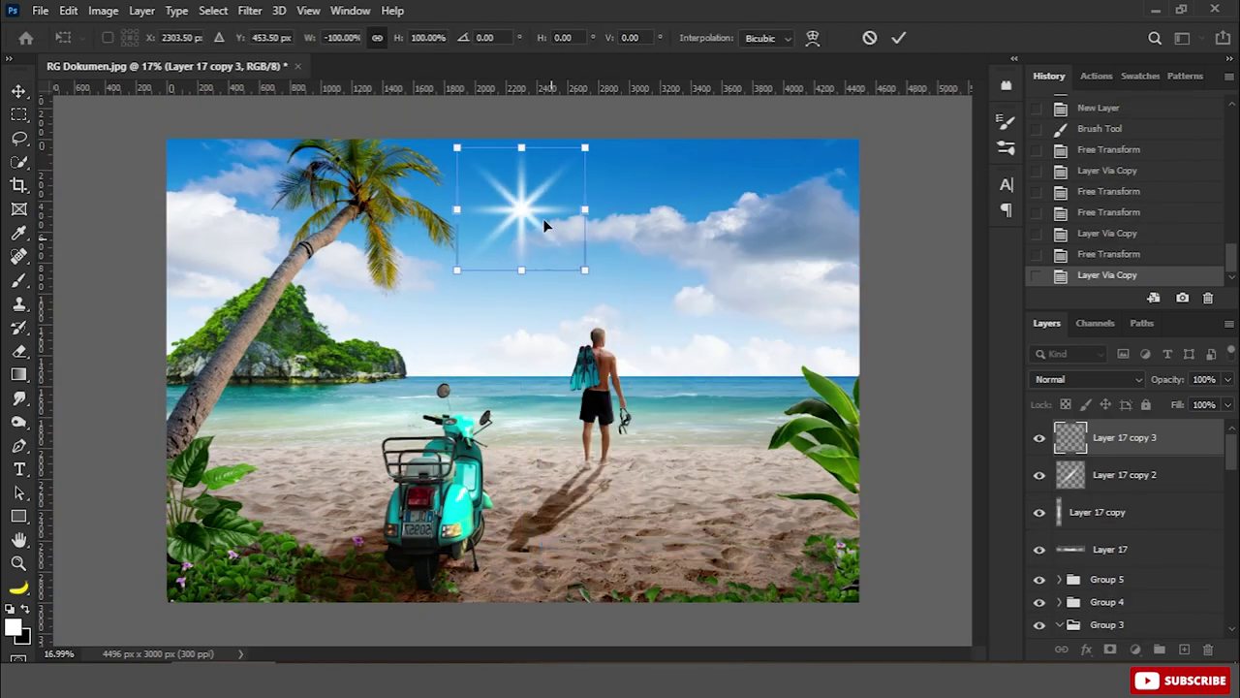
key("Return")
Reposition the streaks and merge all streak layers into one star, Layer 17 copy 3
left_click(1114, 477, "shift")
left_click_drag(588, 142, 610, 122)
key("Return")
left_click(1124, 548, "shift")
key("ctrl+e")
key("ctrl+t")
key("Return")
Gaussian-blur the star, then enlarge it and move it to the upper-right sky
left_click(250, 10)
left_click(283, 29)
left_click(250, 9)
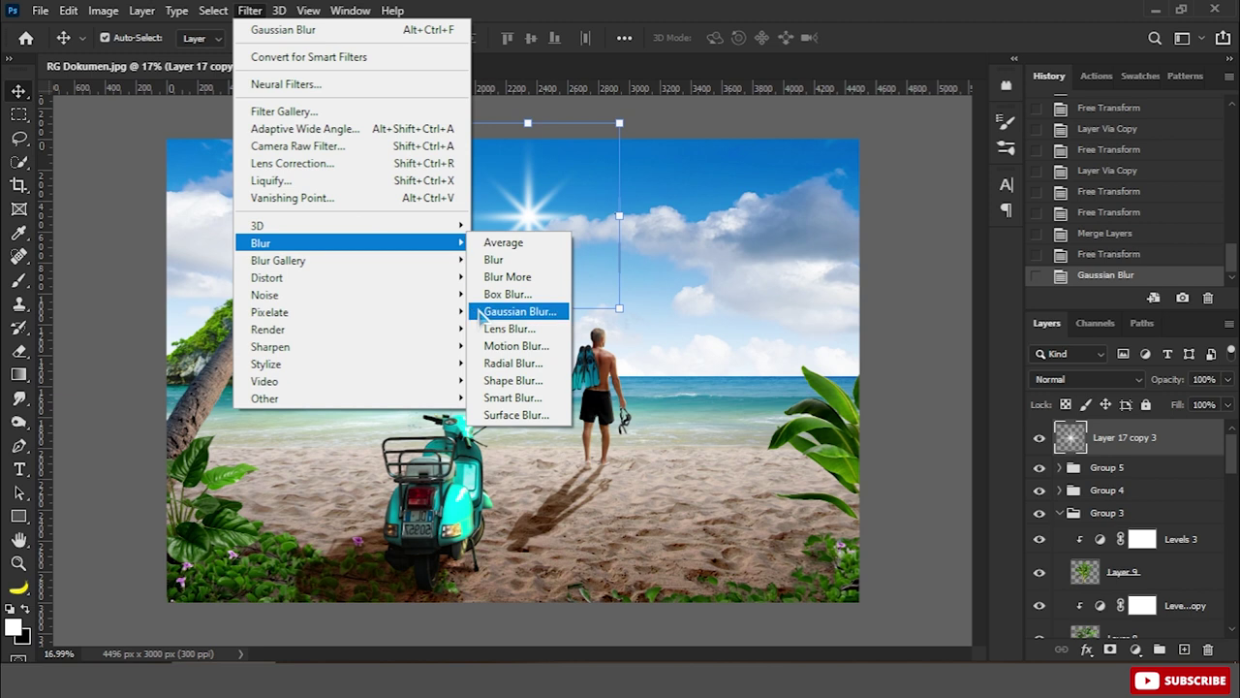
mouse_move(260, 244)
left_click(486, 311)
left_click_drag(906, 403, 889, 403)
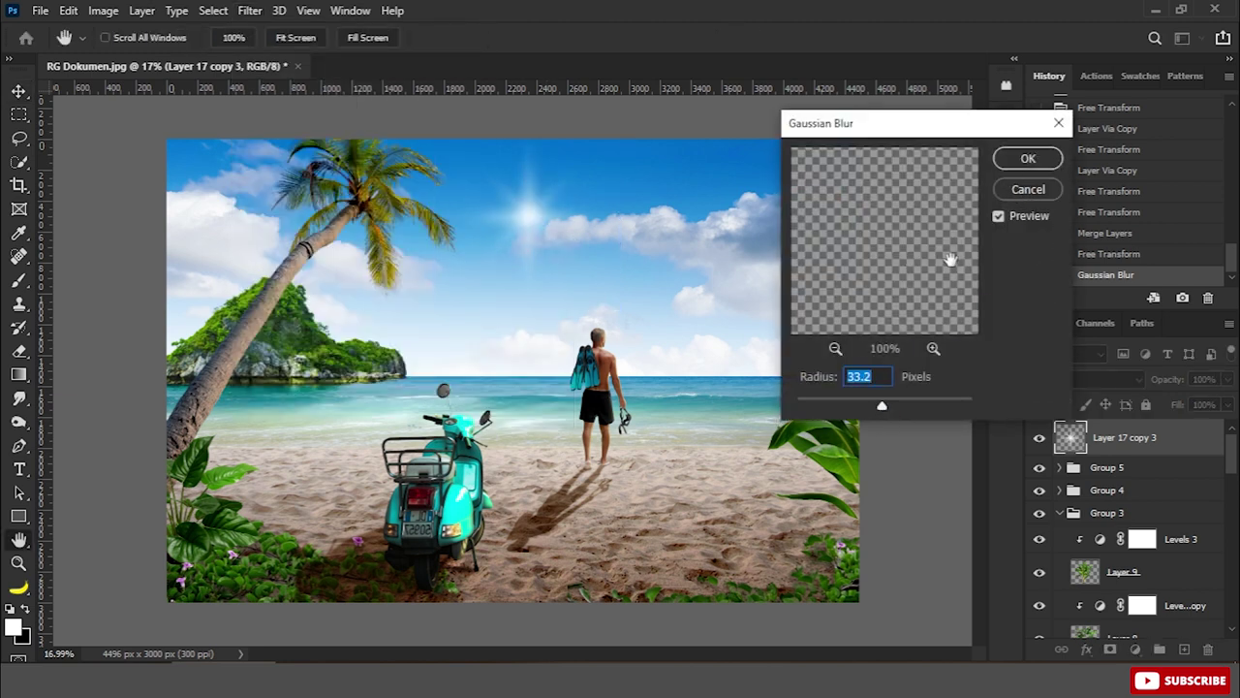
left_click(1035, 165)
key("ctrl+t")
key("ctrl+minus")
mouse_move(692, 360)
left_mouse_down()
mouse_move(739, 289)
mouse_move(720, 284)
left_mouse_up()
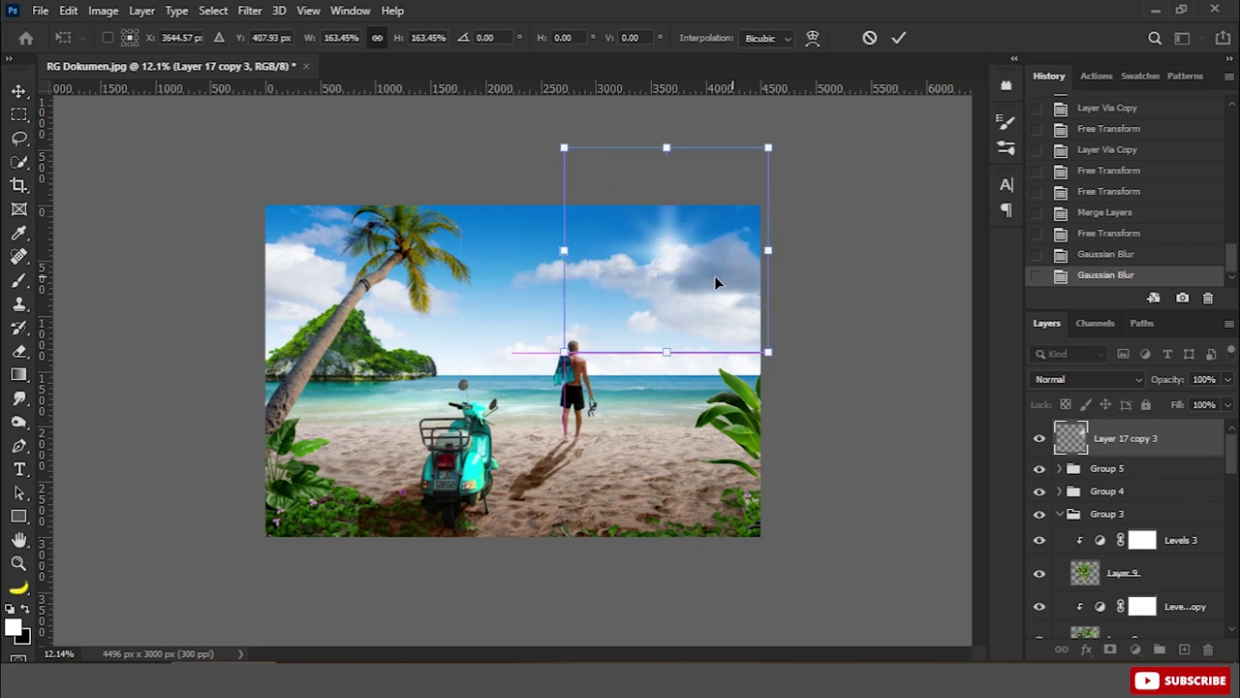
key("Return")
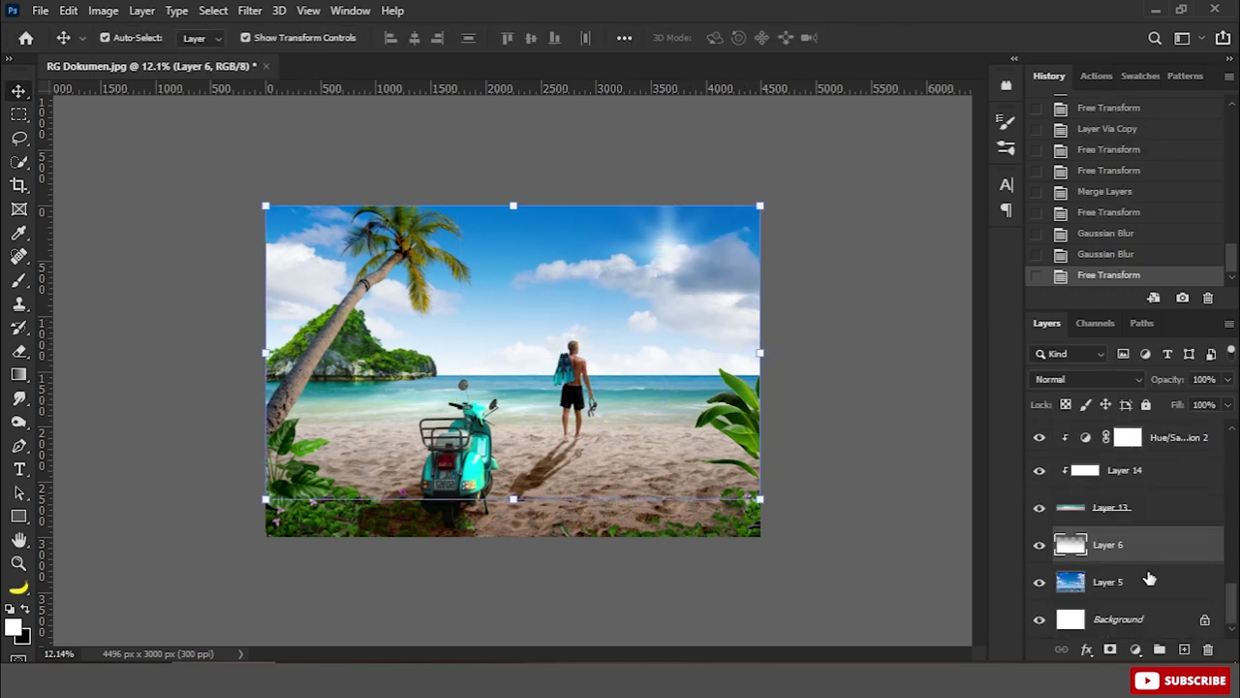
Duplicate the blurred glow, set the copy to Screen and enlarge it around its centre
key("ctrl+j")
left_click(1090, 379)
left_click(1065, 349)
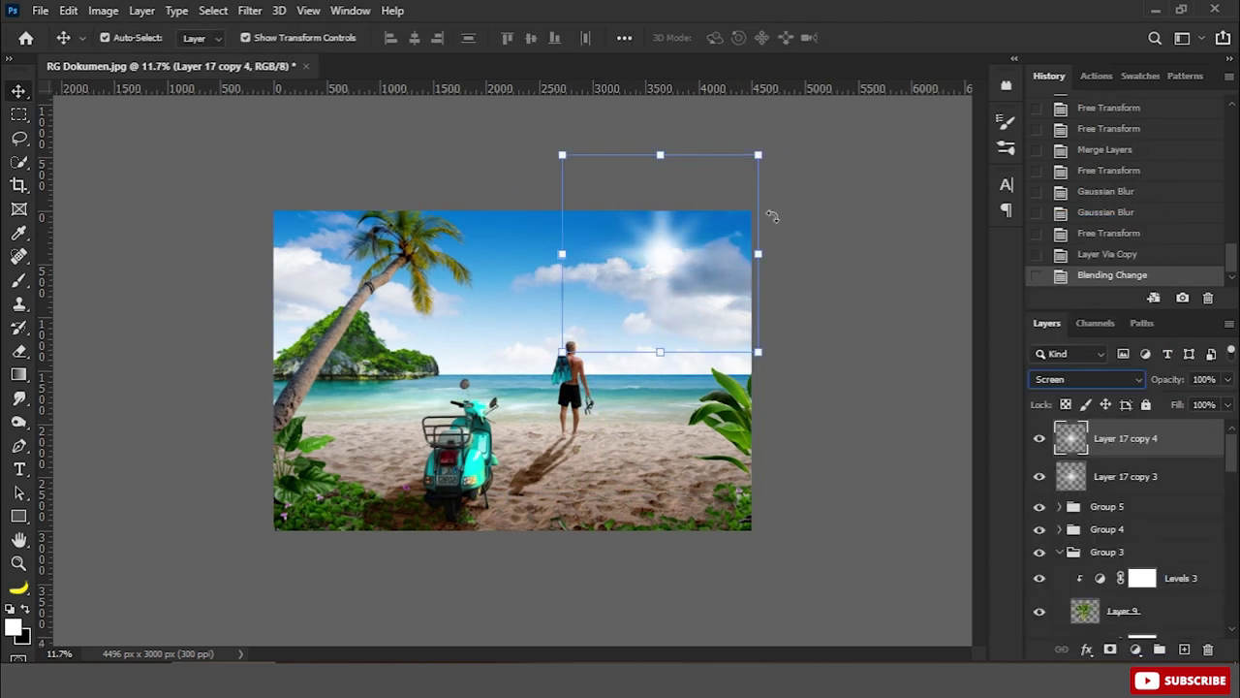
left_click_drag(757, 155, 796, 117)
key("Return")
Paint a white dot on a new layer, scale it into a huge glow and set it to Screen
left_click(1184, 648)
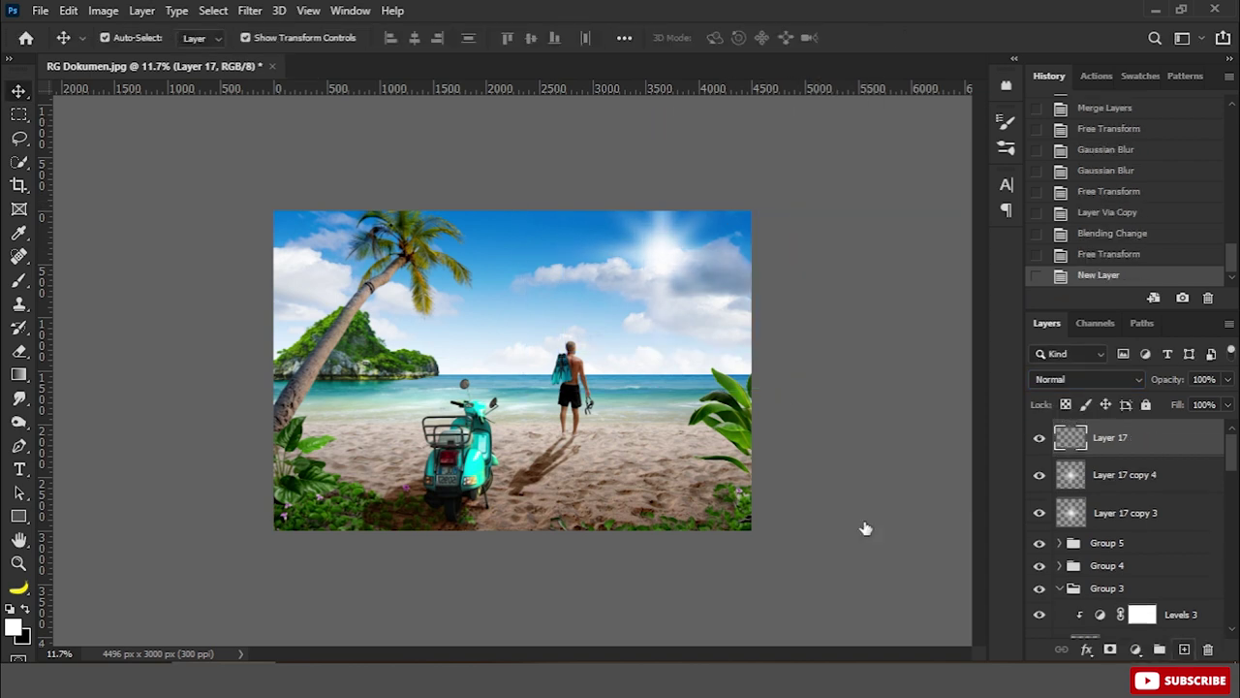
key("b")
left_click(485, 285)
key("ctrl+t")
left_click_drag(496, 275, 650, 119)
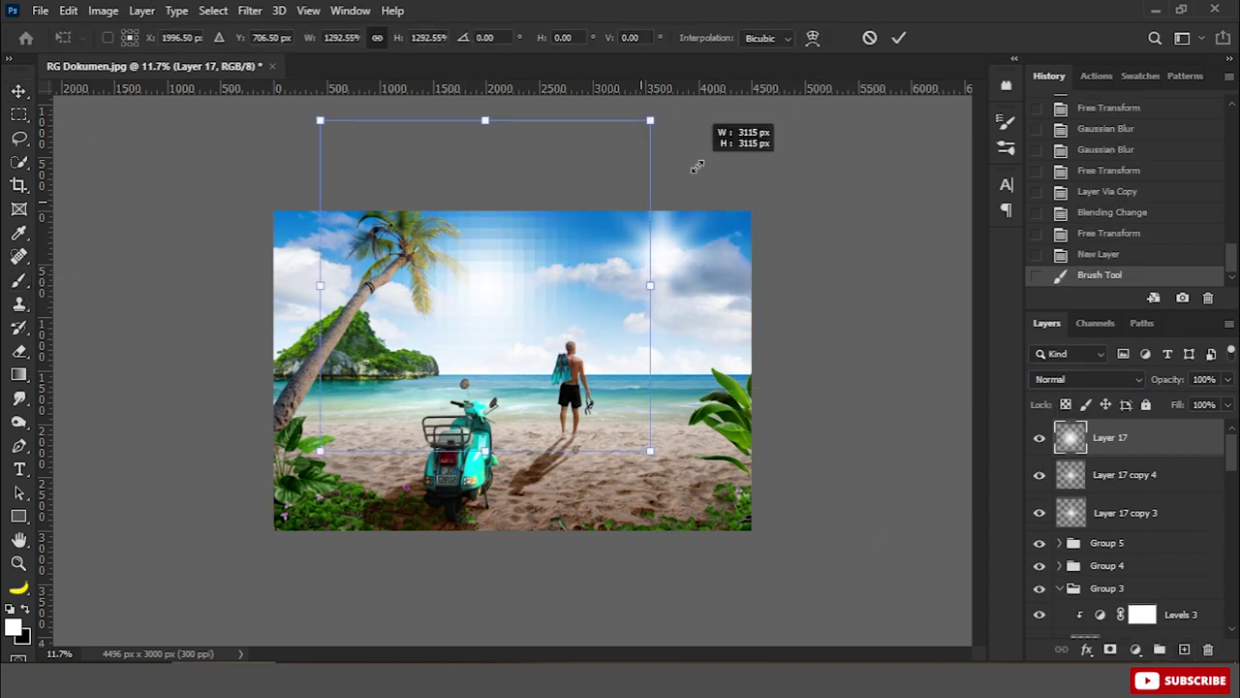
left_click_drag(565, 255, 725, 243)
left_click(1085, 379)
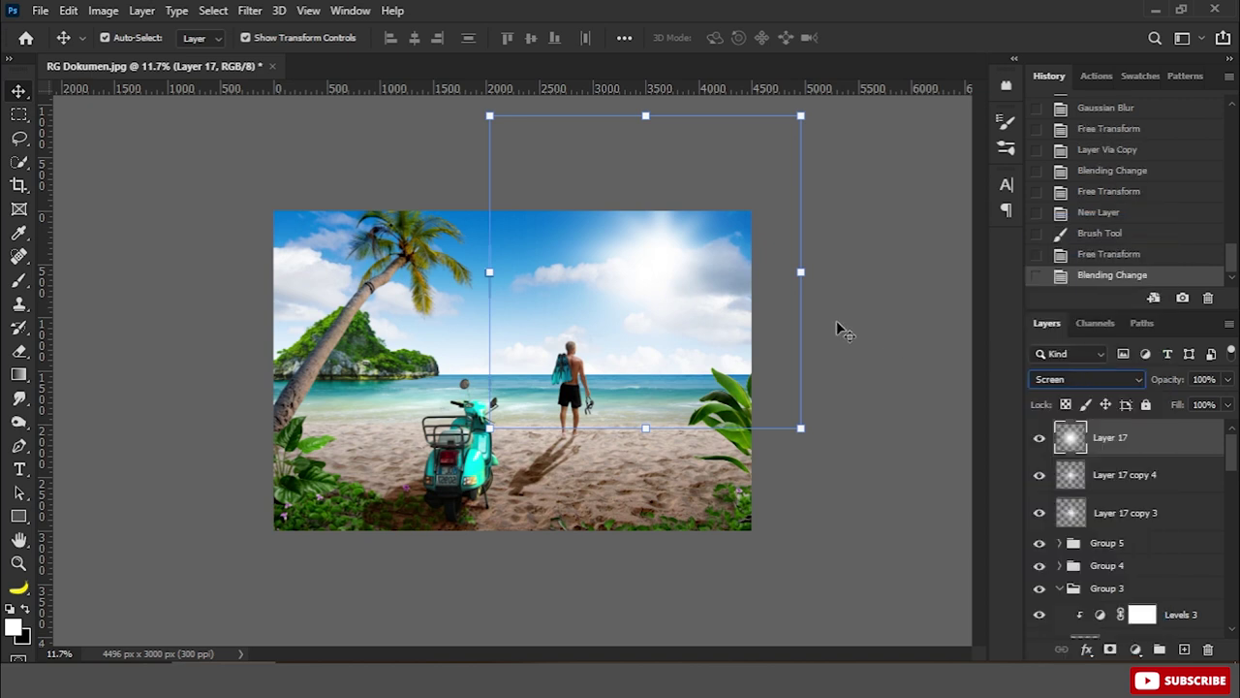
left_click_drag(800, 272, 865, 272)
left_click_drag(643, 115, 643, 97)
left_click_drag(865, 272, 930, 272)
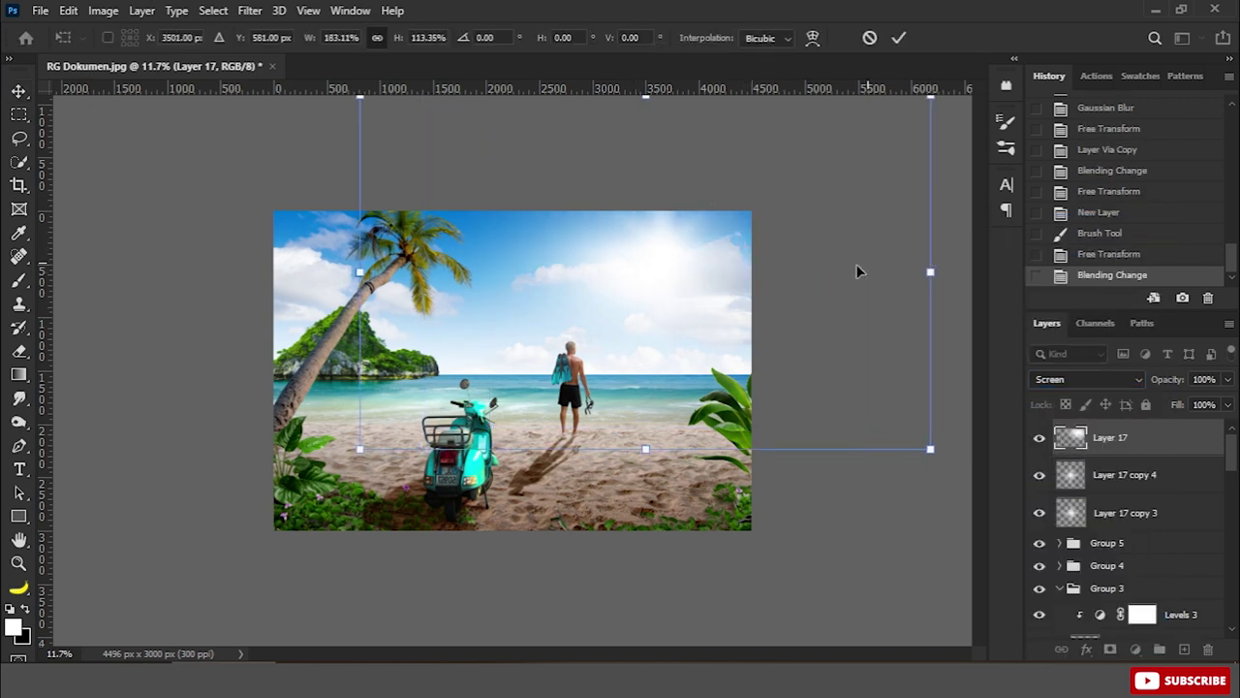
key("Return")
Narrow the big glow, then shift all glow layers together slightly right into place
mouse_move(360, 272)
left_mouse_down()
mouse_move(461, 273)
mouse_move(422, 272)
left_mouse_up()
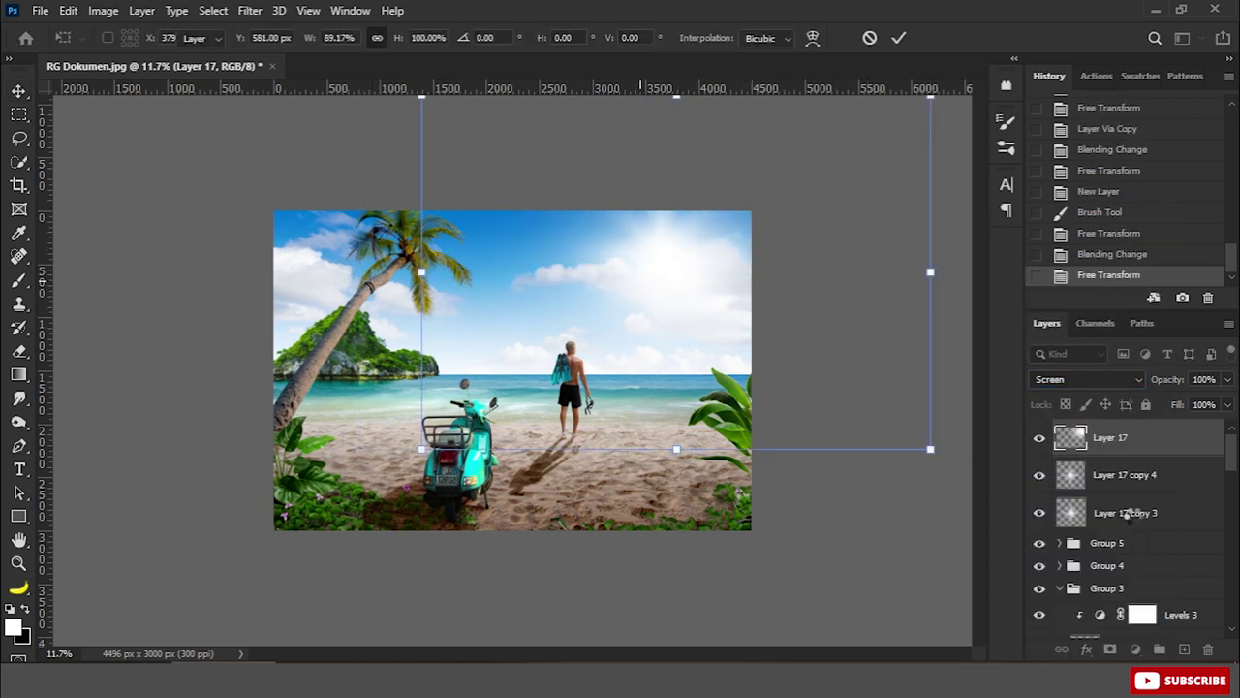
left_click(1131, 513, "shift")
left_click_drag(705, 291, 753, 289)
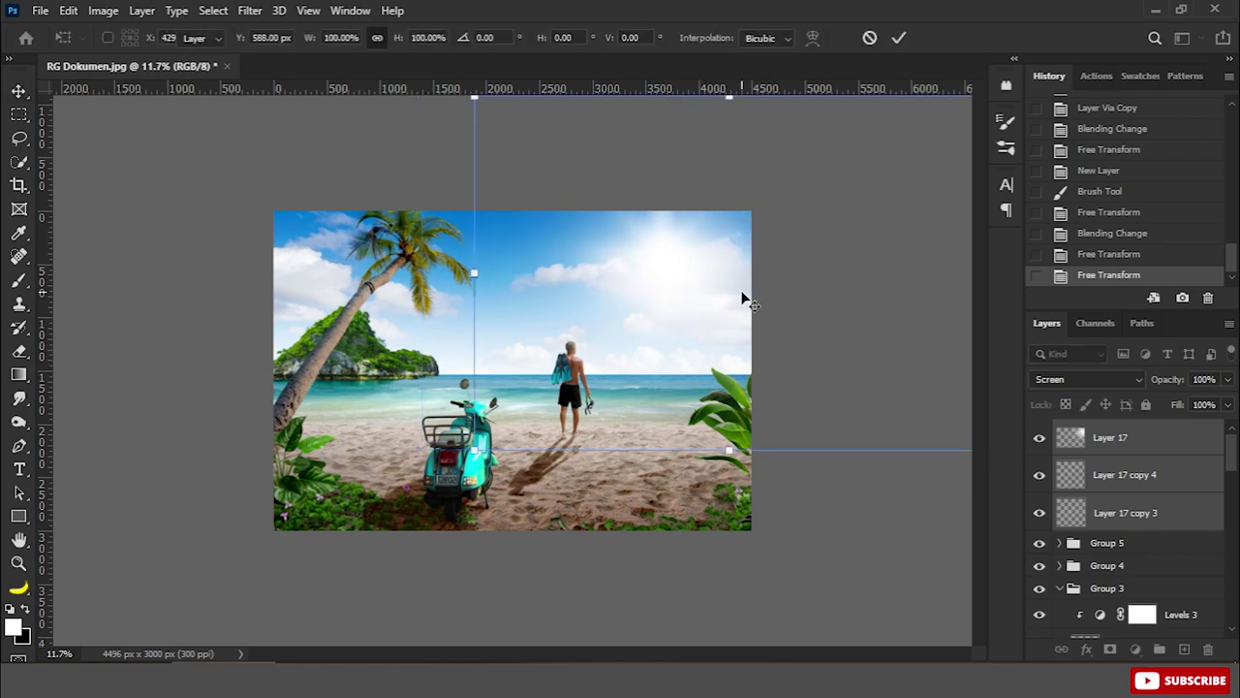
key("Return")
key("ctrl+minus")
key("Up")
left_click(1157, 437)
On a new layer, fade a white Overlay gradient from the top-right, then tilt and enlarge it
left_click(1182, 648)
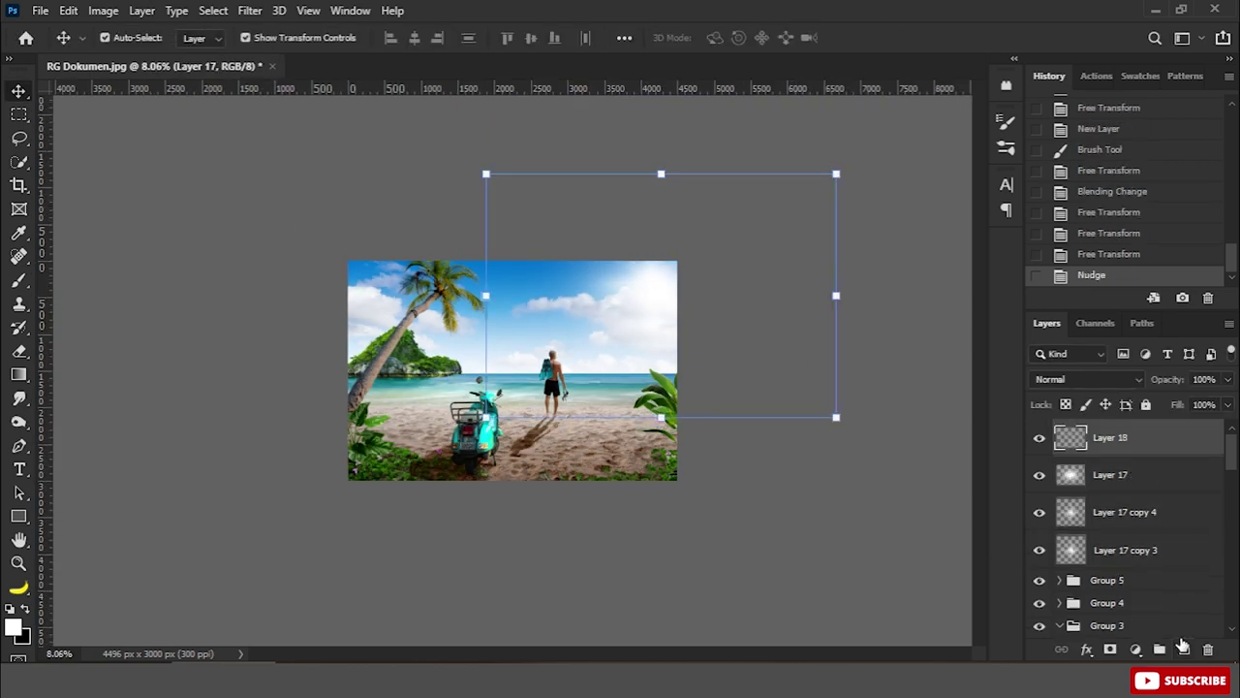
key("ctrl+0")
left_click(18, 375)
left_click_drag(589, 356, 620, 500)
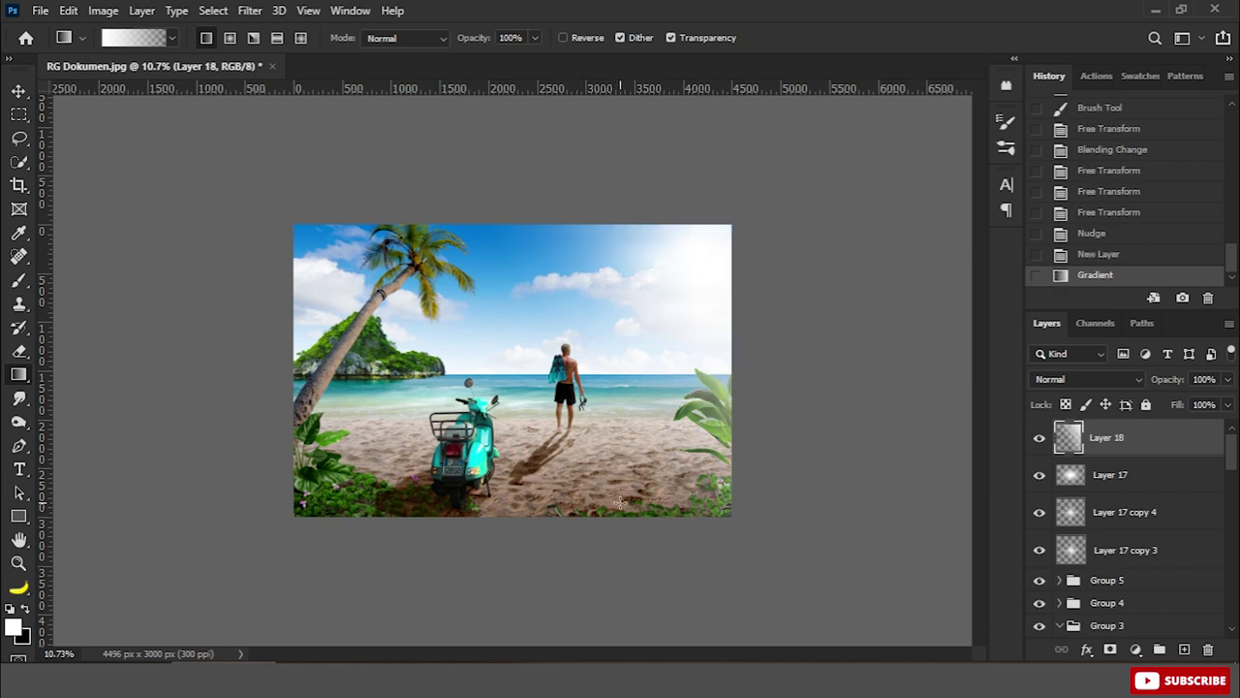
left_click(1085, 379)
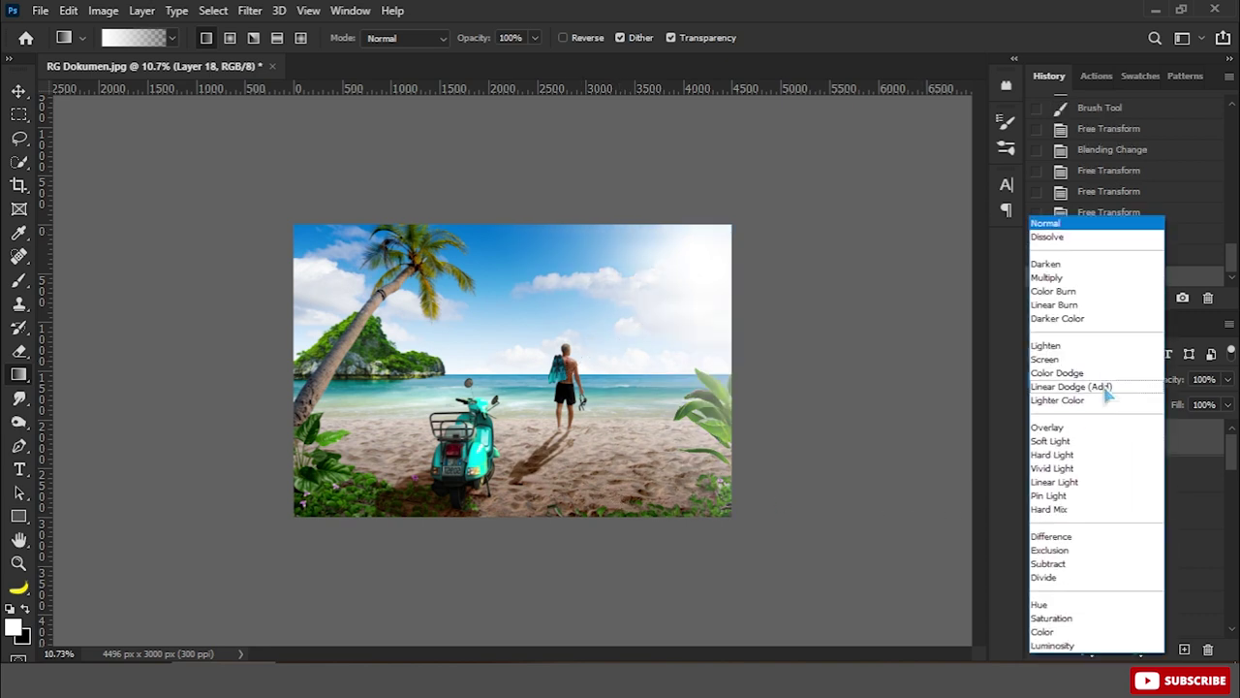
left_click(1074, 430)
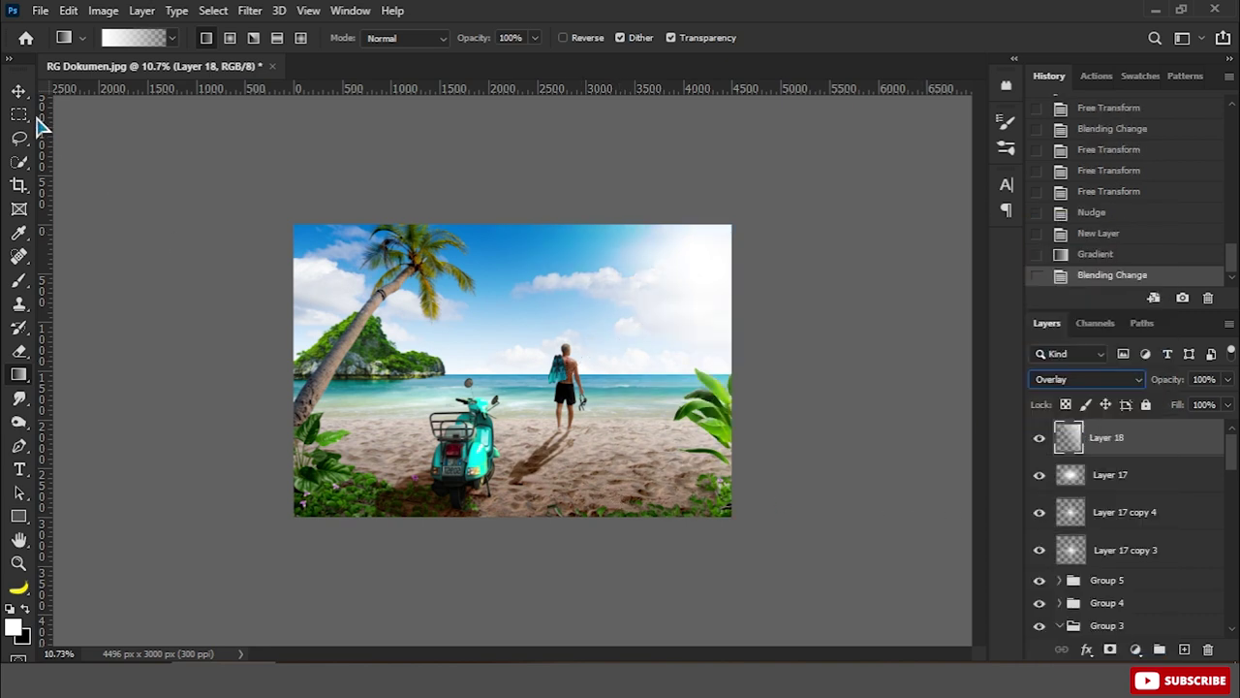
left_click(18, 91)
key("ctrl+t")
left_click_drag(789, 481, 726, 225)
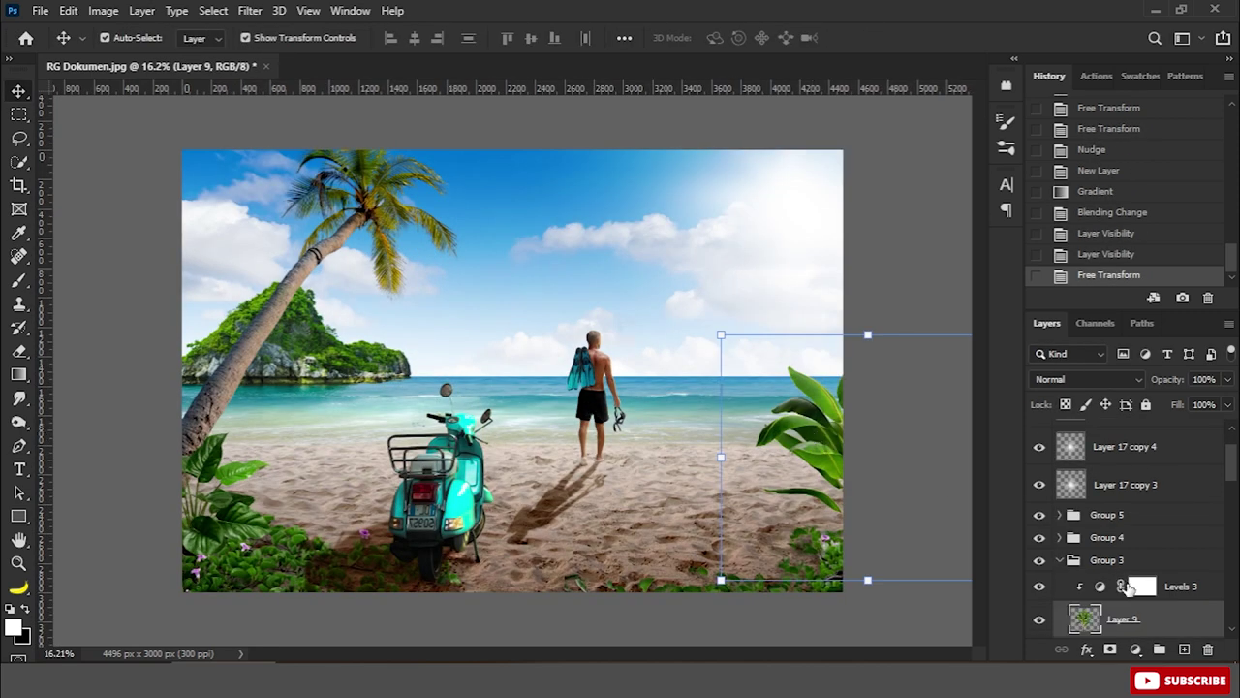
scroll(1129, 588, "down", 3)
Paint soft white light near the sun with a 1200 brush on Layer 19, set to Overlay
left_click(1184, 648)
right_click(30, 291)
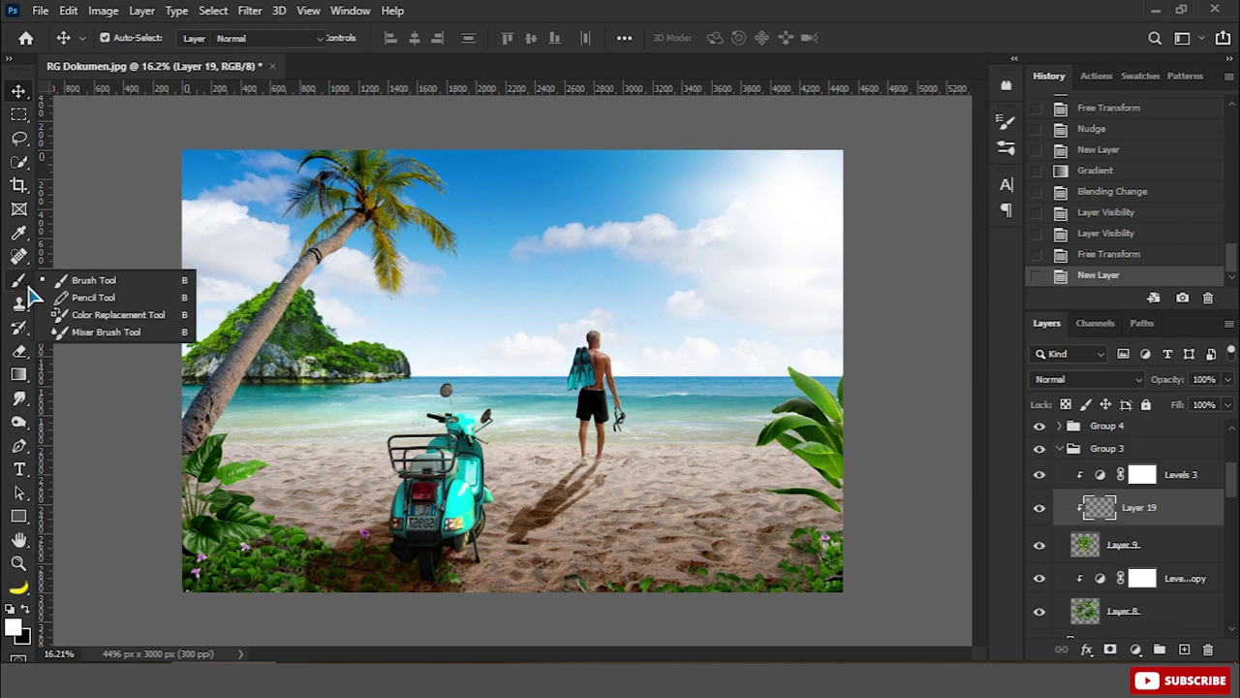
left_click(93, 280)
scroll(125, 280, "down", 2)
key("bracketright")
key("bracketright")
key("bracketright")
left_click_drag(715, 353, 707, 334)
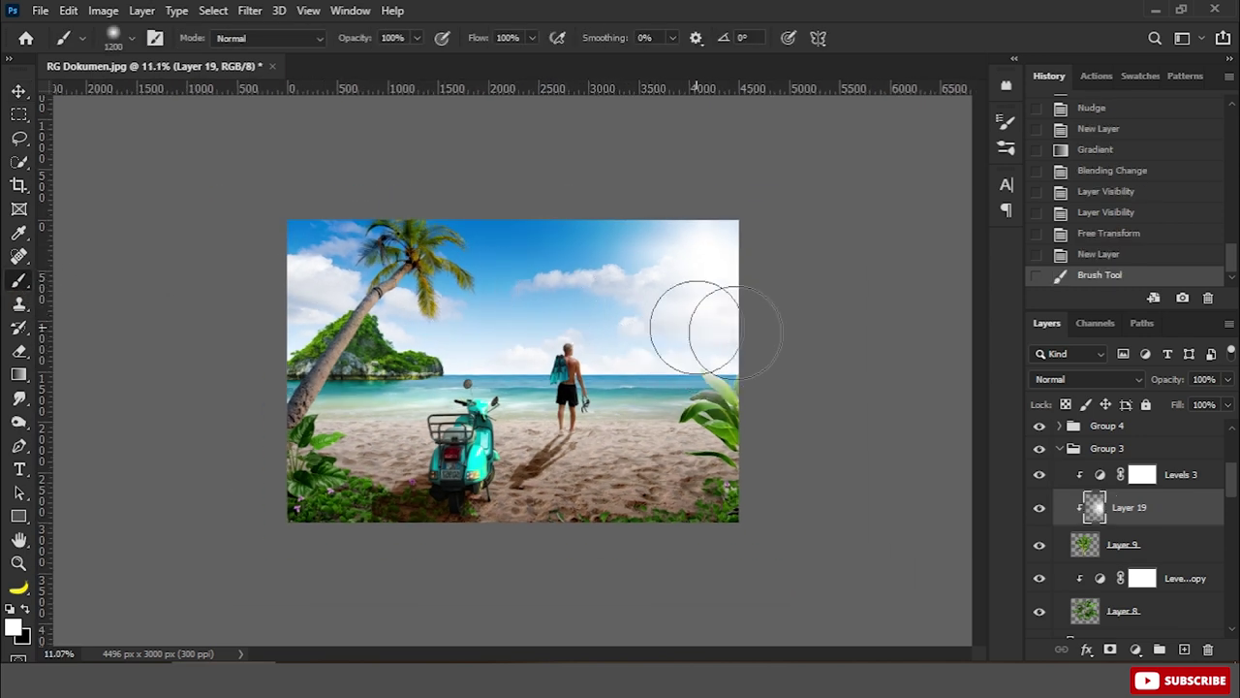
left_click(1085, 383)
left_click(1066, 432)
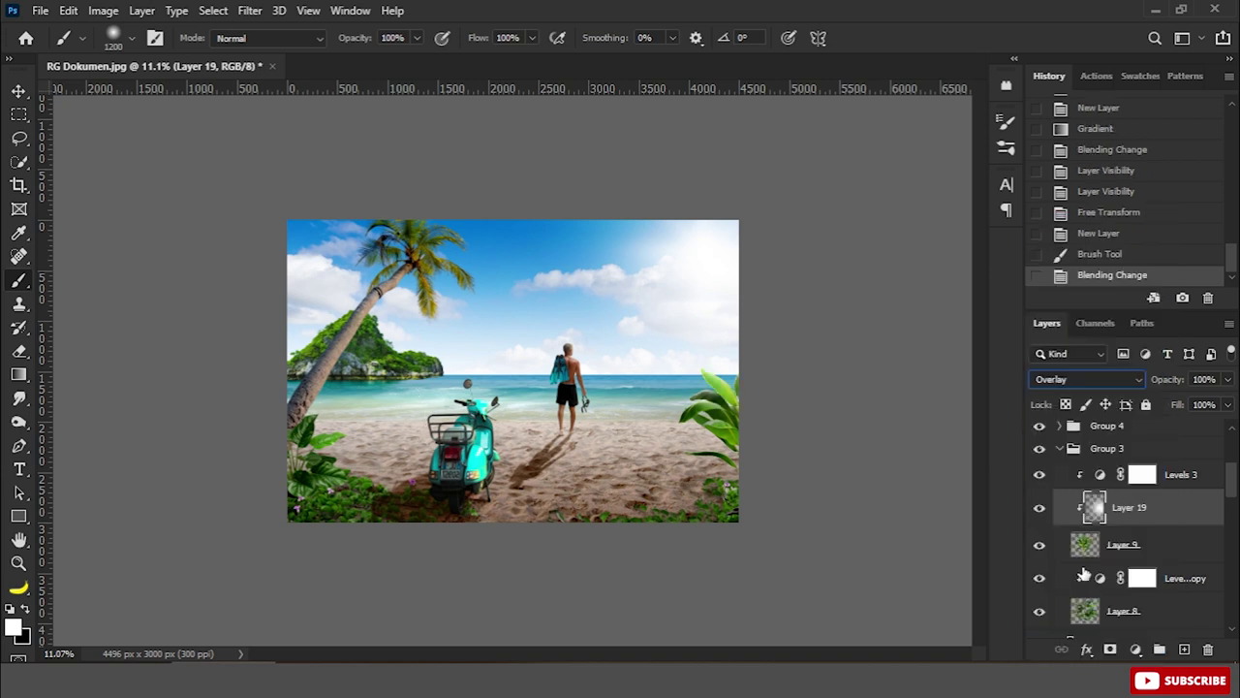
scroll(1083, 575, "down", 1)
Add clipped Layer 20, paint soft white light on it and set it to Overlay
left_click(1083, 575)
key("ctrl+shift+alt+n")
left_click_drag(349, 417, 387, 426)
left_click(1085, 379)
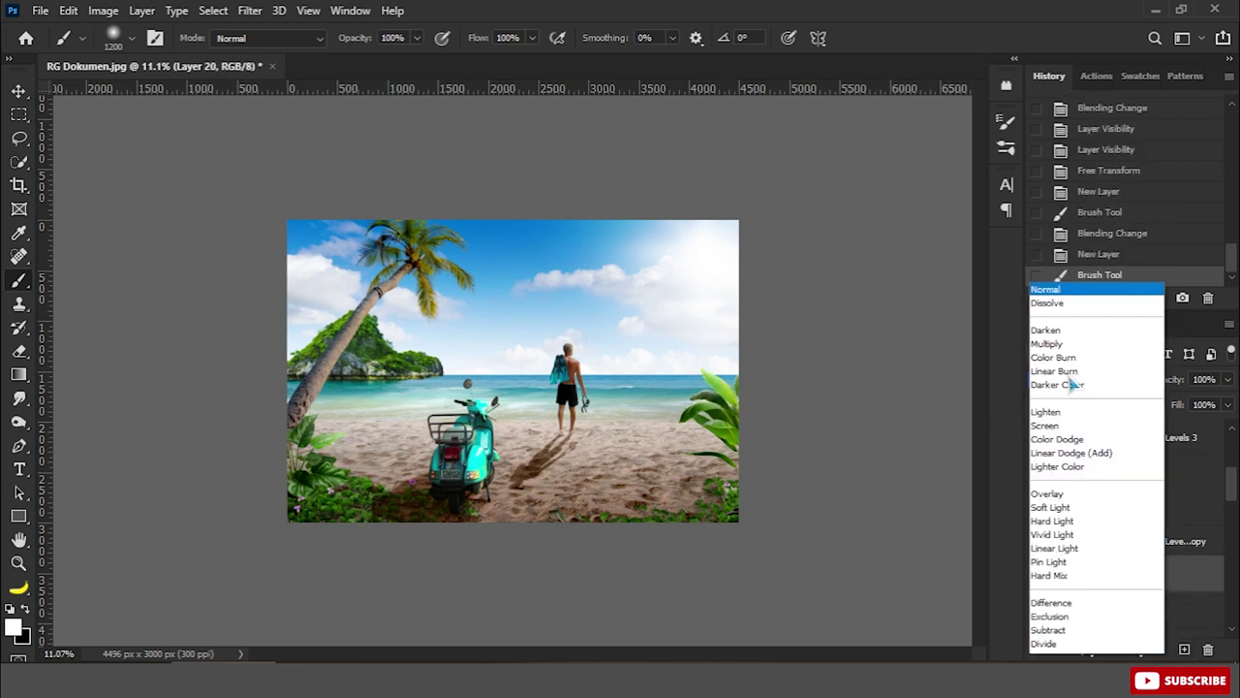
scroll(1065, 417, "down", 1)
left_click(1062, 438)
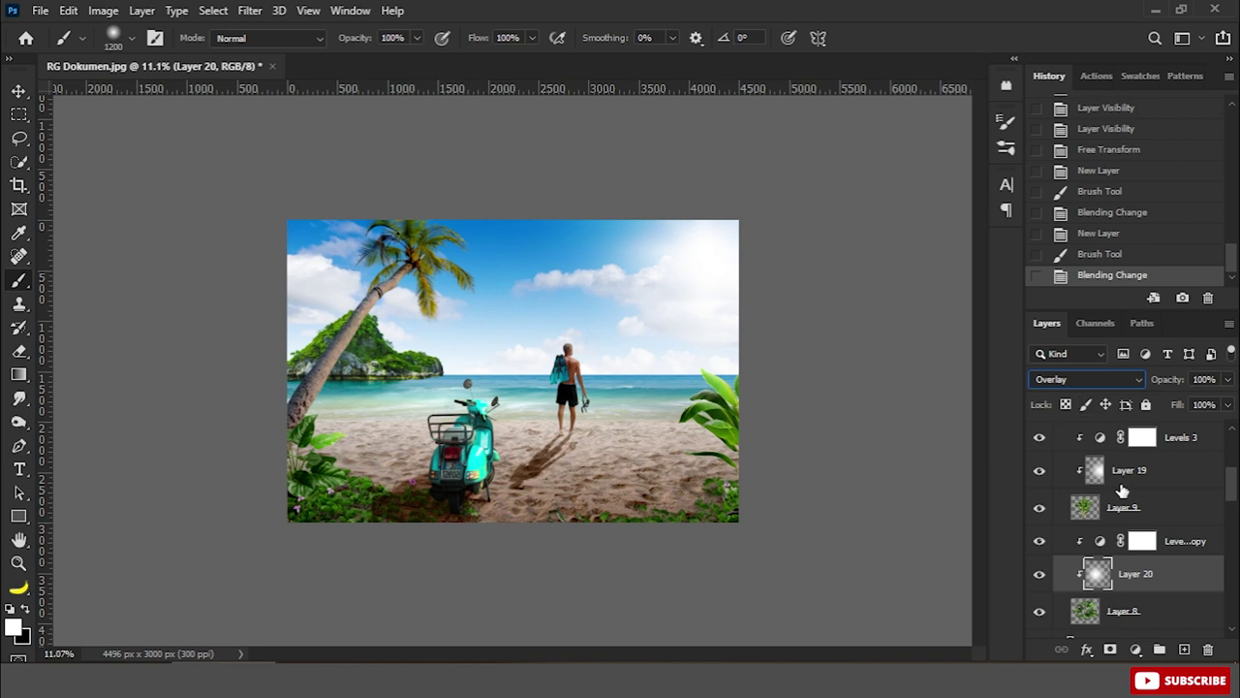
scroll(1122, 491, "down", 1)
Add clipped Layer 22 above the scooter, paint soft light over it and the sky, set to Overlay
key("v")
left_click(475, 439)
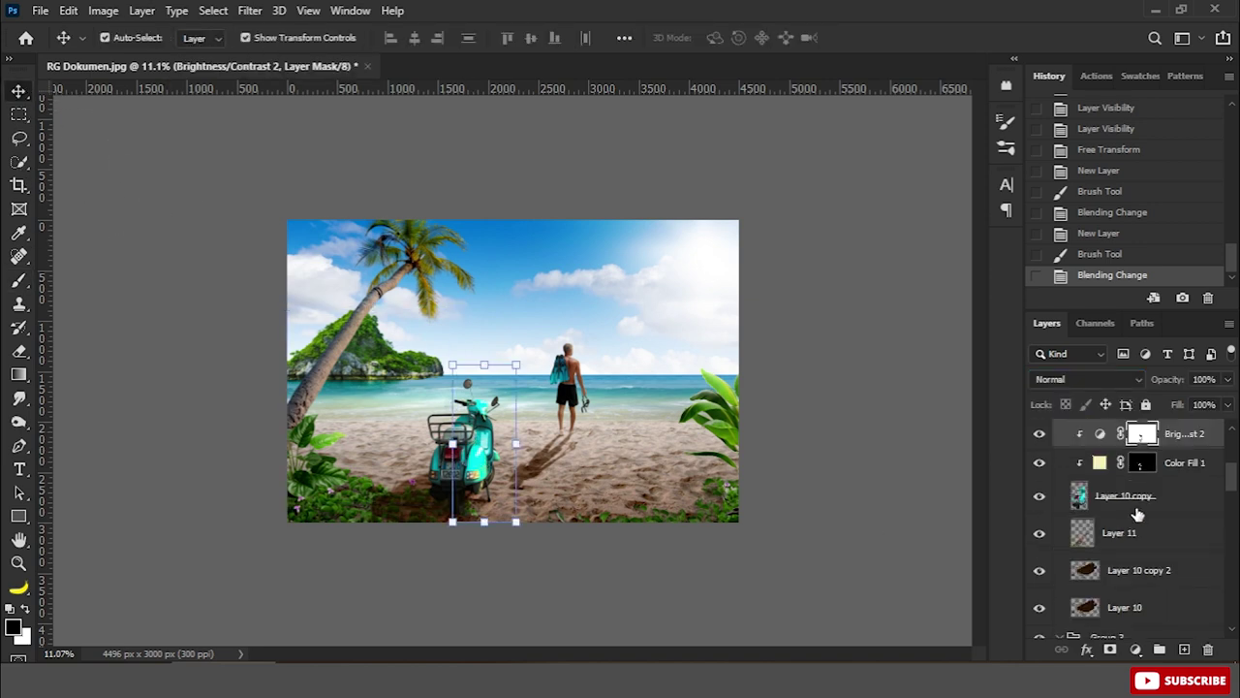
left_click(1138, 502)
key("ctrl+shift+alt+n")
left_click(19, 281)
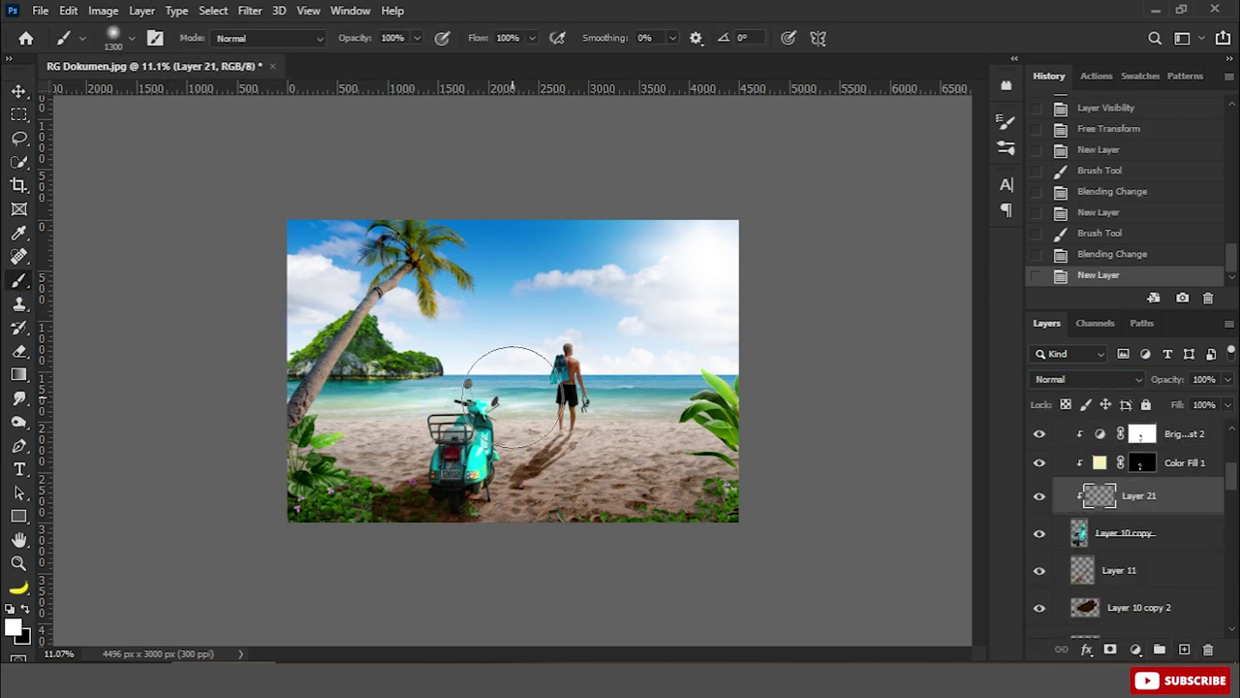
key("bracketright")
left_click_drag(512, 397, 475, 436)
left_click(1051, 379)
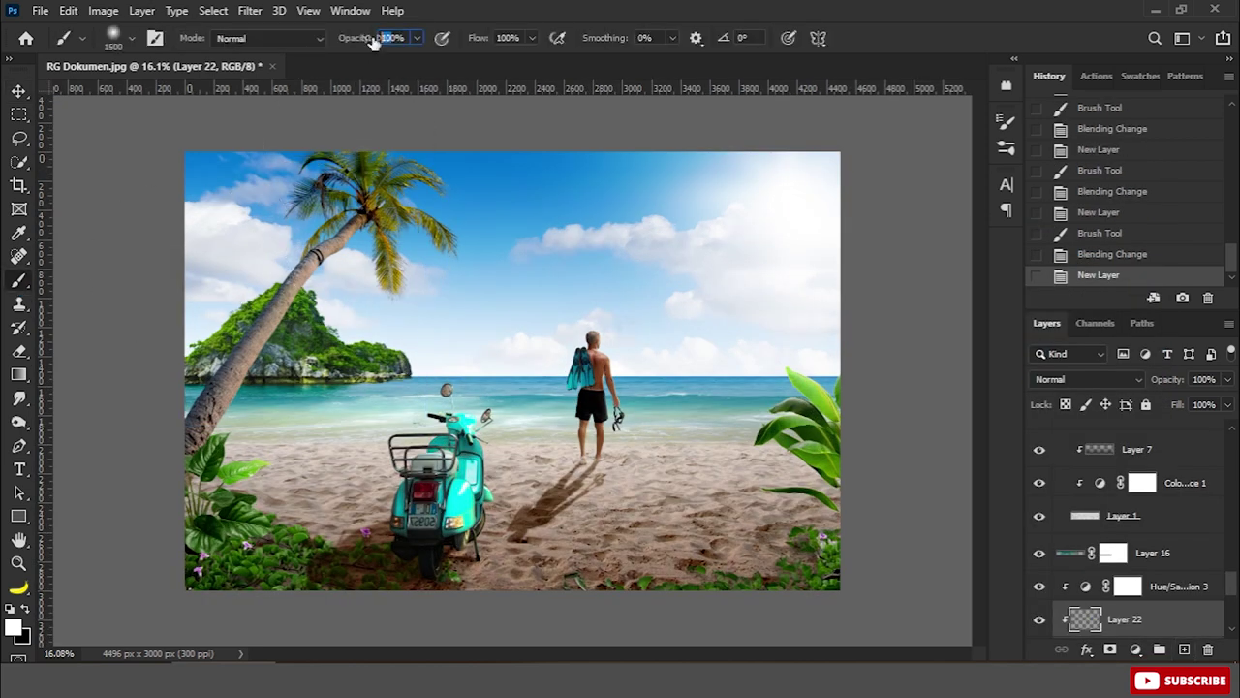
type("50")
mouse_move(512, 262)
left_mouse_down()
mouse_move(503, 291)
mouse_move(346, 262)
mouse_move(593, 281)
left_mouse_up()
scroll(593, 281, "down", 2)
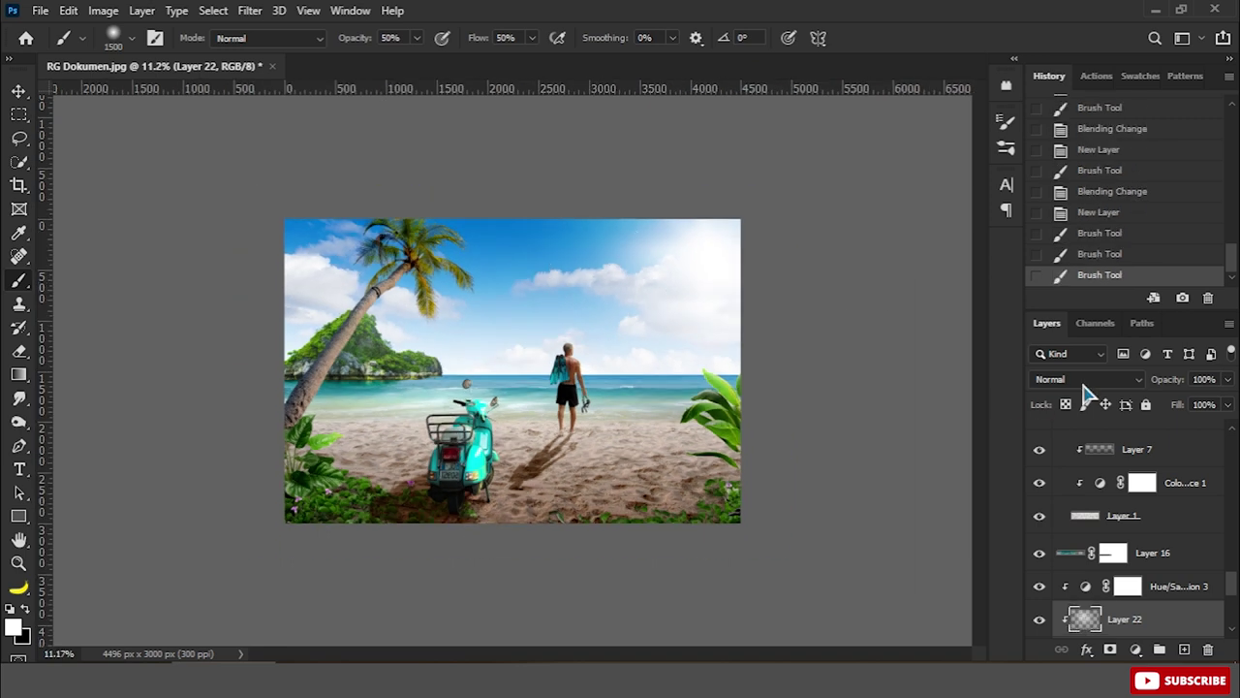
left_click(1087, 378)
left_click(1051, 426)
Add Layer 23 above Layer 4, paint soft light over the palm top and set it to Overlay
key("v")
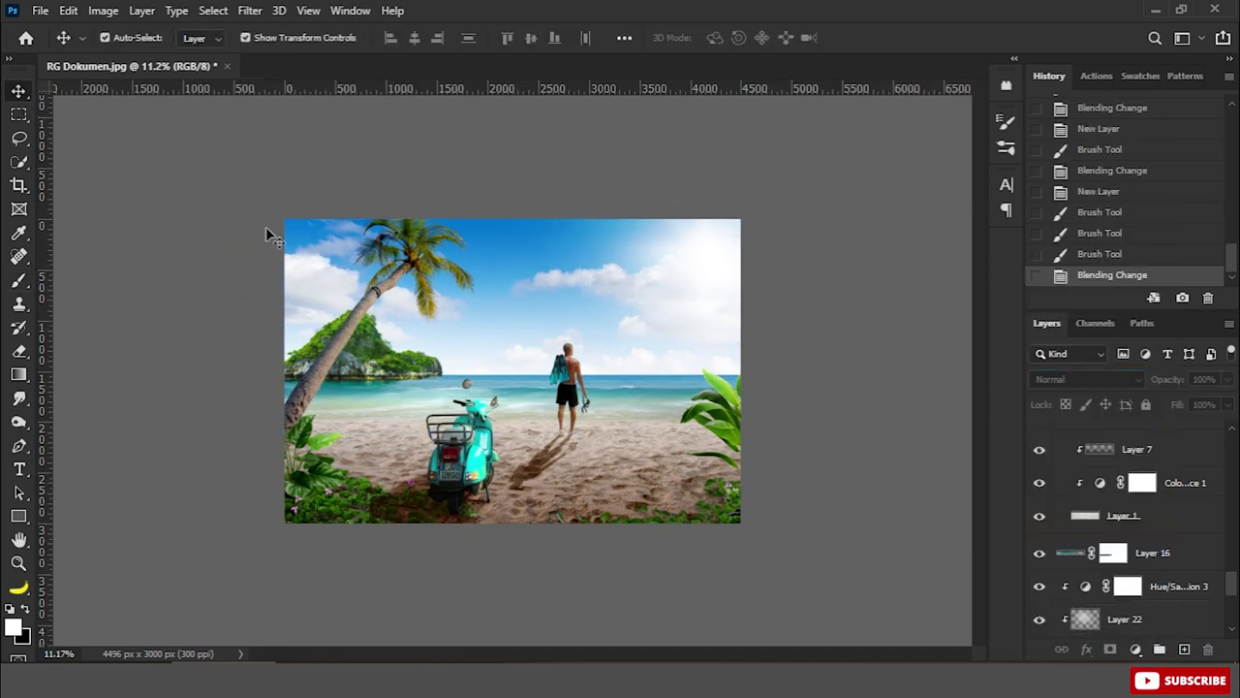
left_click(341, 341)
left_click(1145, 503)
left_click(1185, 649)
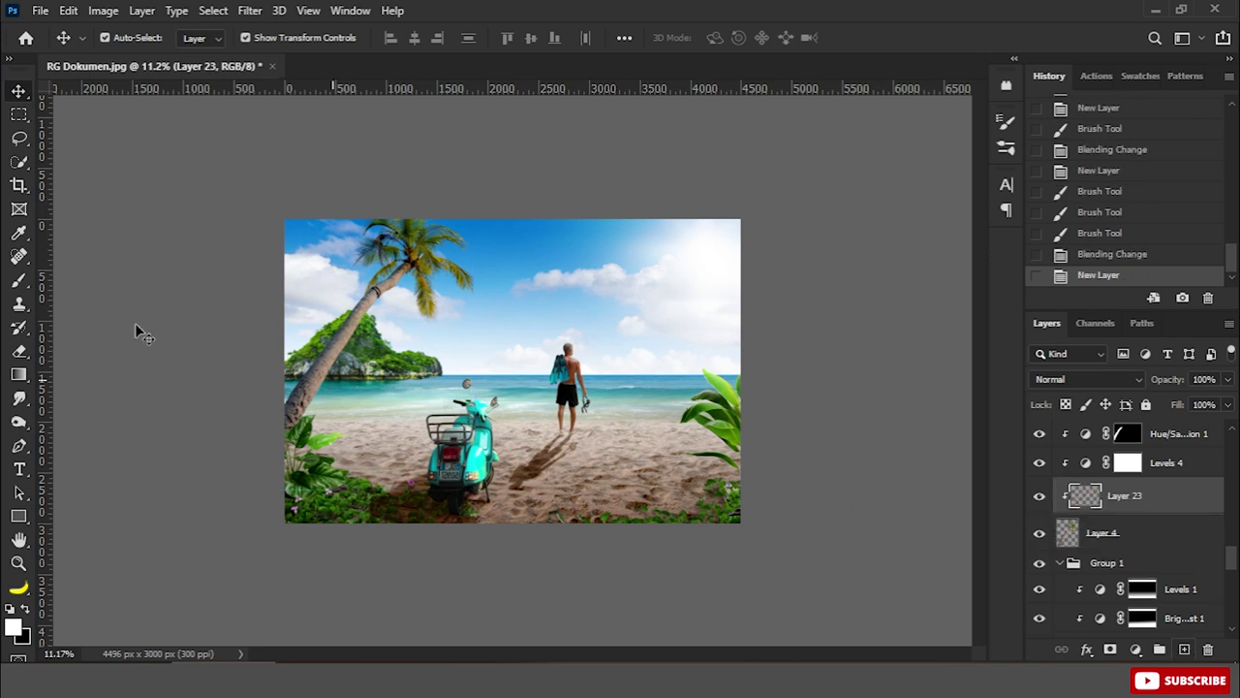
key("b")
mouse_move(487, 216)
left_mouse_down()
mouse_move(659, 287)
mouse_move(480, 237)
left_mouse_up()
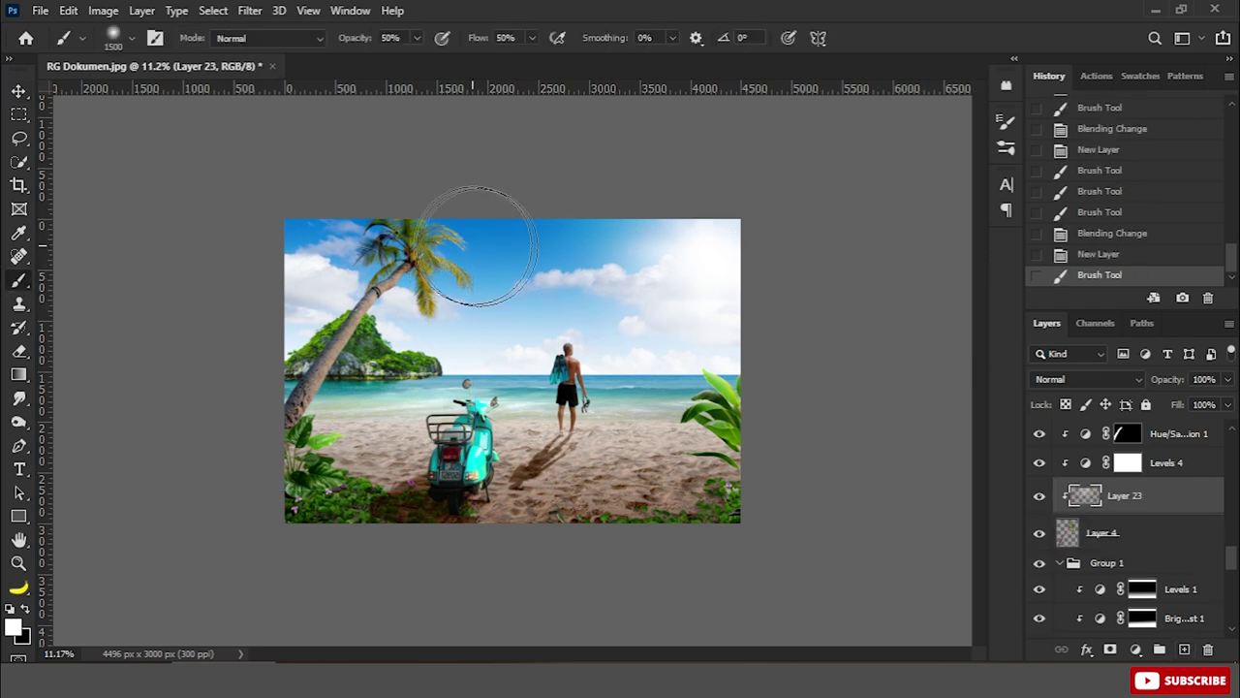
left_click(1087, 378)
left_click(1066, 424)
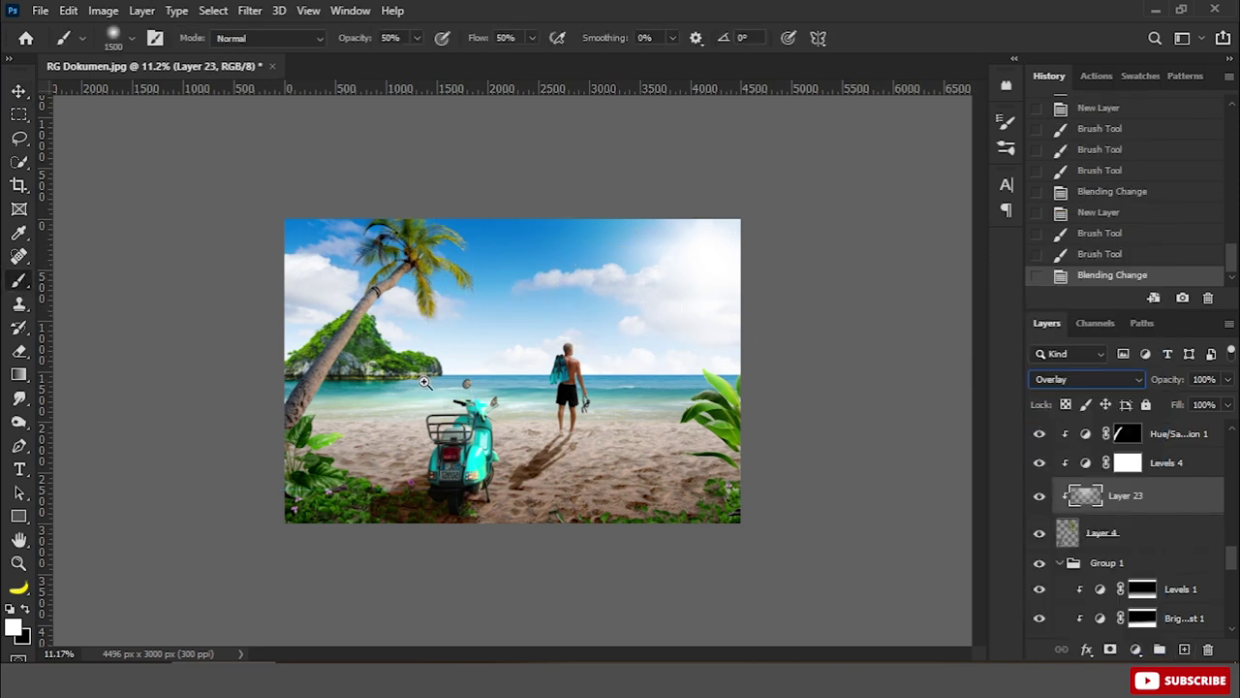
Paint light onto the island and scooter with a 400 brush, then stamp all visible layers
key("ctrl+plus")
key("bracketleft")
key("bracketleft")
key("bracketleft")
left_click_drag(290, 436, 380, 286)
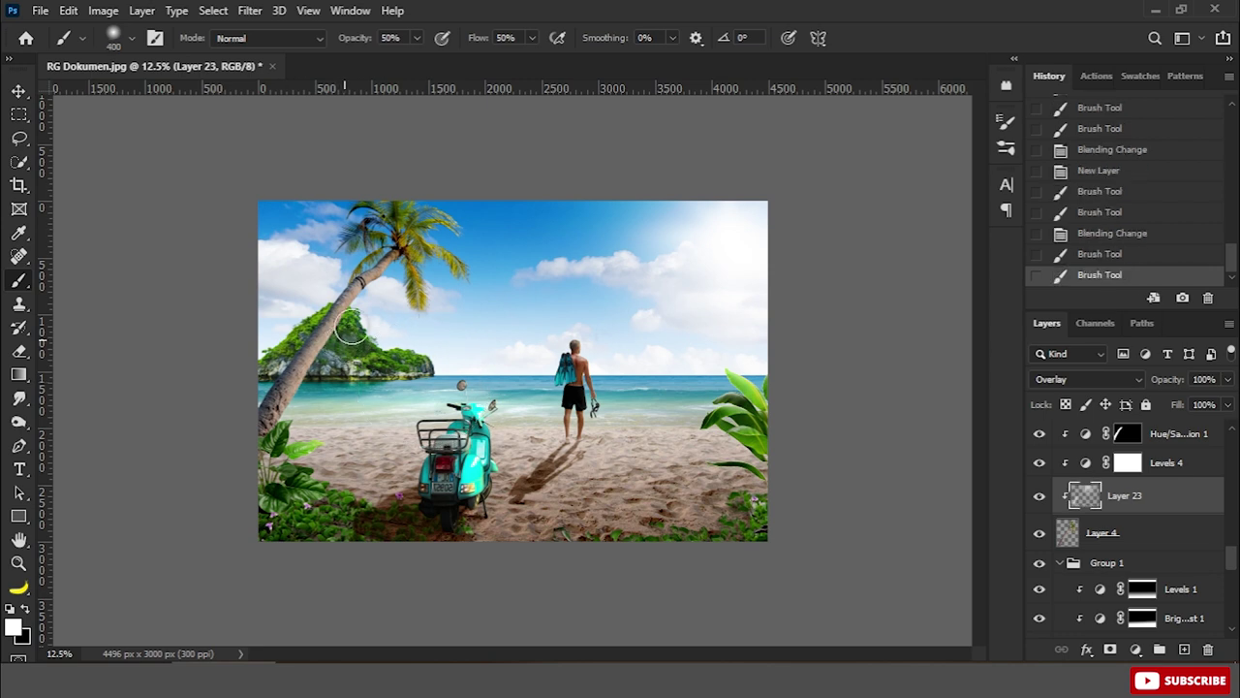
key("ctrl+minus")
key("ctrl+plus")
left_click_drag(434, 438, 441, 448)
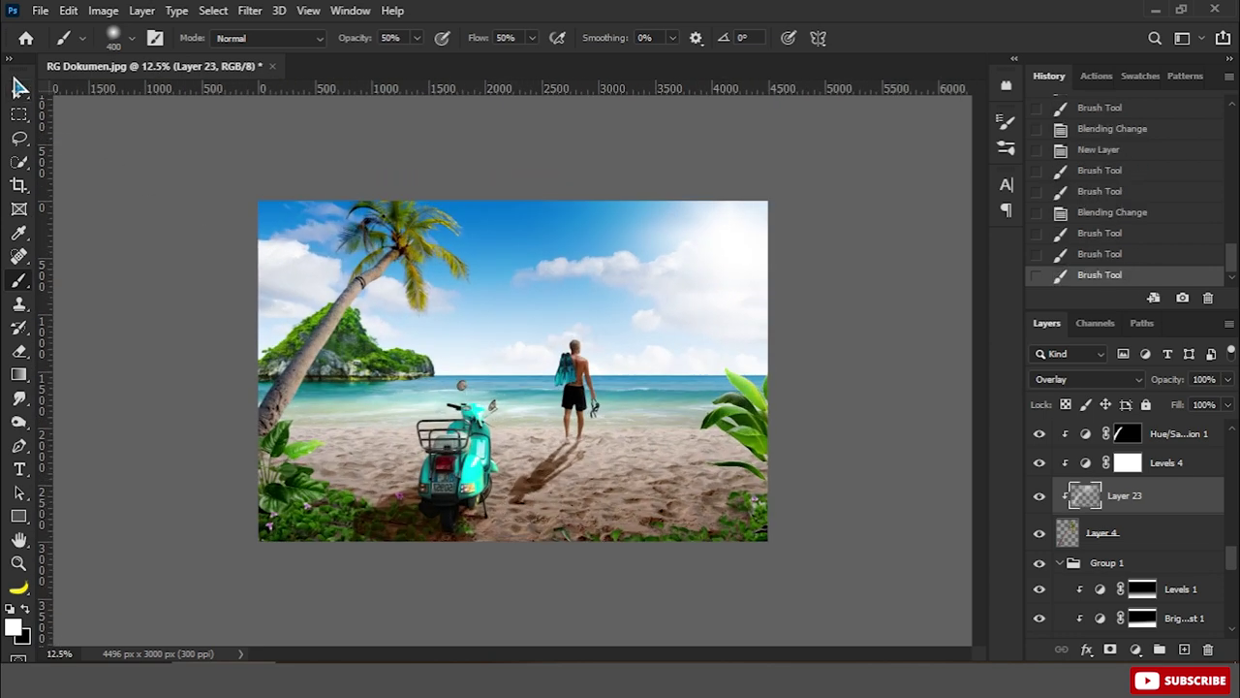
key("ctrl+shift+alt+e")
Duplicate the merged layer and apply Camera Raw: Temperature +8, Exposure -0.20, Contrast +20
key("ctrl+j")
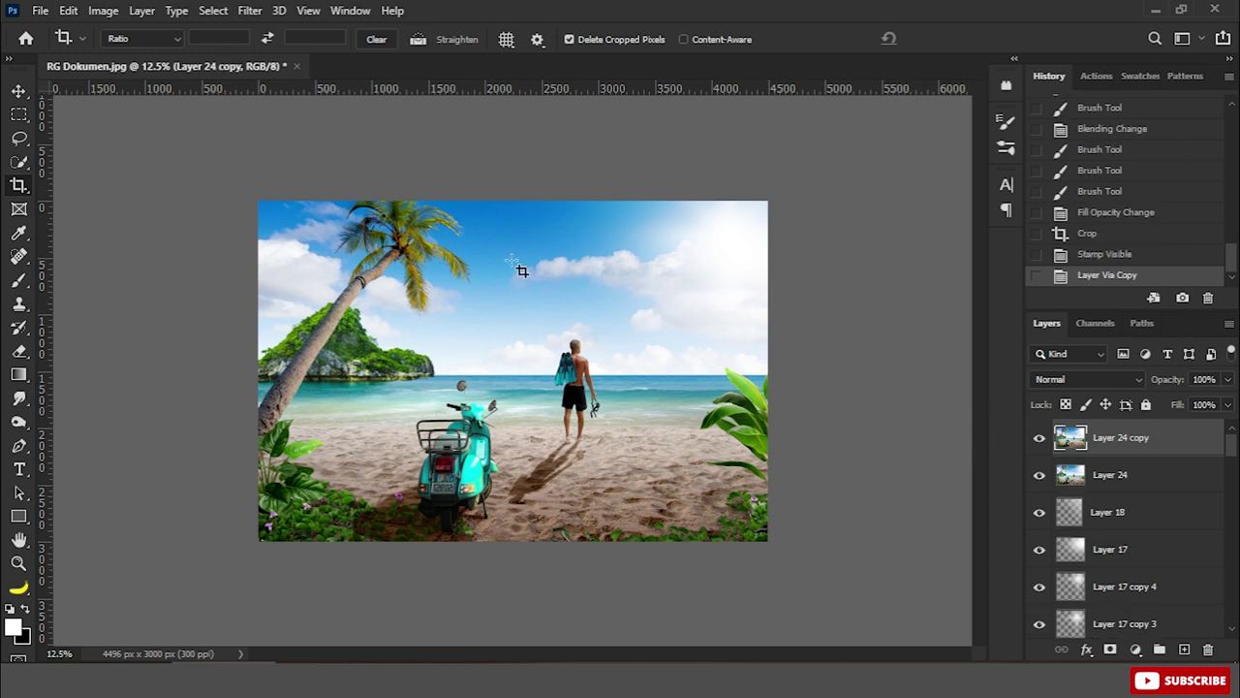
left_click(250, 11)
left_click(313, 144)
left_click_drag(981, 278, 990, 281)
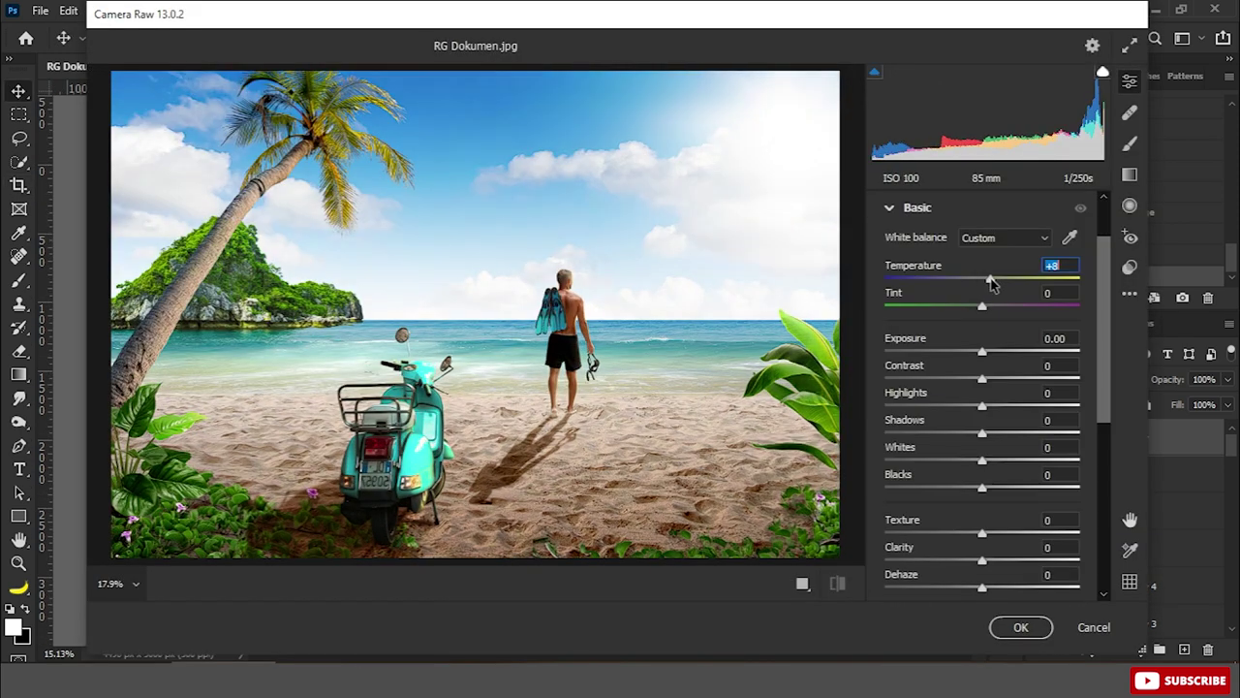
mouse_move(984, 353)
left_mouse_down()
mouse_move(1001, 379)
mouse_move(989, 432)
left_mouse_up()
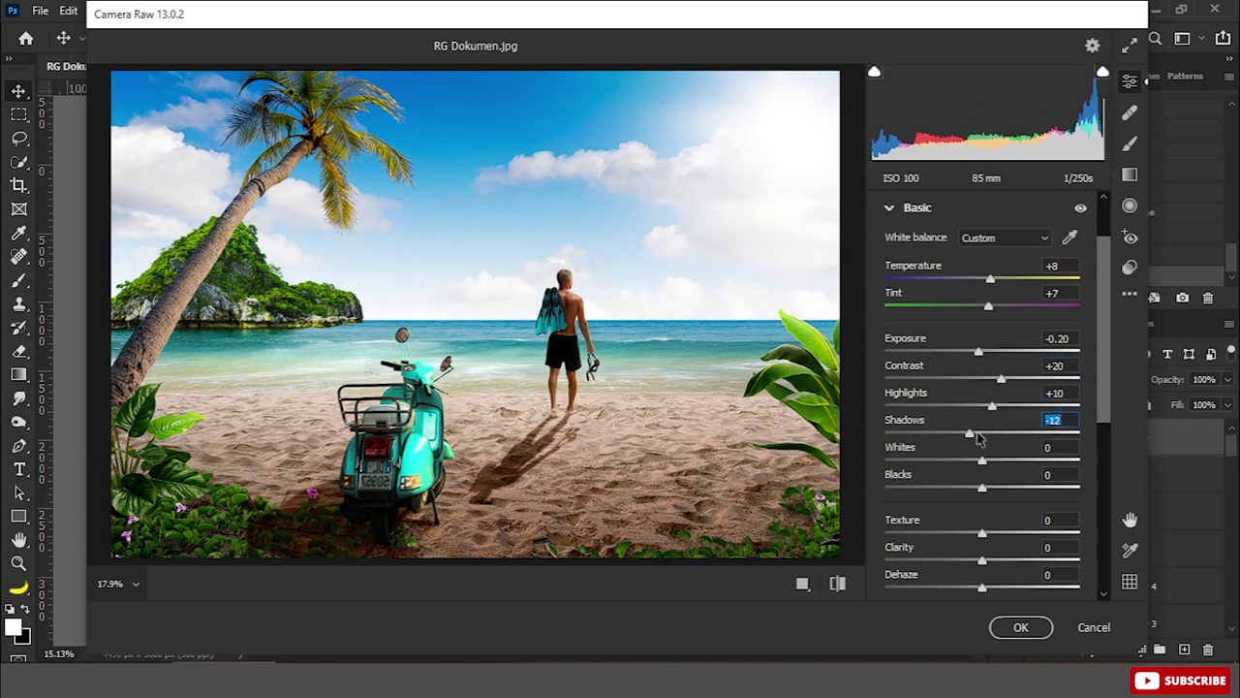
scroll(984, 475, "down", 2)
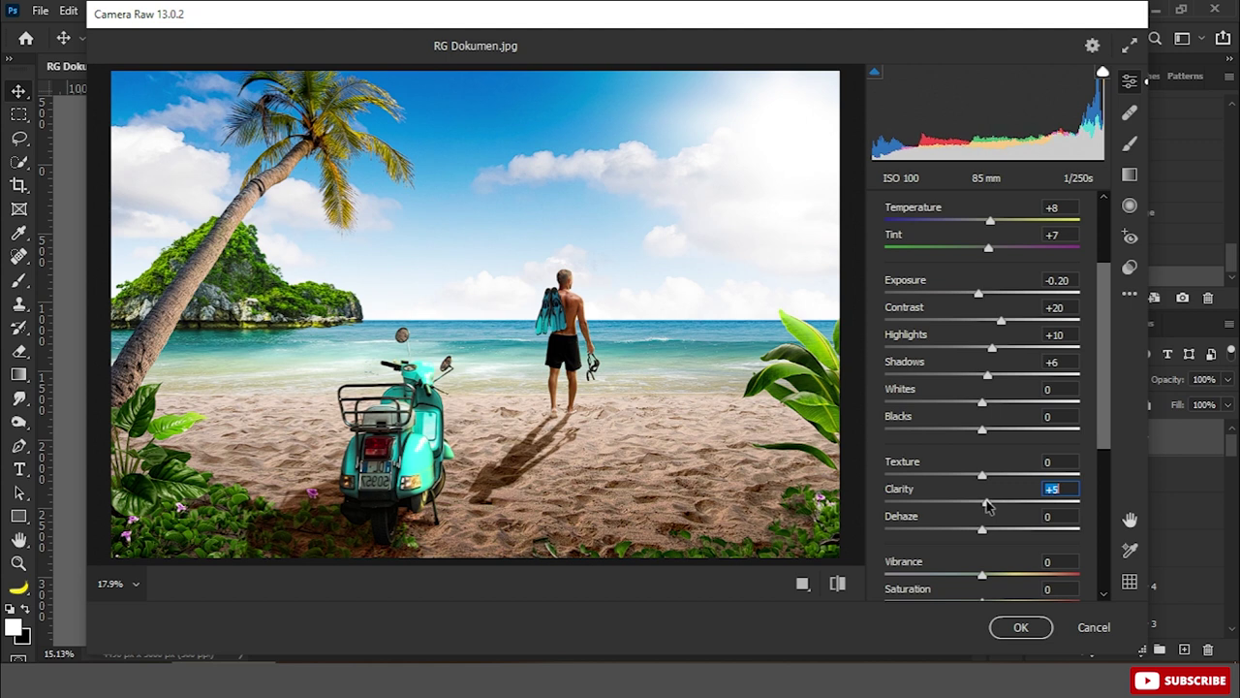
scroll(1002, 516, "down", 3)
mouse_move(981, 429)
left_mouse_down()
mouse_move(1002, 434)
mouse_move(987, 432)
left_mouse_up()
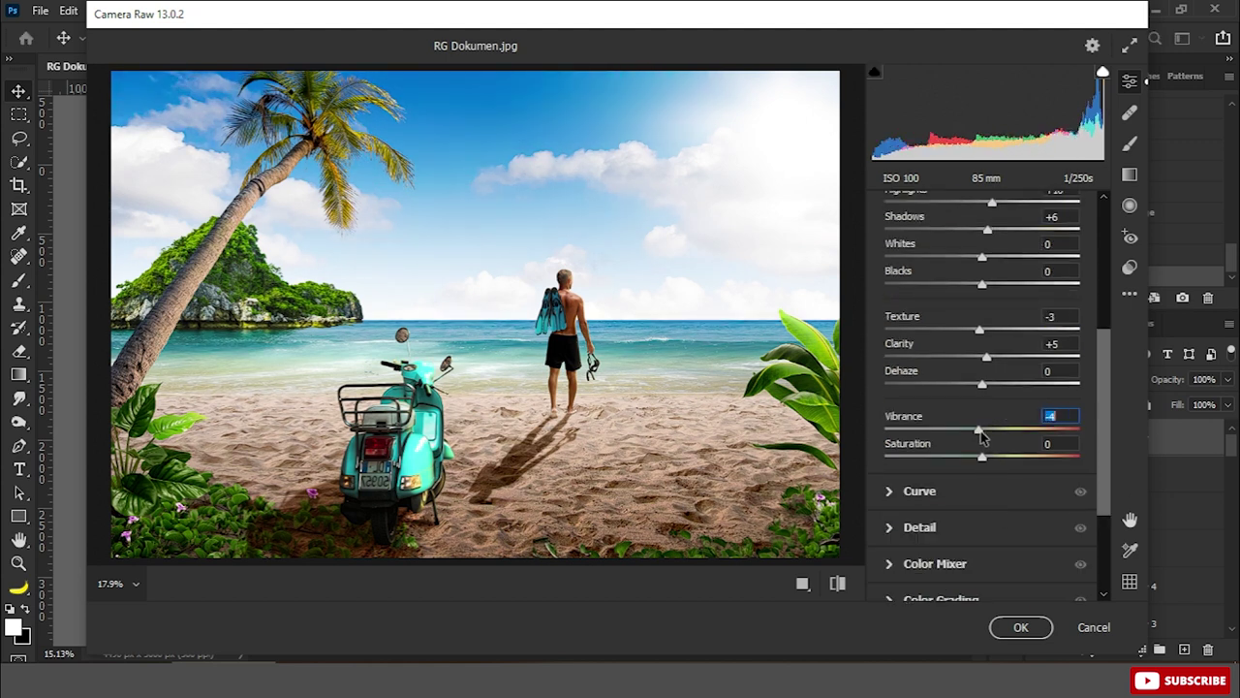
left_click(1021, 627)
Add a filmstock_50 Color Lookup adjustment at 50% fill and 50% opacity
left_click(1135, 648)
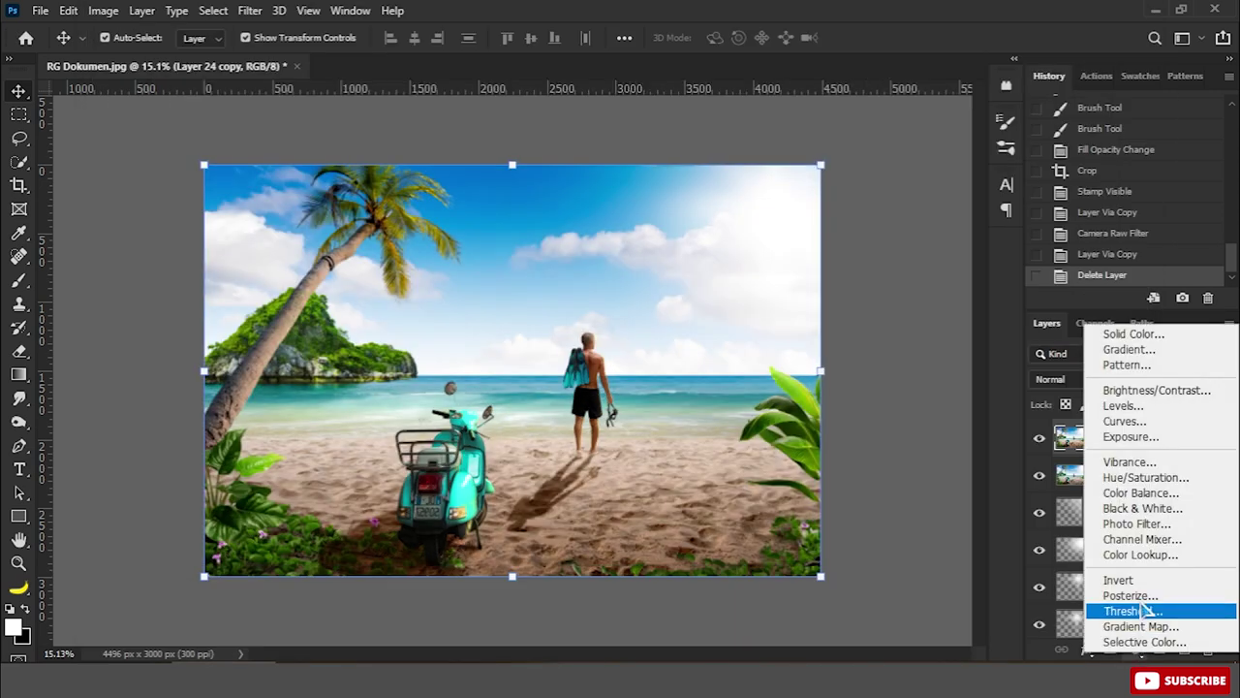
left_click(1123, 556)
left_click(922, 201)
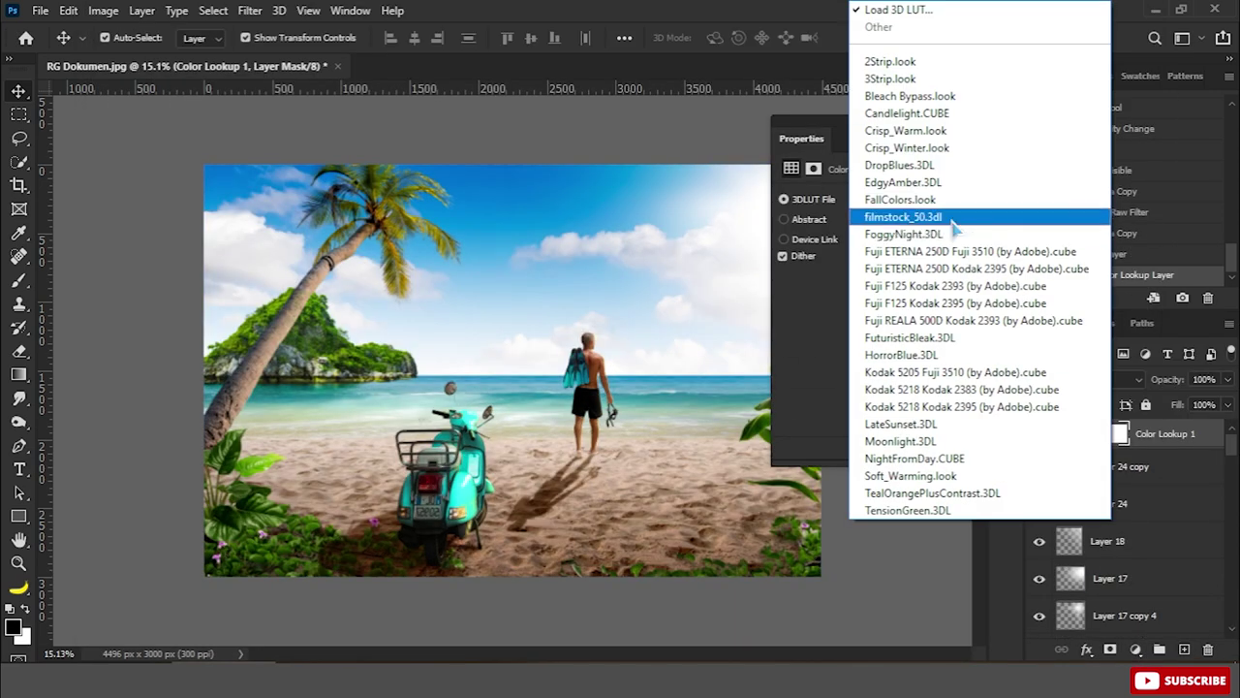
left_click(1008, 216)
left_click(1021, 121)
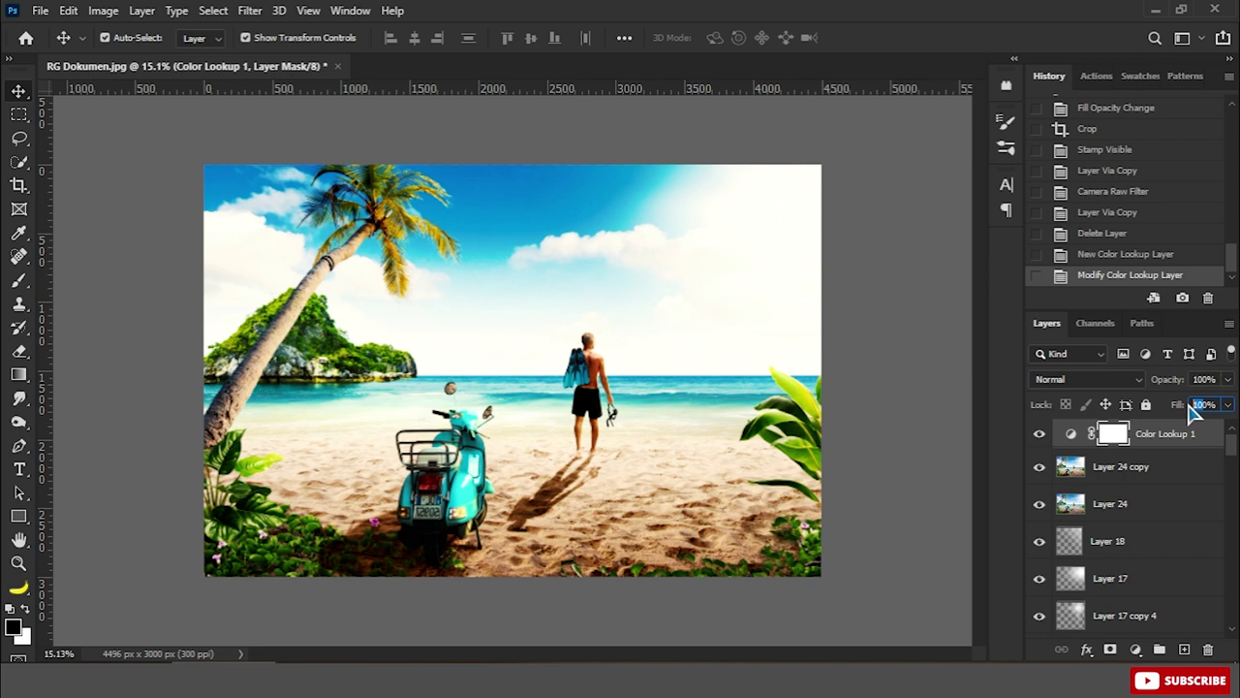
left_click_drag(1176, 404, 1065, 404)
left_click_drag(1167, 378, 999, 376)
left_click(717, 411)
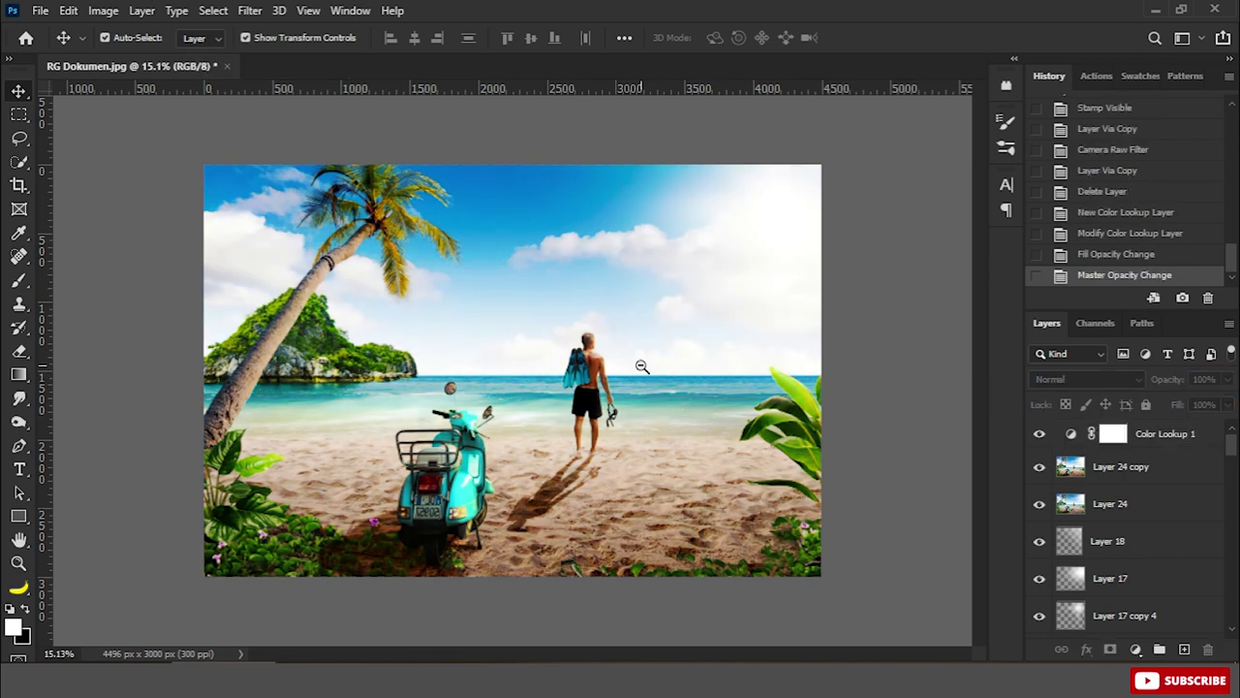
left_click(642, 366, "alt")
left_click(1040, 434)
left_click(1153, 436)
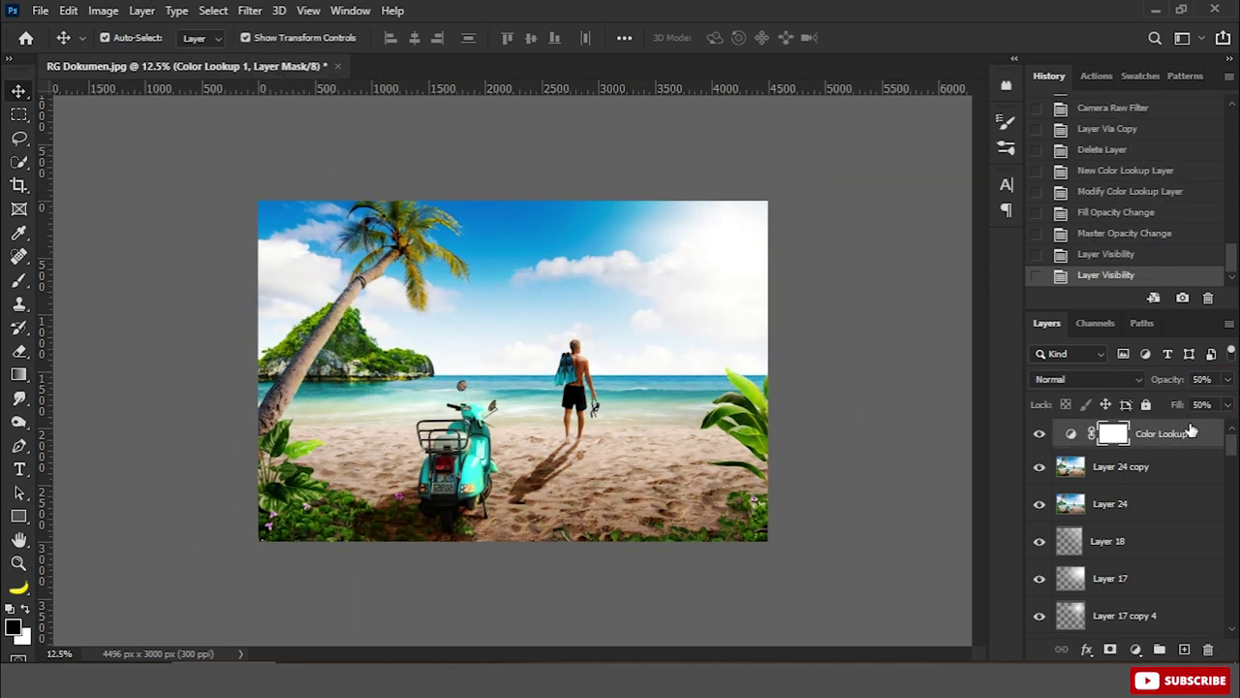
Add an Exposure adjustment with a small positive Offset at 50% fill
left_click(1137, 650)
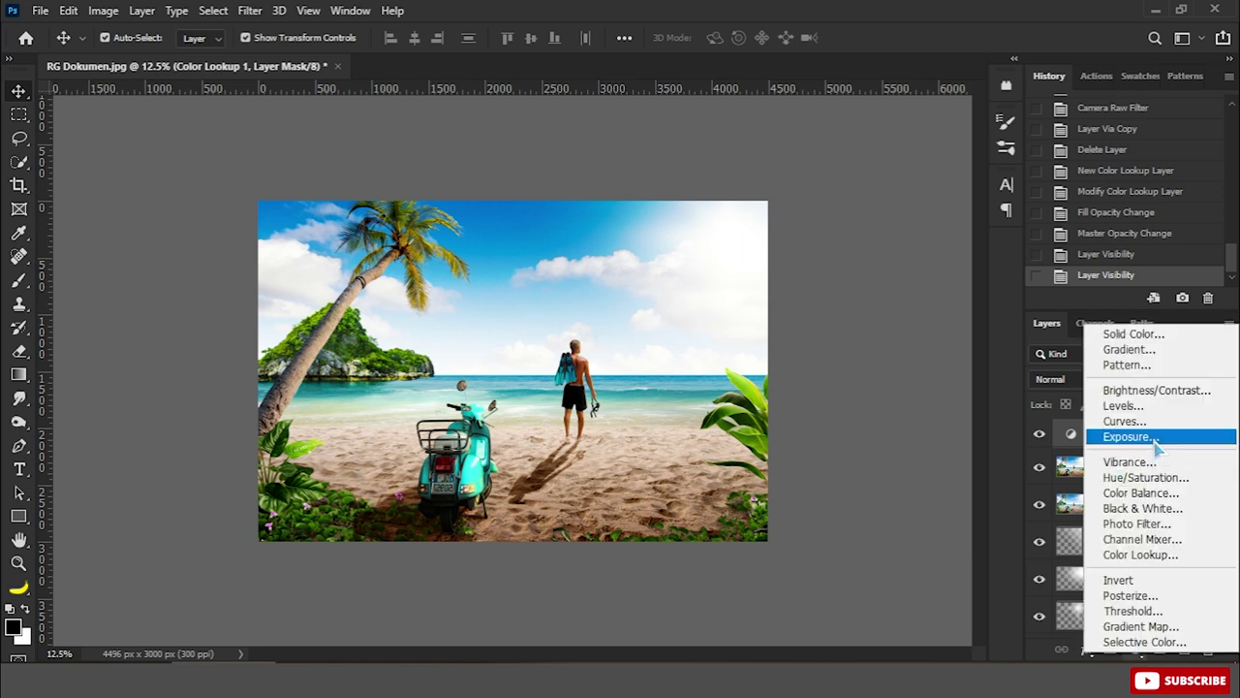
left_click(1130, 435)
left_click_drag(897, 283, 895, 281)
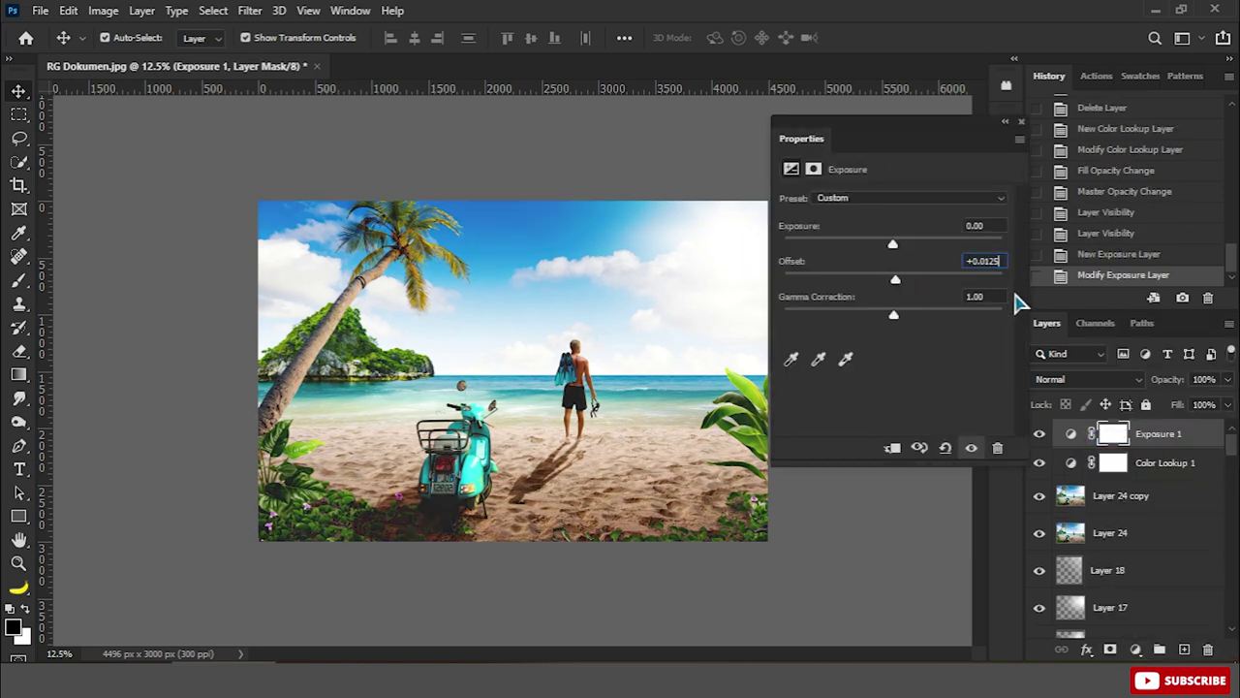
type("125")
key("Return")
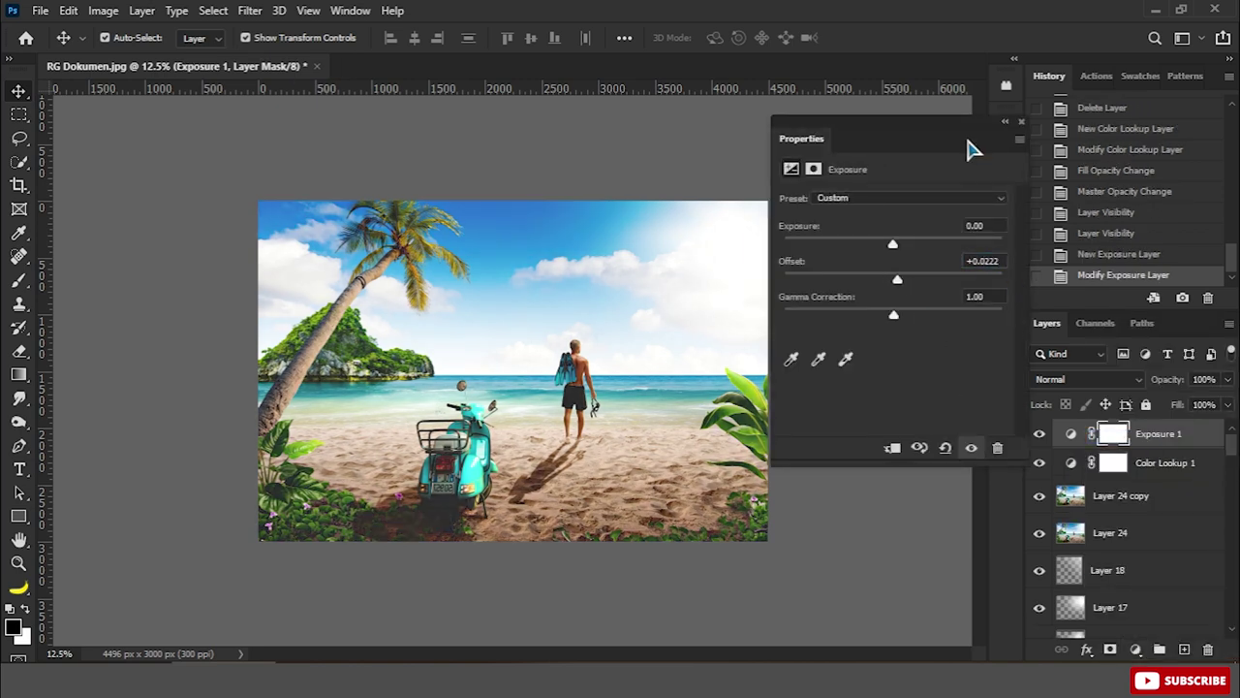
left_click(1022, 122)
type("50")
key("Return")
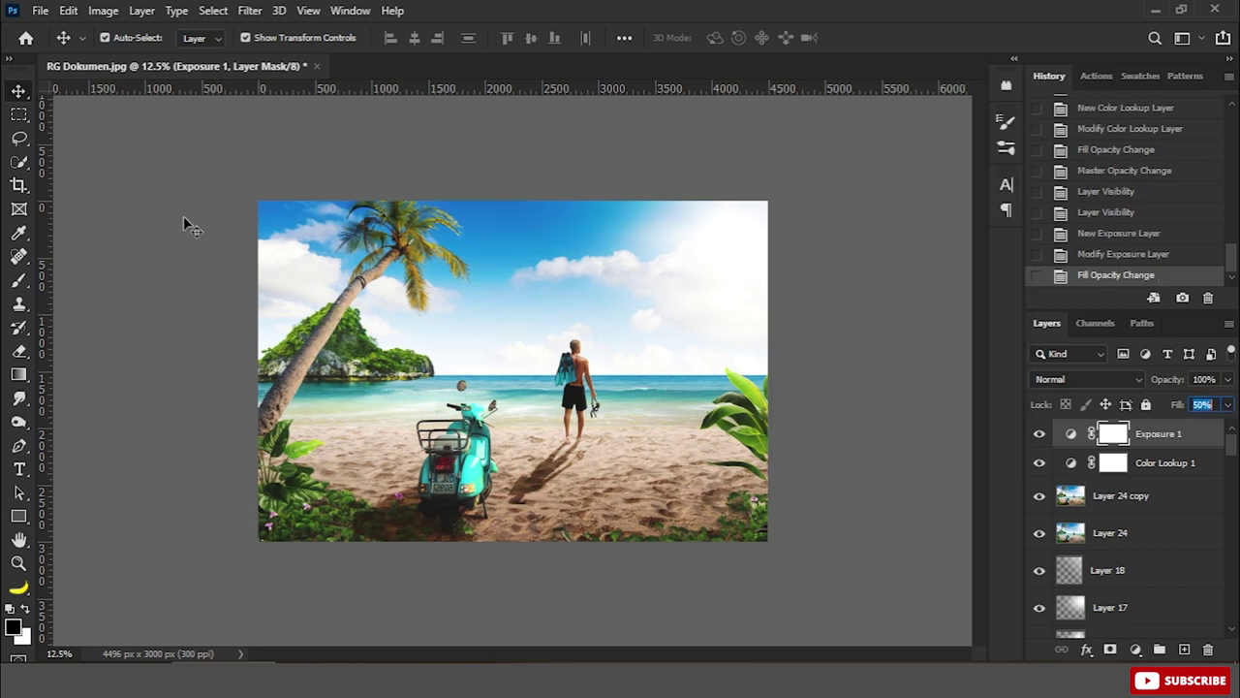
left_click(189, 224)
scroll(499, 411, "up", 3)
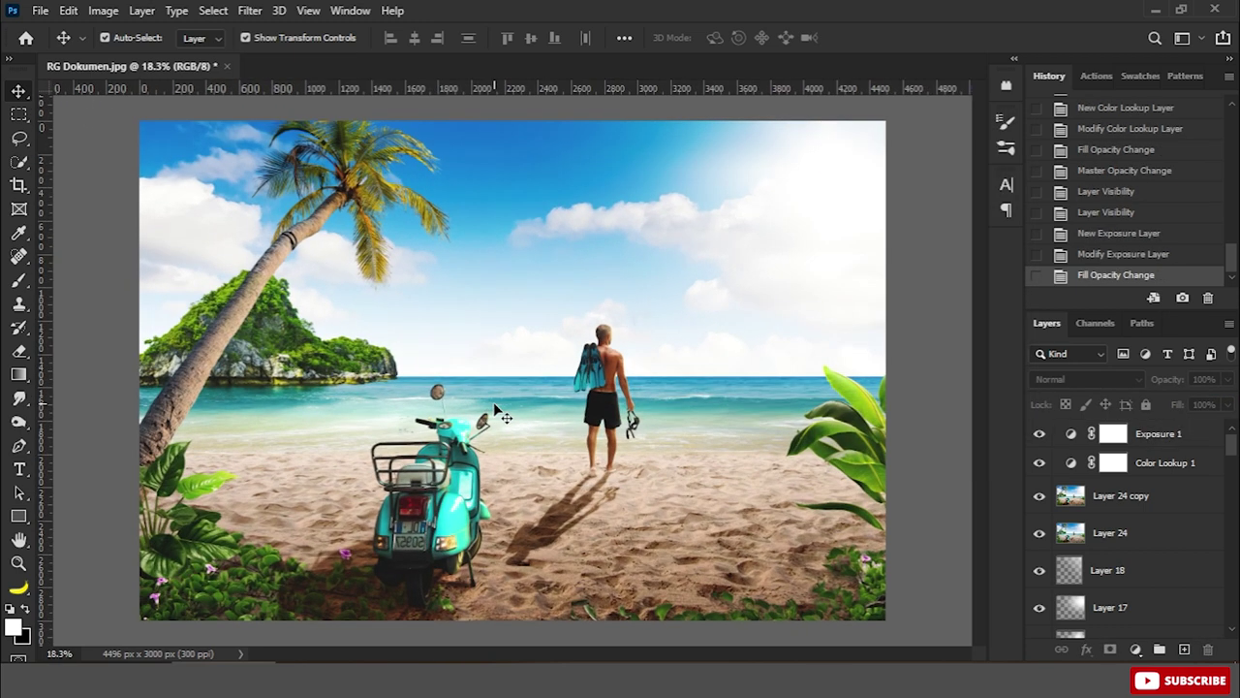